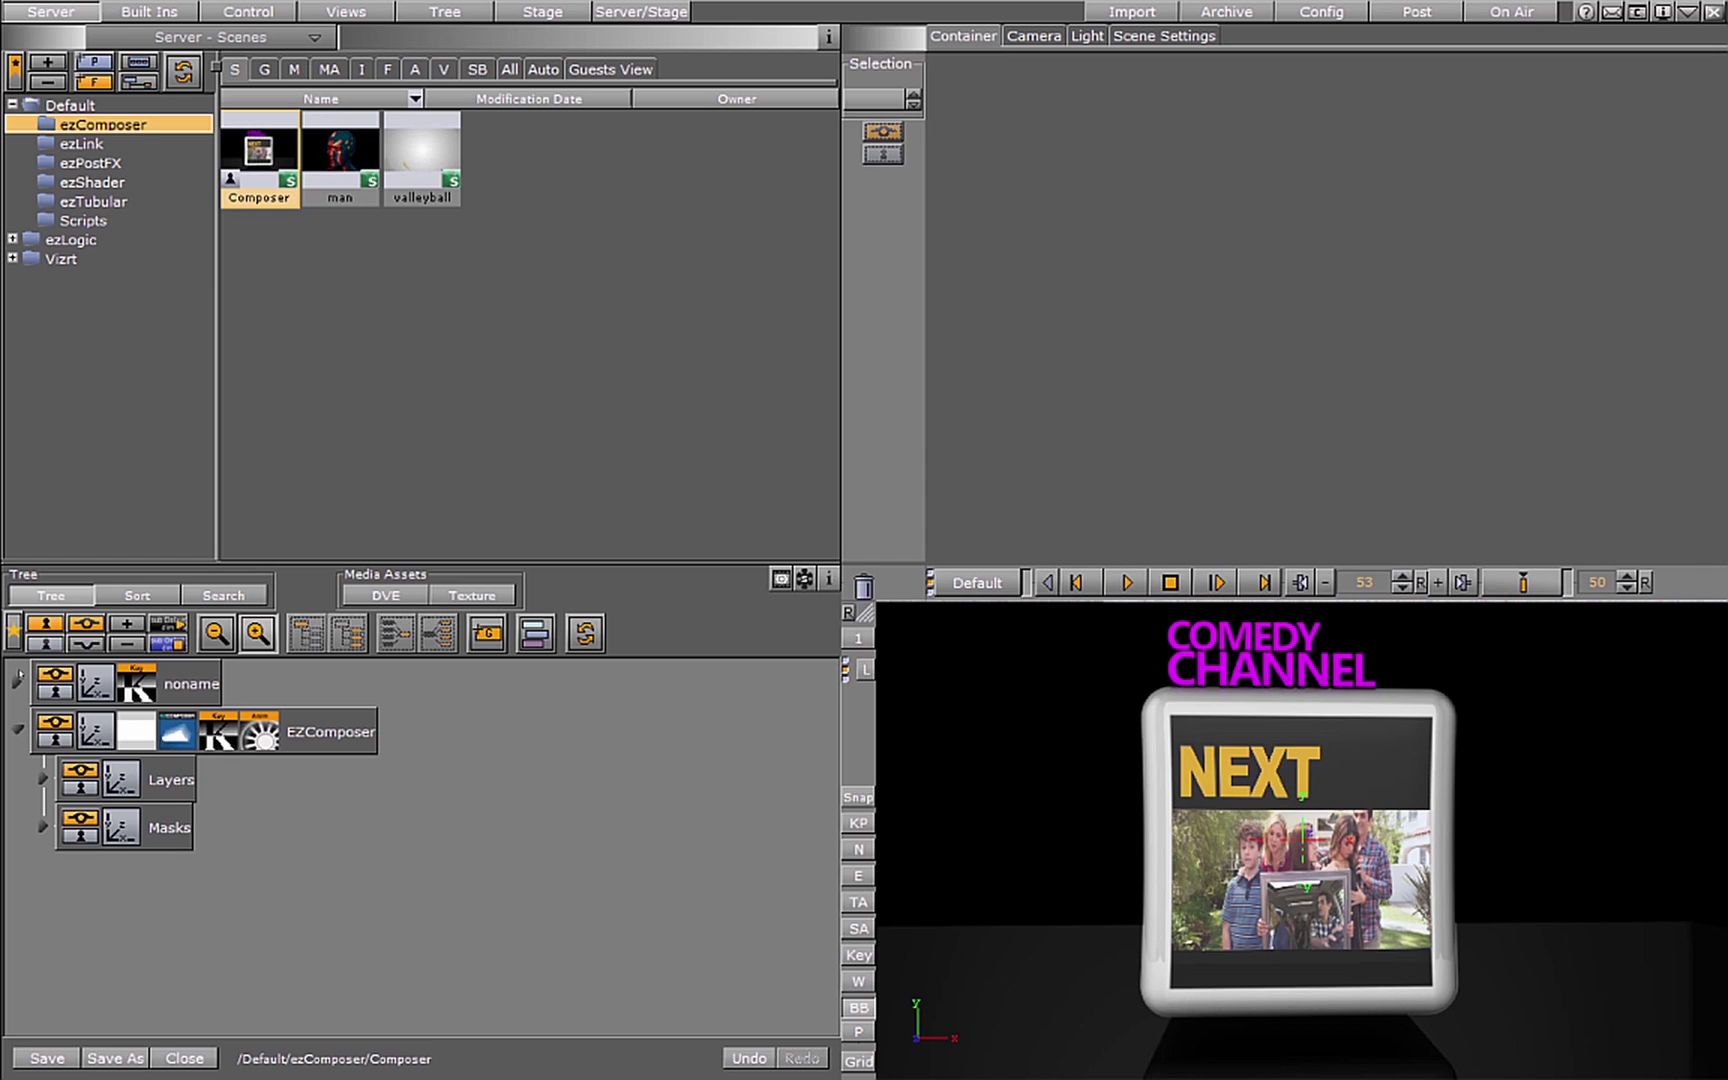
Change the text of the next container, inside noname's data group, to NOW.
left_click(17, 680)
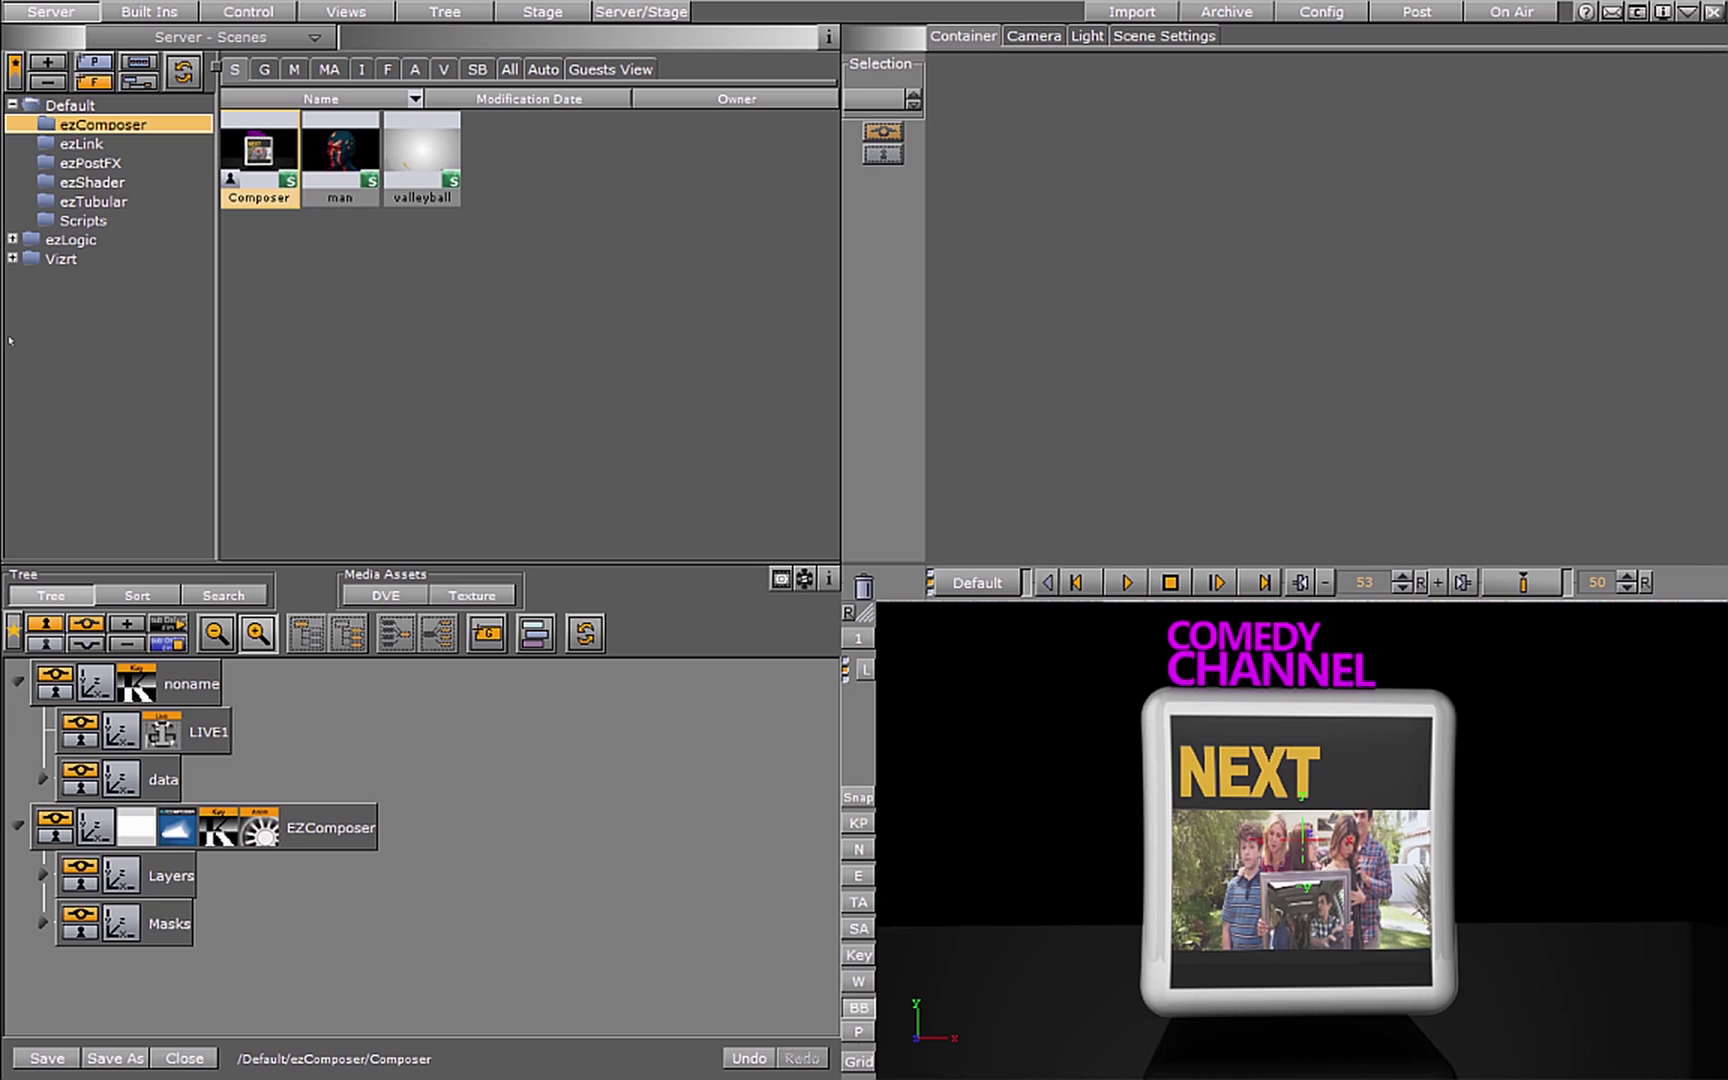
left_click(42, 779)
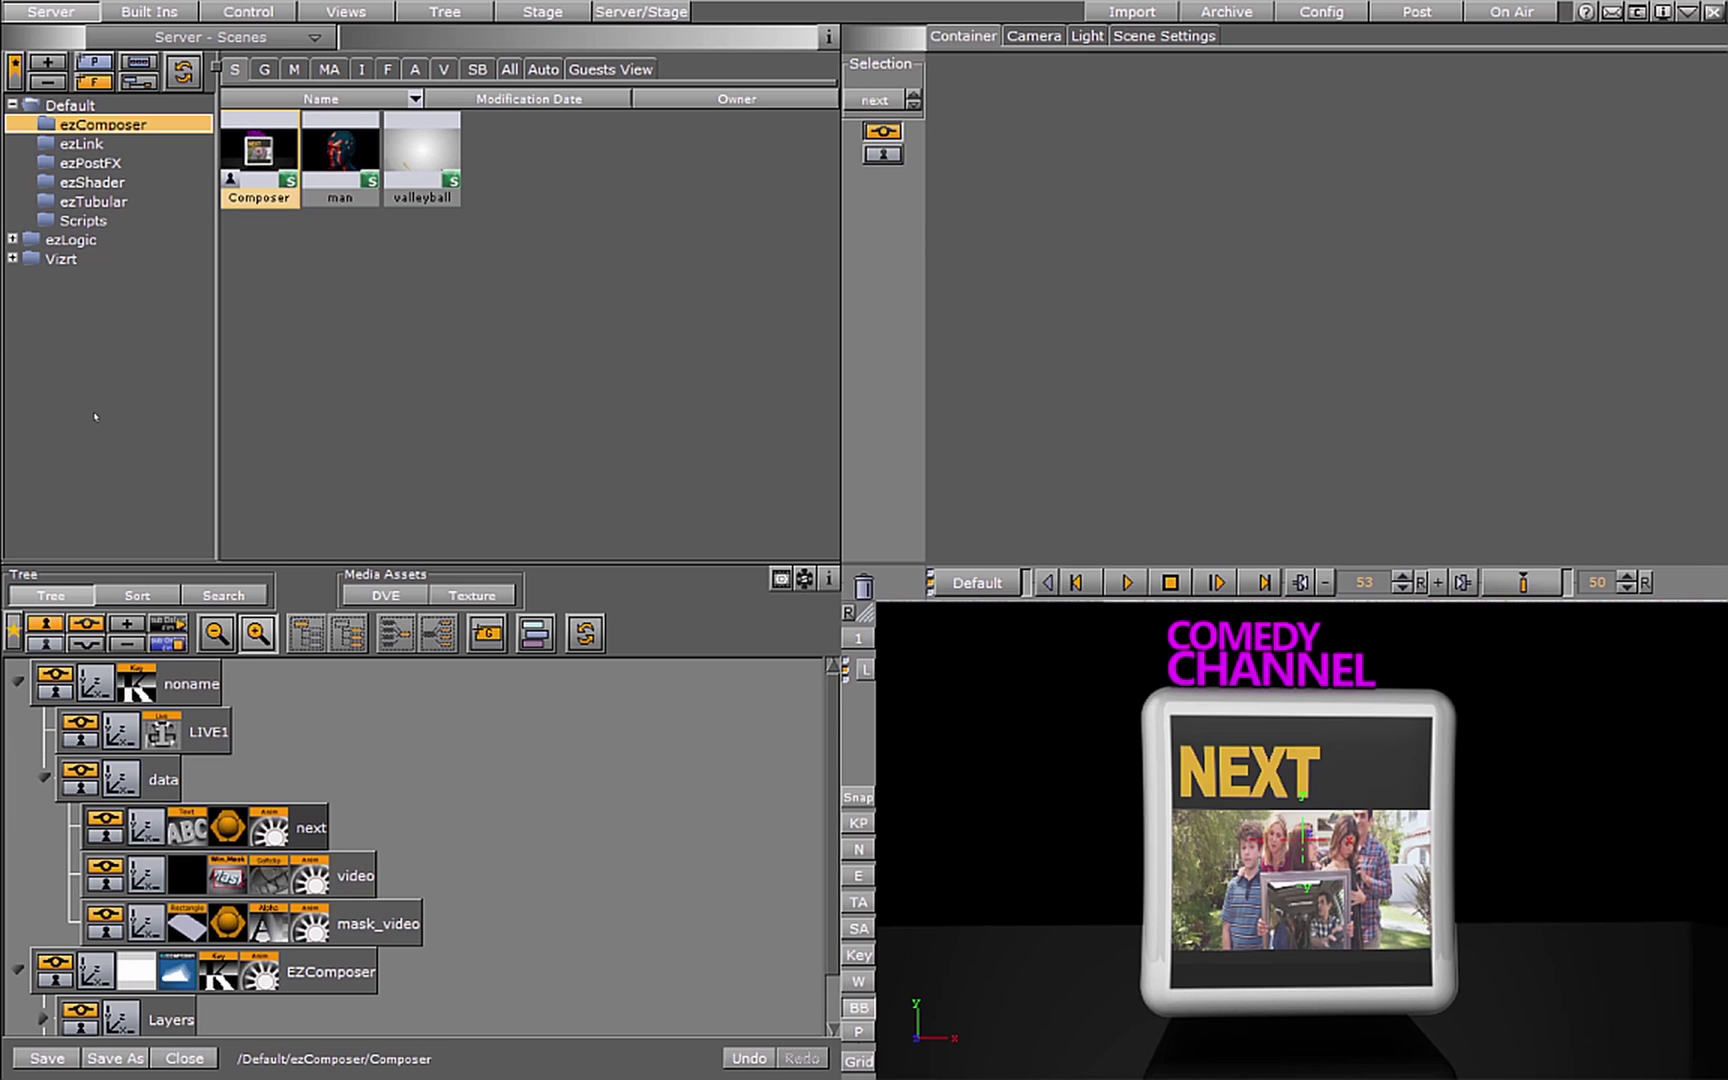
left_click(1010, 139)
key("BackSpace")
key("BackSpace")
key("BackSpace")
type("OW")
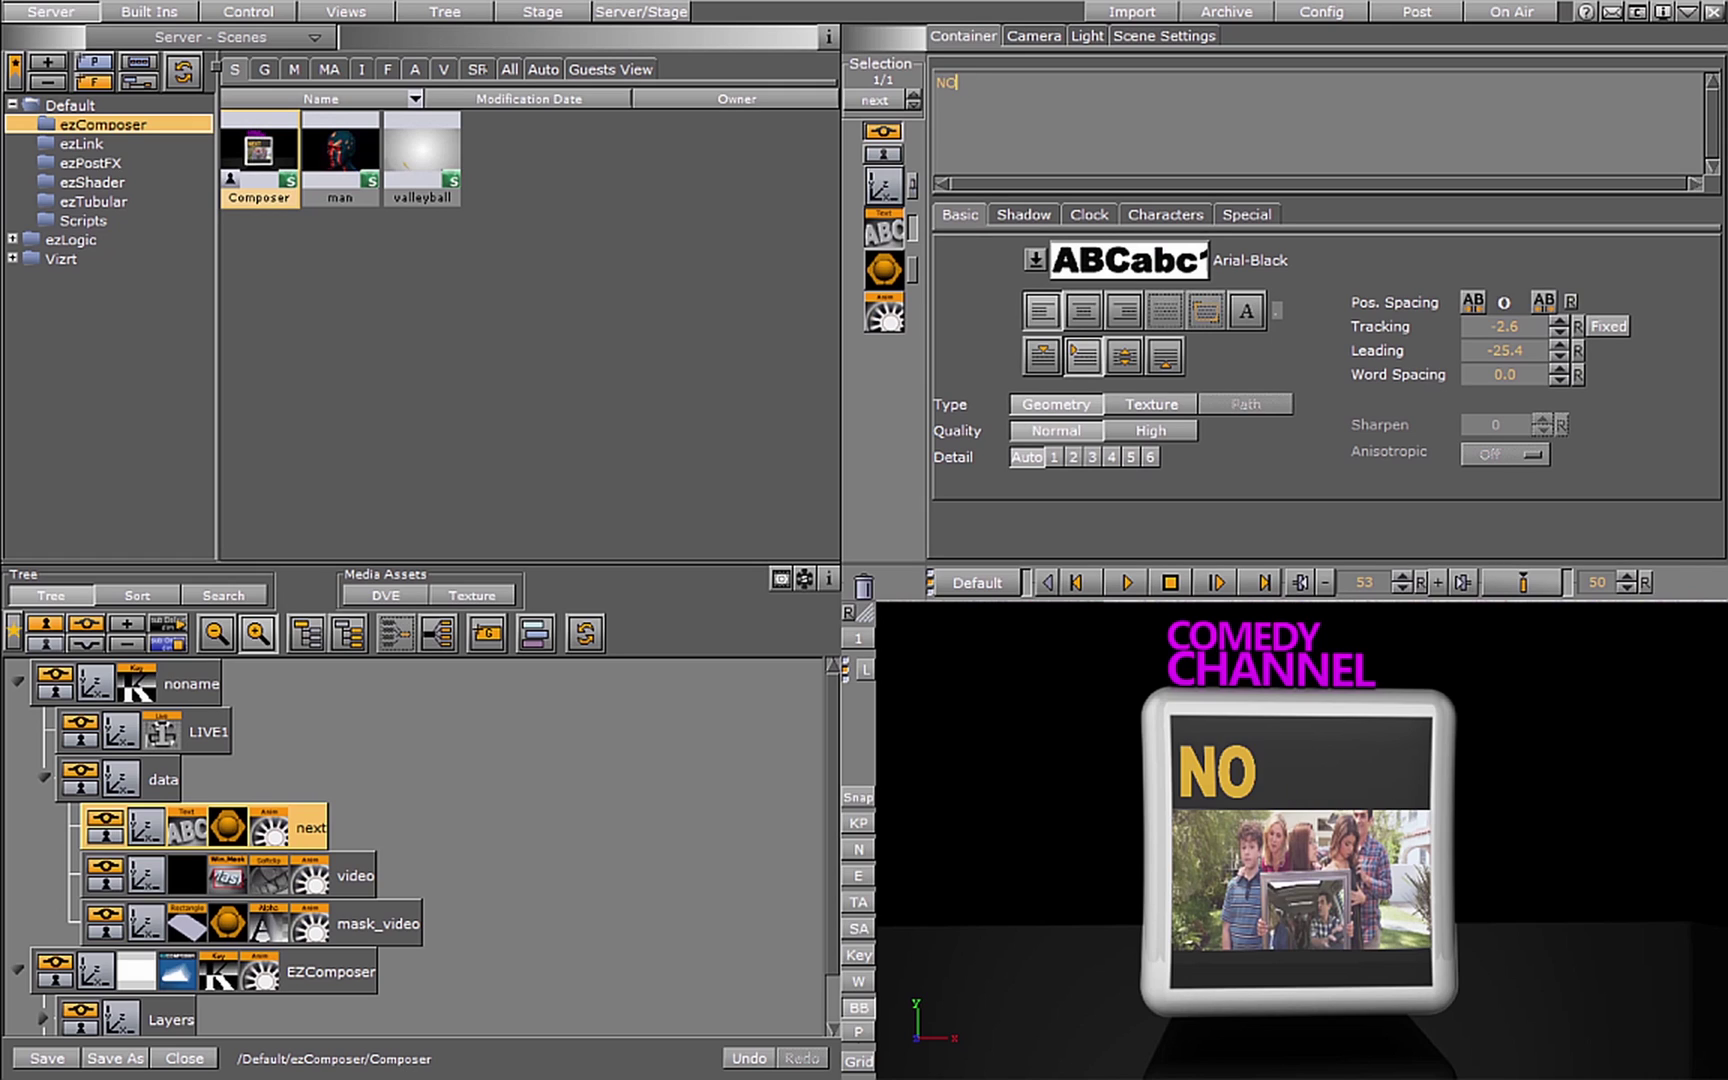
Inspect the video container's SoftClip settings and play the scene animation.
left_click(262, 880)
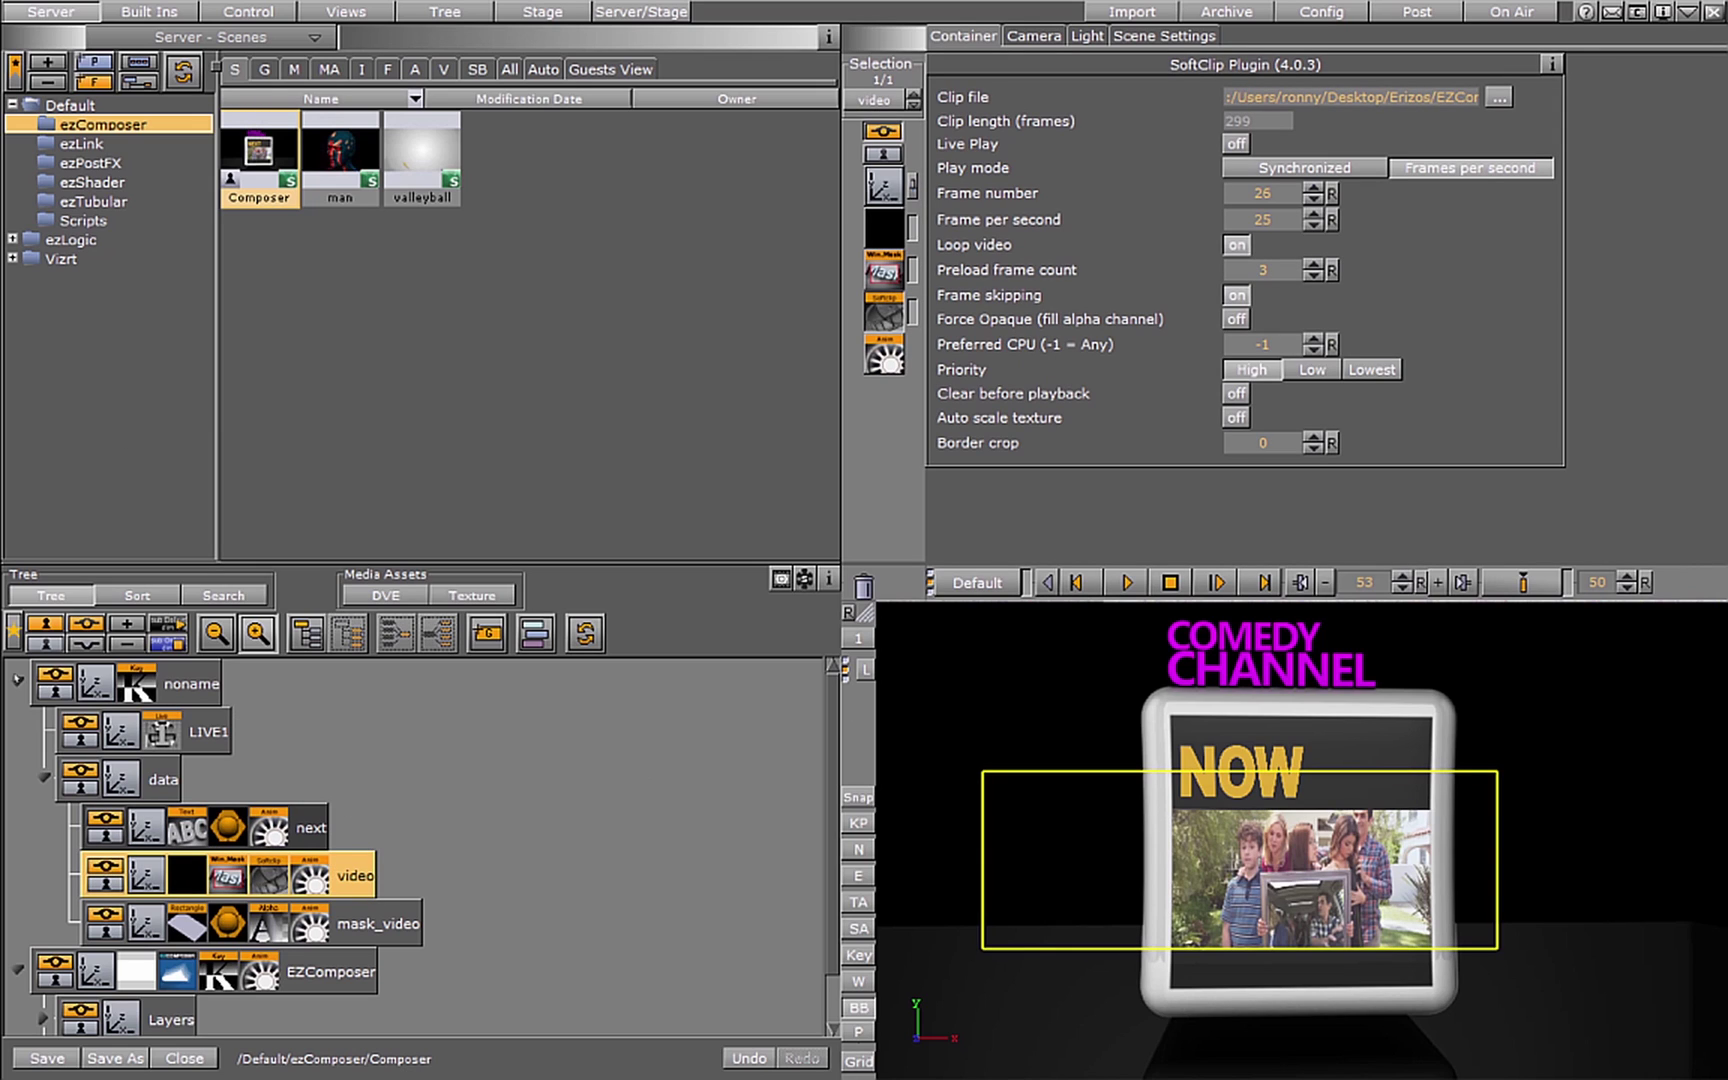
left_click(17, 682)
left_click(858, 1007)
left_click(1127, 582)
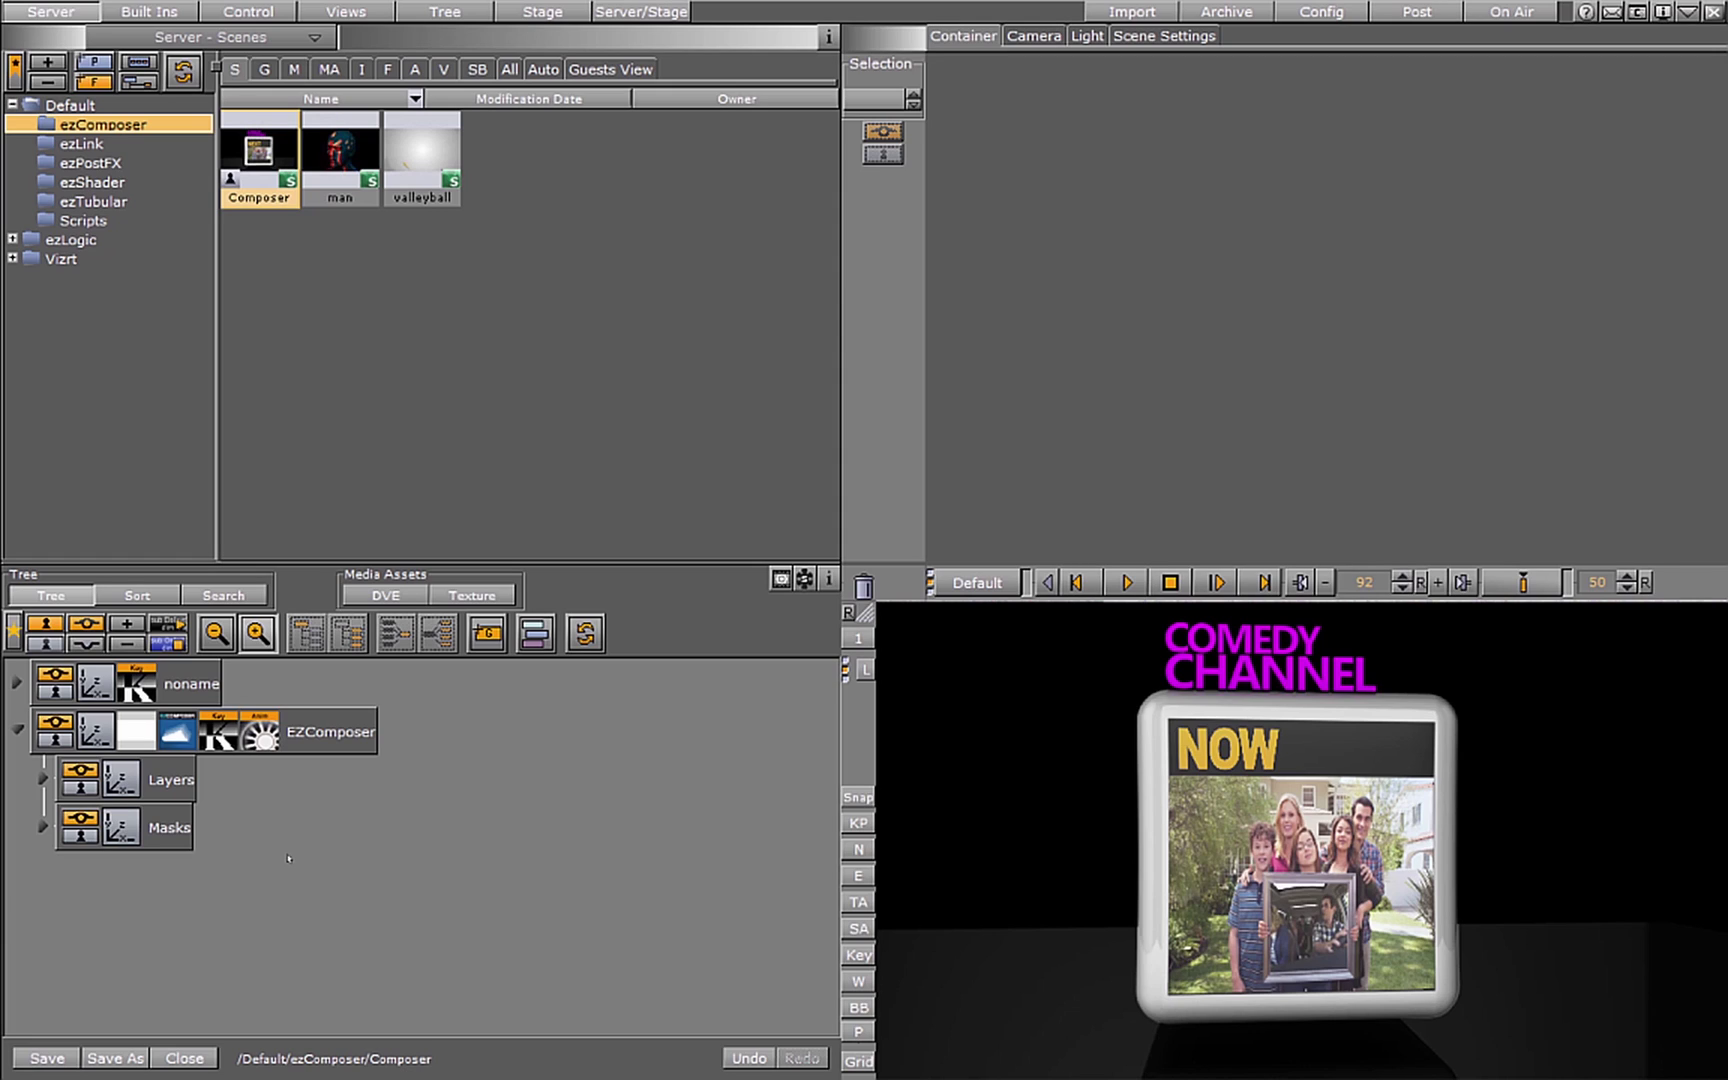
Remove the scene texture from the pass_uv layer and delete the EZComposer container from the scene tree.
left_click(43, 779)
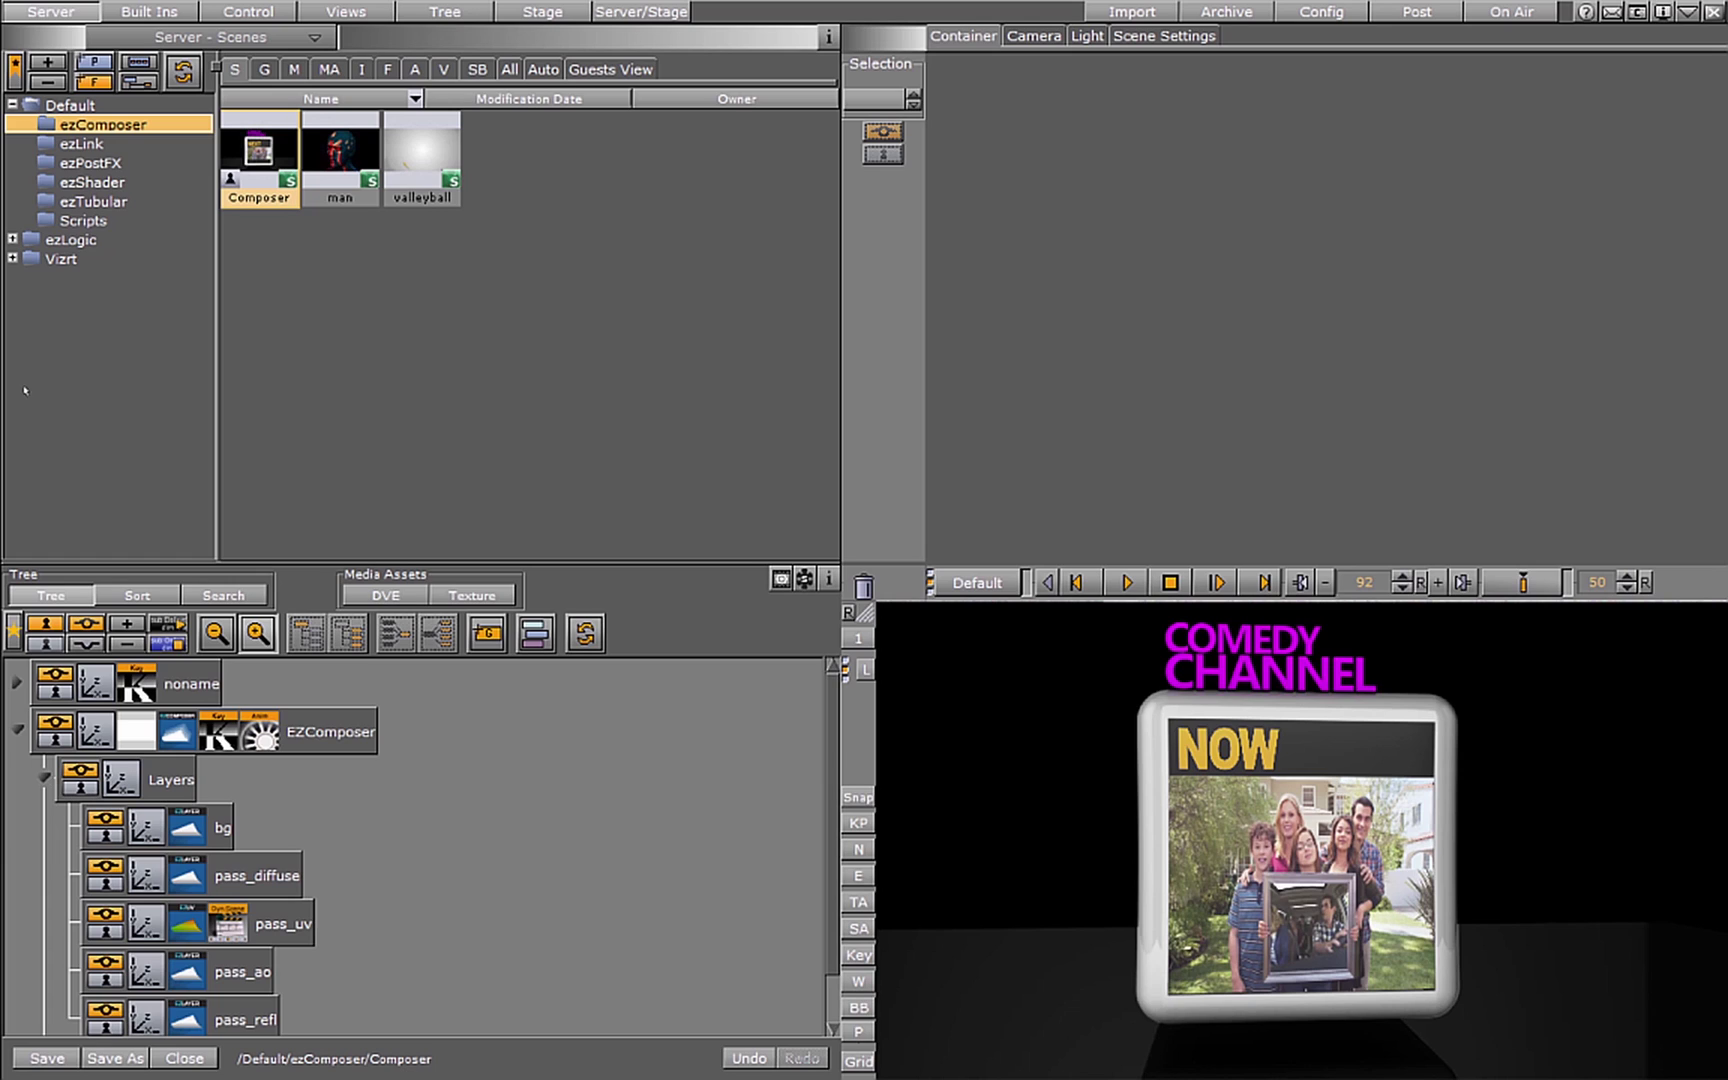
left_click_drag(228, 924, 863, 585)
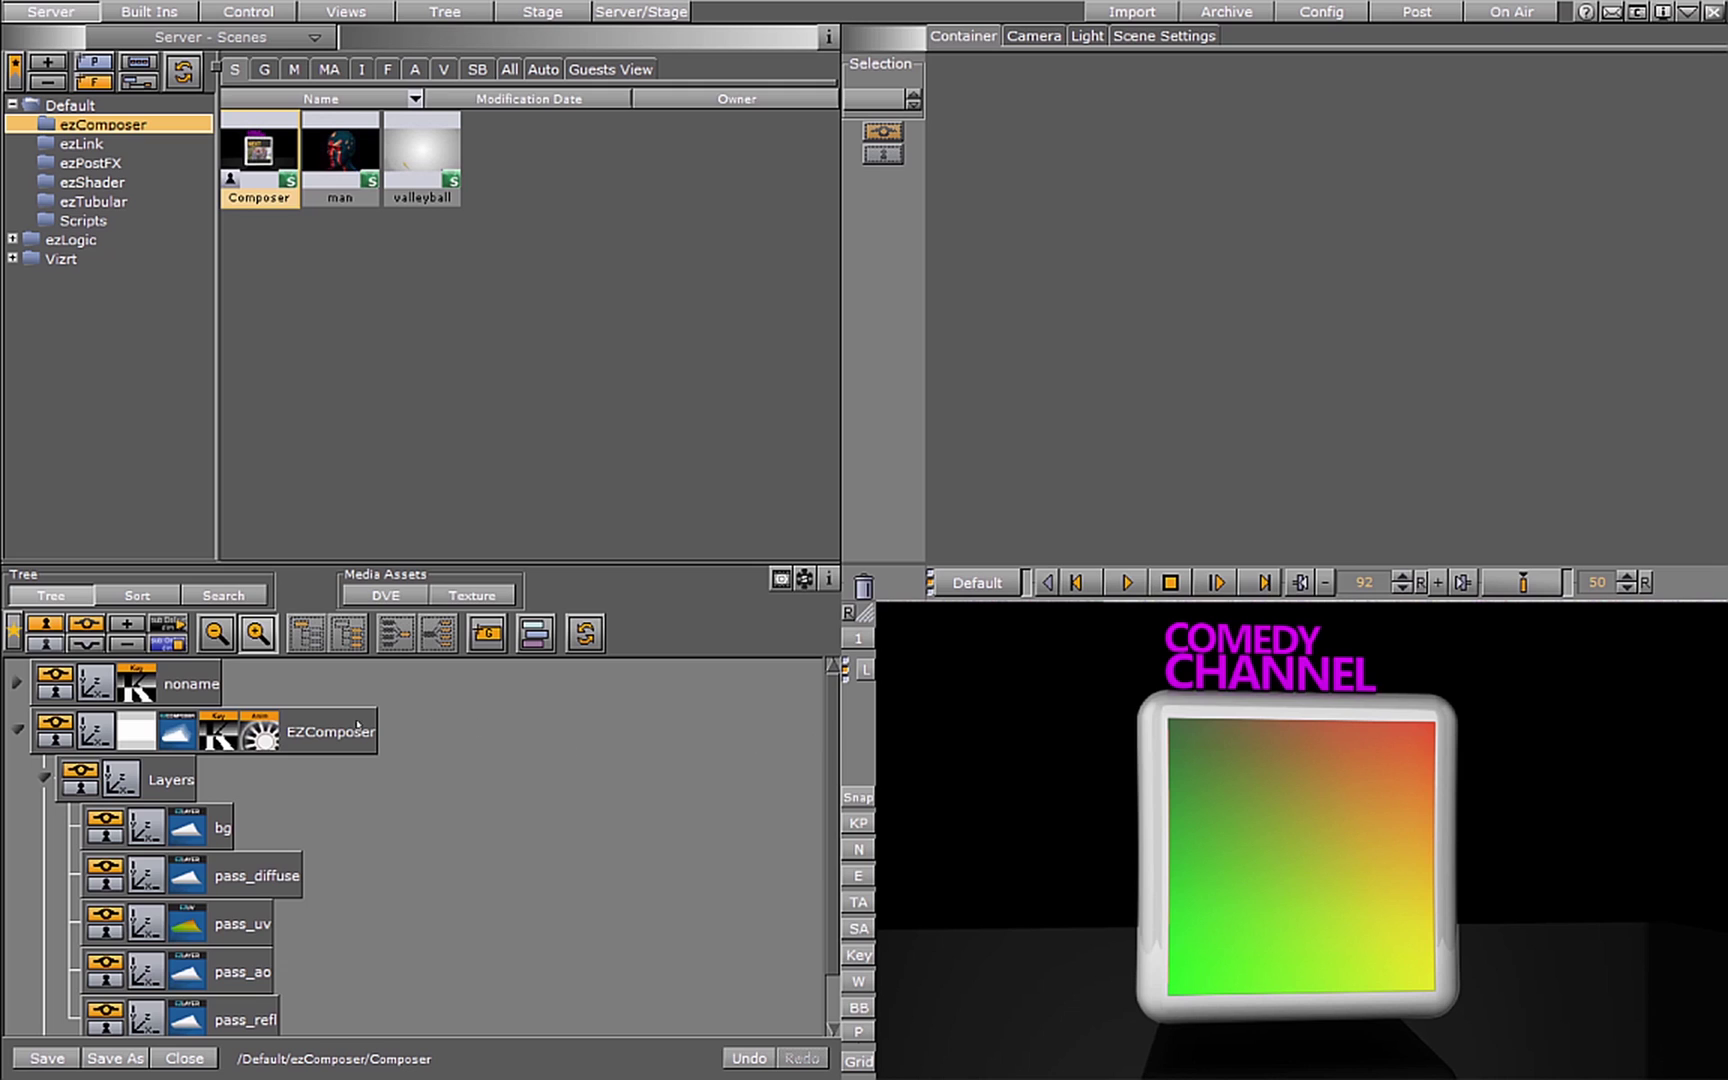
left_click_drag(330, 731, 862, 585)
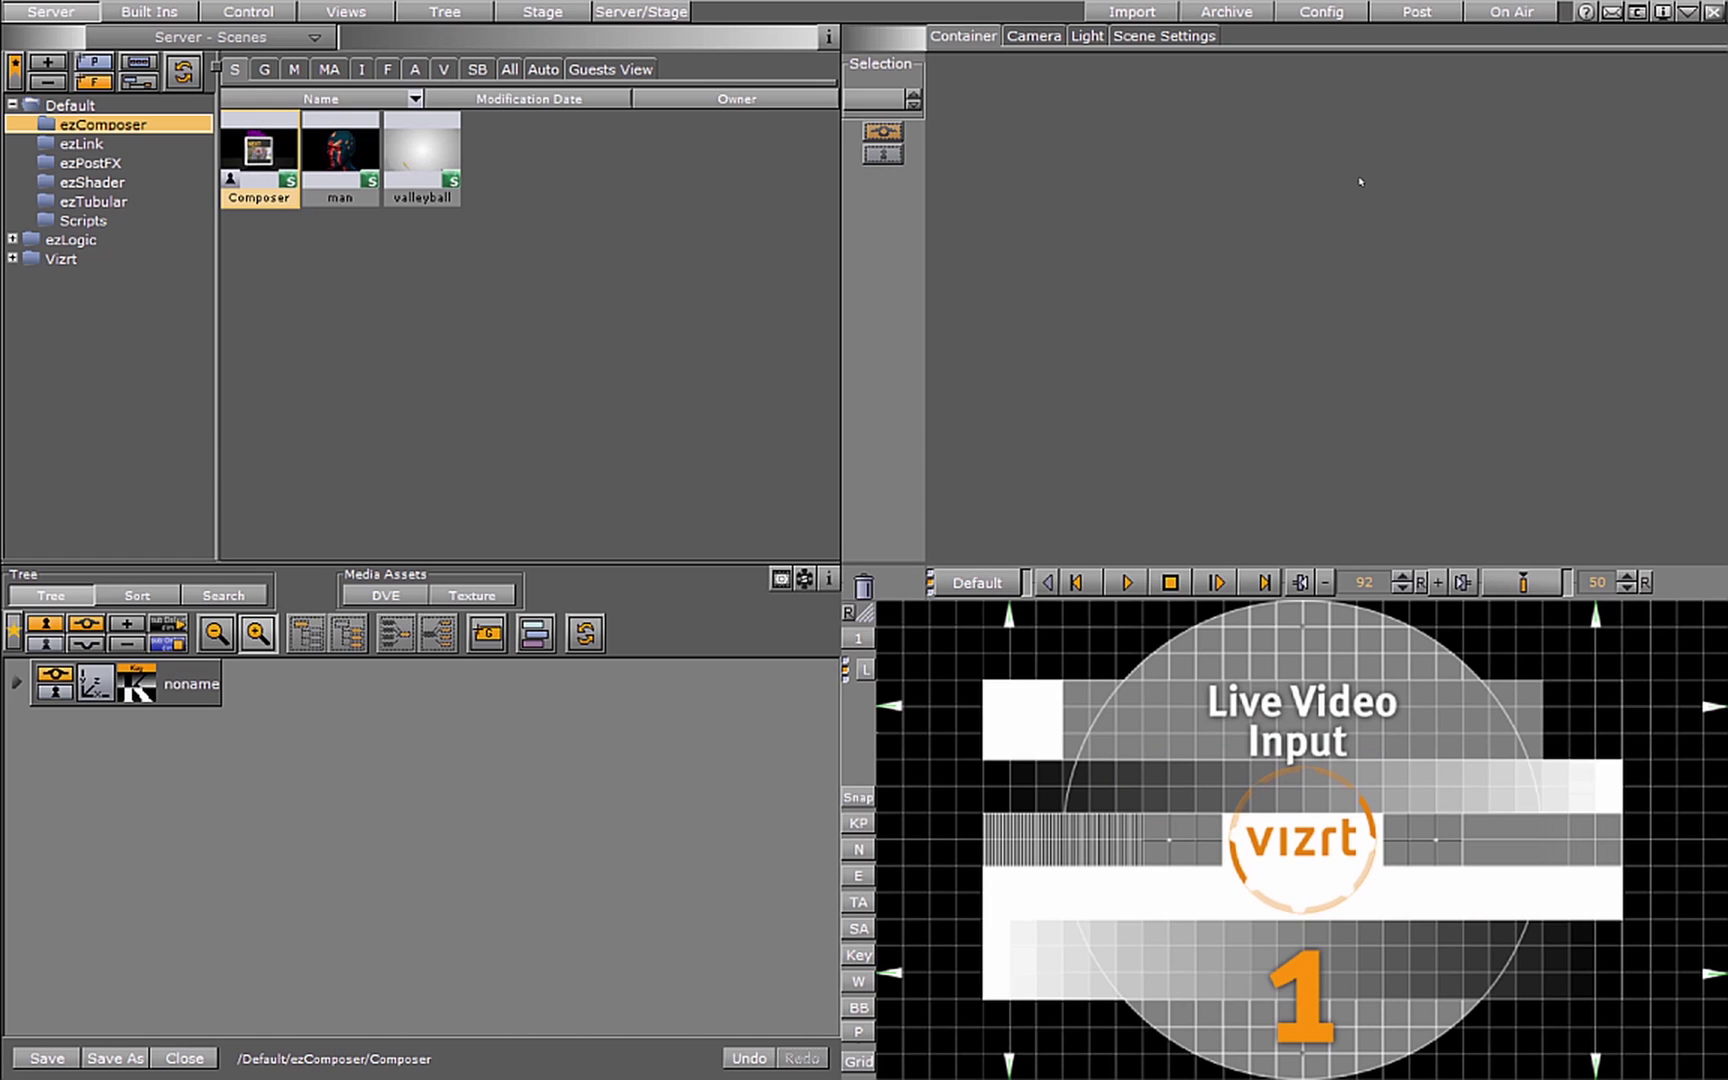
Switch to File Explorer and open the render subfolder of the cube folder.
left_click(1688, 11)
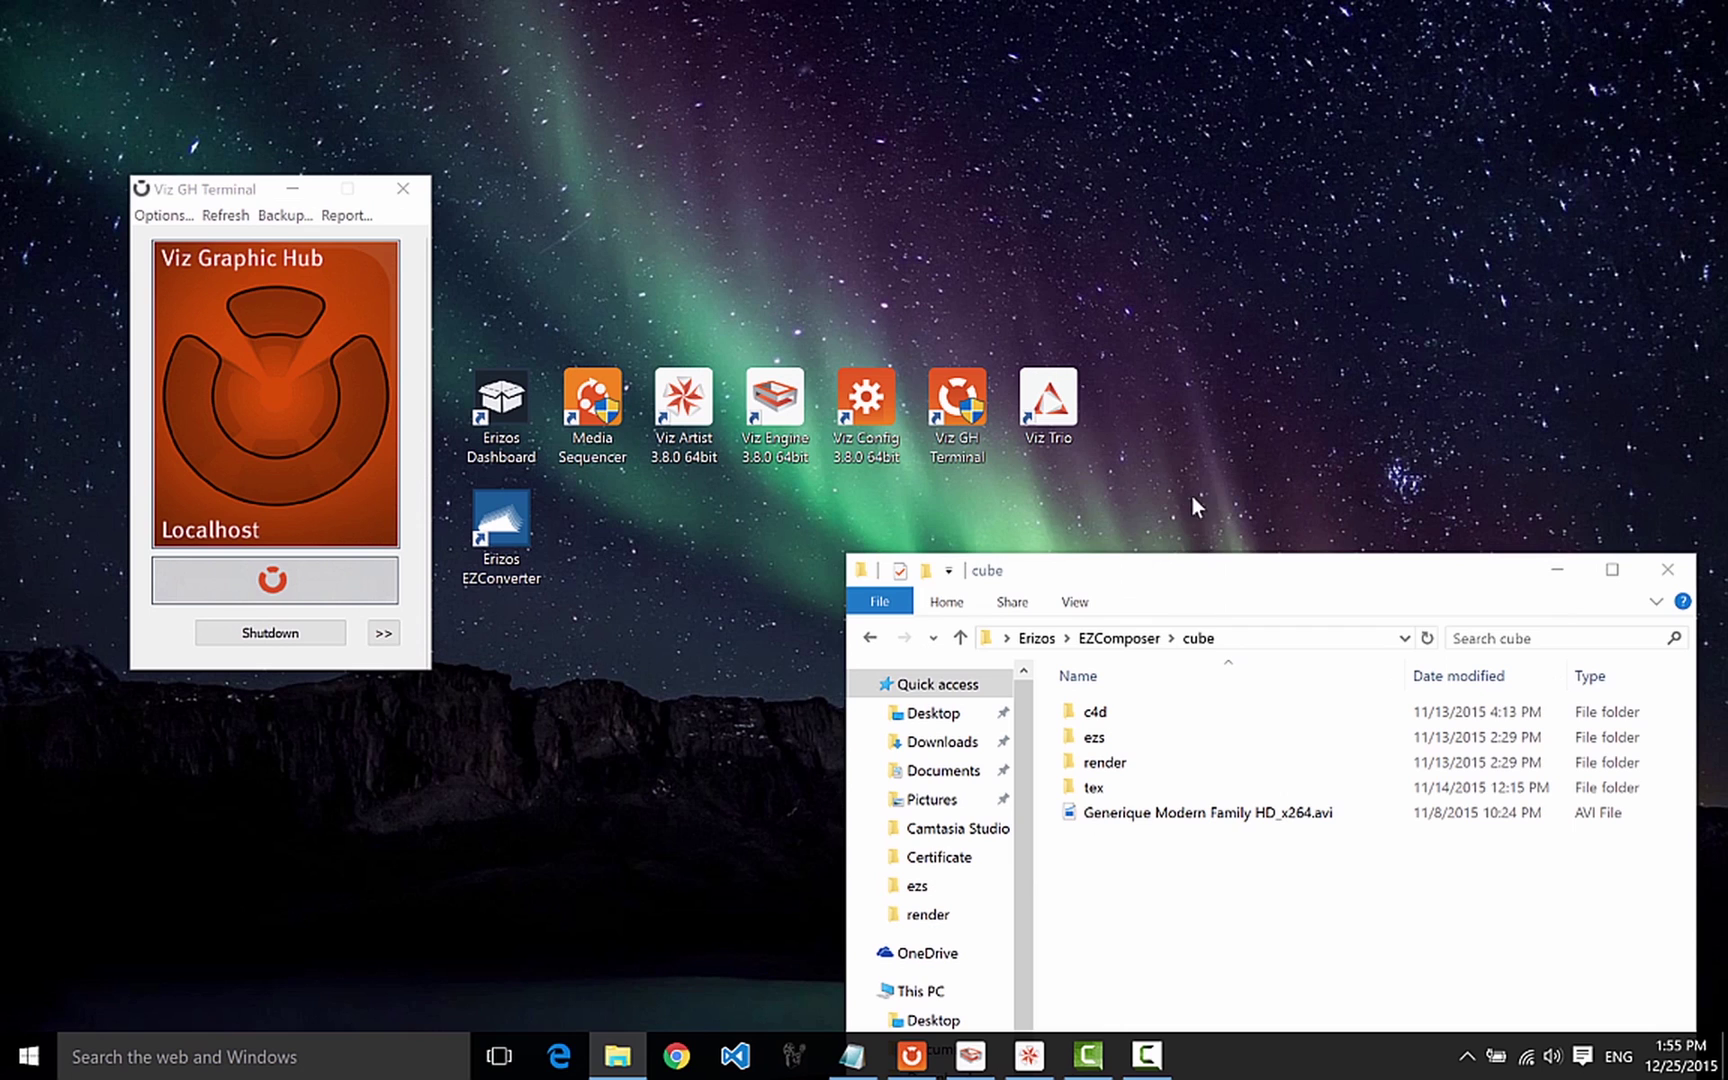
left_click_drag(1177, 558, 1163, 256)
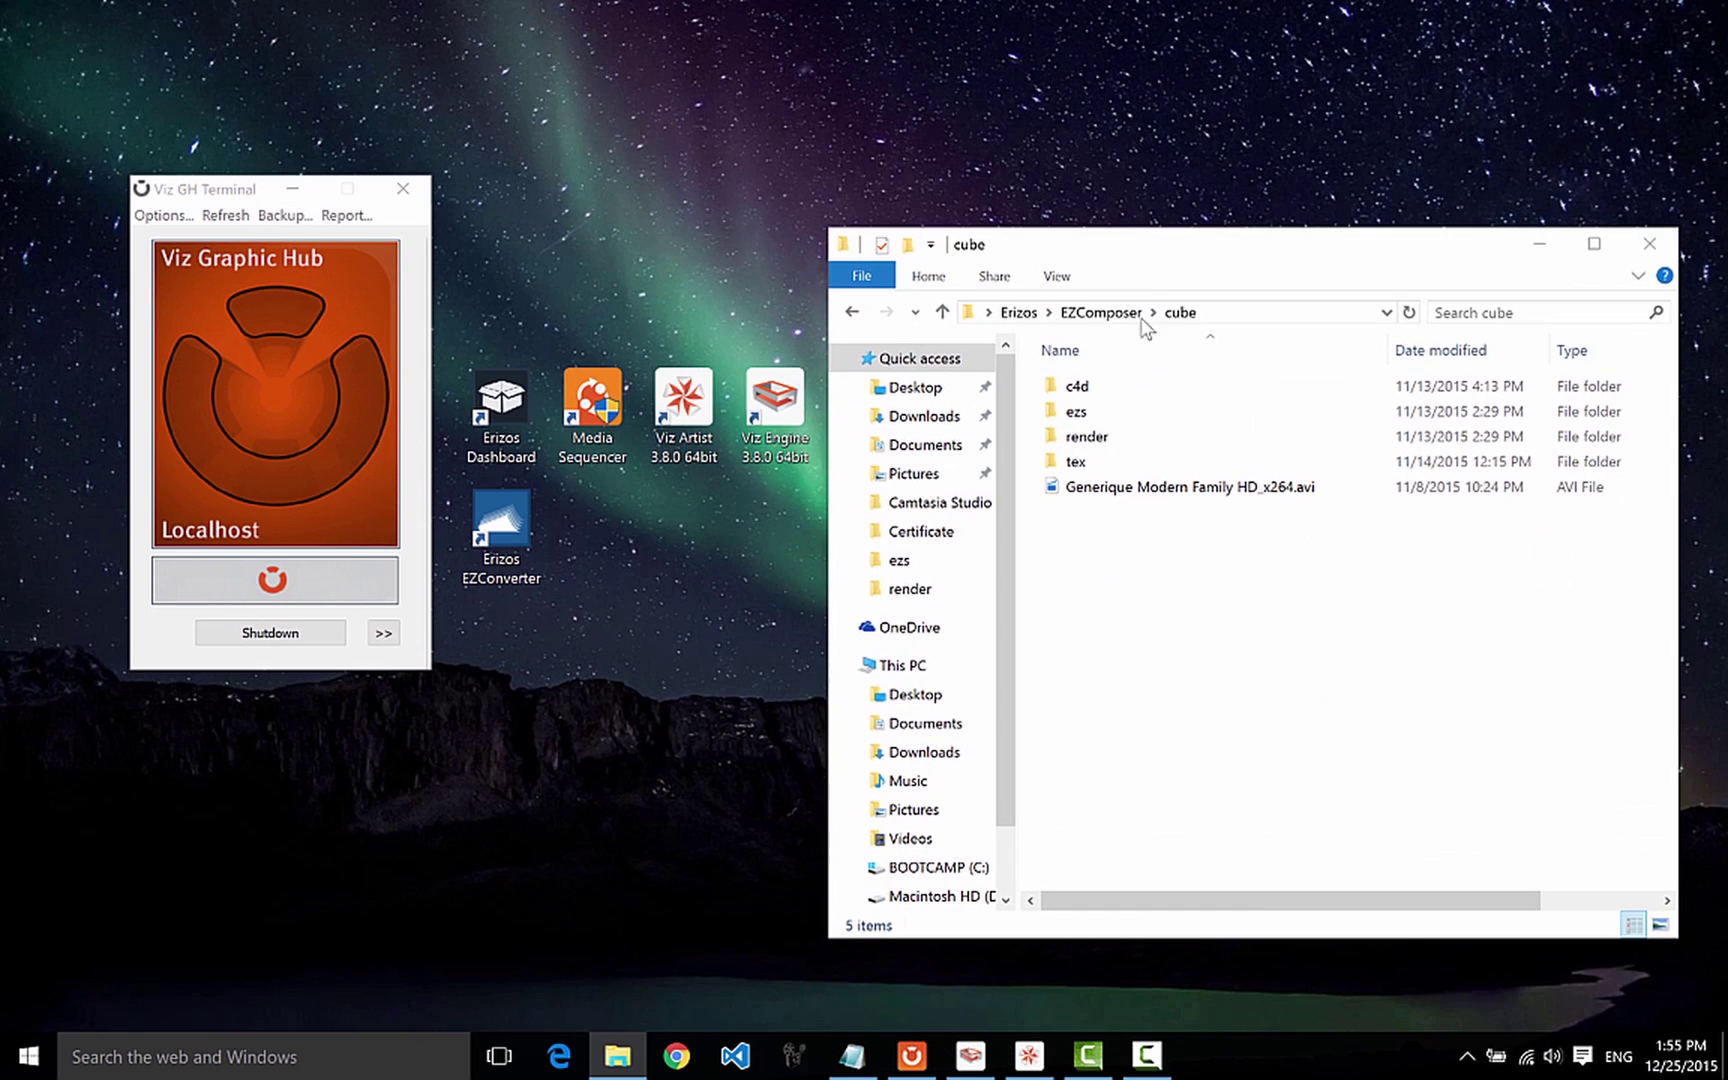
double_click(1114, 440)
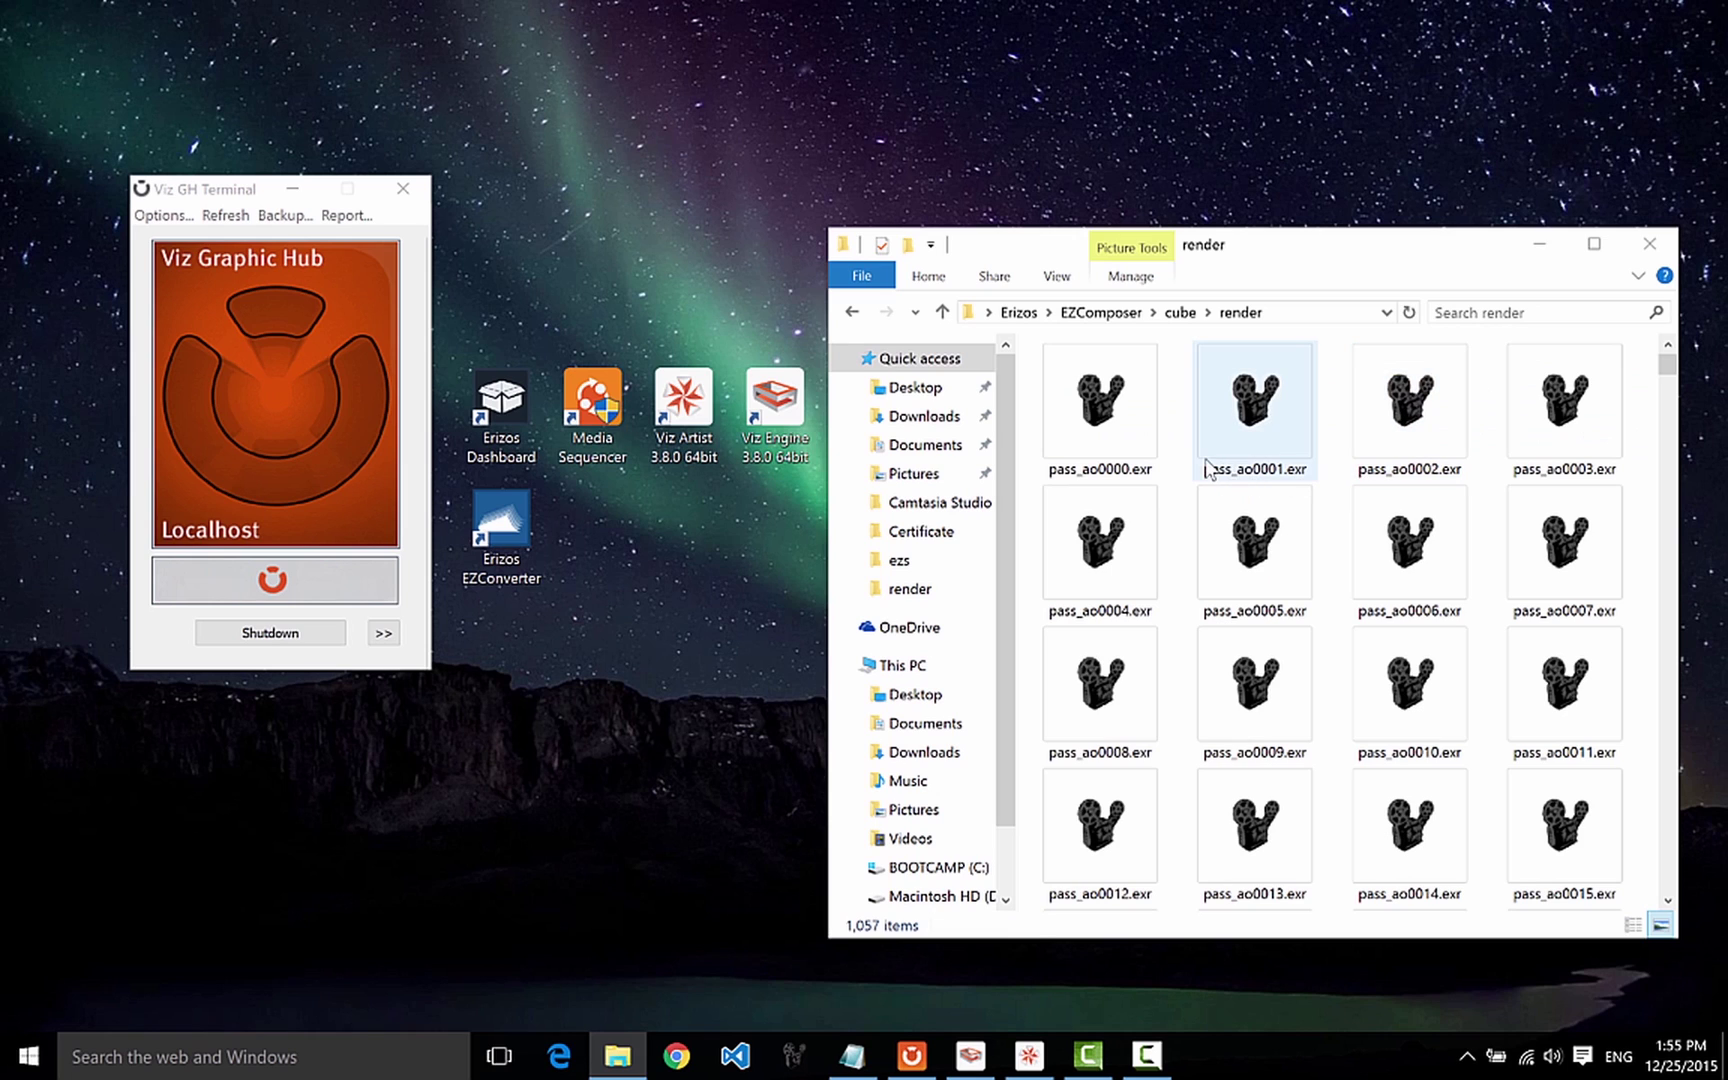
Preview the ambient occlusion pass sequence from pass_ao0000.exr in the image viewer and close the viewer.
left_click(1098, 415)
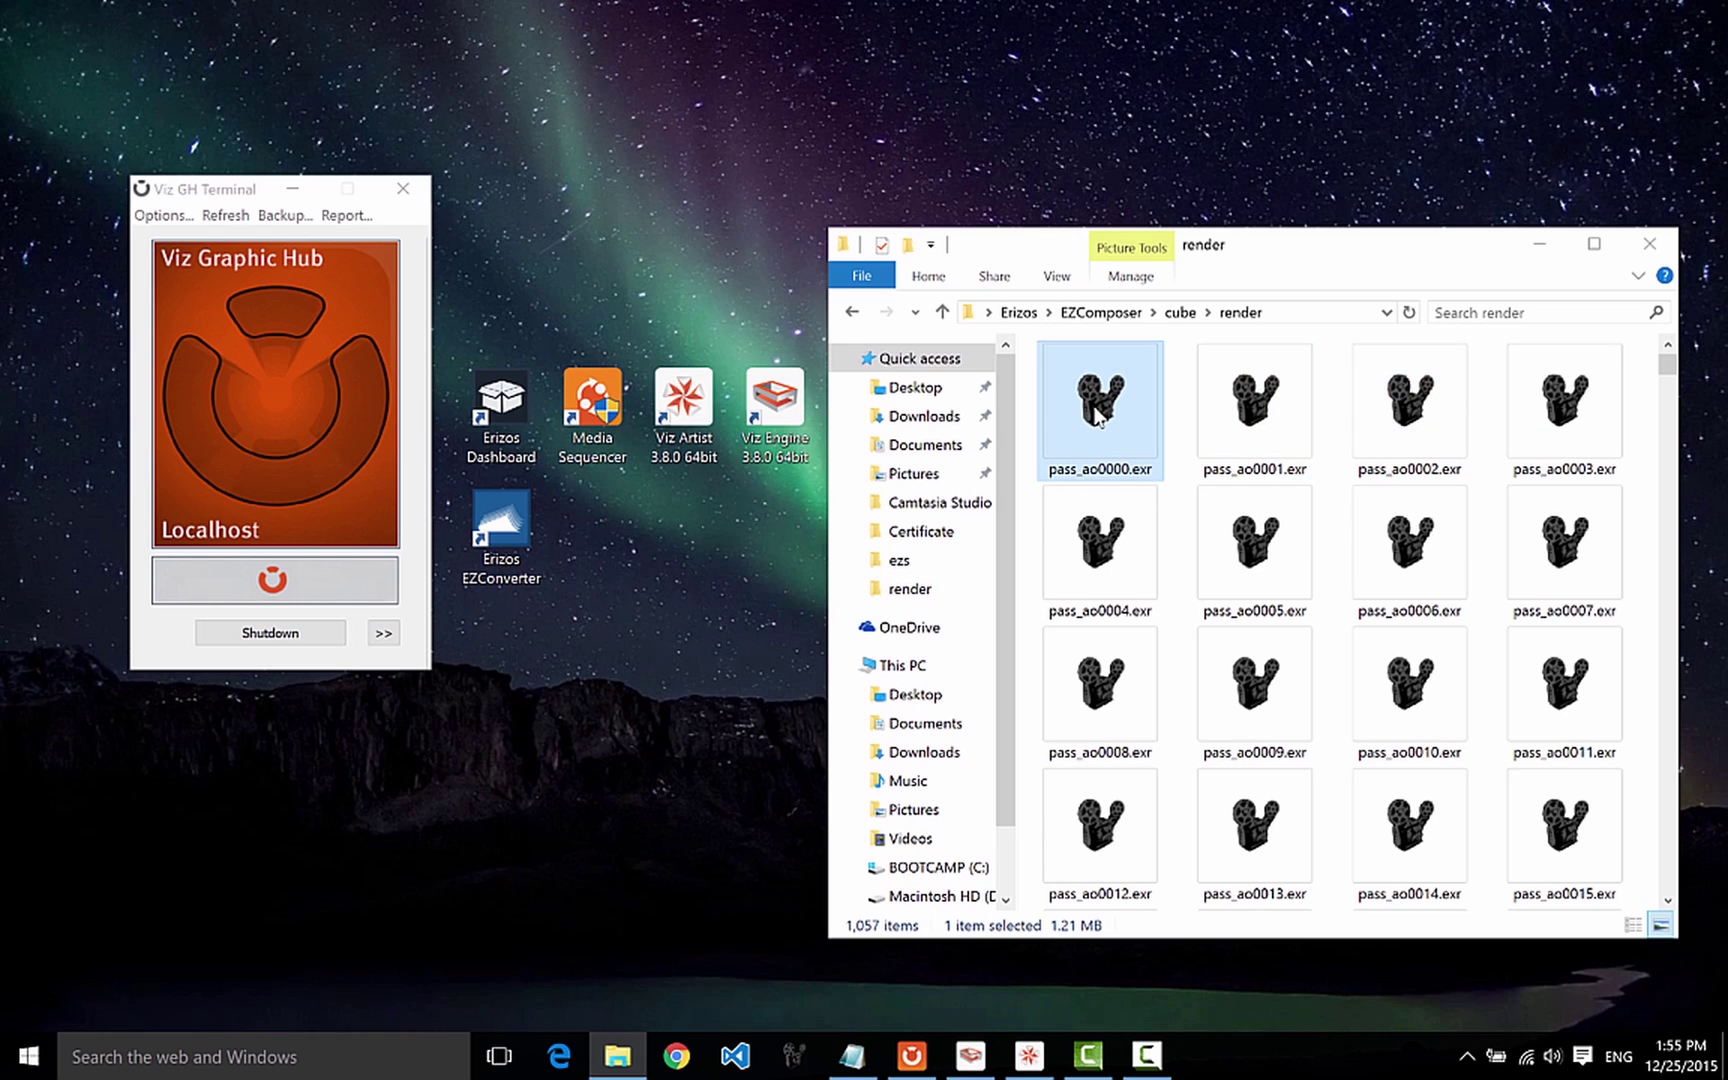
double_click(1098, 415)
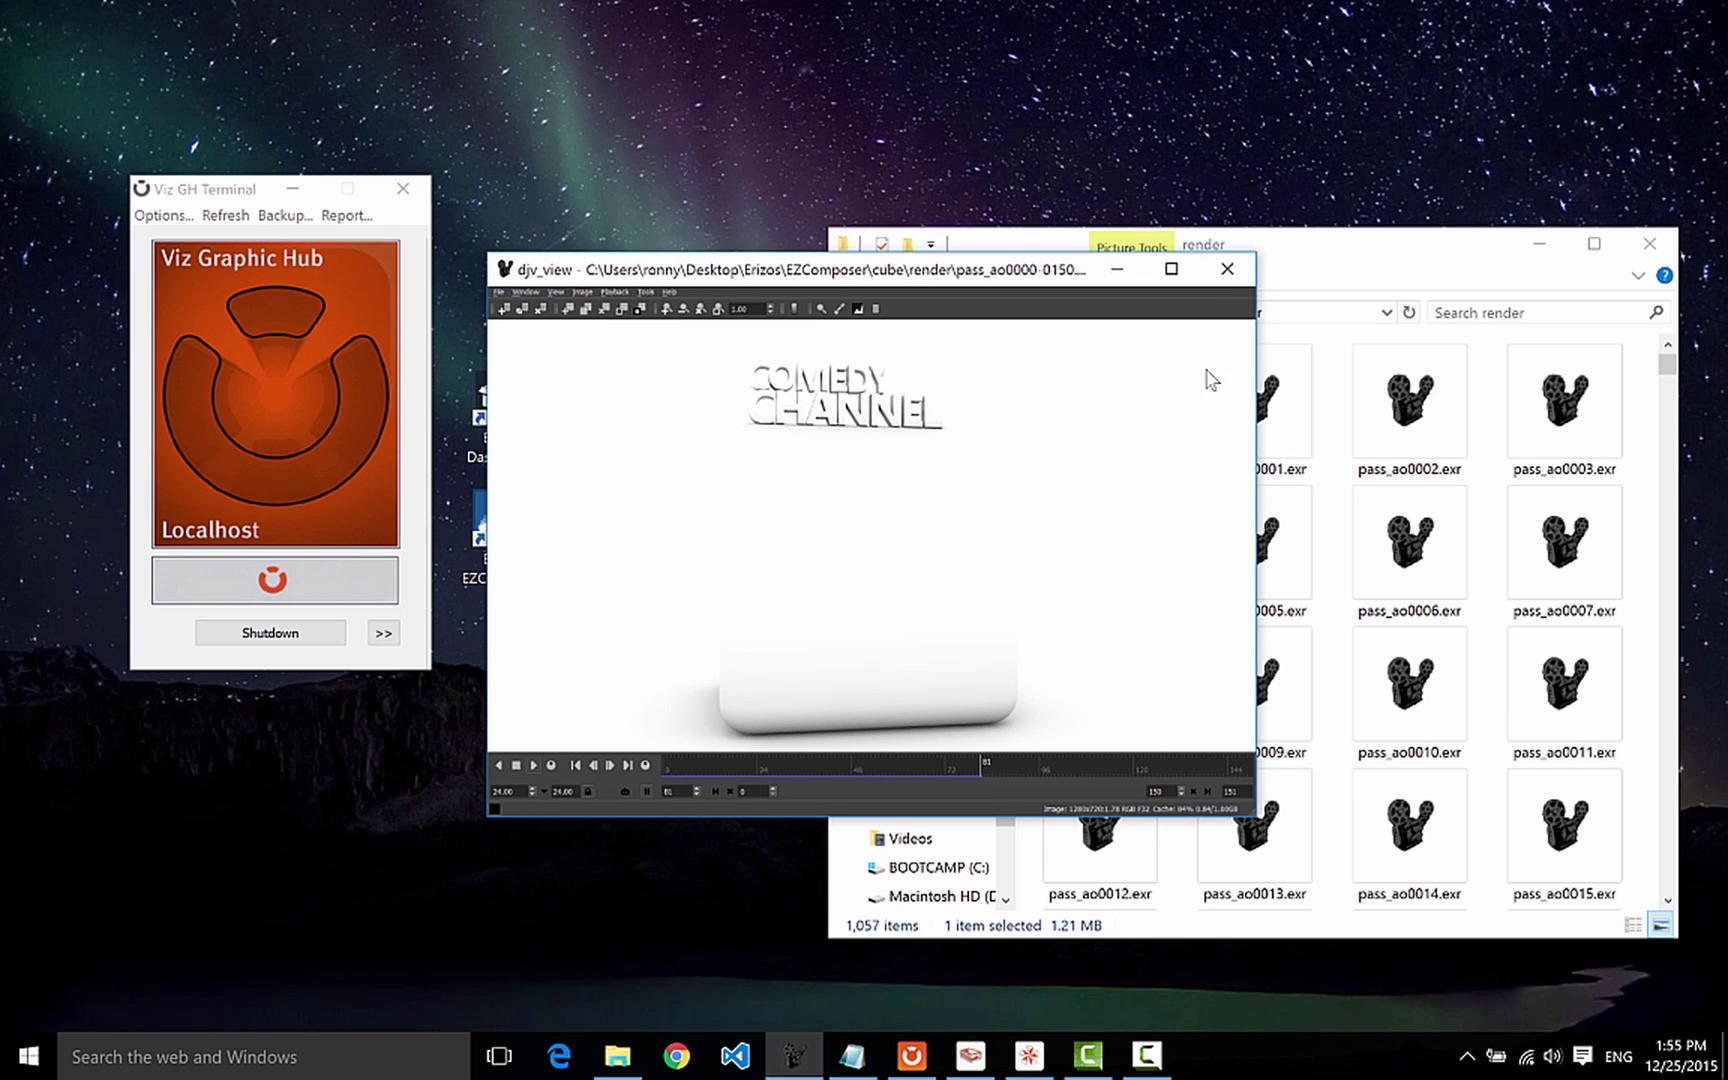
left_click(1230, 270)
Preview the first object mask pass from pass_object_1_0023.exr and close the viewer.
left_click_drag(1667, 365, 1665, 522)
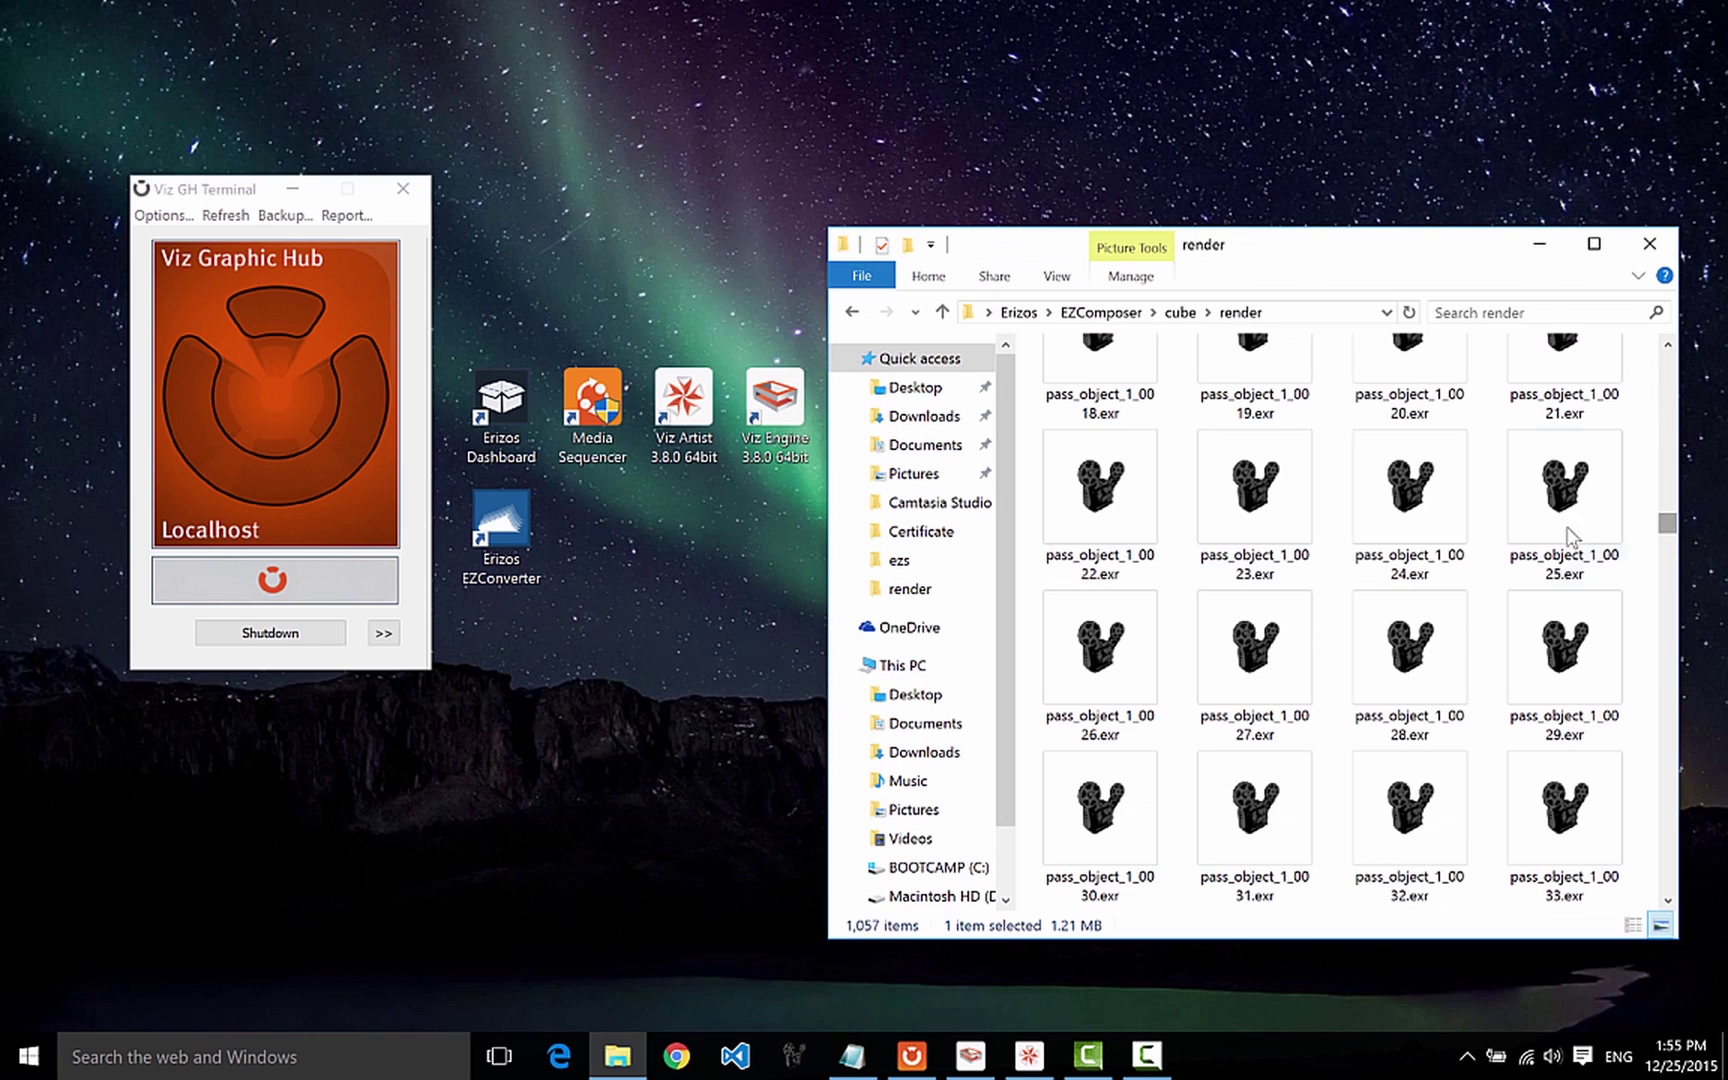
left_click(1259, 538)
double_click(1259, 540)
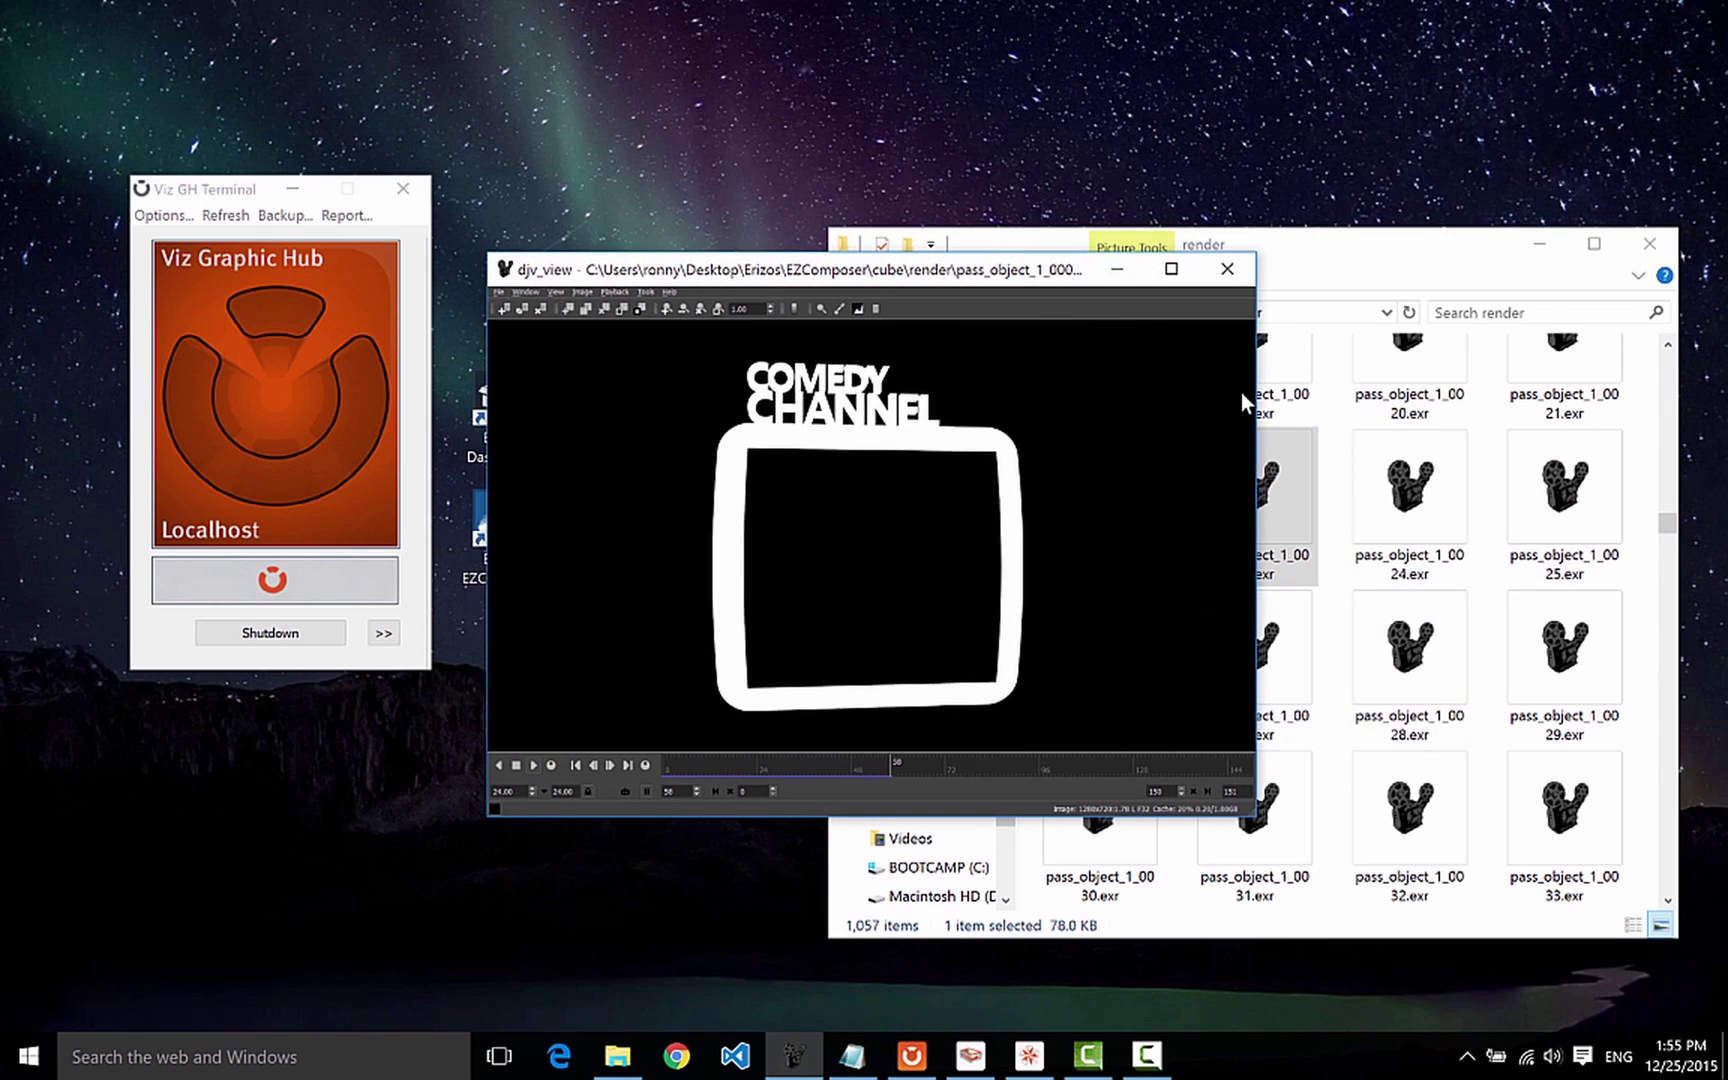
left_click(1245, 267)
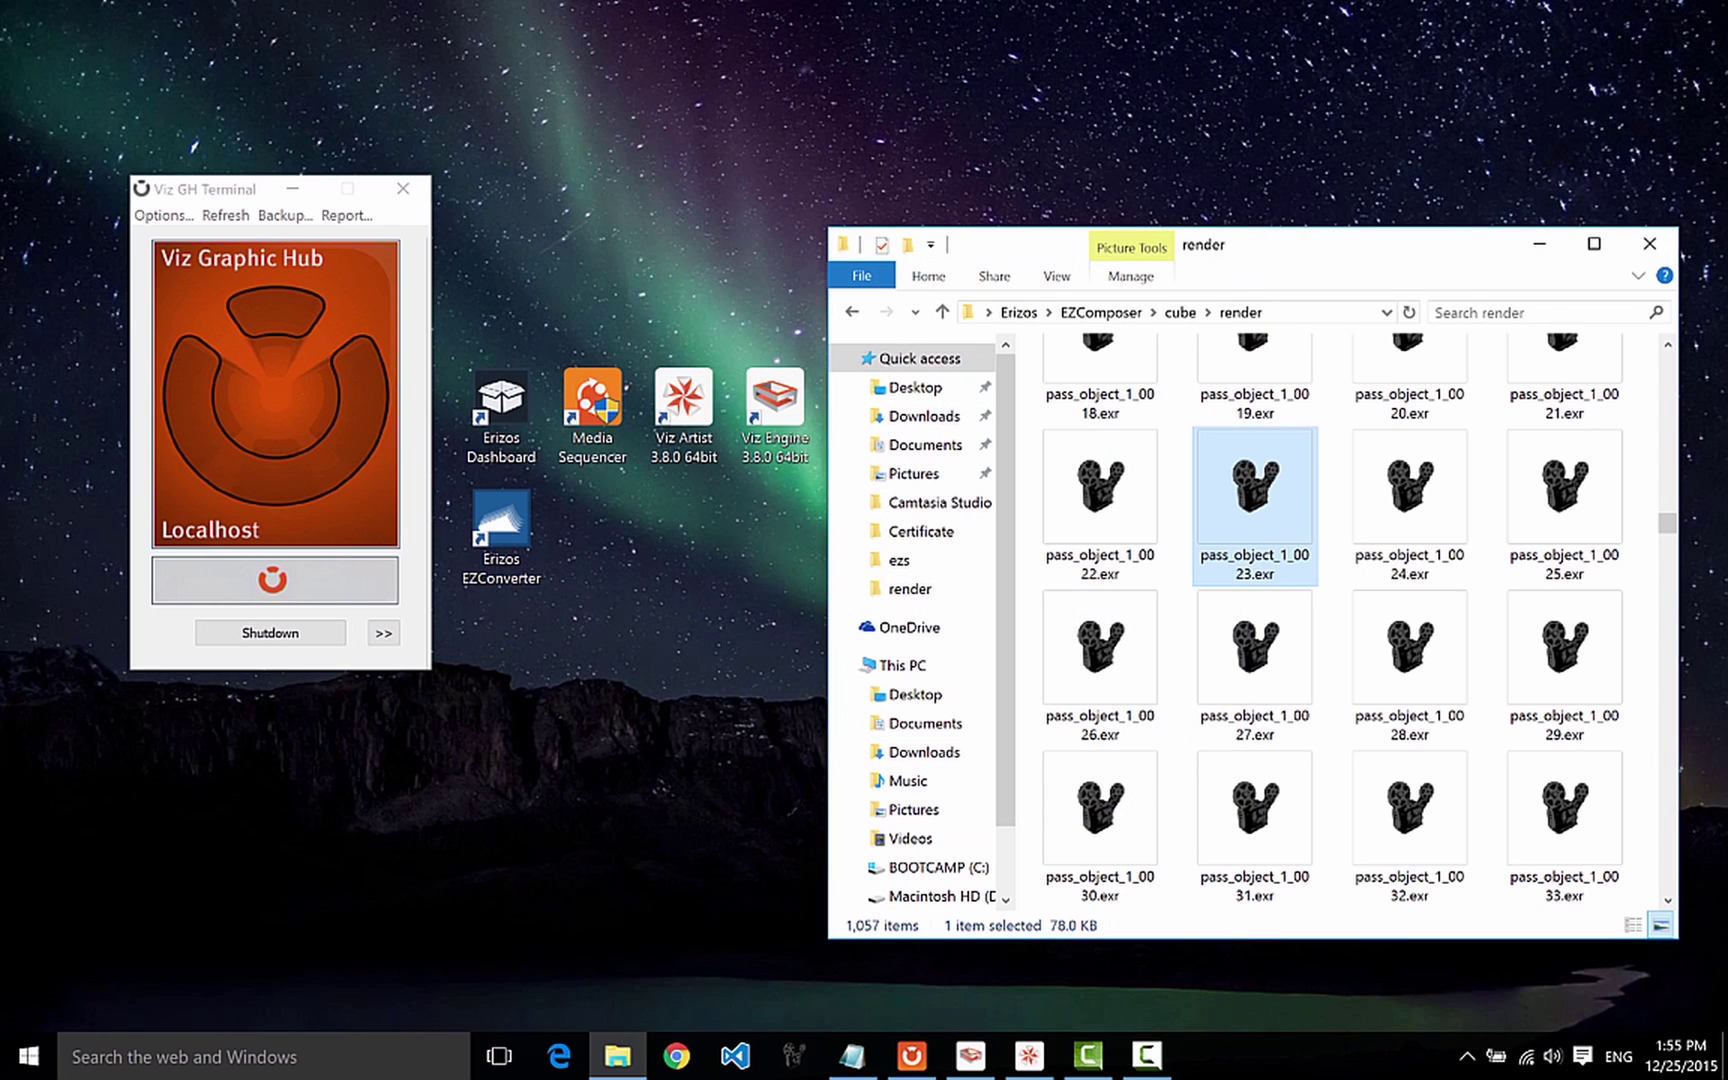
Preview the reflection pass from pass_refl0074.exr and close the viewer.
left_click_drag(1667, 524, 1668, 772)
left_click(1199, 545)
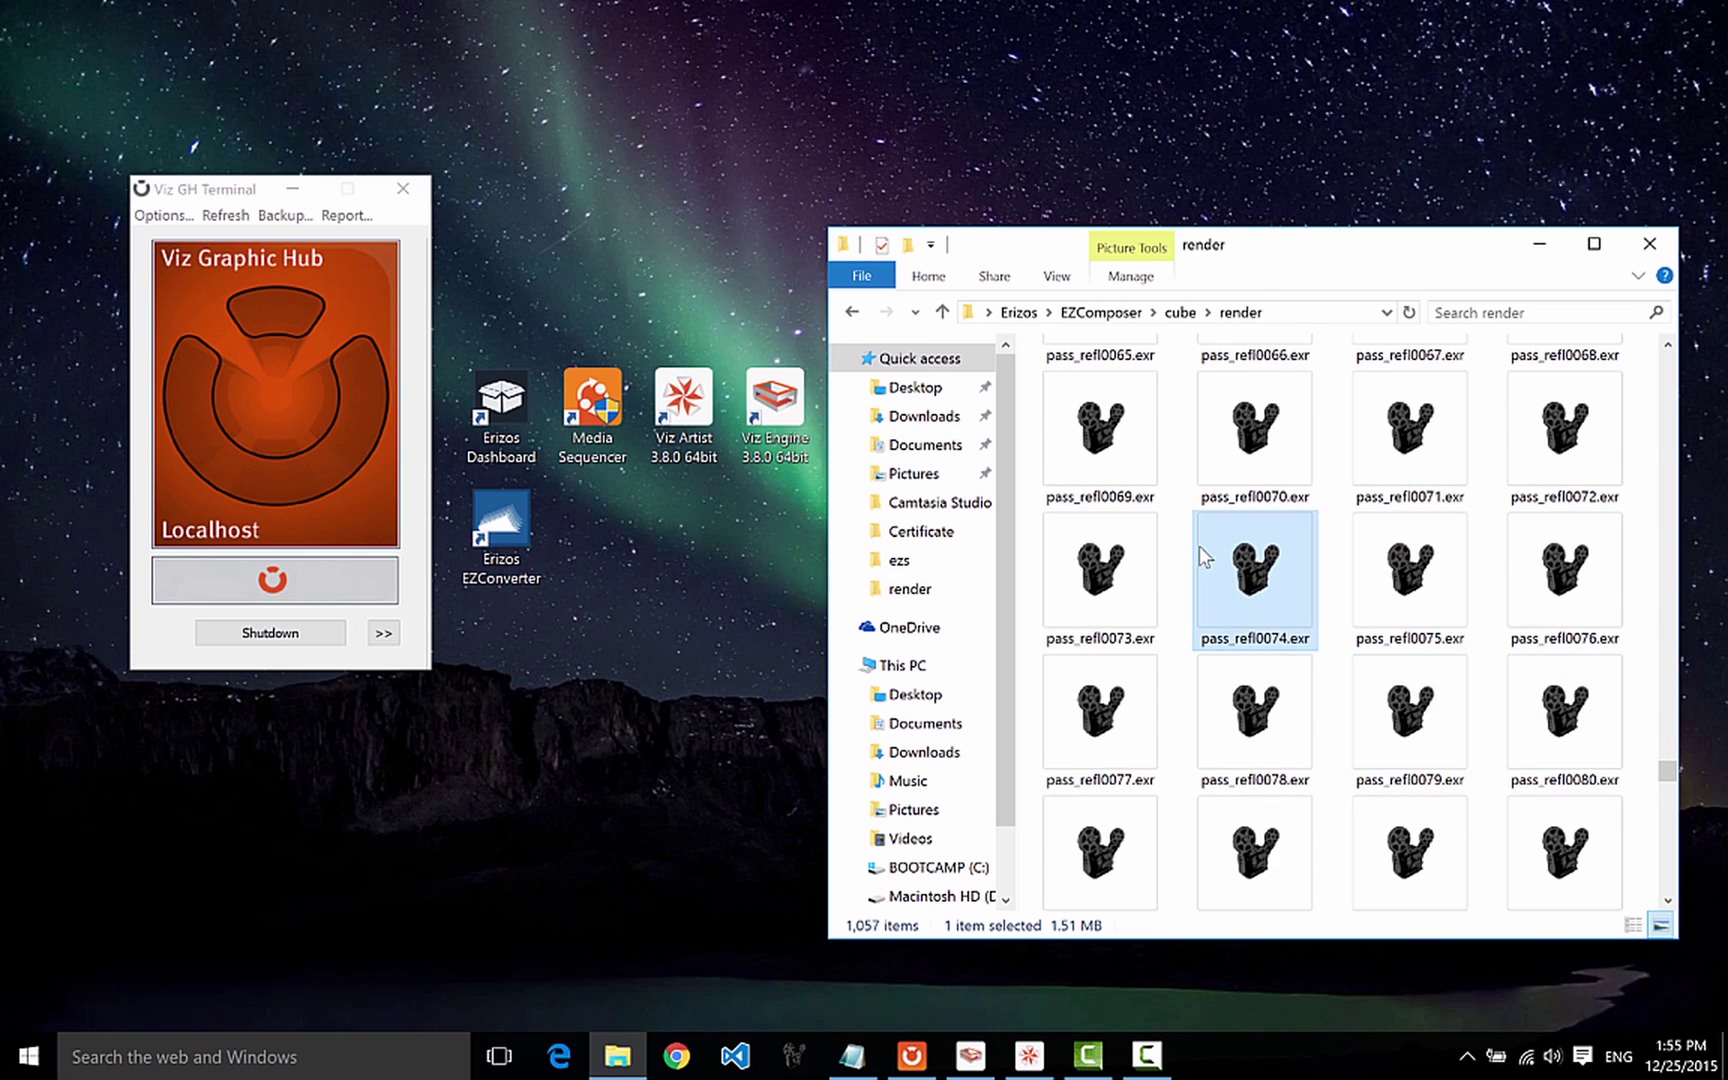
double_click(1199, 545)
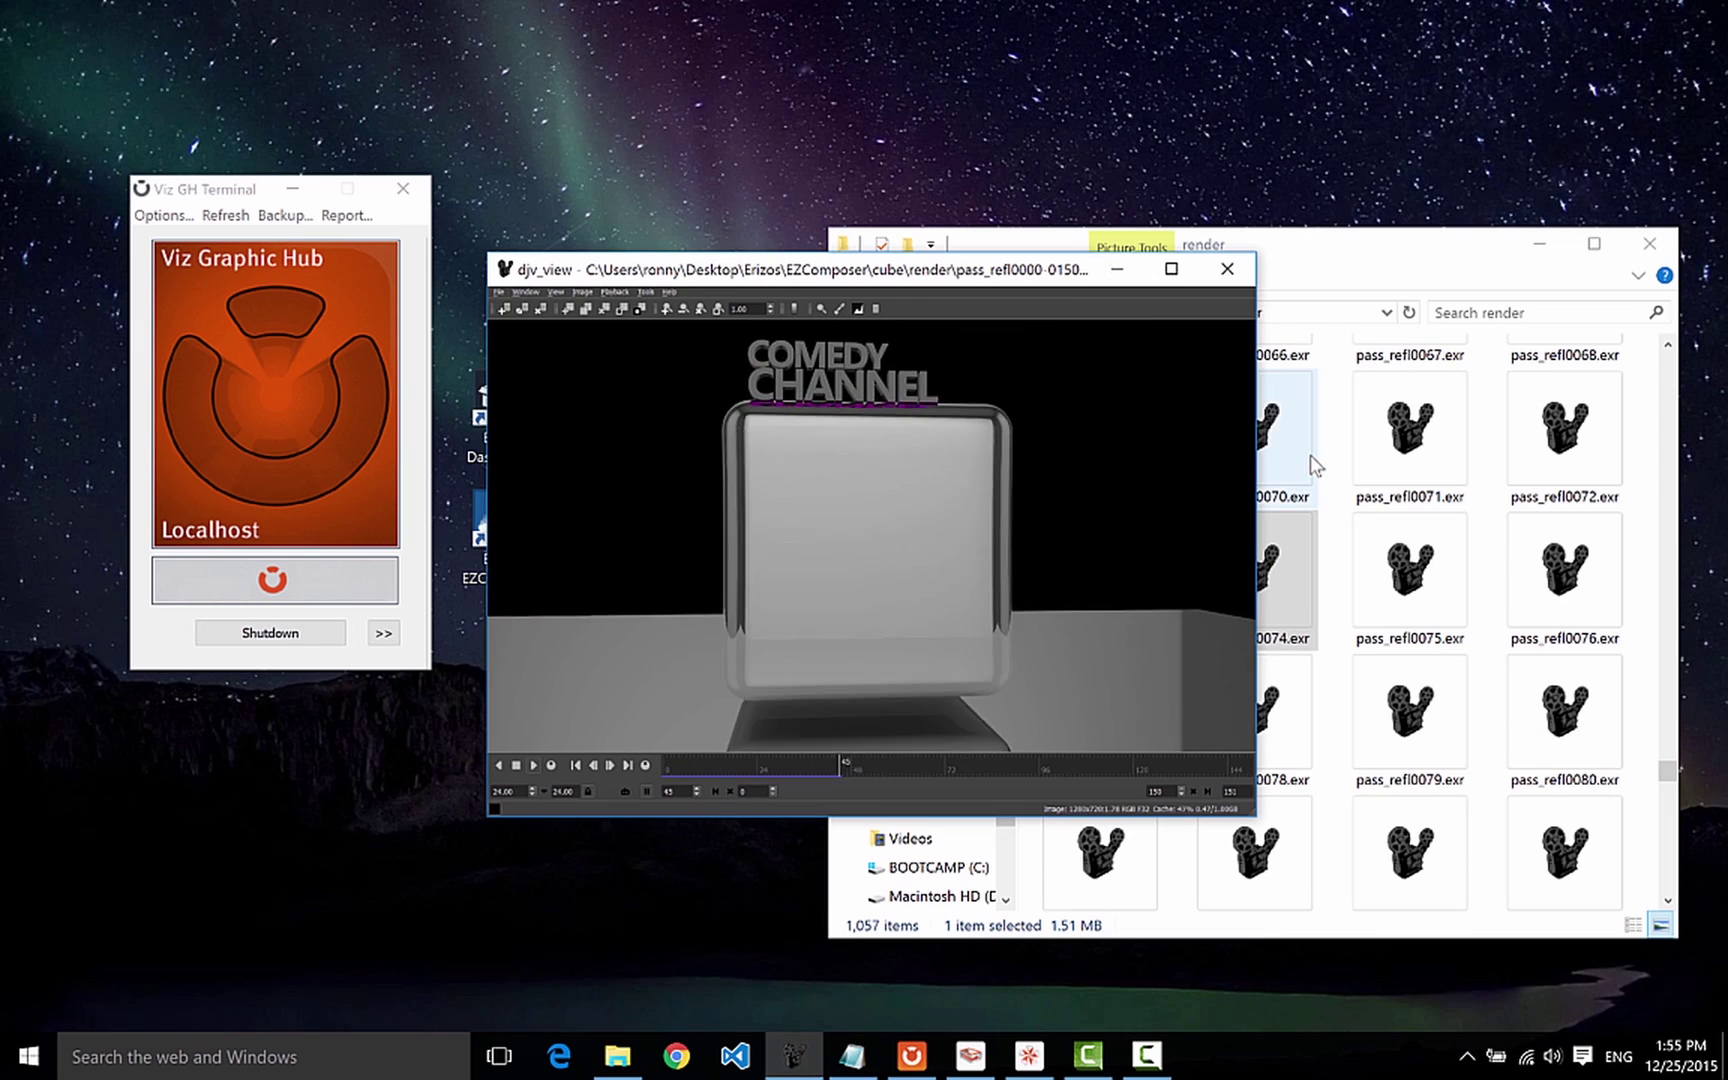
left_click(1225, 270)
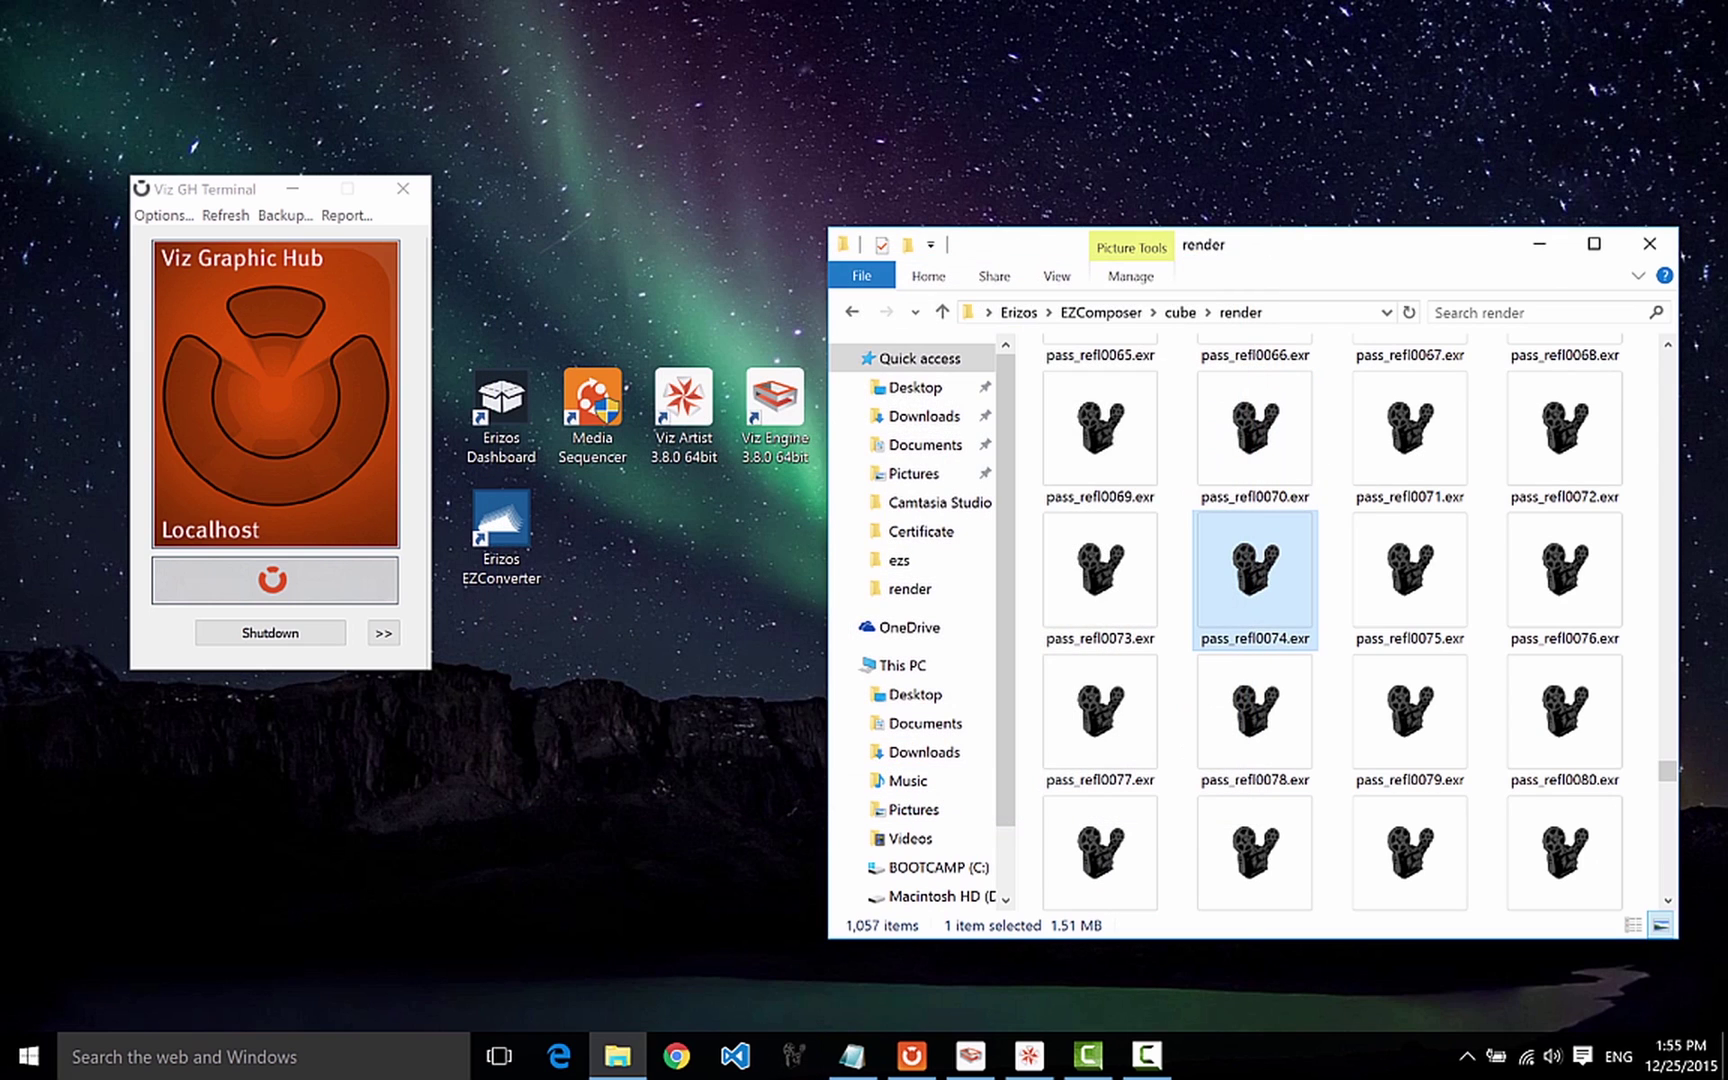
Preview the UV pass from pass_uv0150.exr, the last file in the render folder, and close the viewer.
left_click_drag(1668, 775, 1668, 900)
left_click(1105, 830)
double_click(1105, 830)
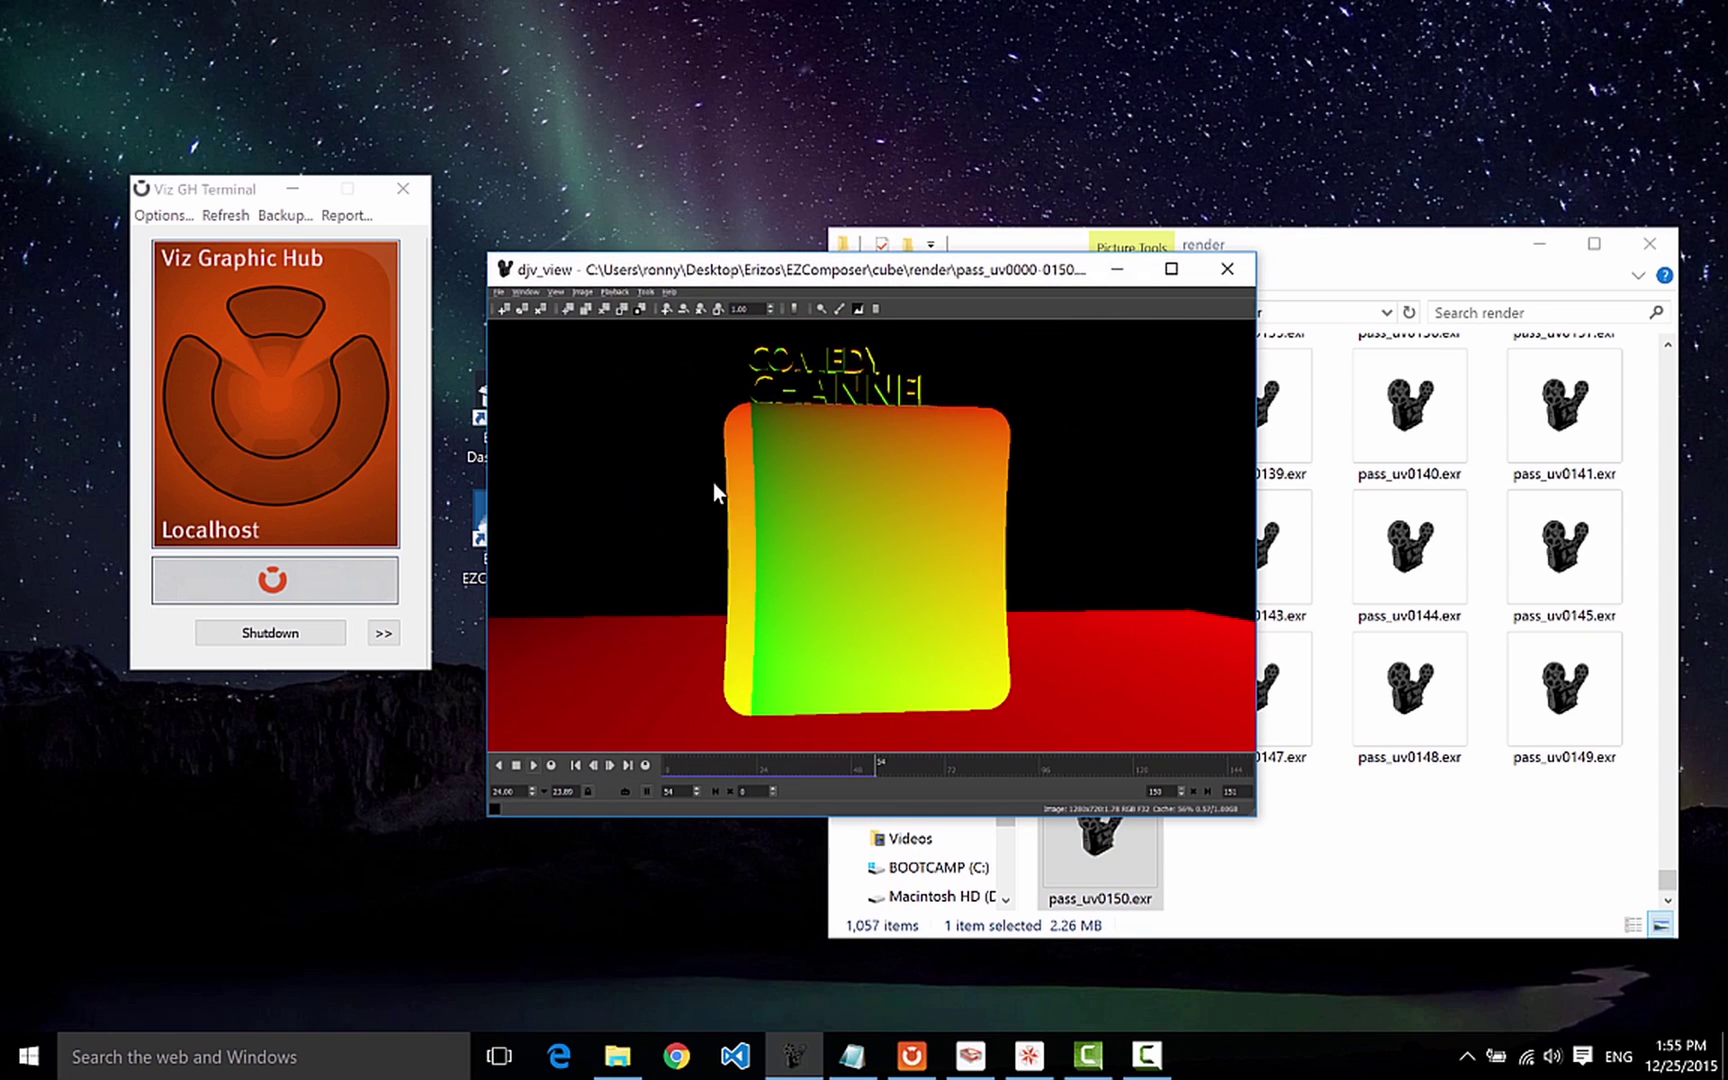
left_click(1211, 269)
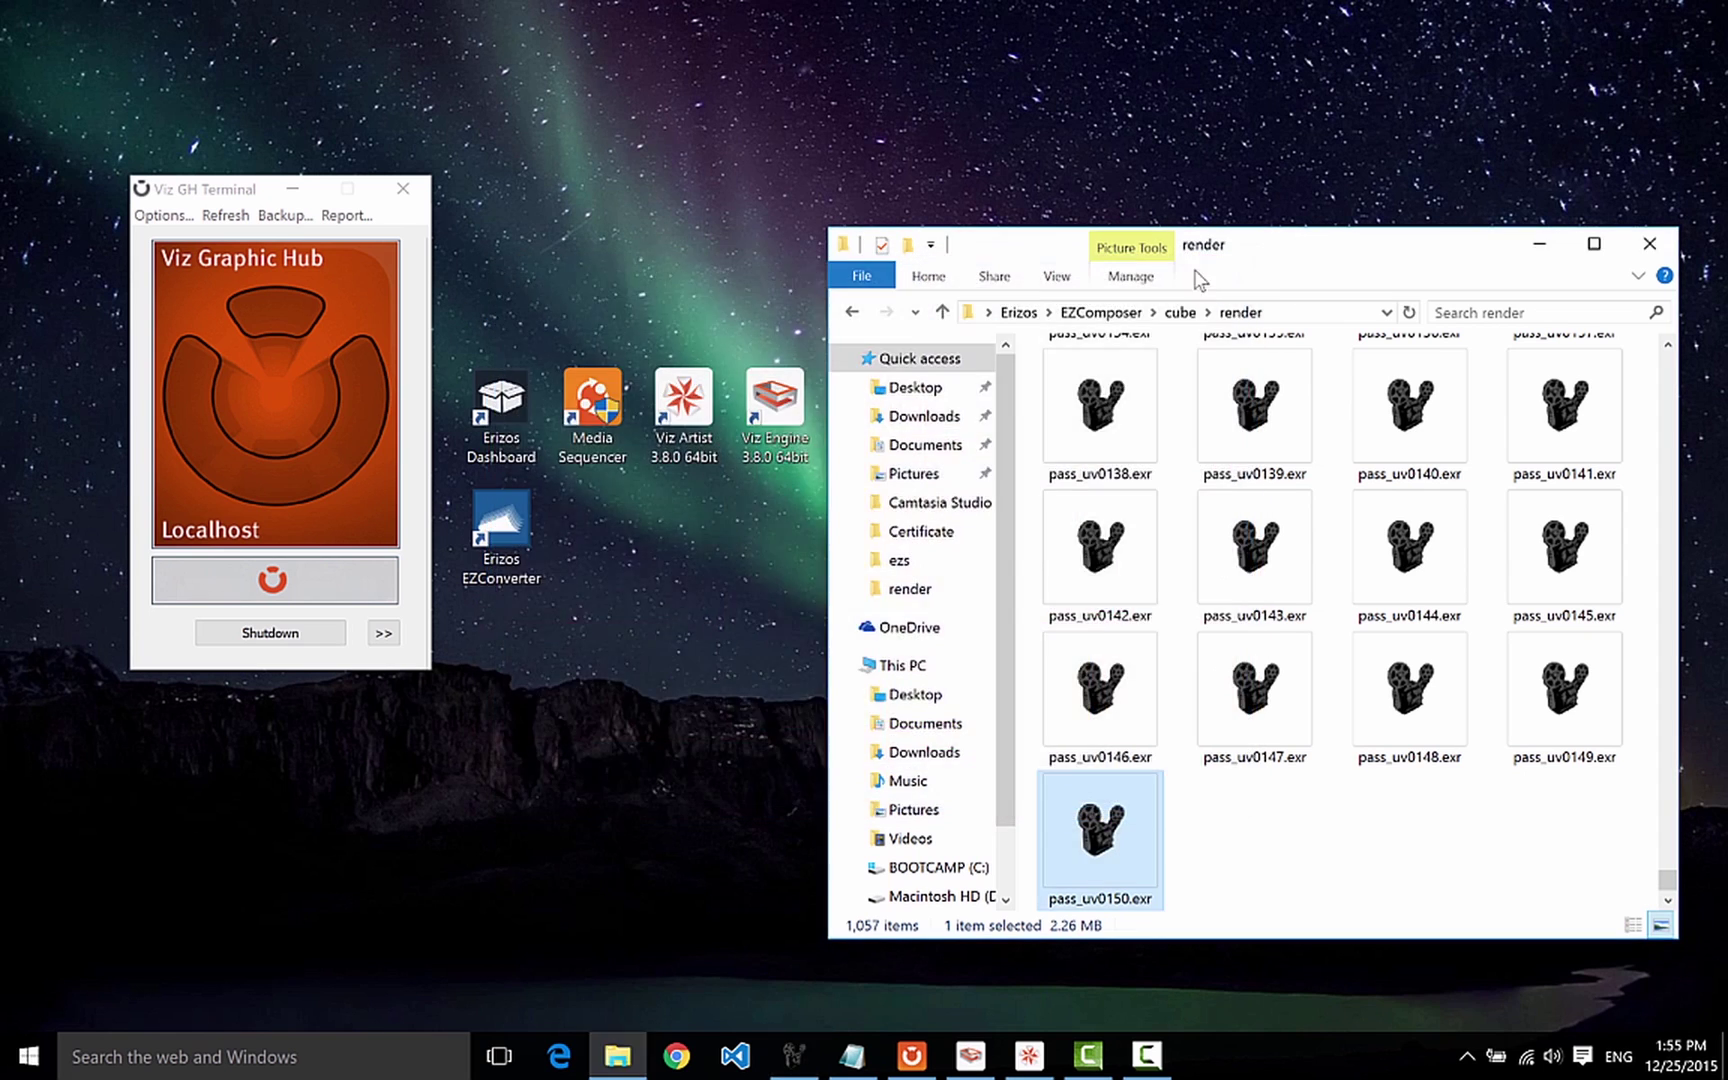
Dismiss the Viz GH Terminal window and launch Erizos EZConverter, placing it beside the File Explorer window.
left_click(423, 188)
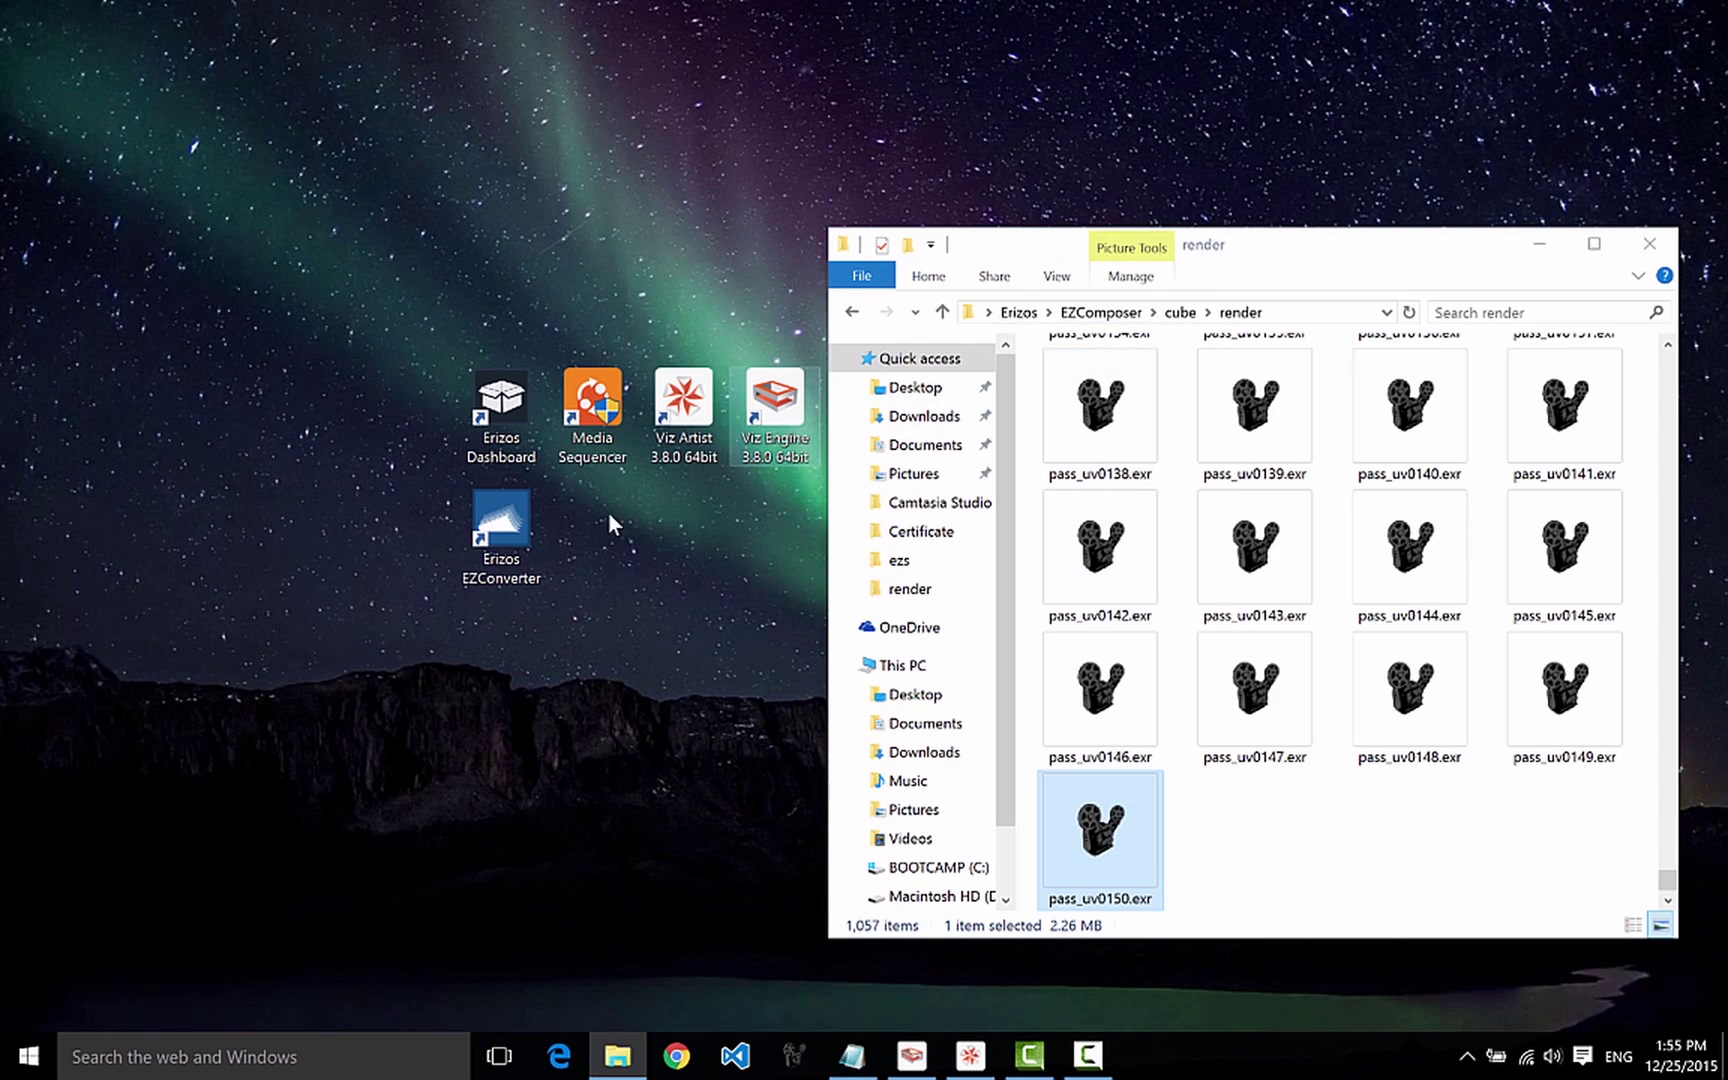
double_click(504, 562)
left_click_drag(571, 154, 545, 253)
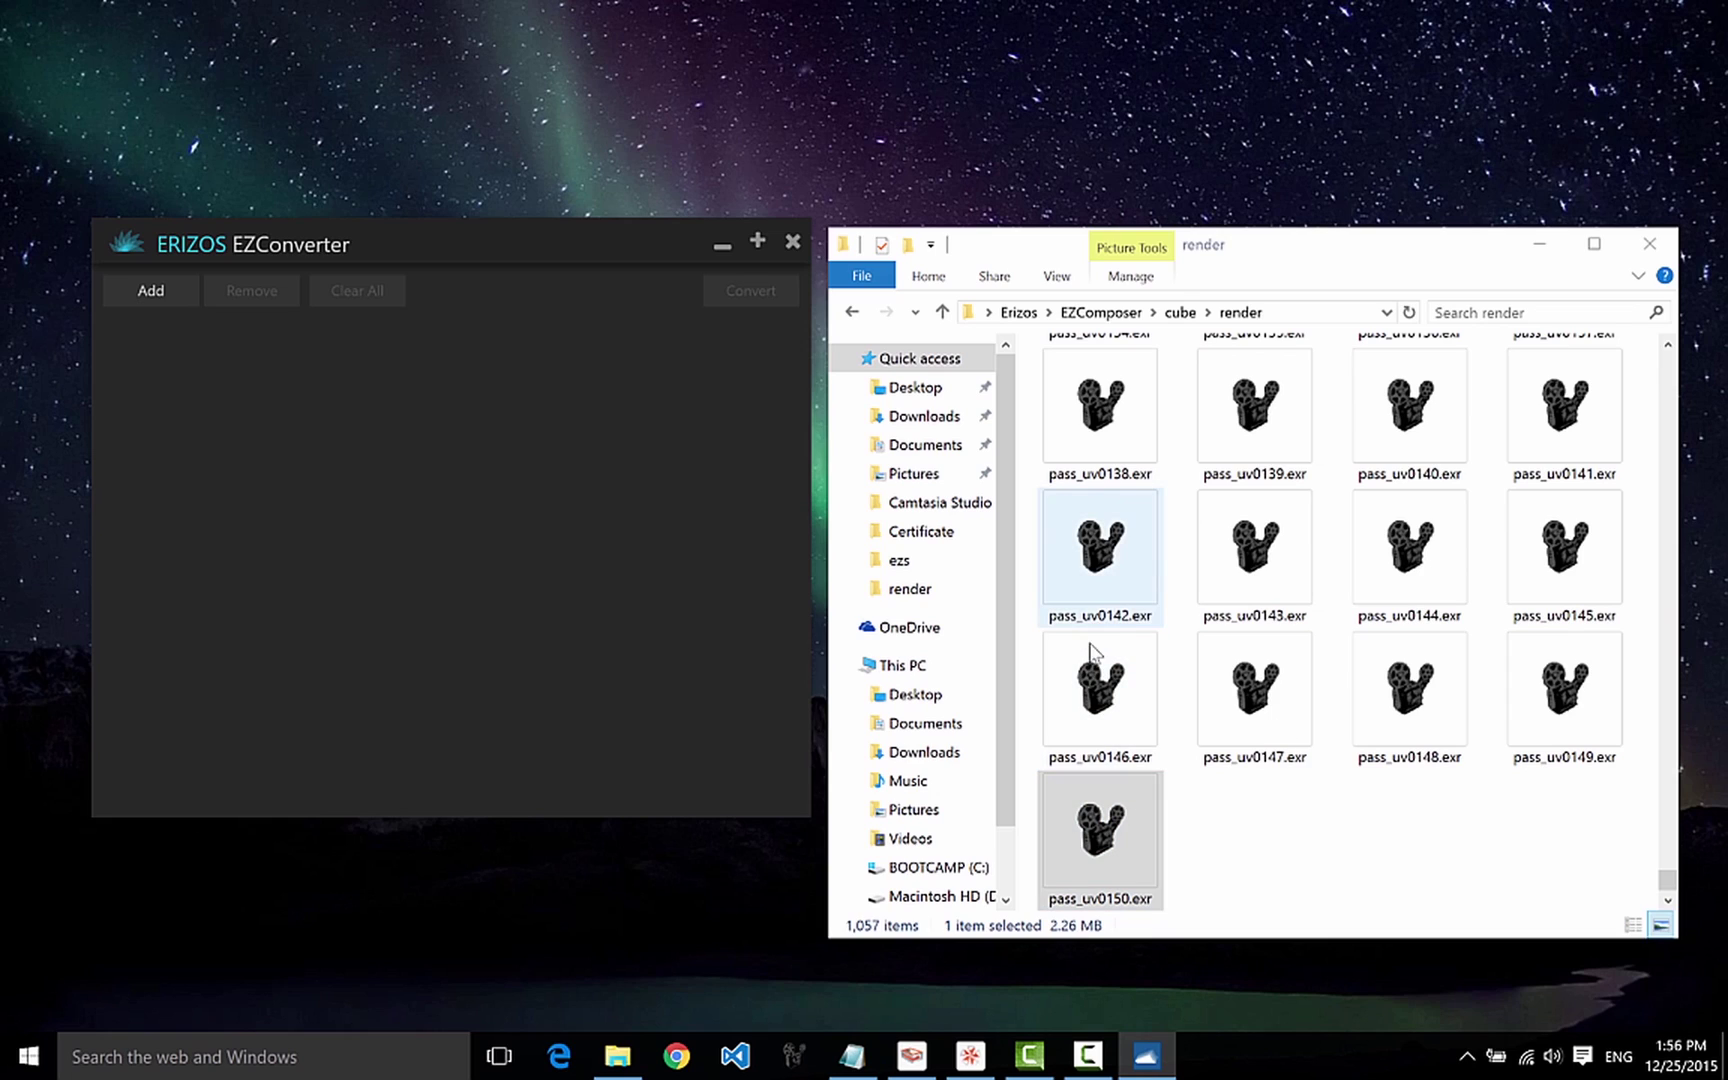
Add the pass_uv sequence to the converter through pass_uv0150.exr, and clear the whole list.
left_click_drag(1073, 855, 656, 510)
left_click(1125, 843)
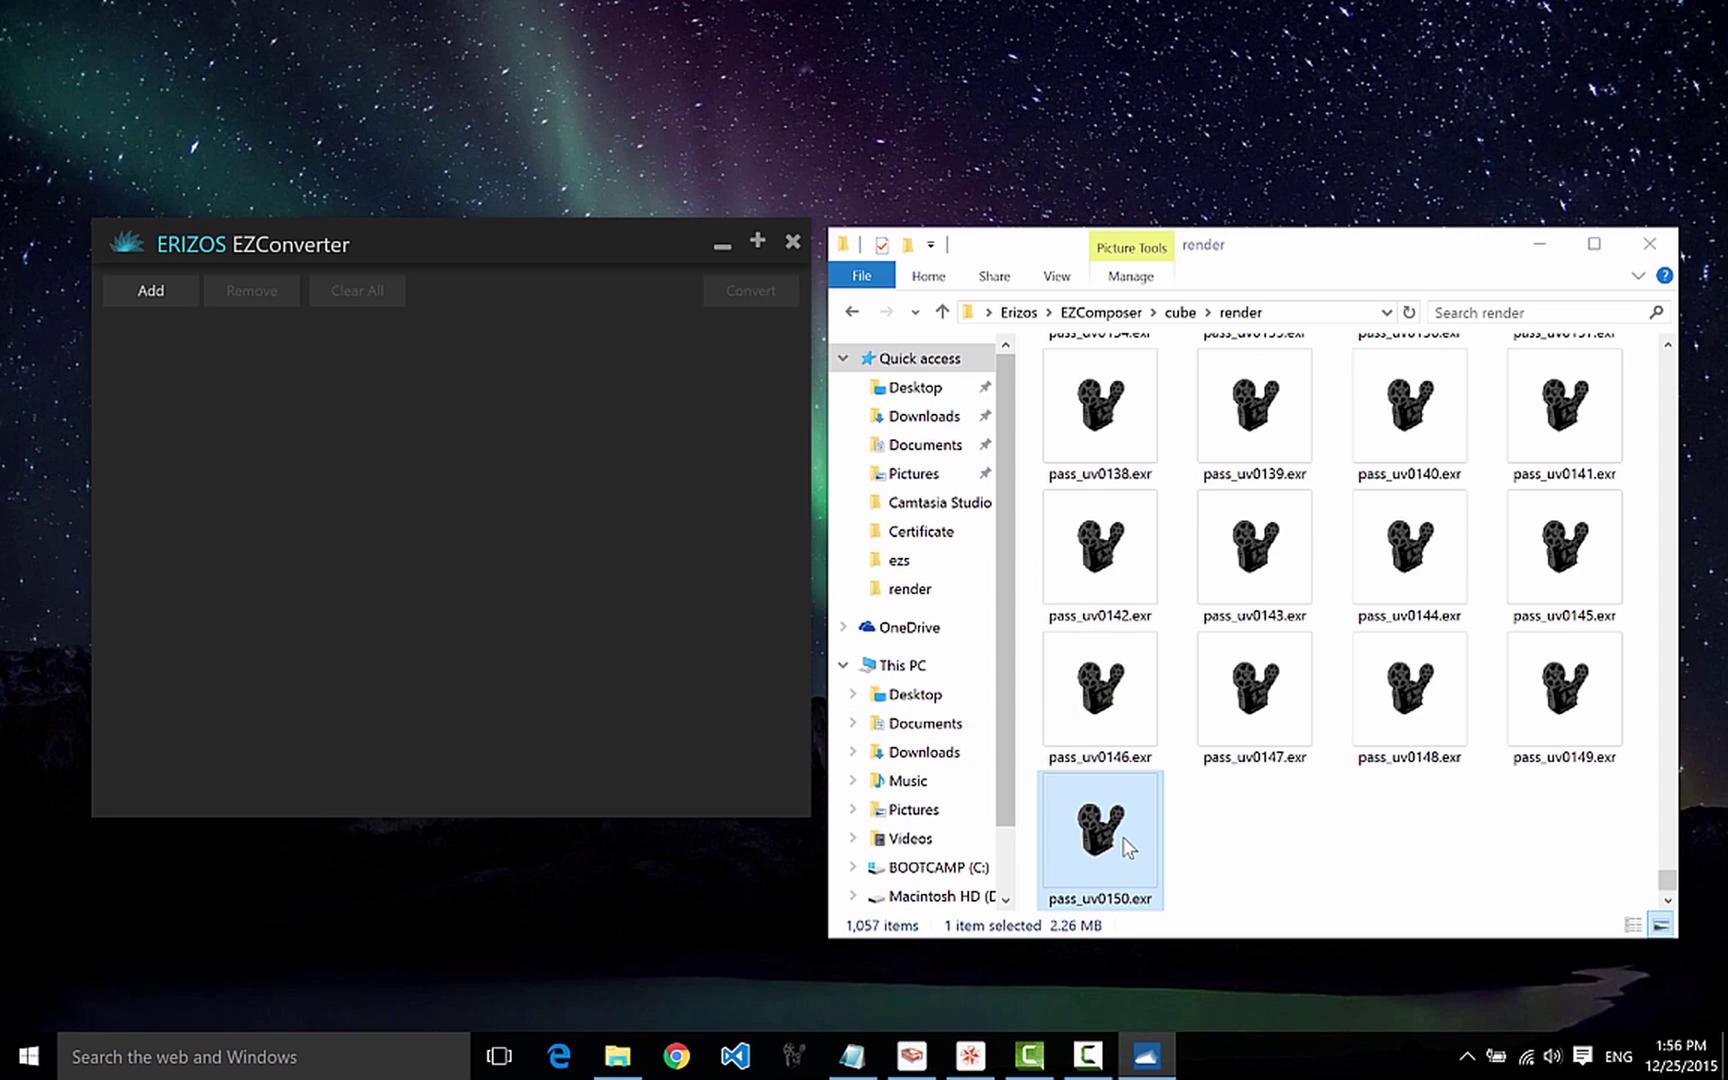
left_click(1115, 849)
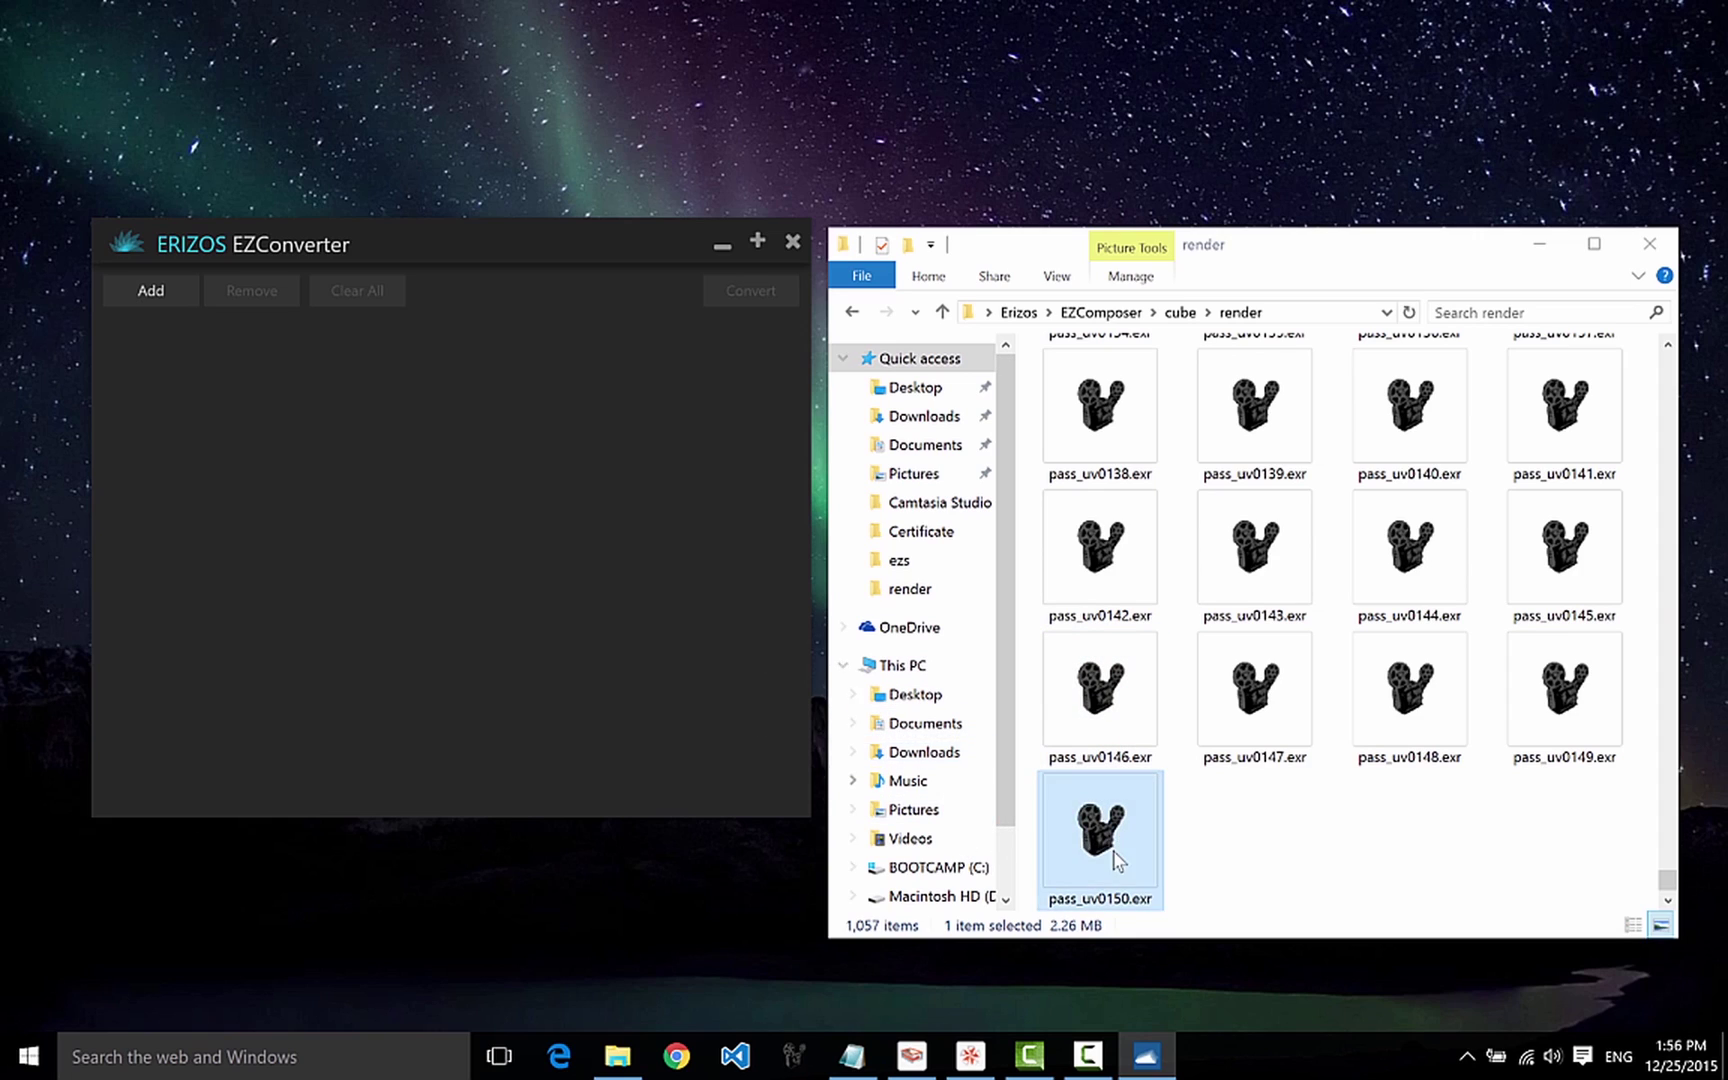
left_click_drag(1115, 852, 548, 676)
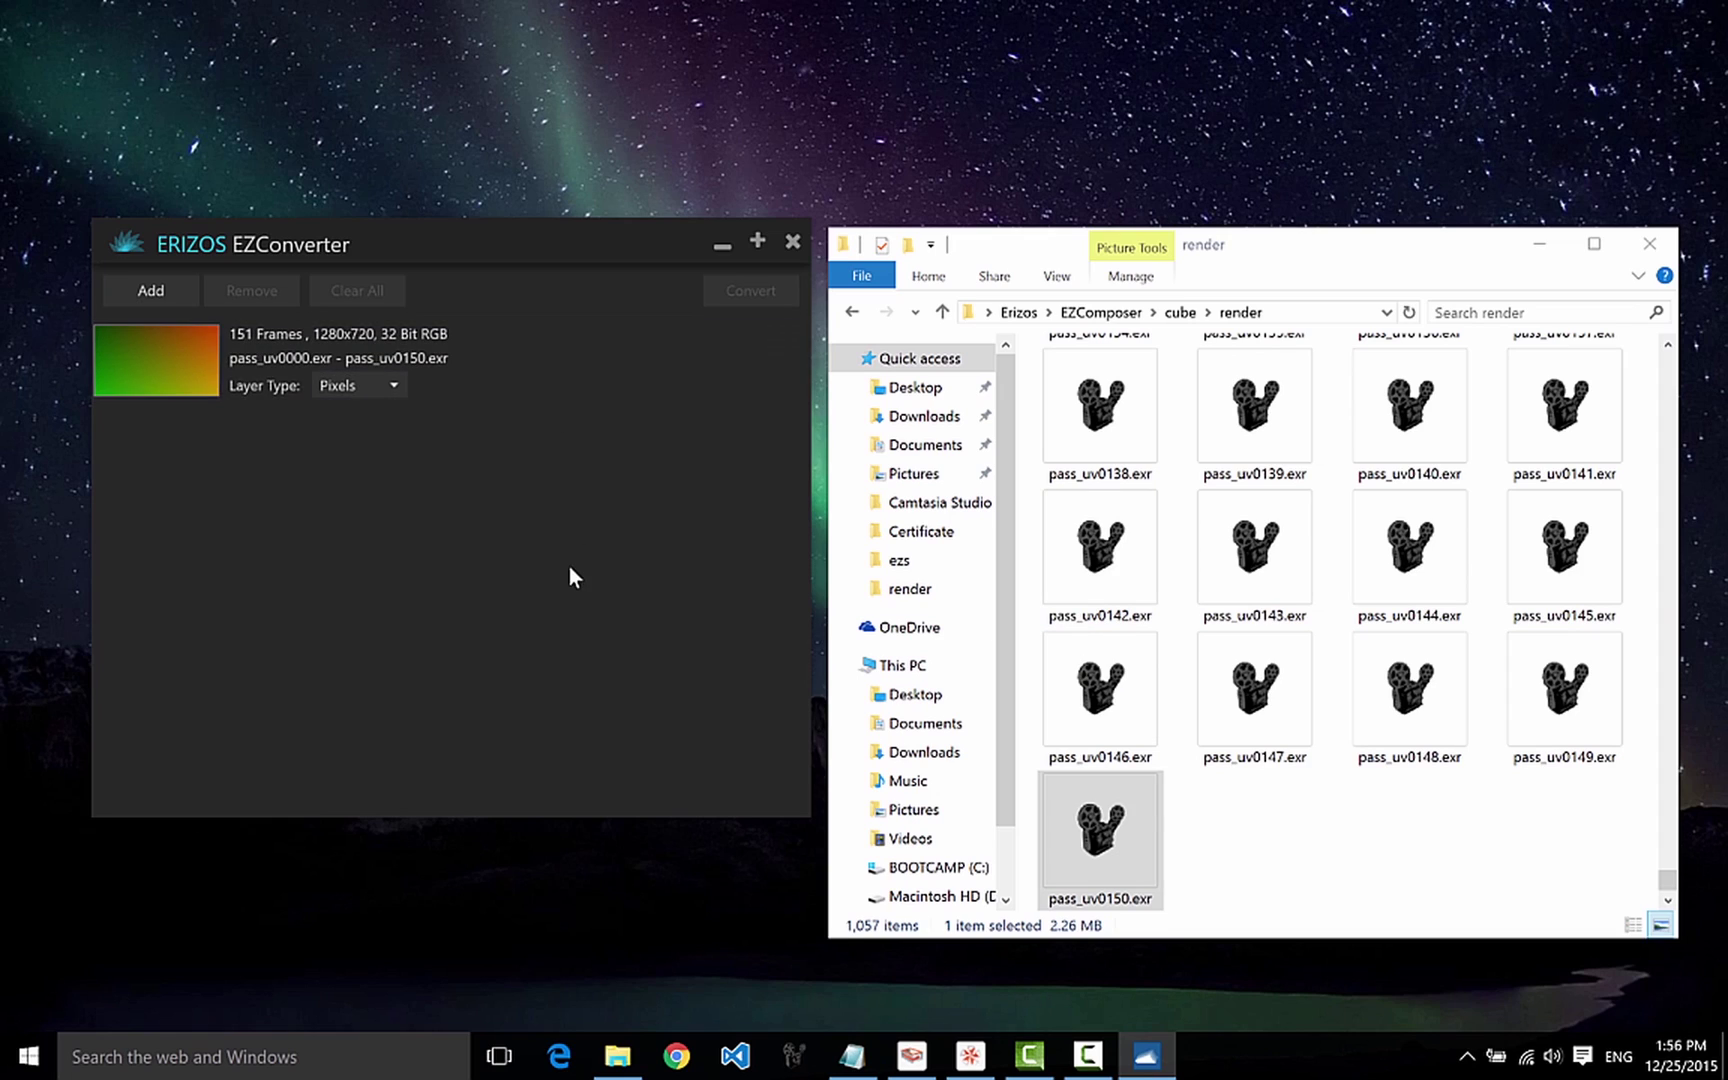
left_click(356, 290)
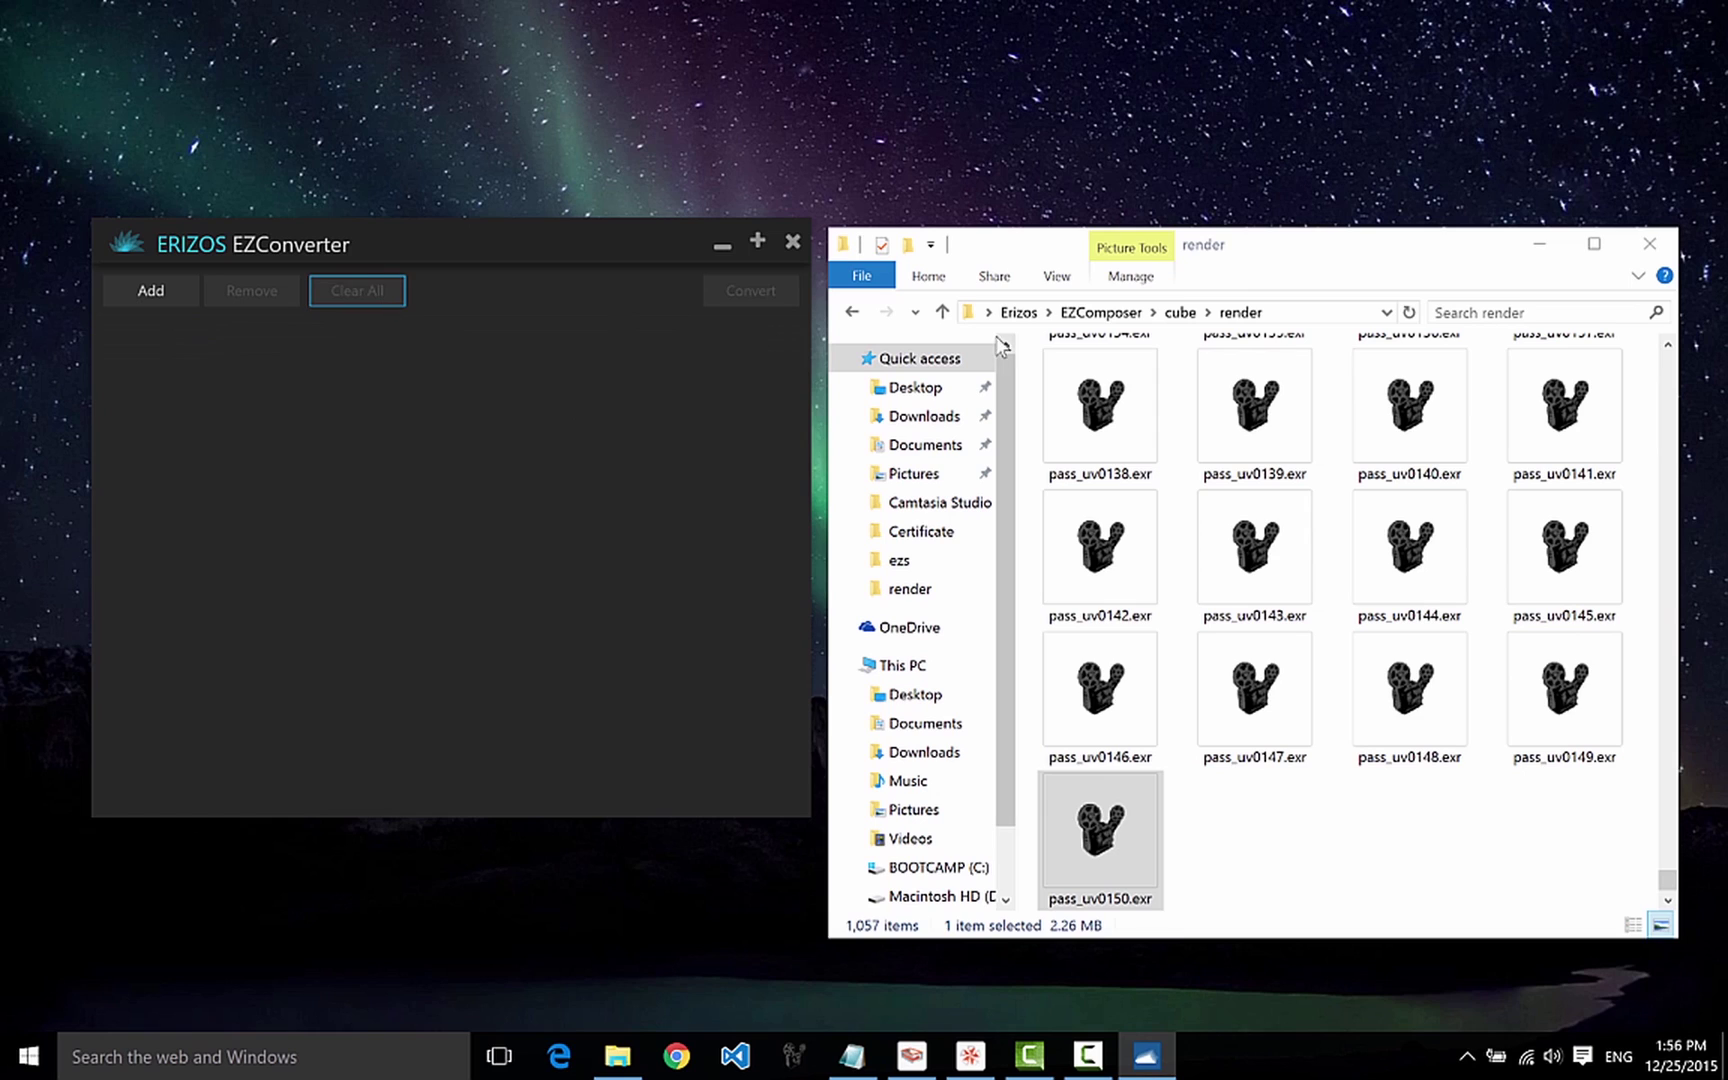
Add the entire render folder from the cube folder to EZConverter and enlarge its window to show all the sequences.
left_click(1180, 312)
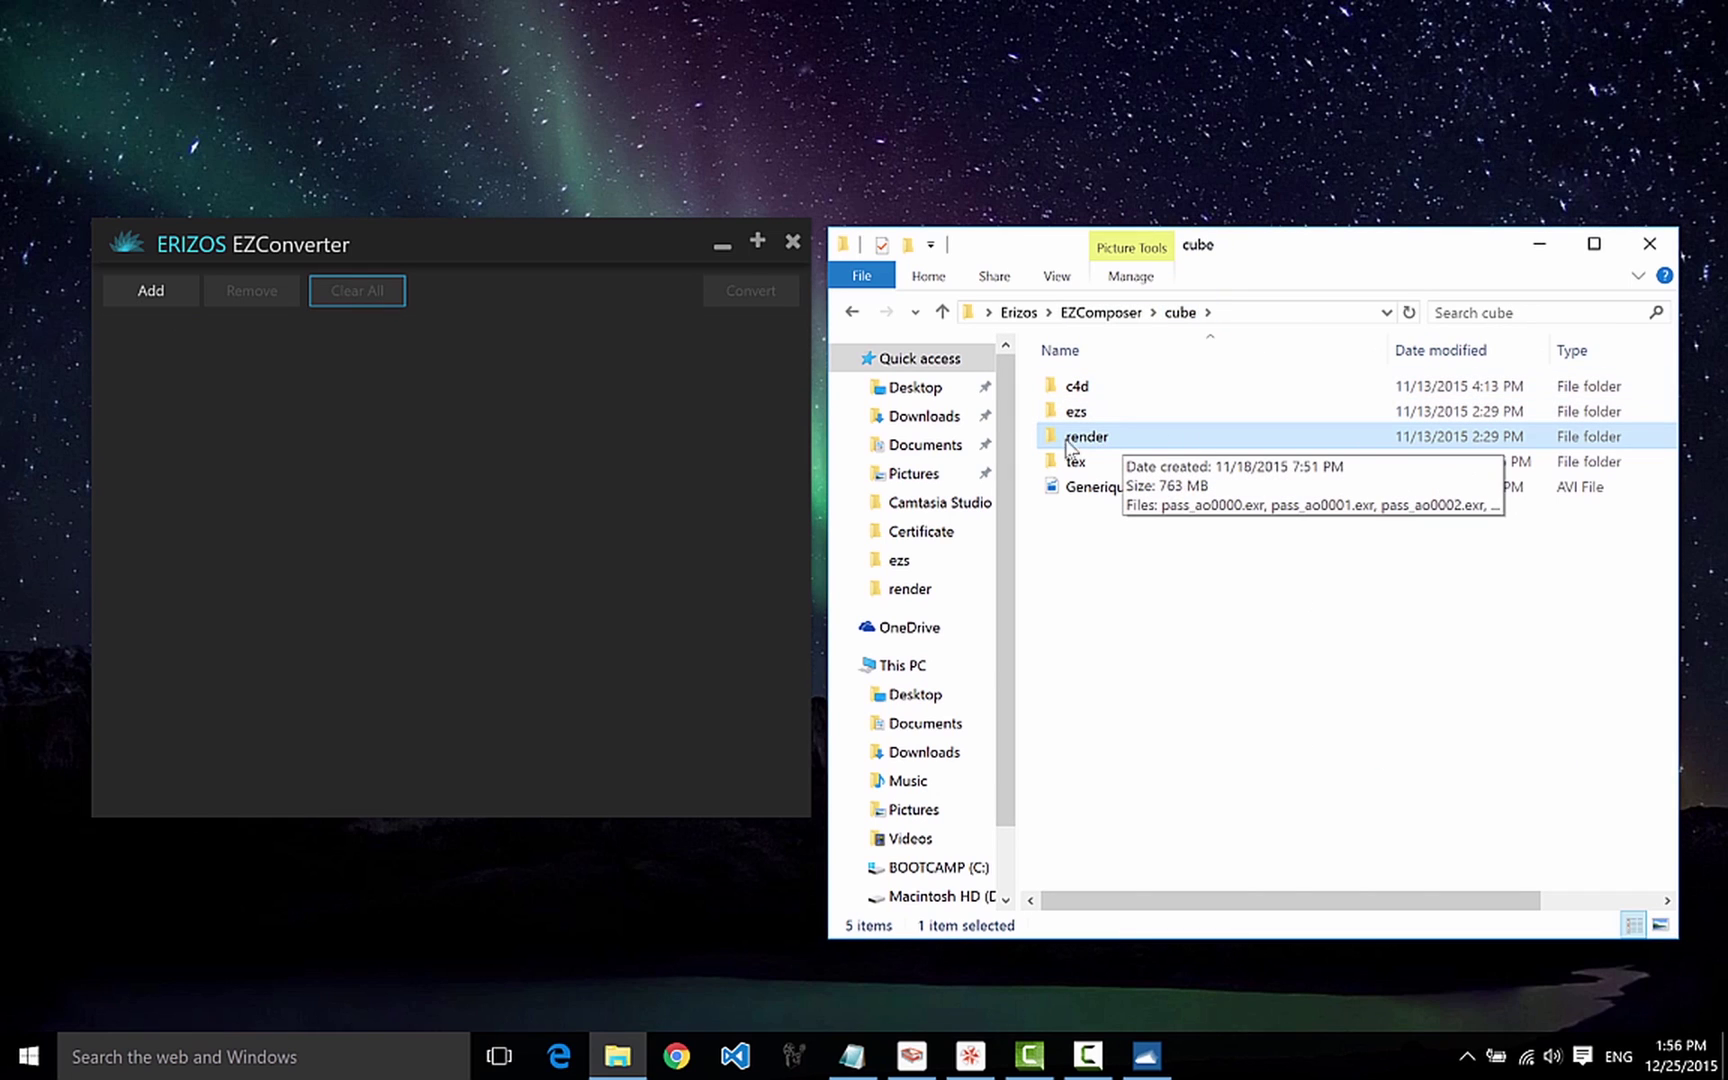
left_click_drag(1110, 437, 548, 473)
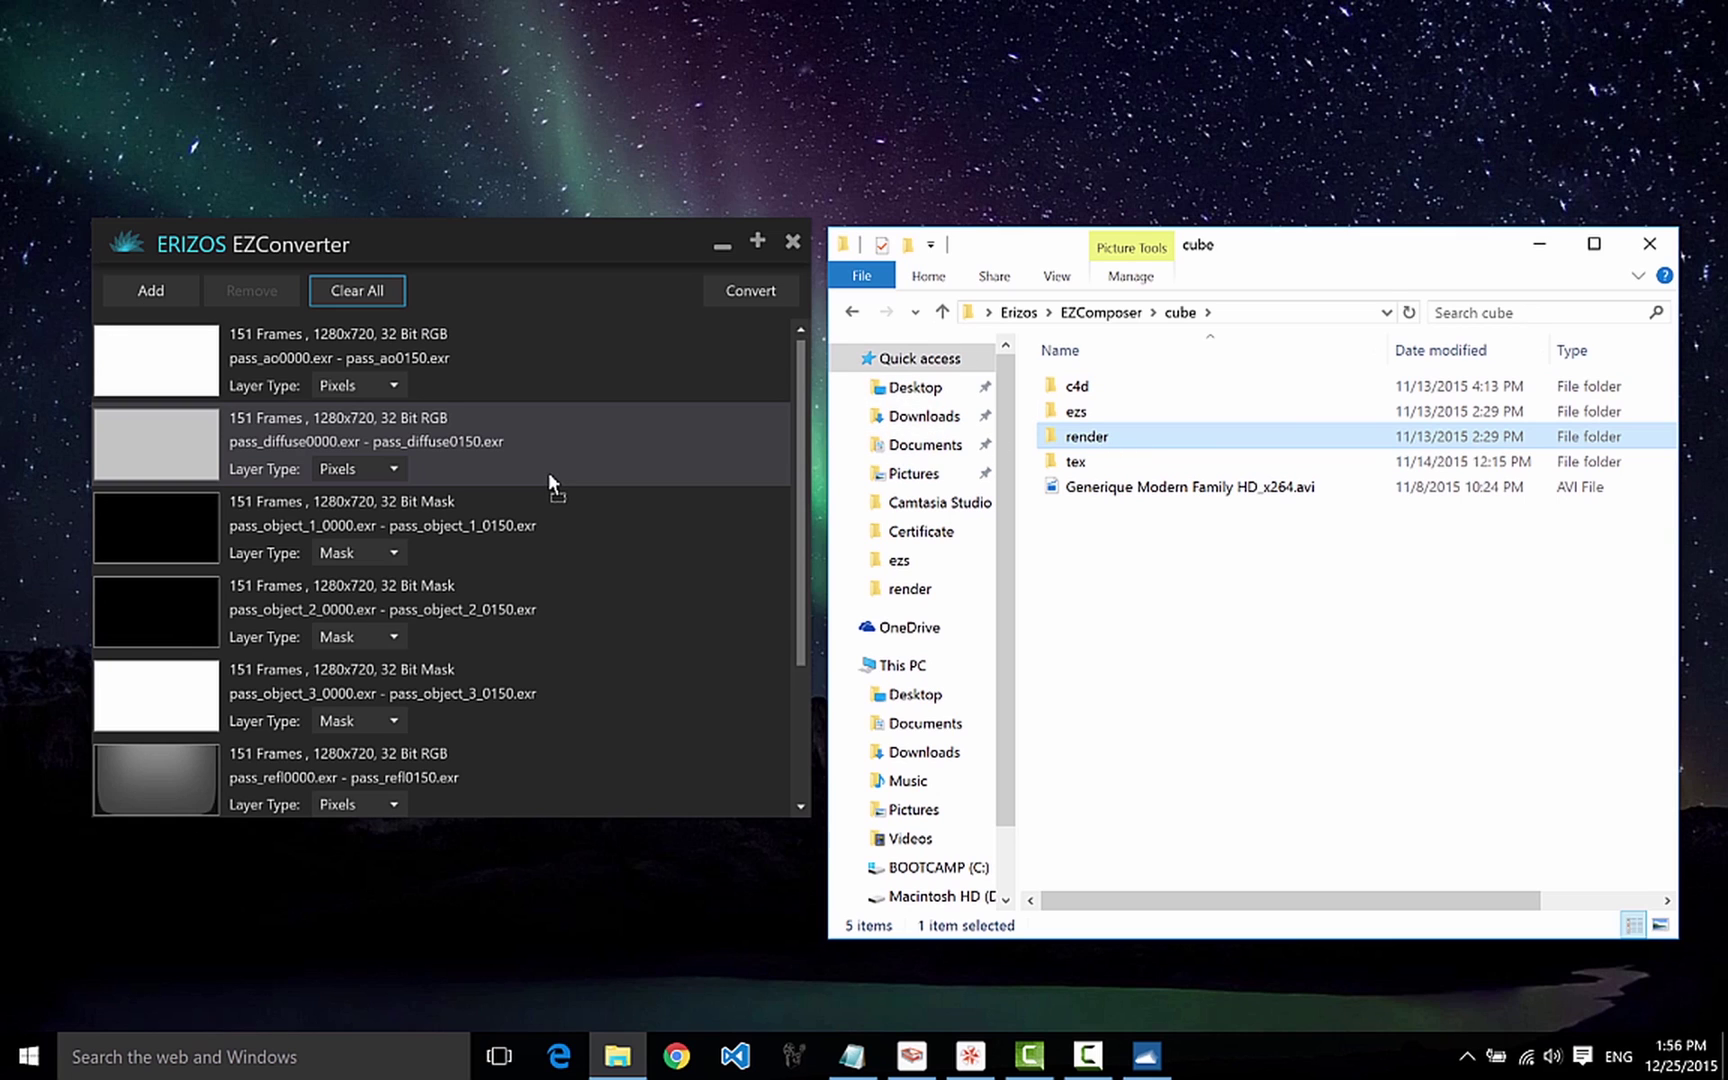
left_click_drag(402, 220, 420, 53)
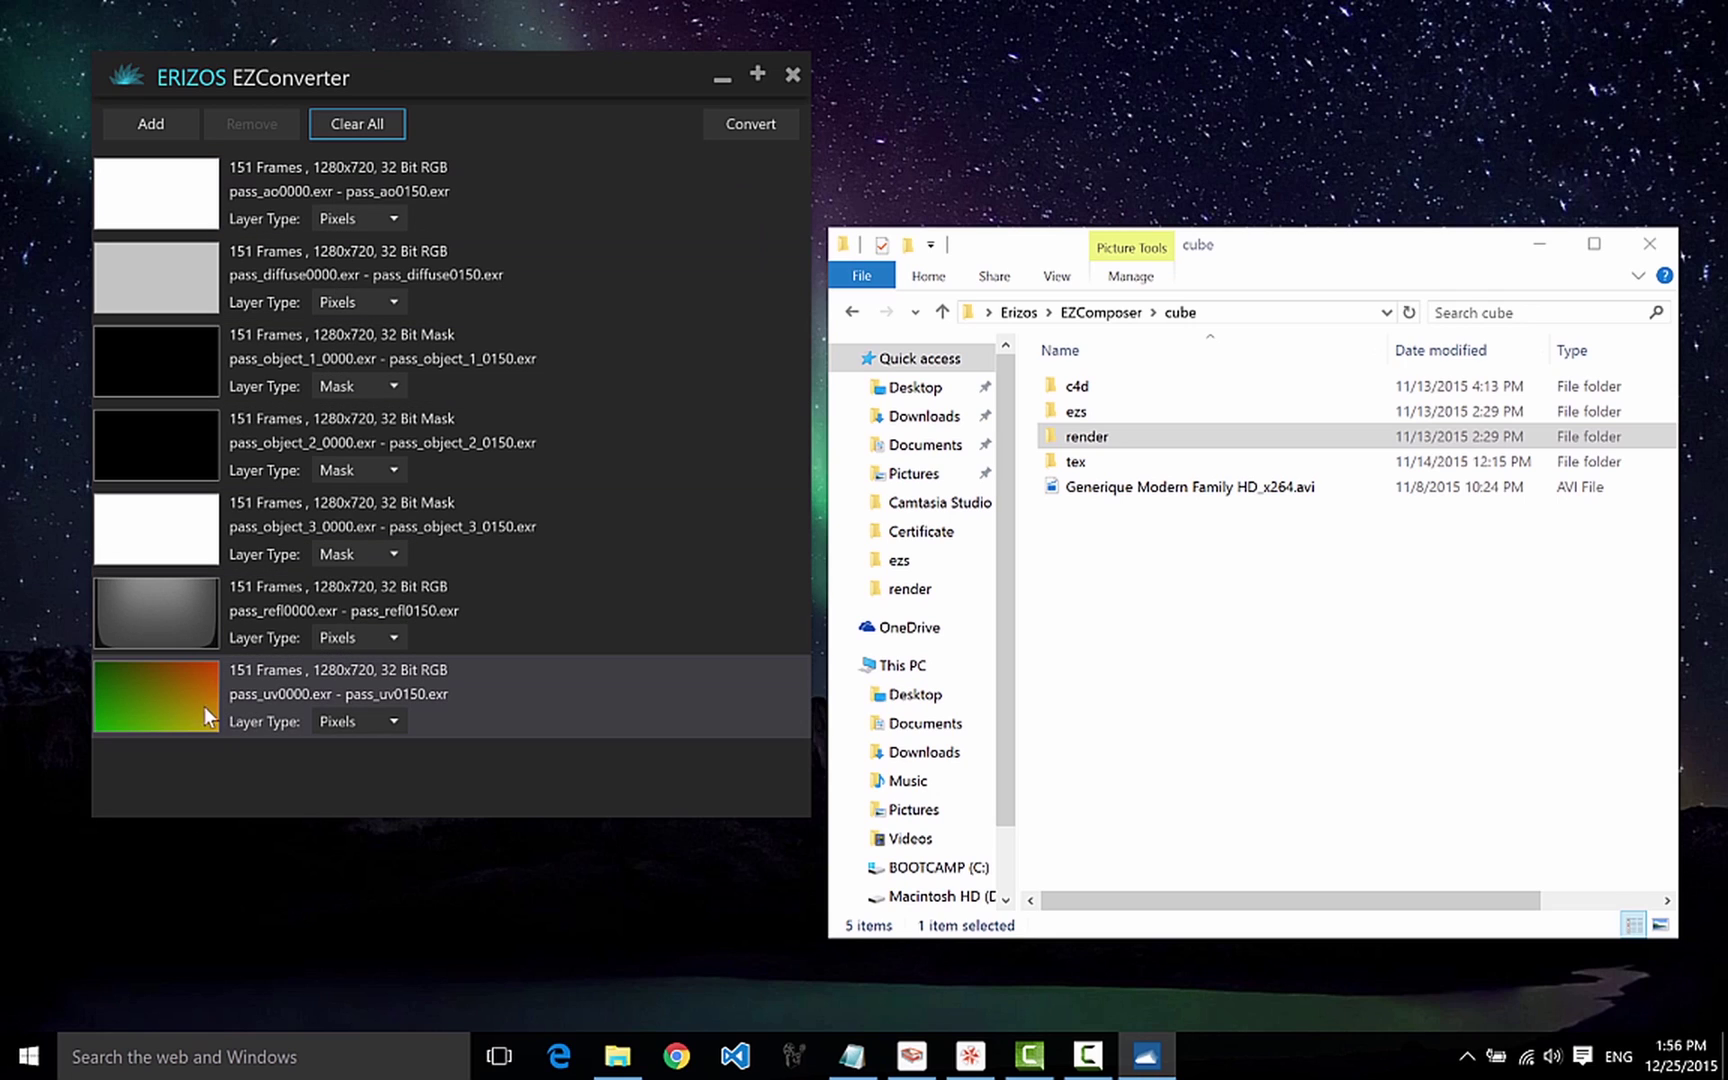
Set the layer type of the pass_uv sequence to UV and select the pass_object_1 mask sequence.
left_click(270, 686)
left_click(336, 724)
left_click(355, 788)
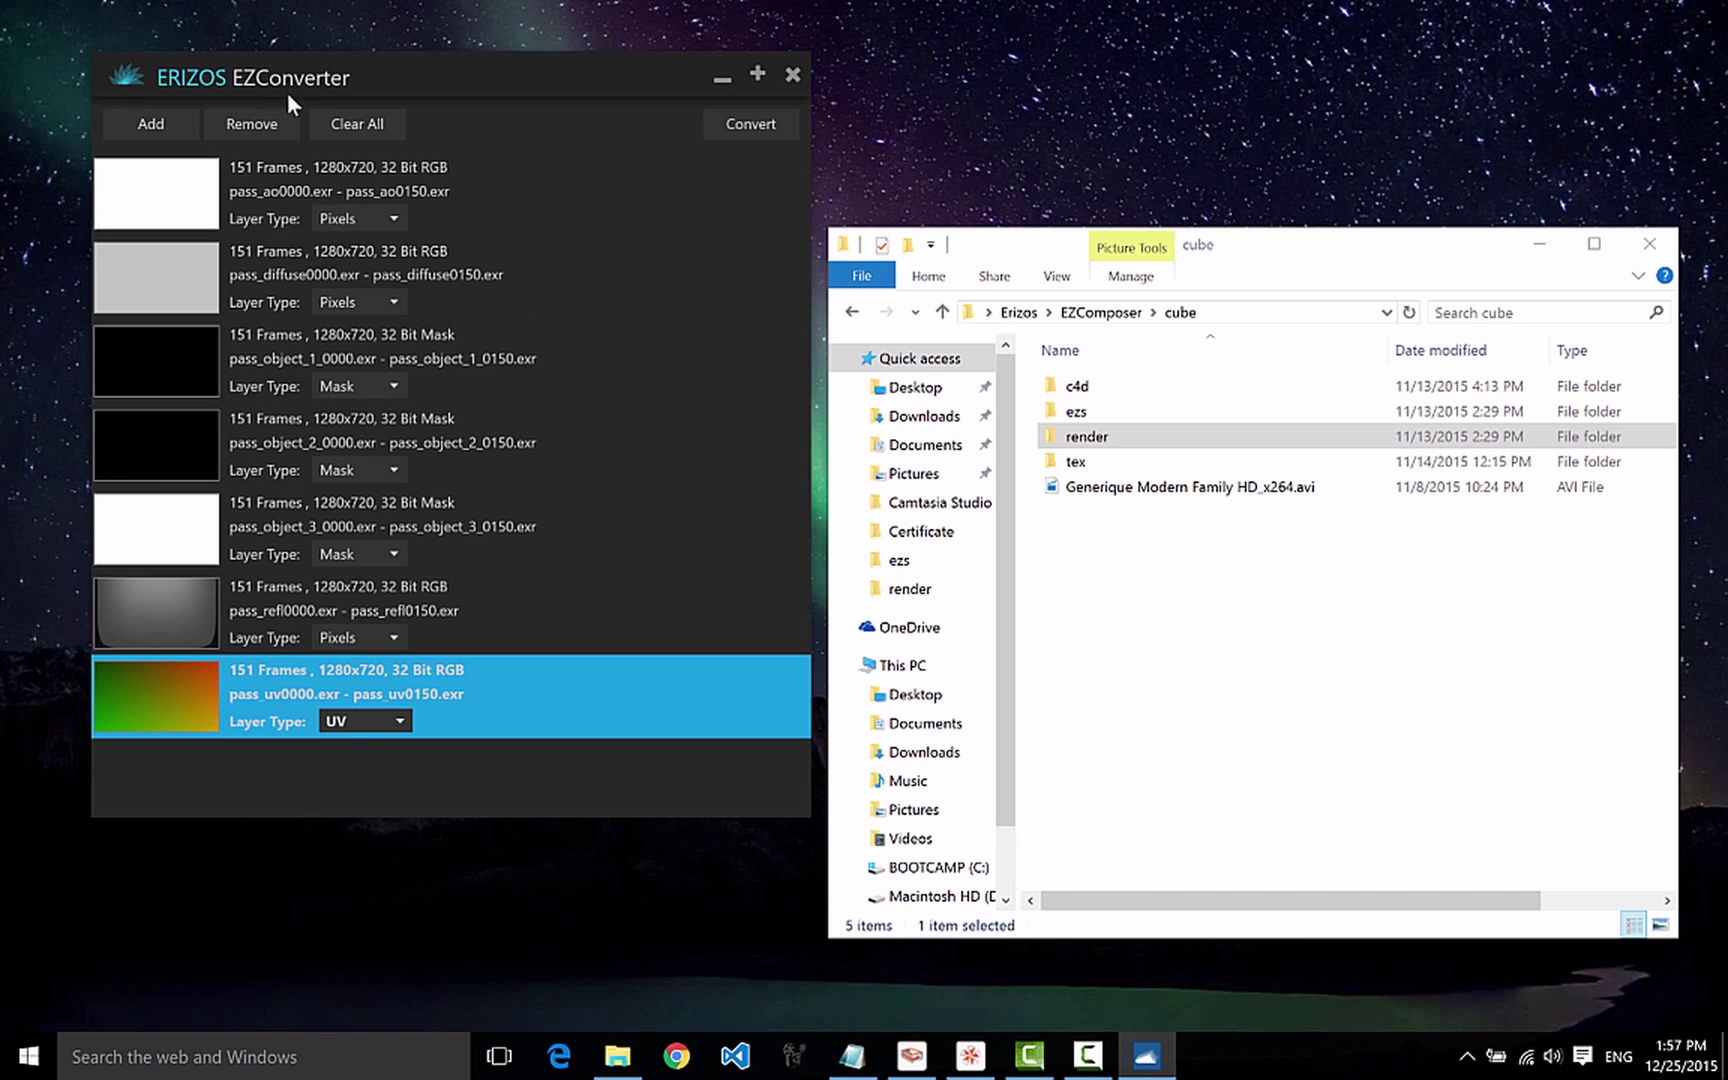
left_click(269, 368)
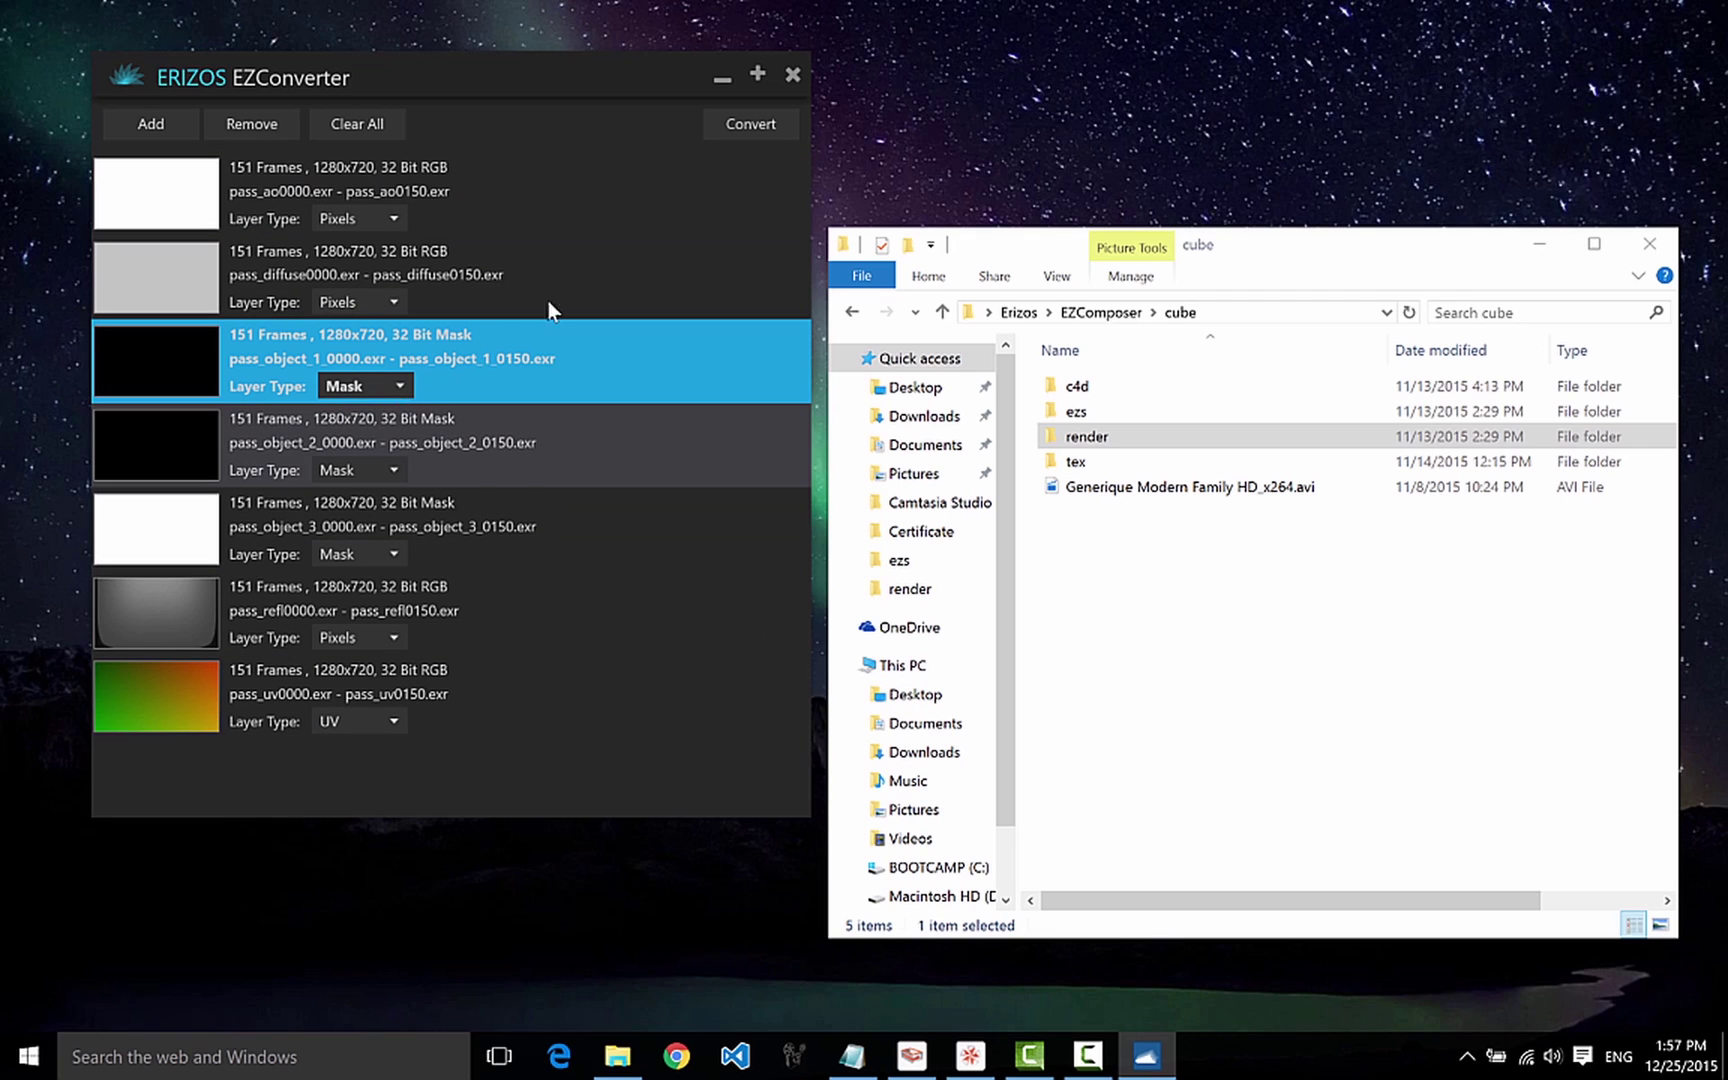
Convert all the listed sequences, with the Desktop as the output folder.
left_click(763, 124)
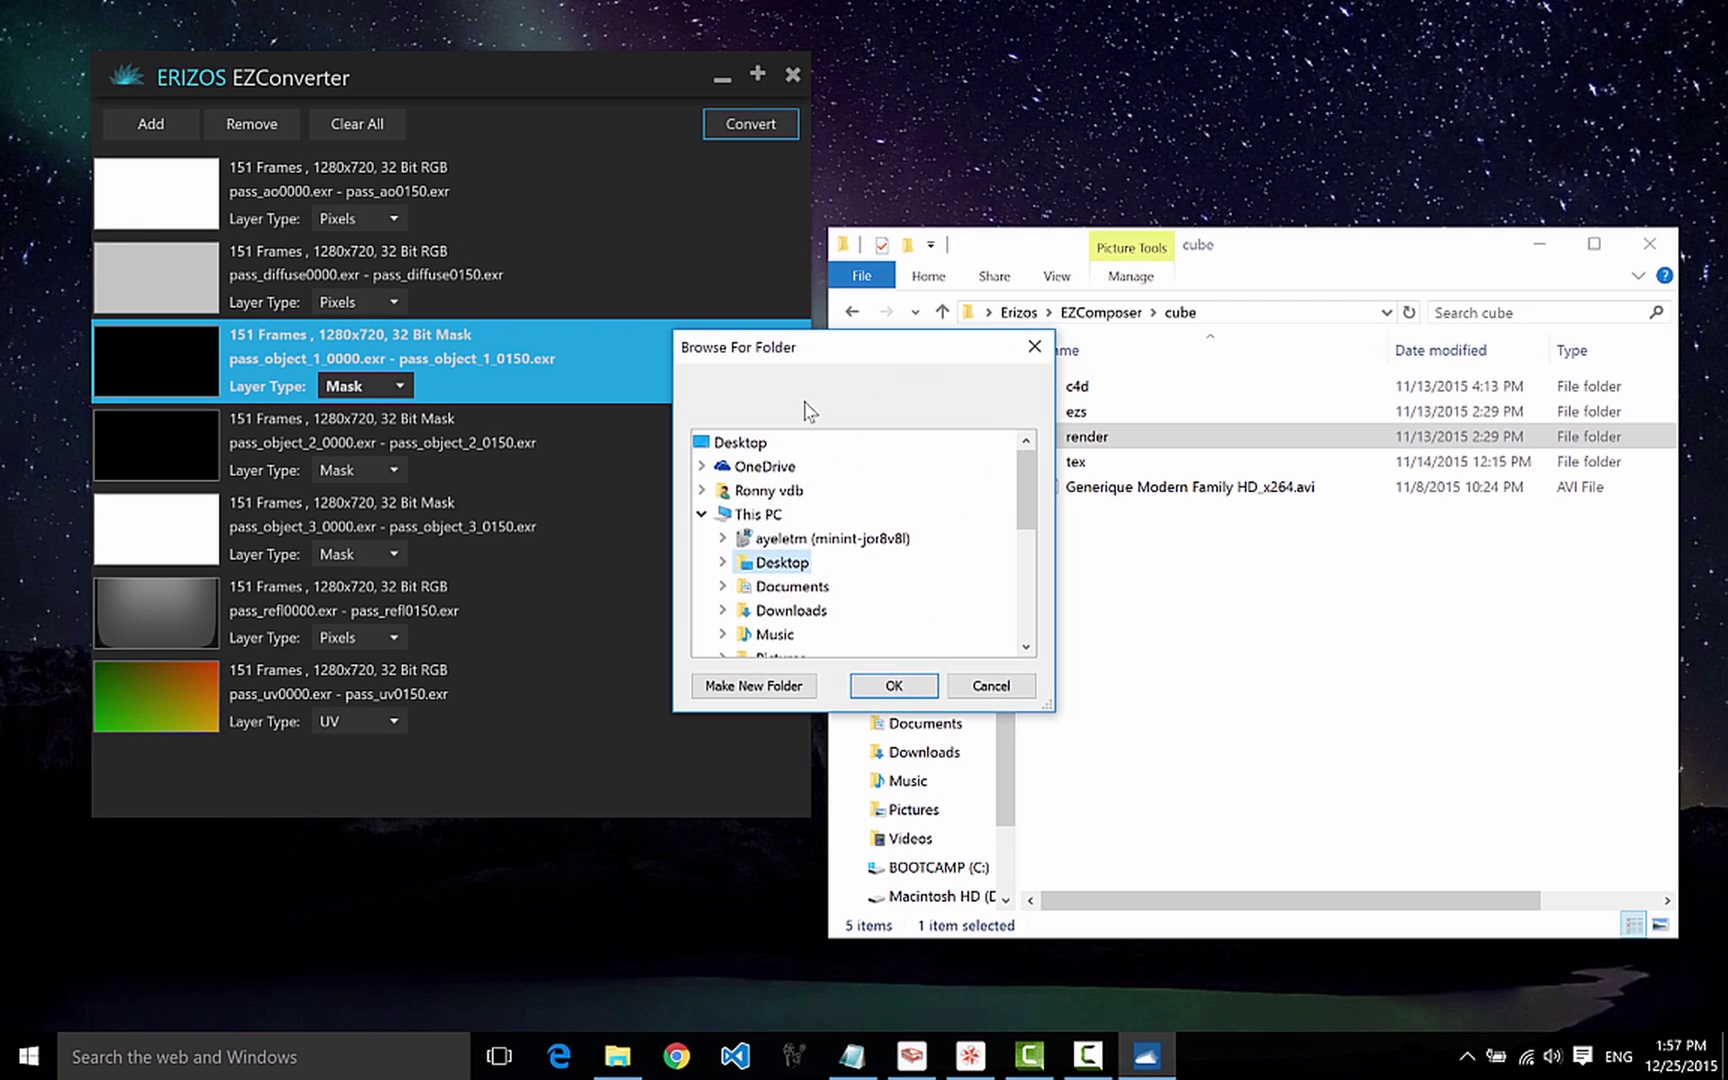
left_click(782, 562)
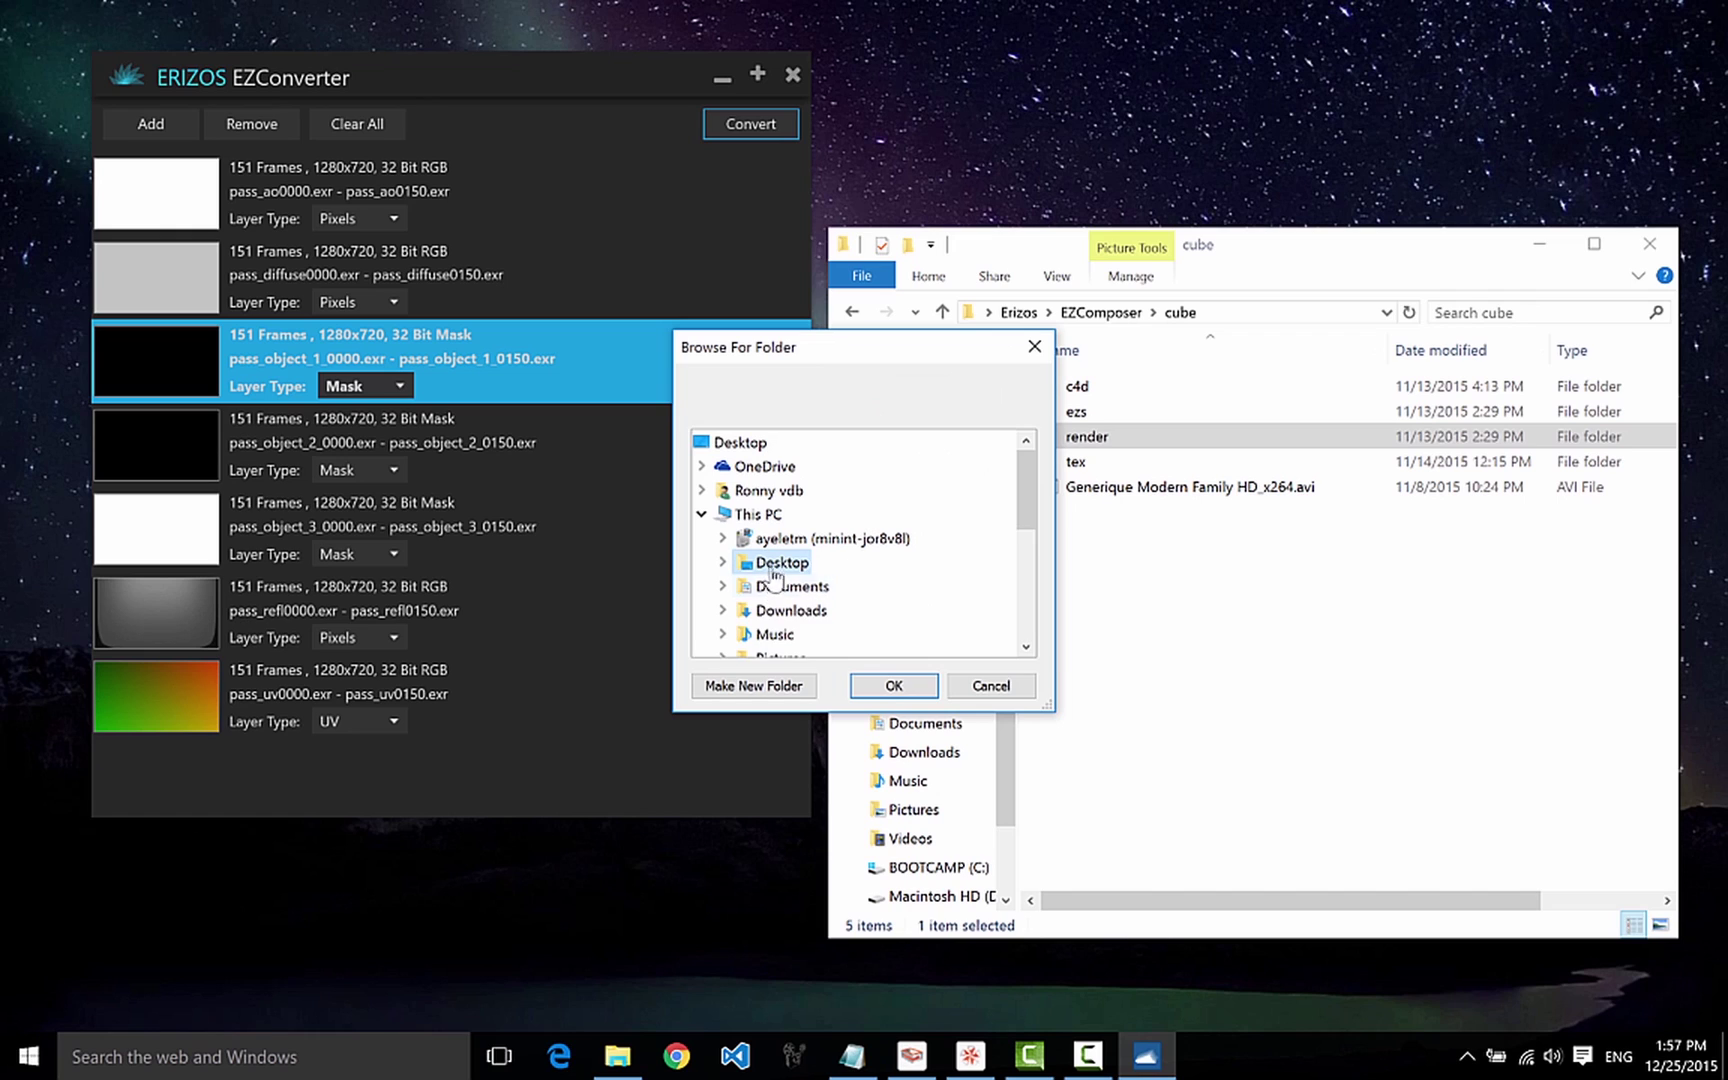
left_click(893, 686)
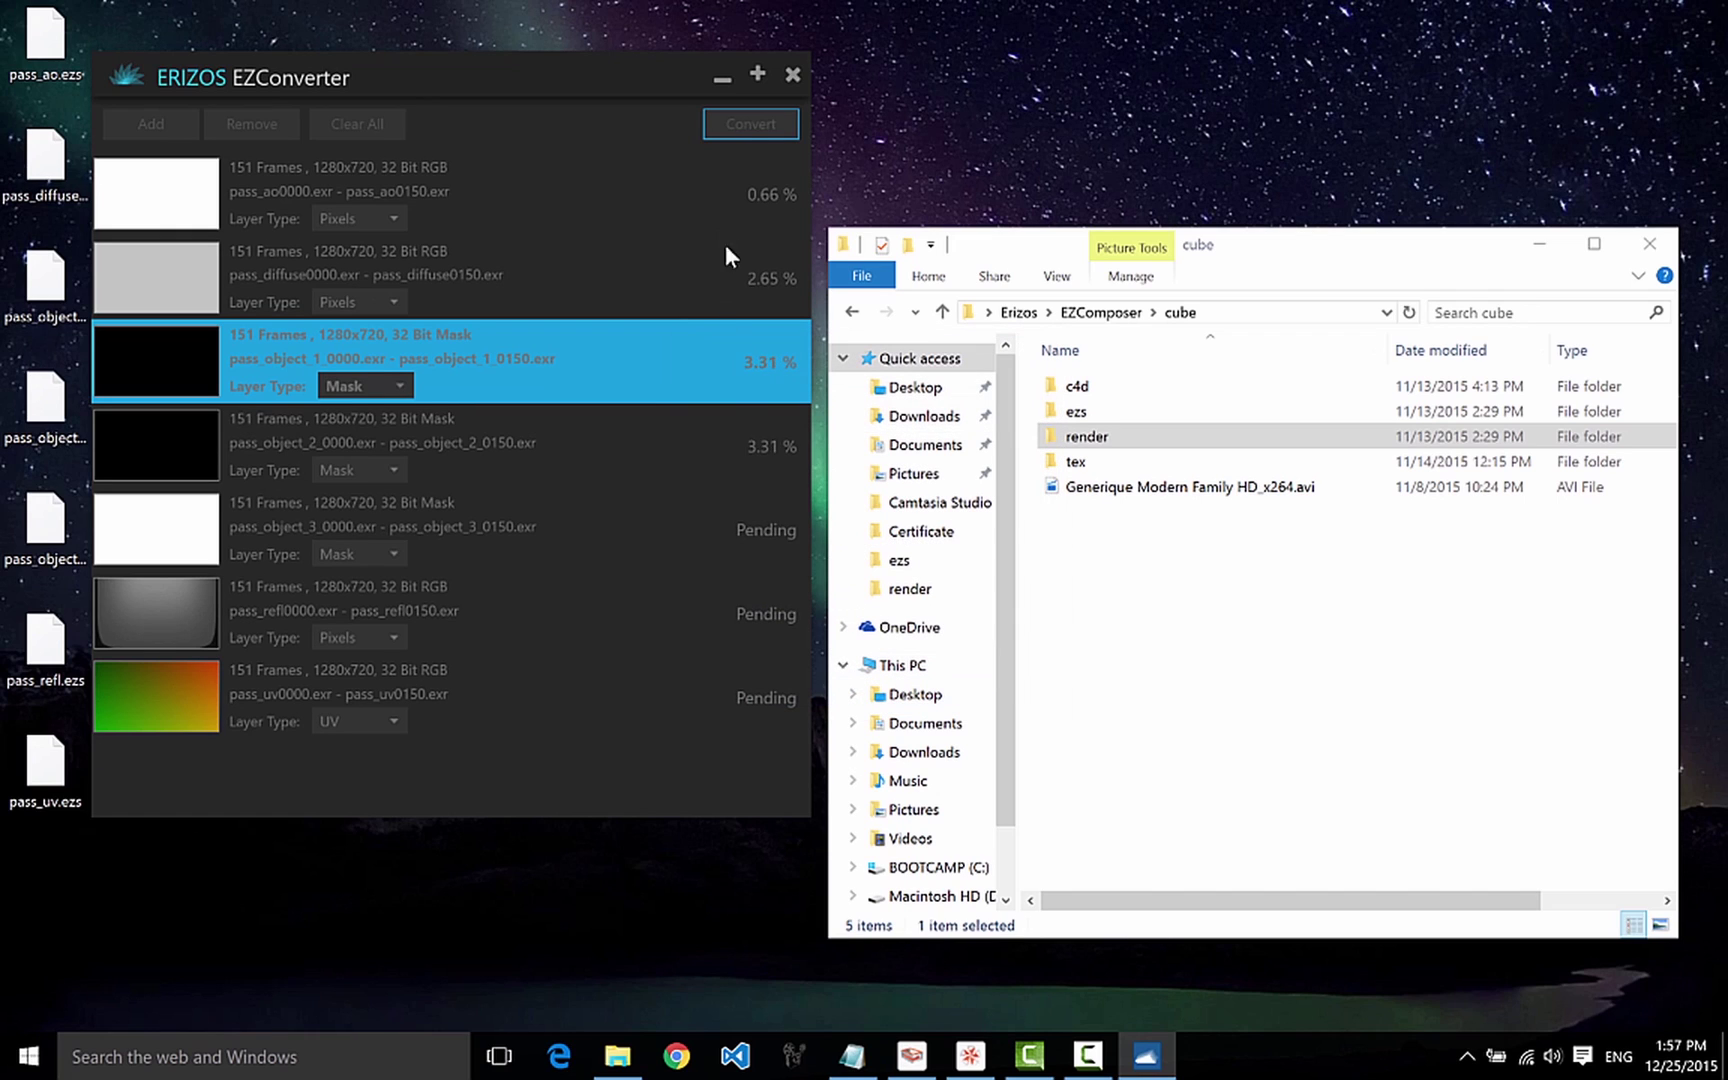
Cancel the running conversion by exiting EZConverter, and open the ezs folder inside the cube folder.
left_click(796, 89)
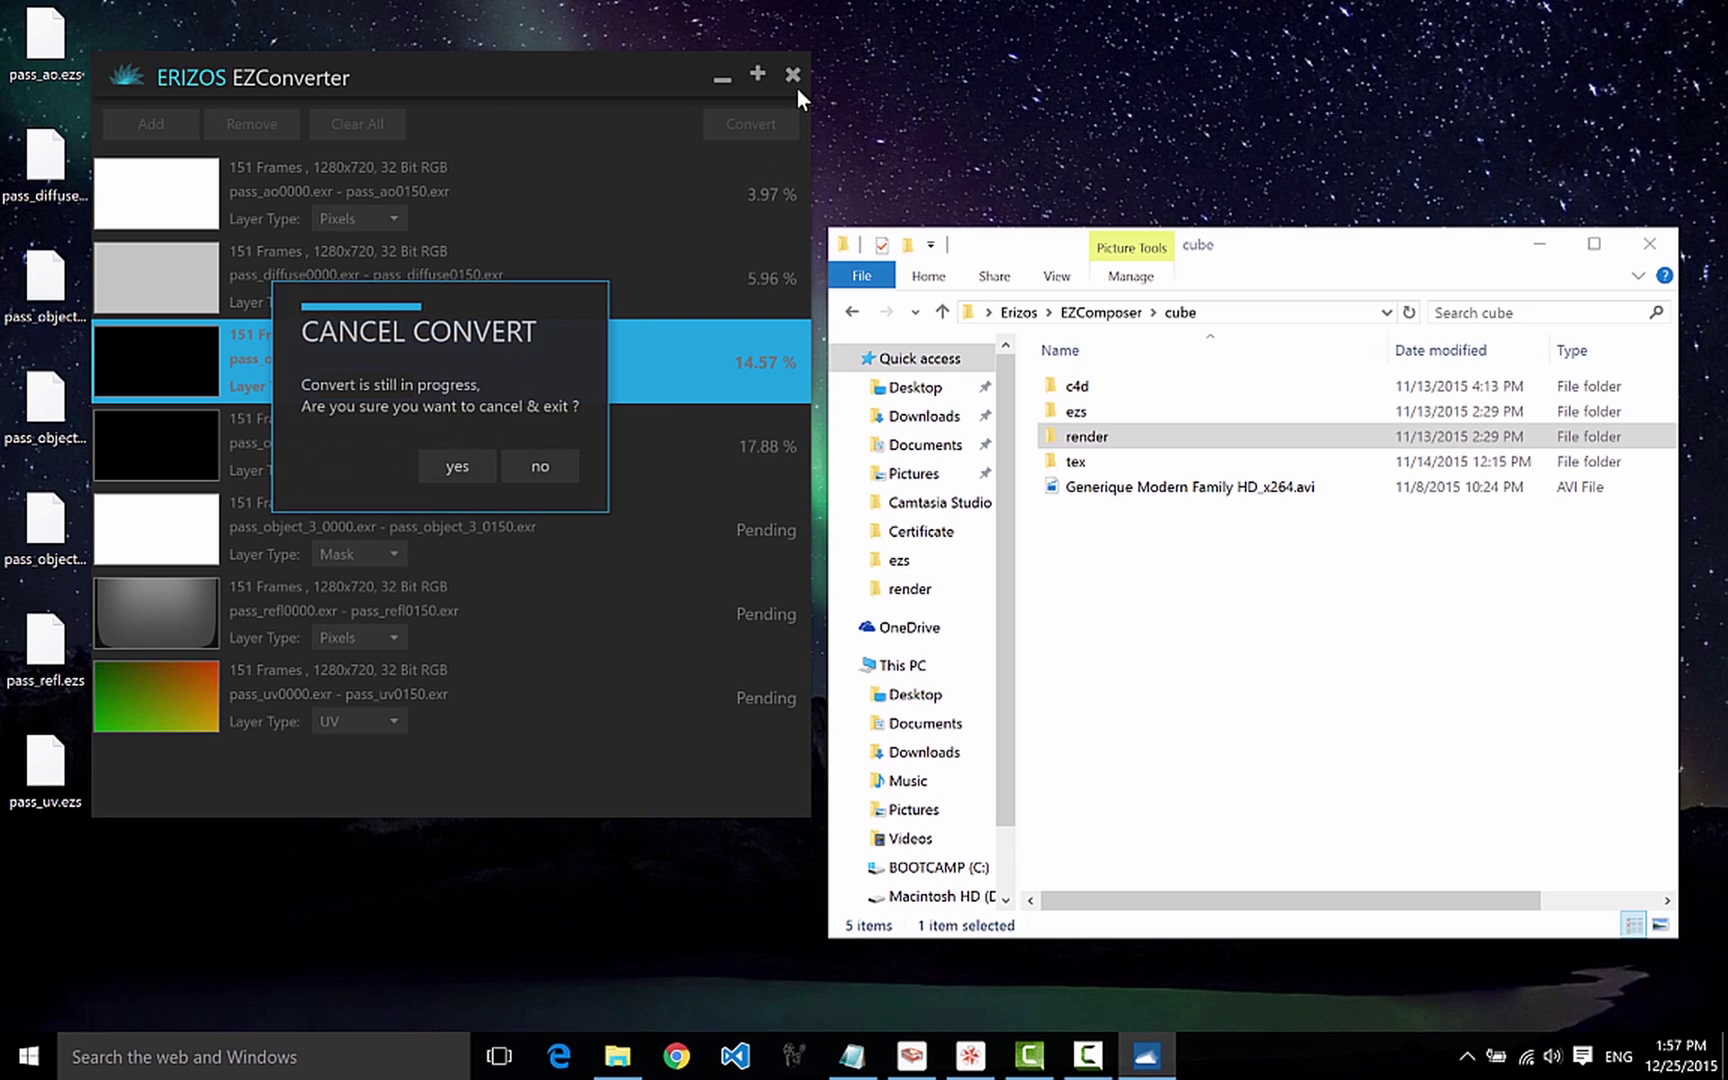
left_click(464, 460)
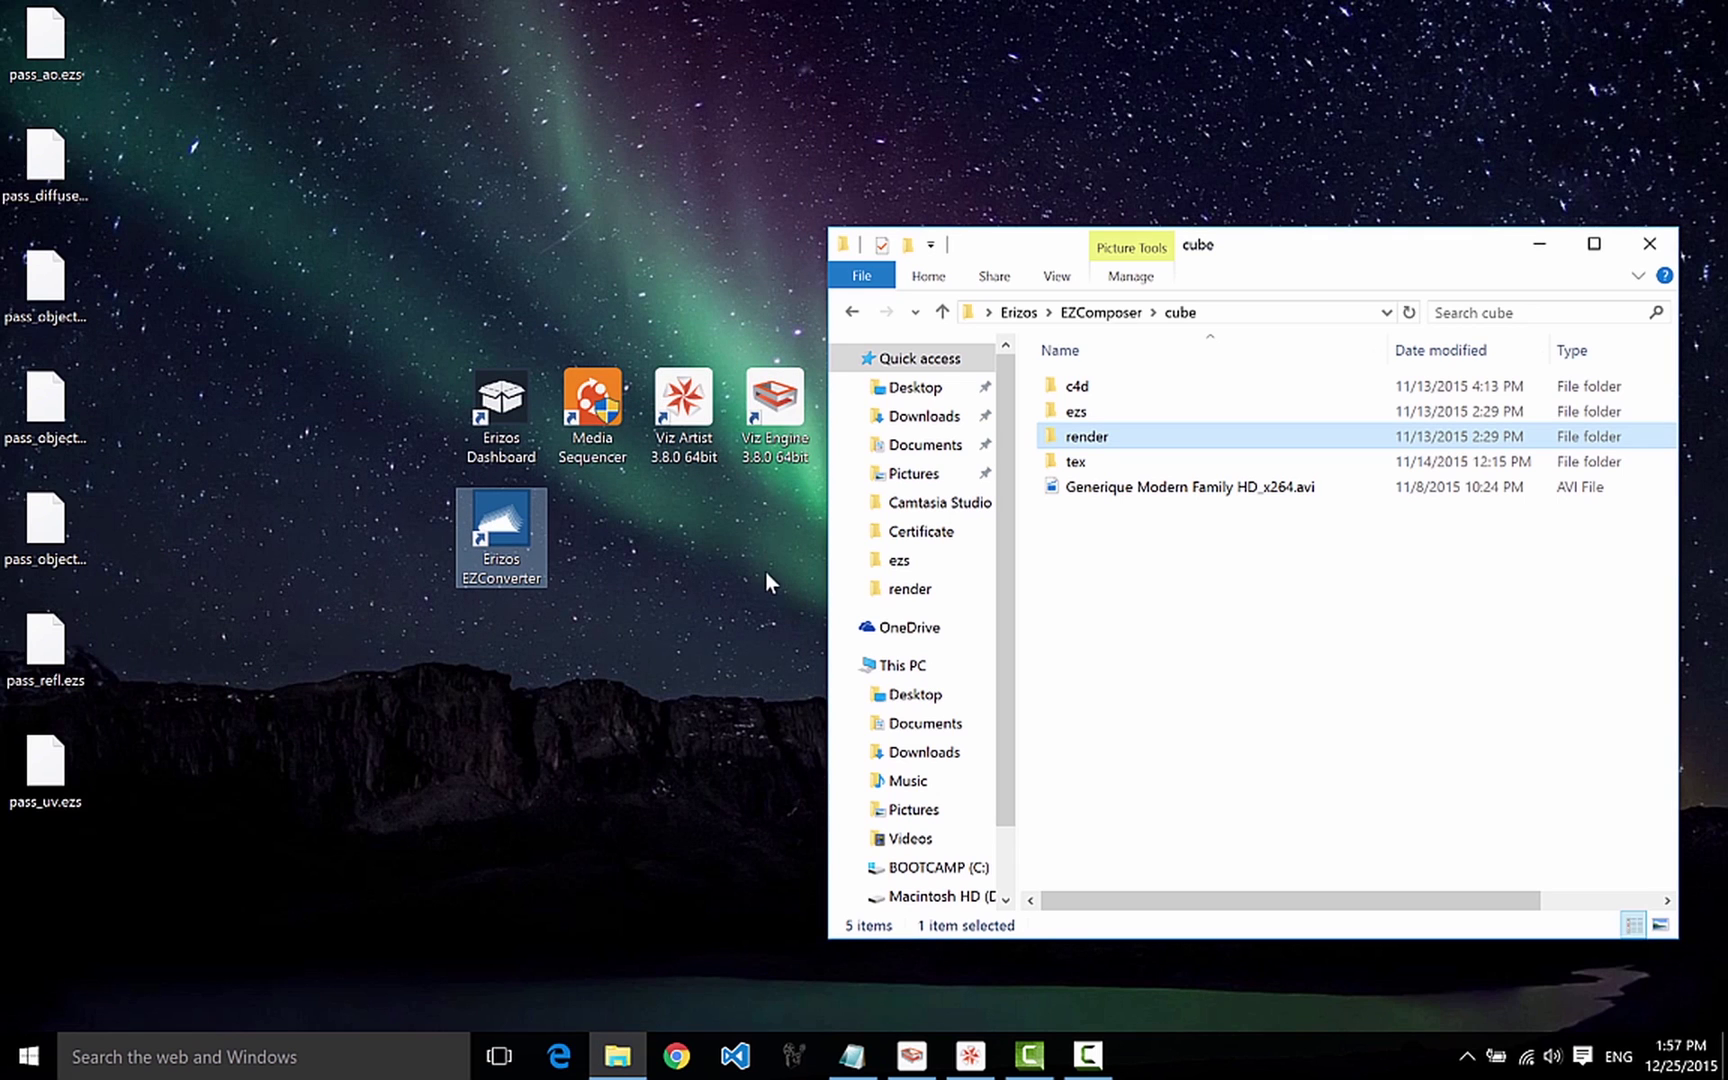
double_click(1100, 412)
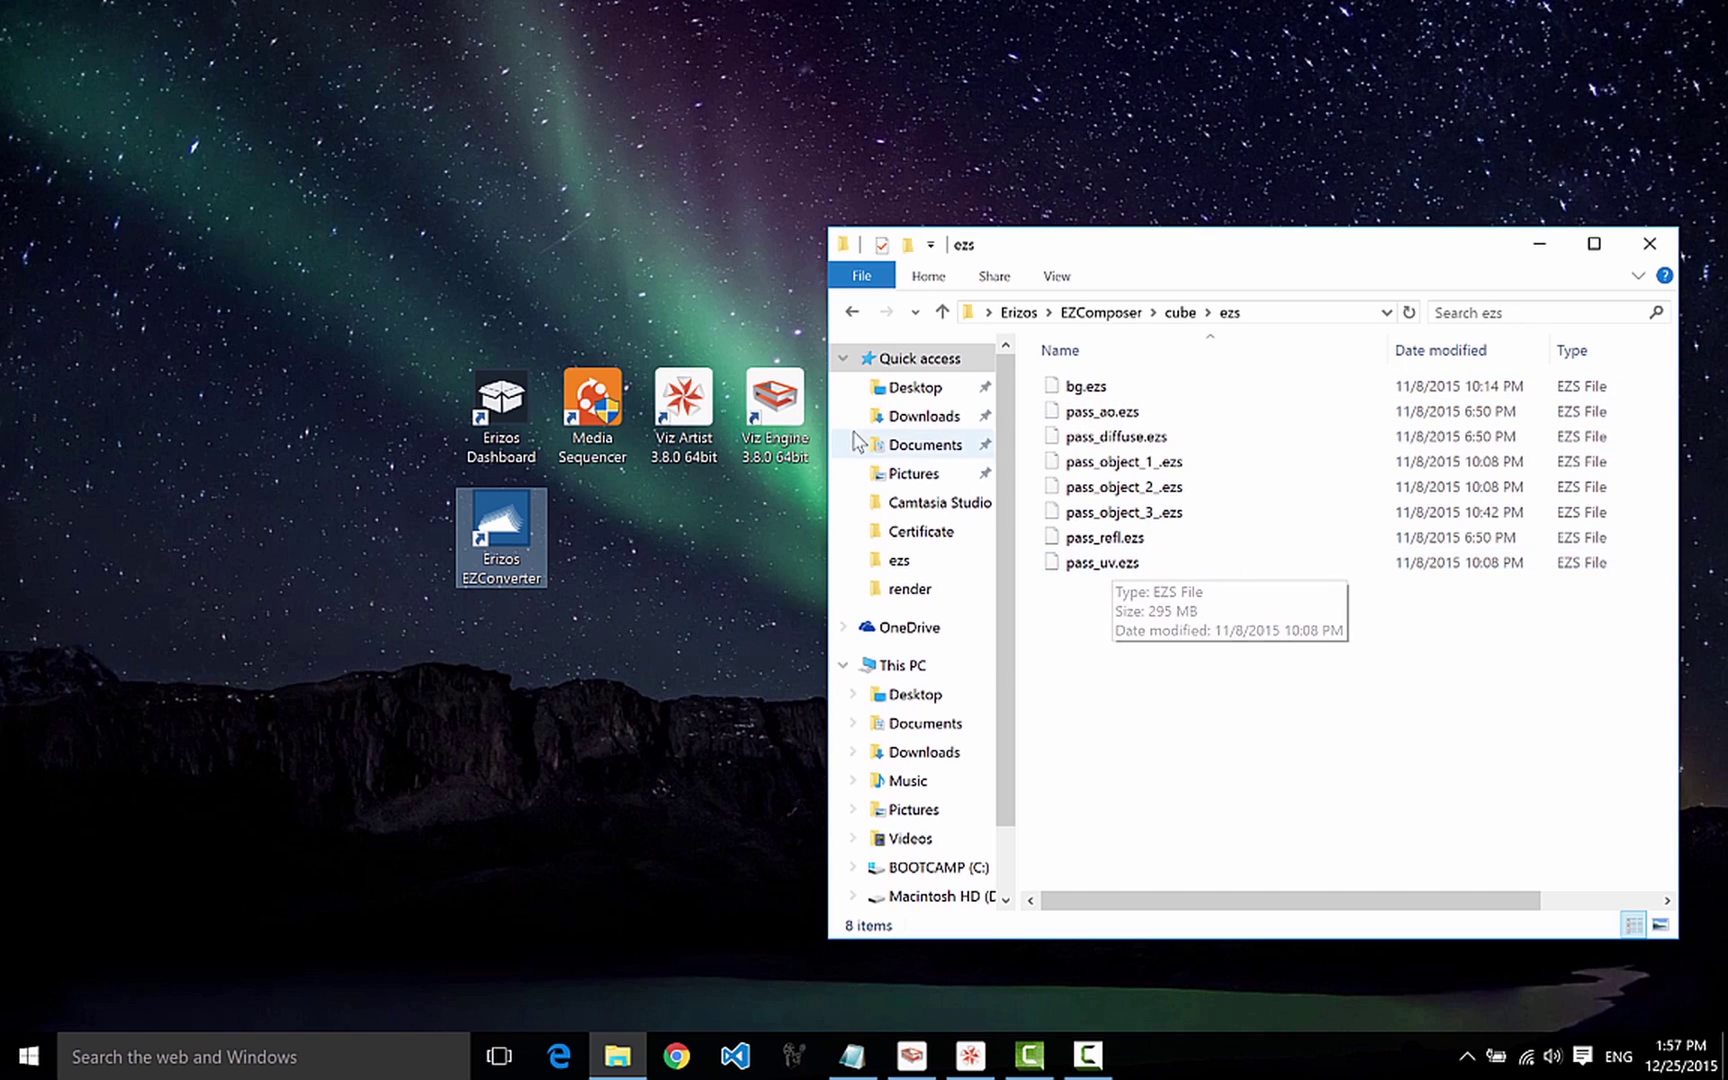
Switch to Viz Artist and add a new group container with the Erizos ezComposer container plugin on it.
left_click(960, 1066)
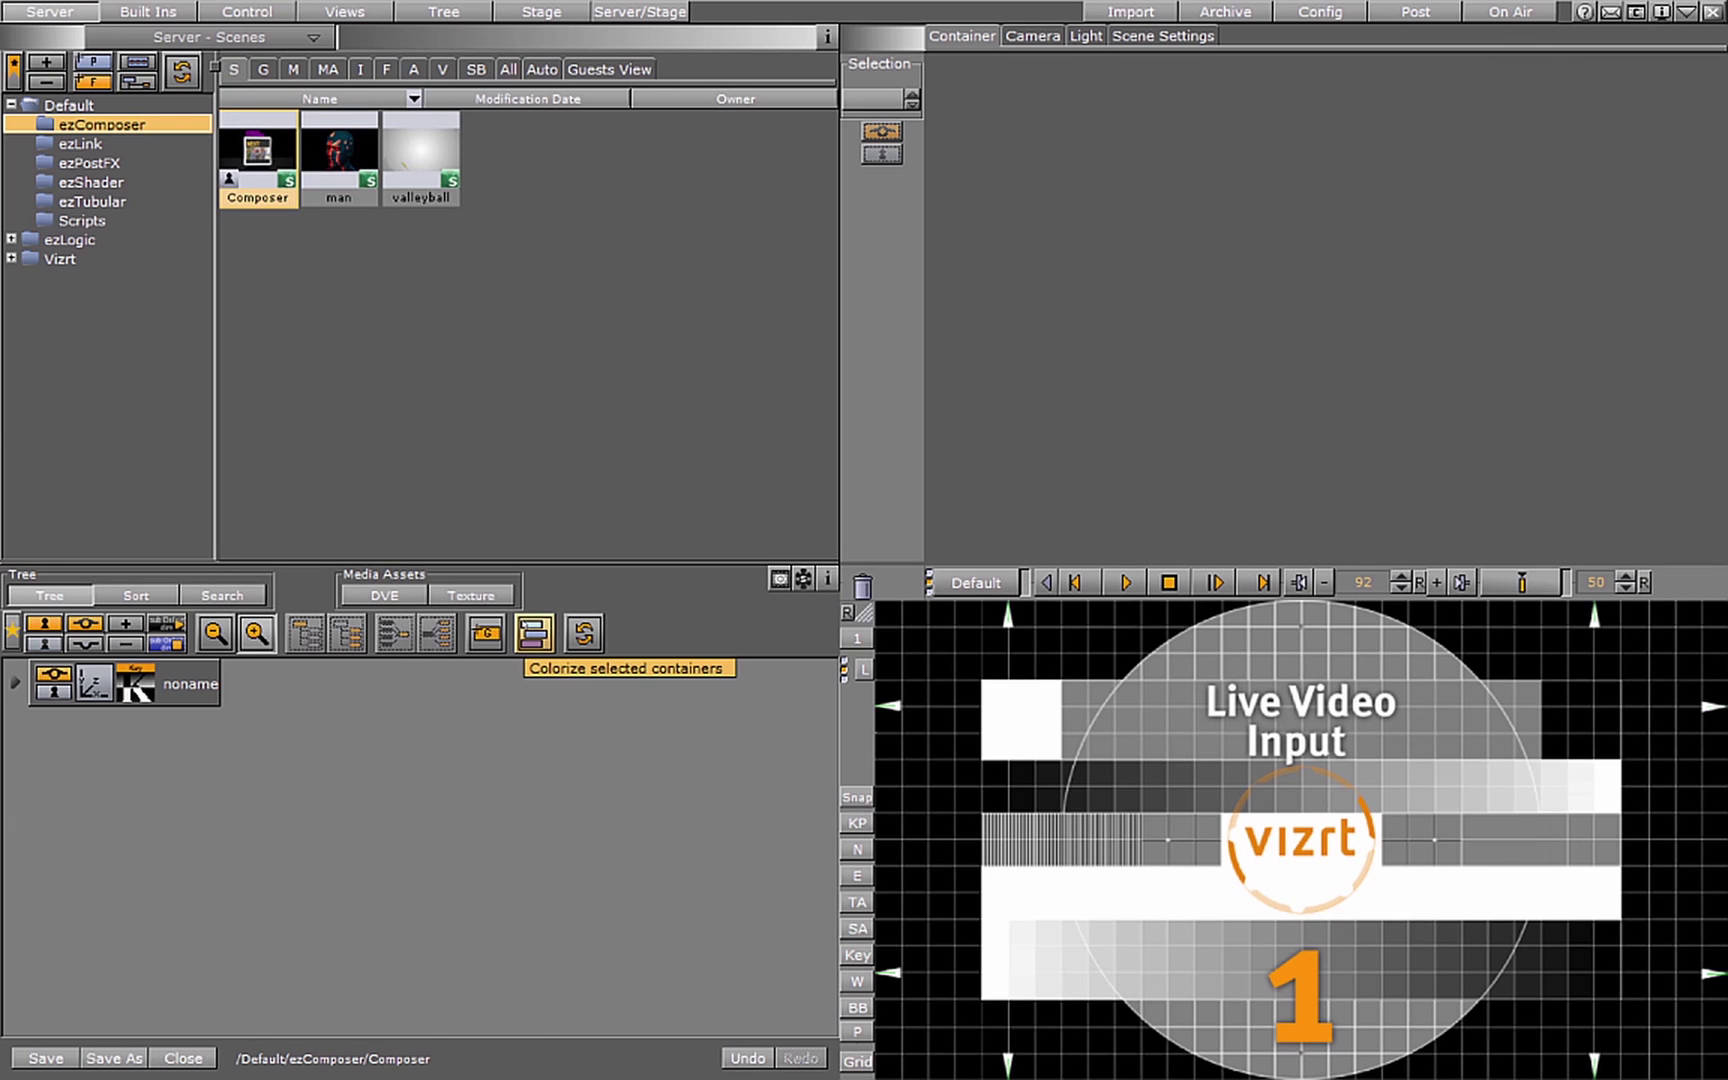
left_click_drag(485, 632, 100, 730)
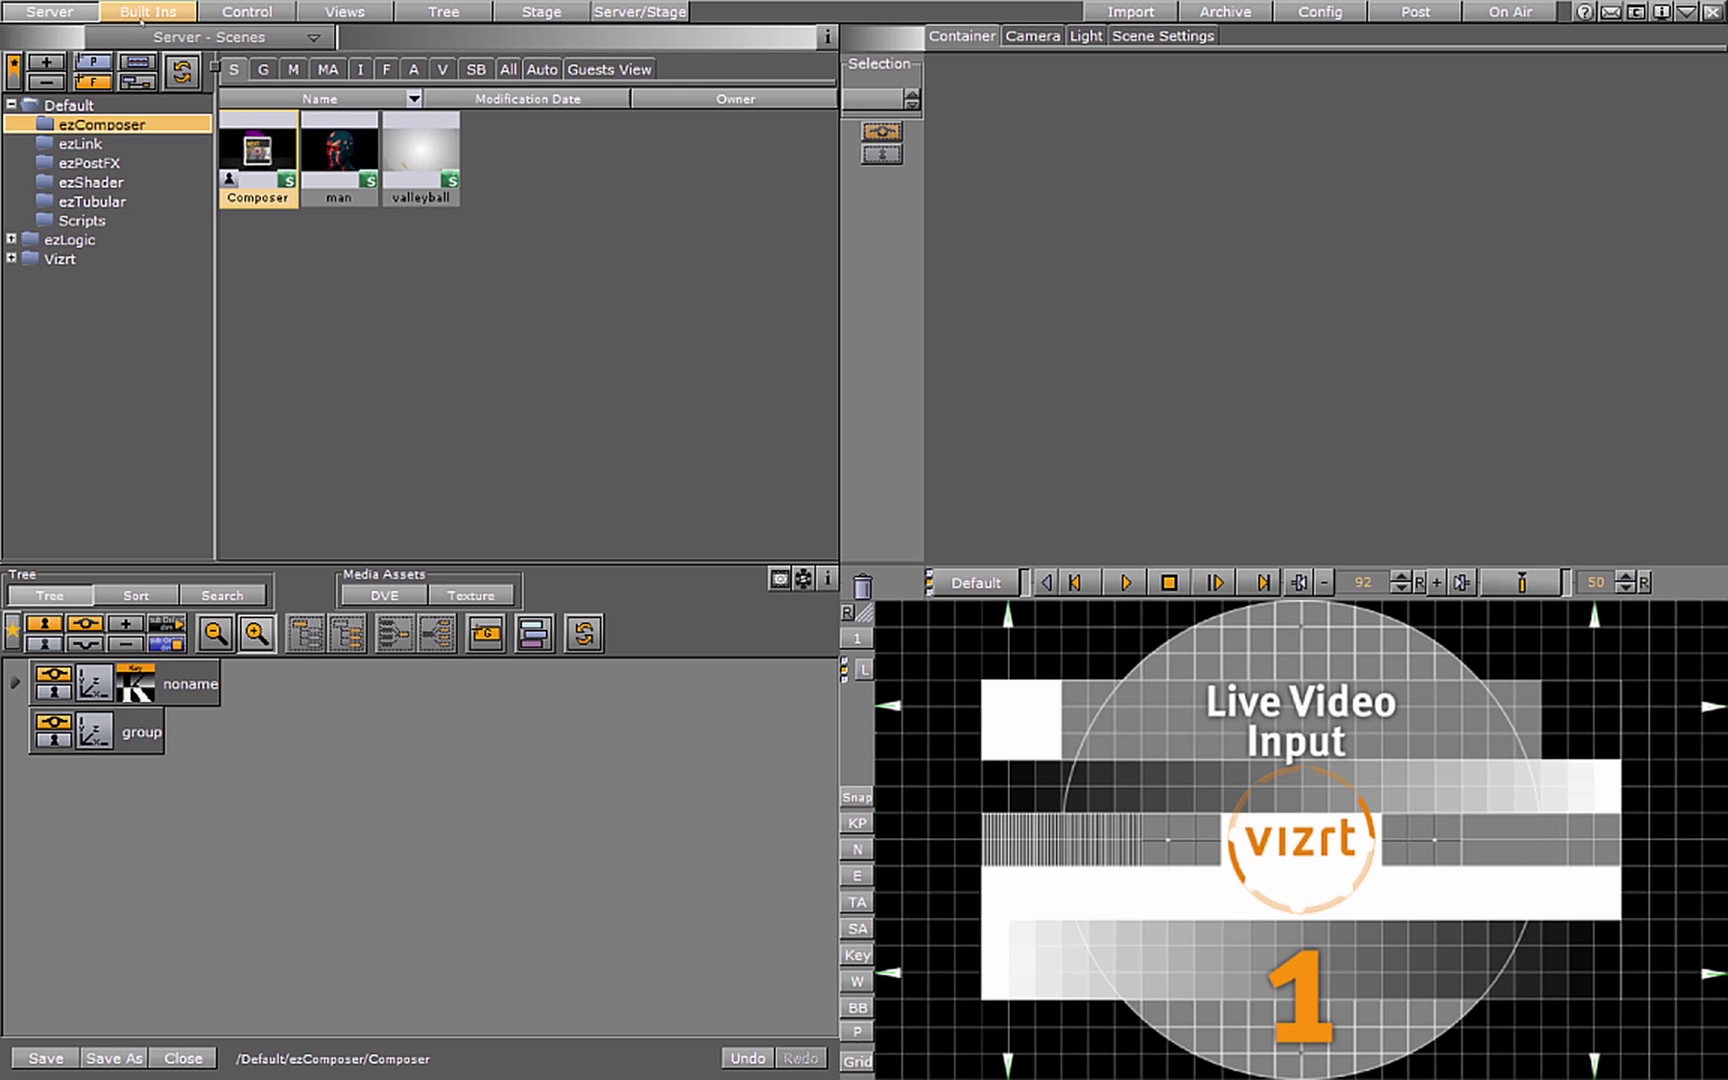
left_click(148, 12)
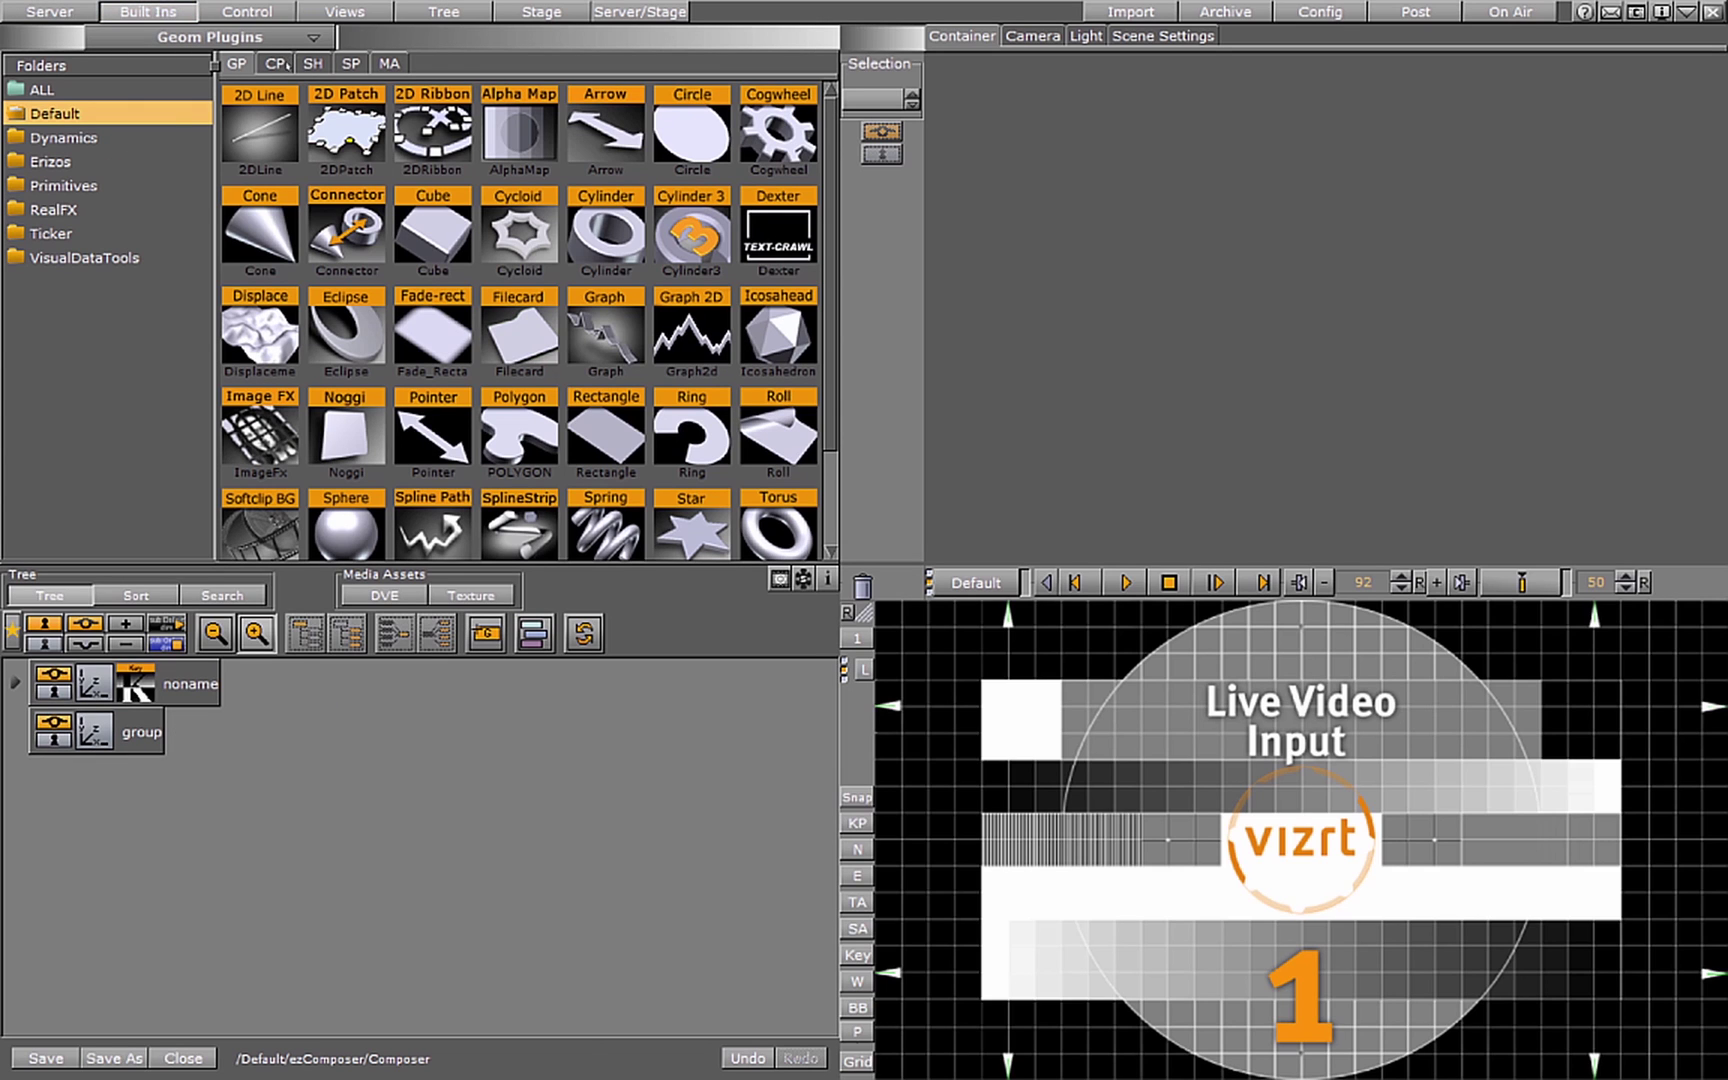
left_click(275, 63)
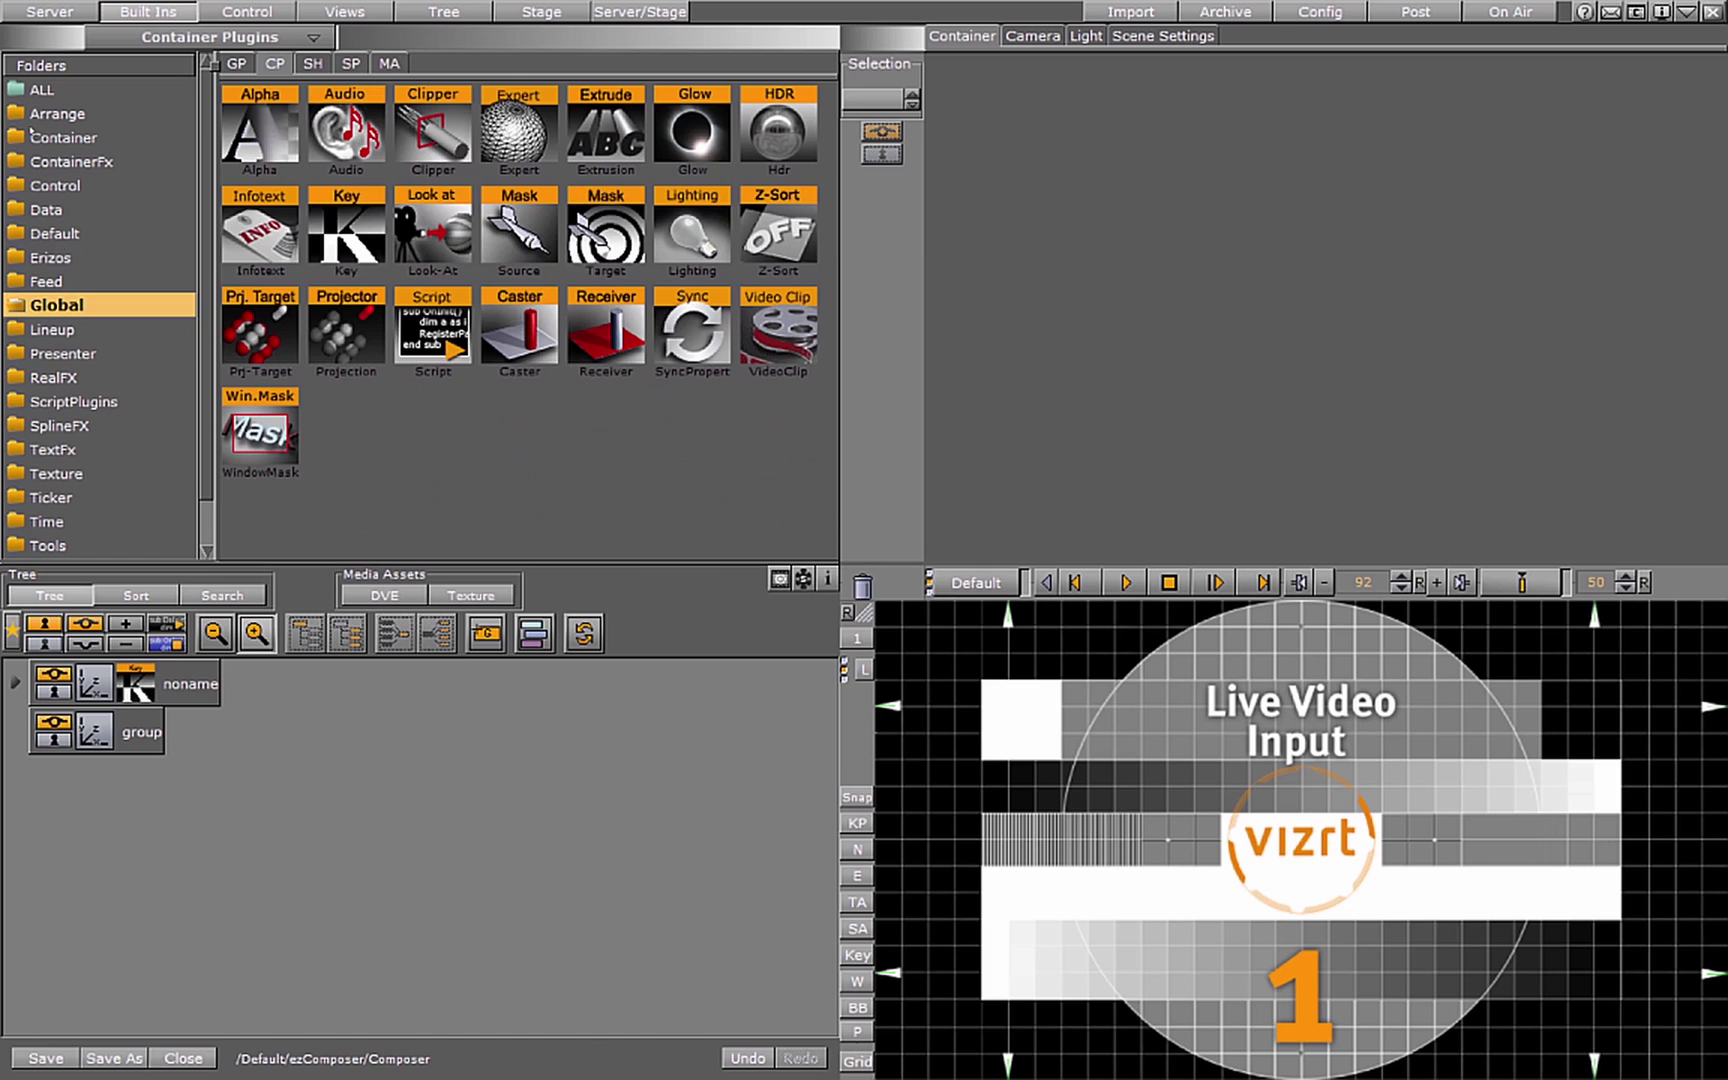
left_click(60, 257)
left_click_drag(320, 148, 137, 731)
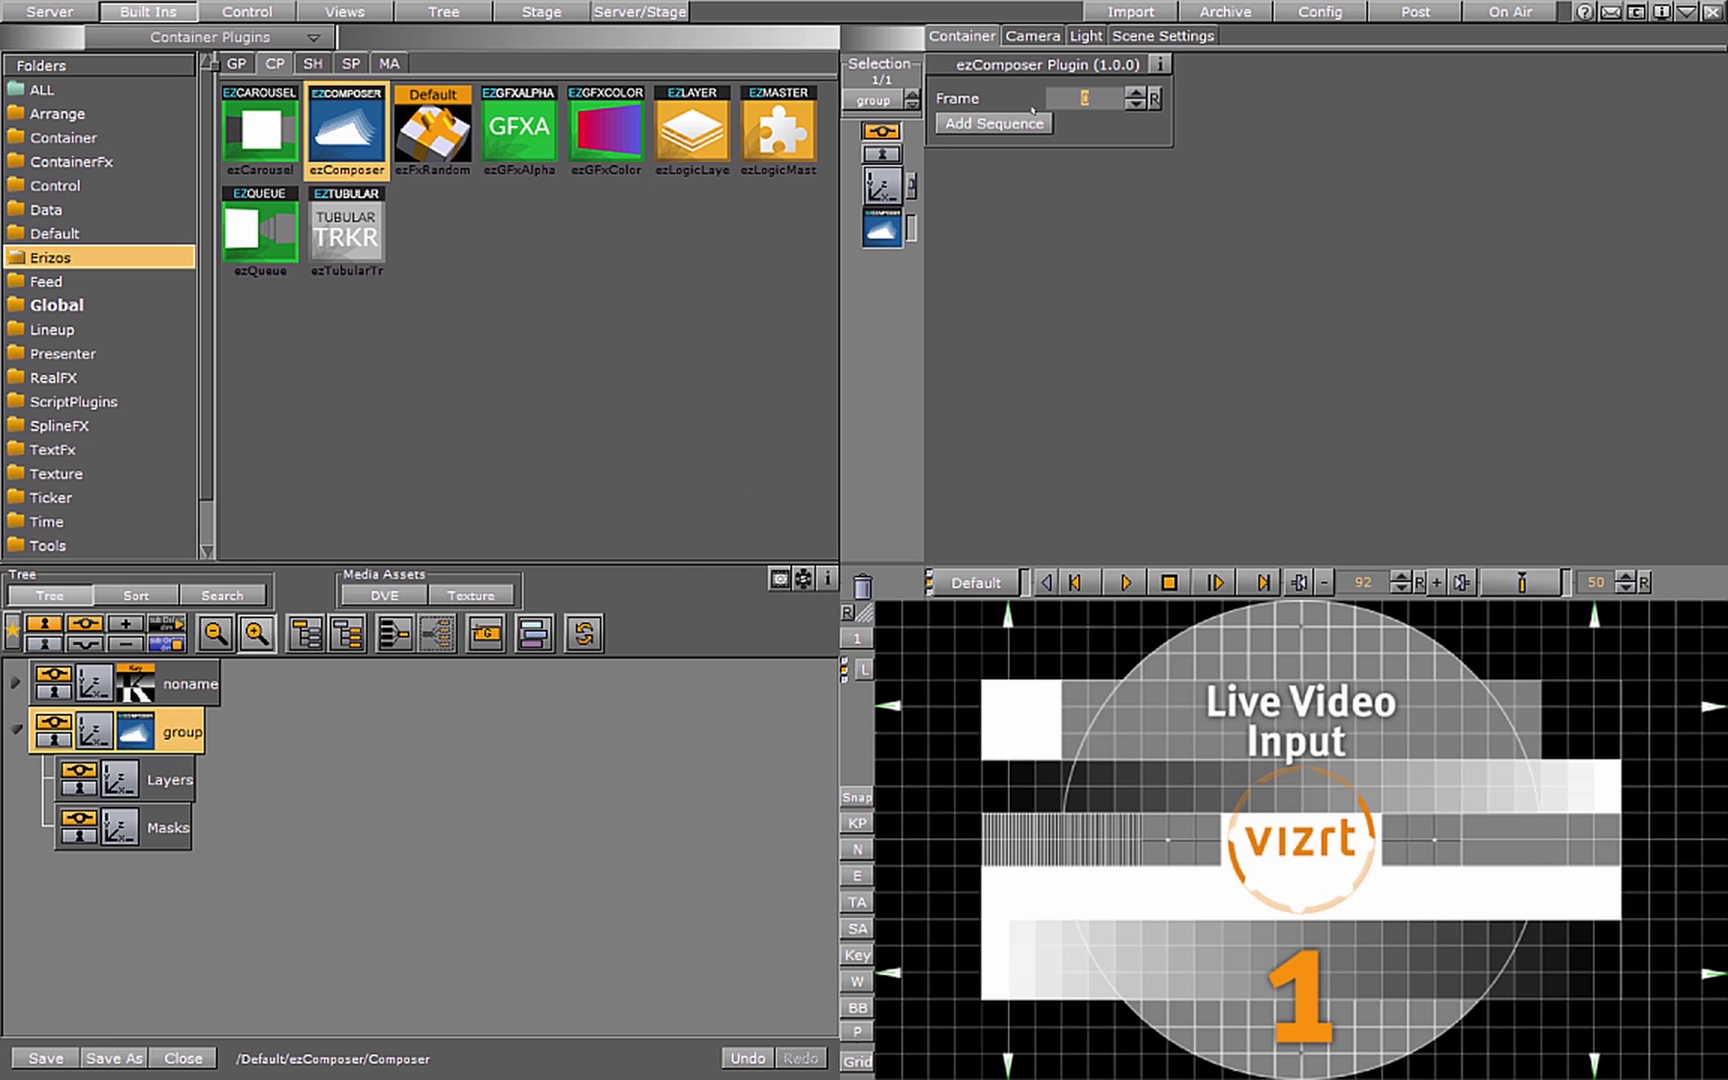
Add all the .ezs sequences from the ezs folder to the ezComposer group and review its layers and masks.
left_click(995, 123)
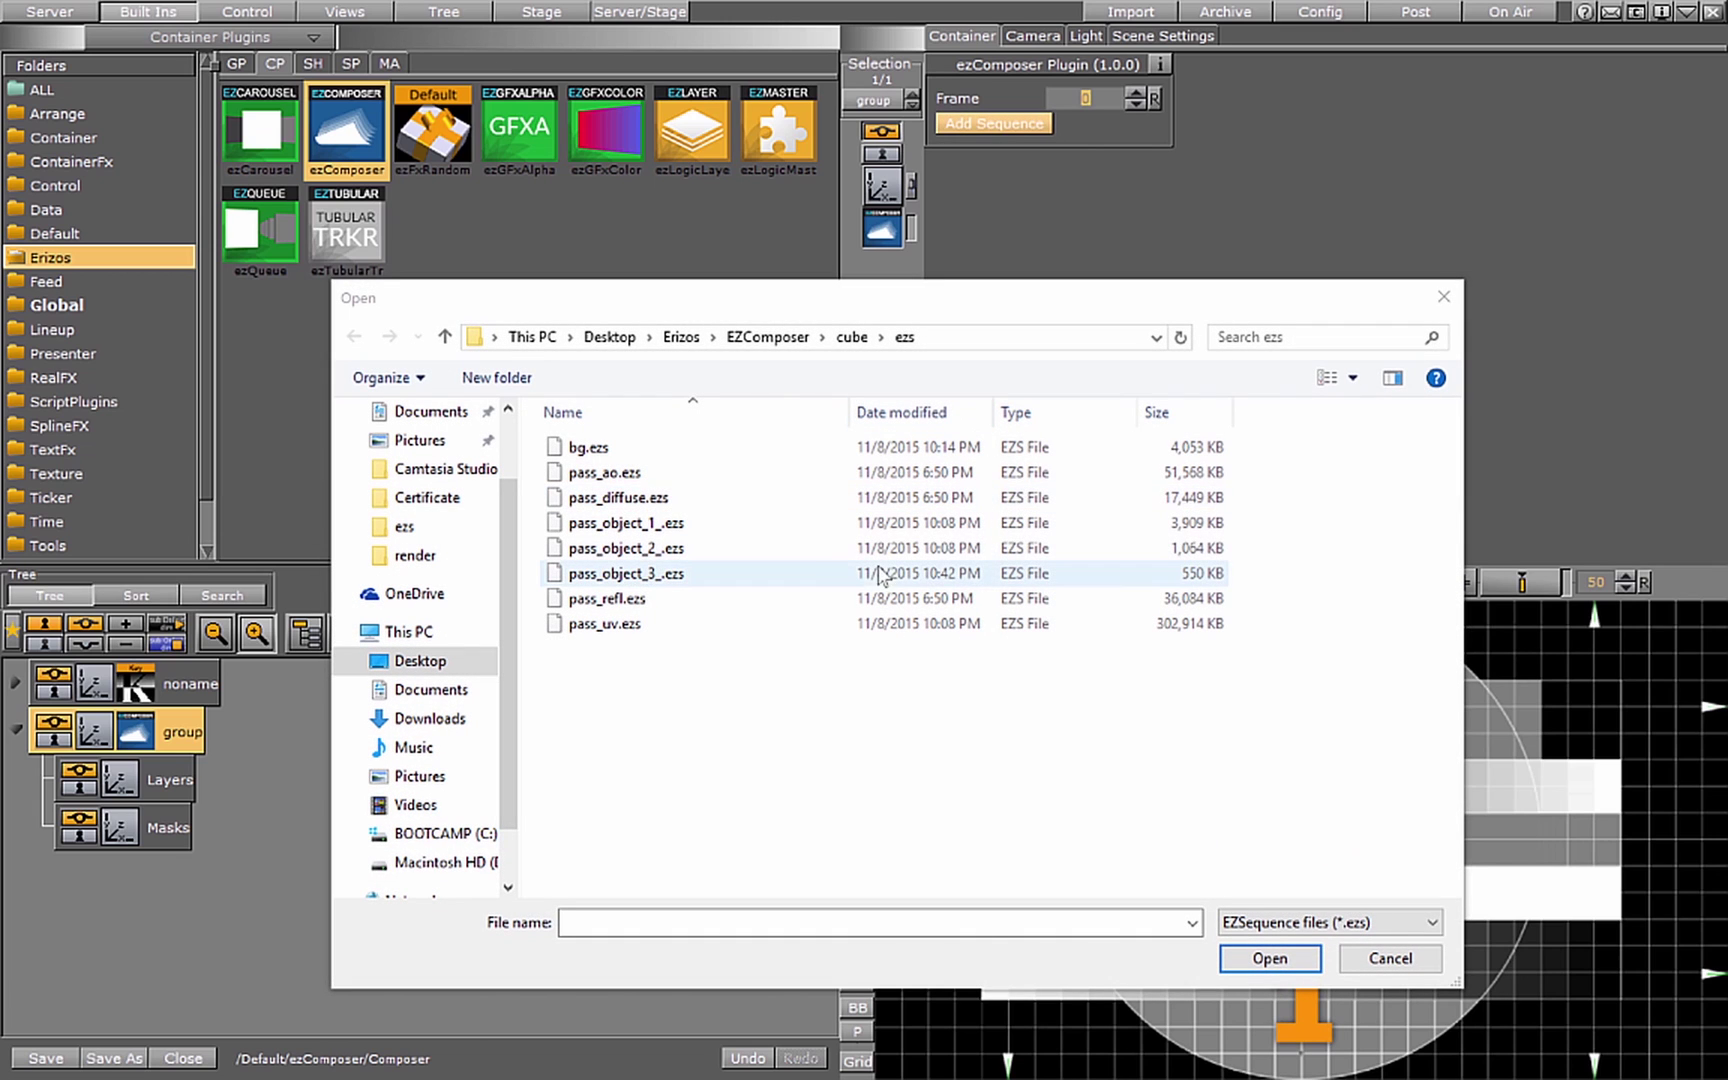
left_click(610, 623)
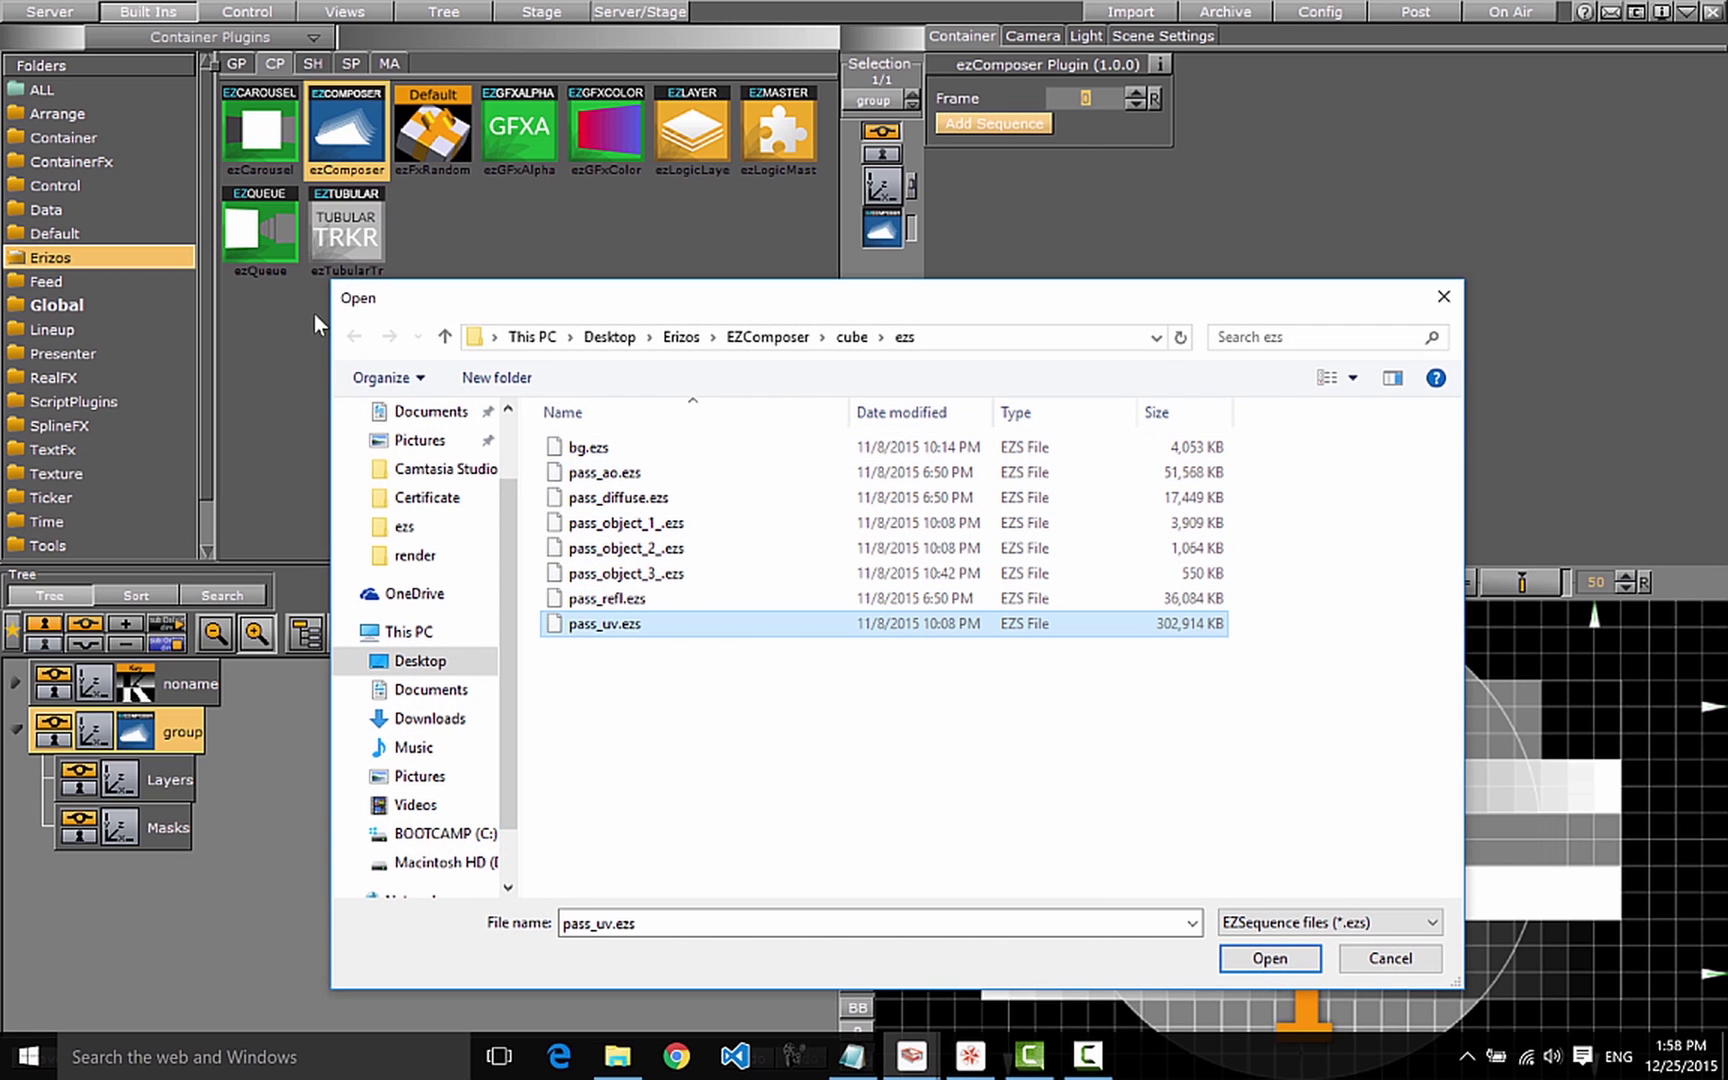
key("ctrl+a")
left_click(1268, 958)
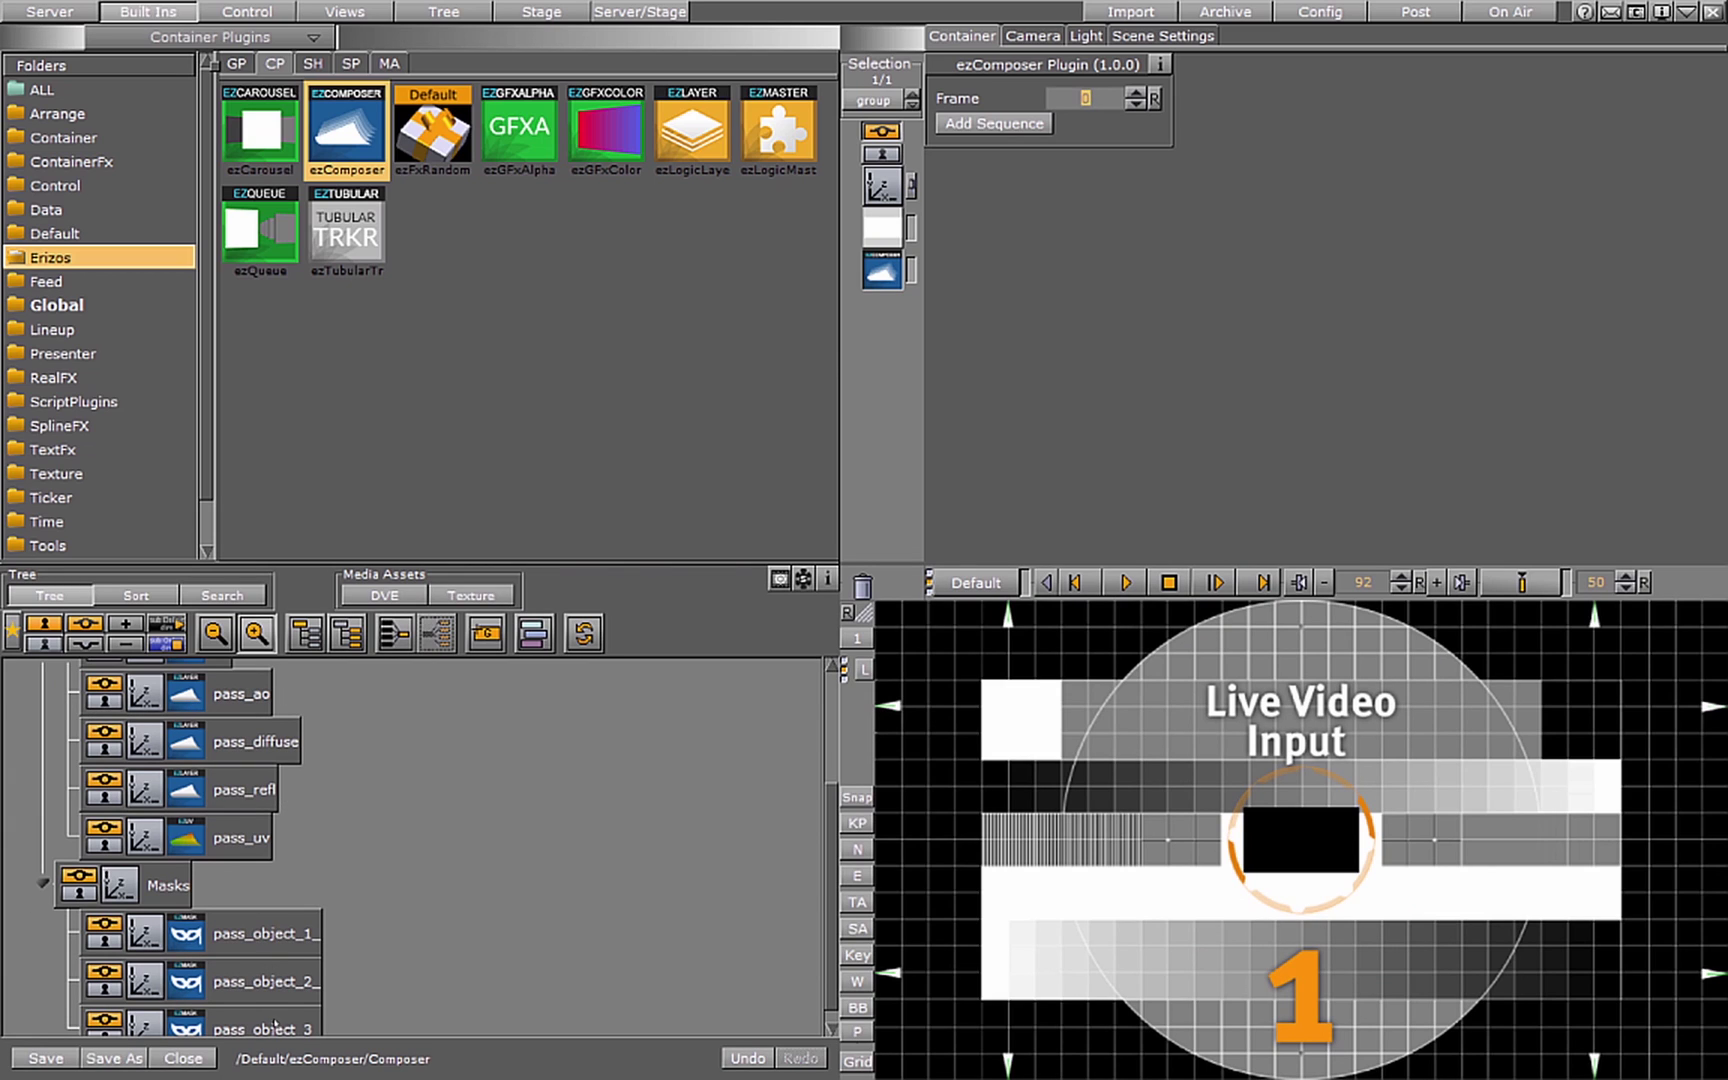
scroll(456, 779, "up", 2)
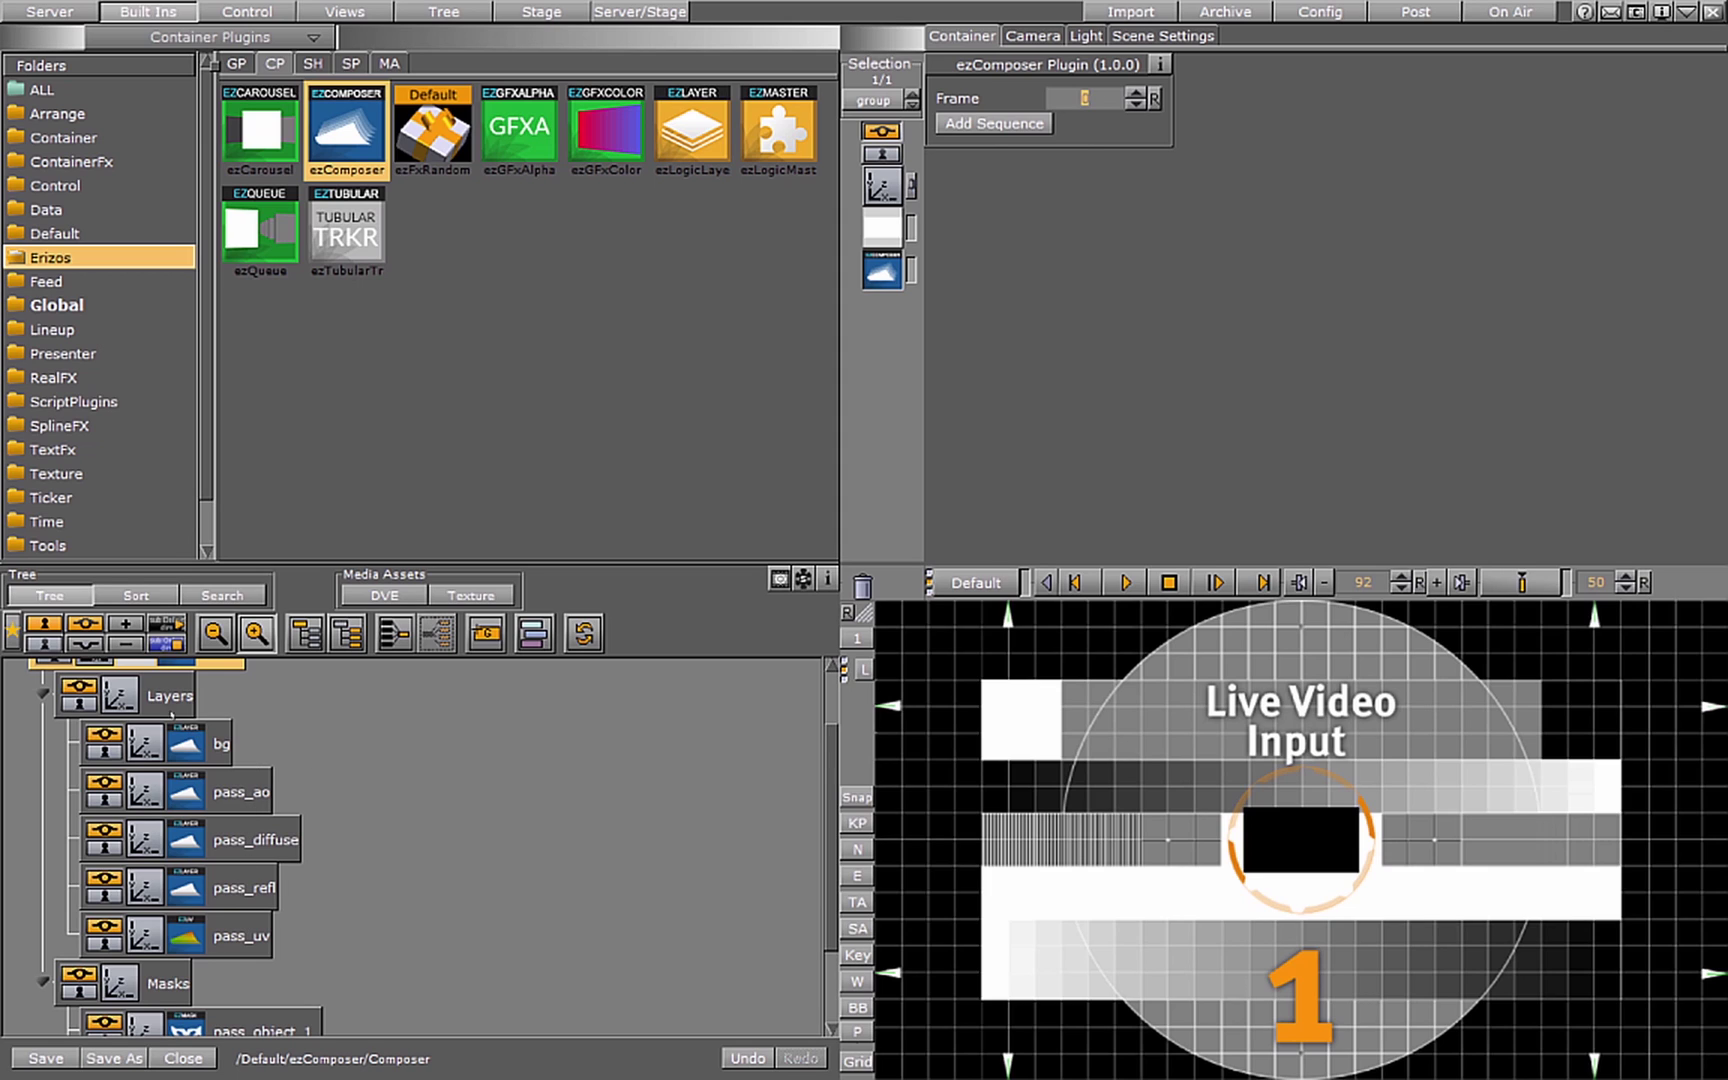
scroll(836, 893, "down", 2)
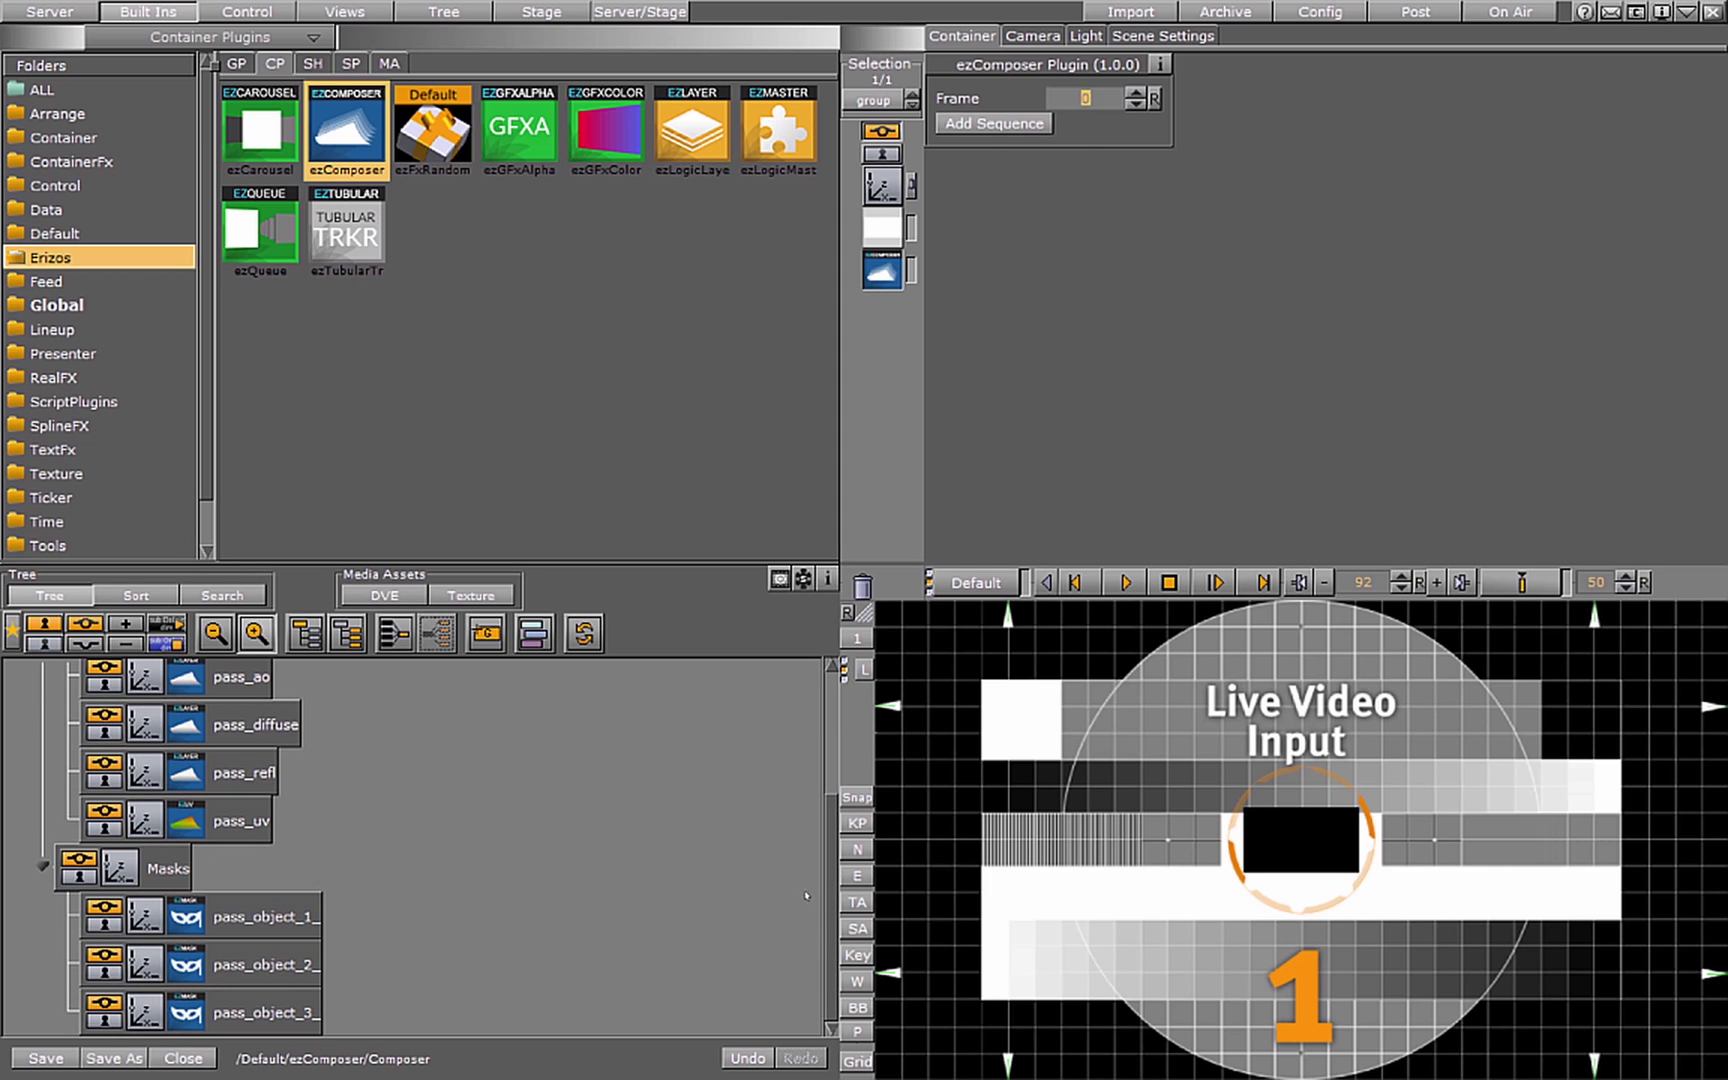
scroll(415, 449, "up", 3)
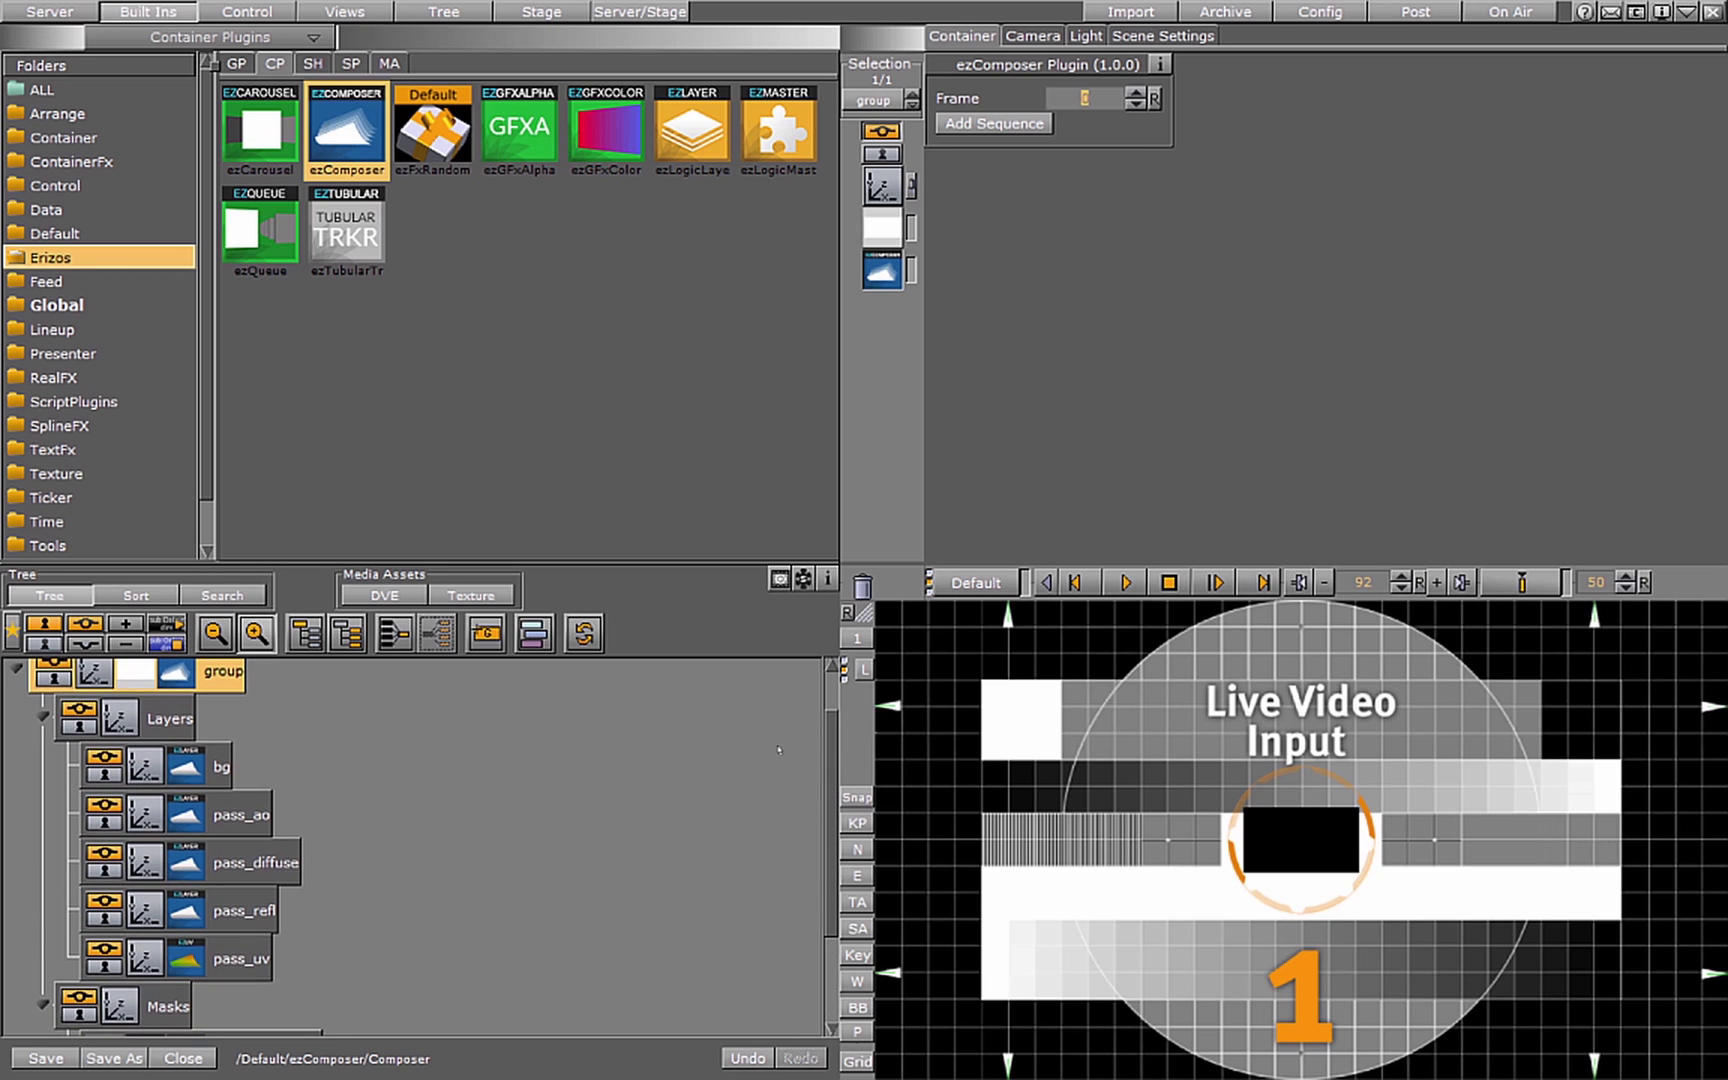
scroll(830, 741, "up", 1)
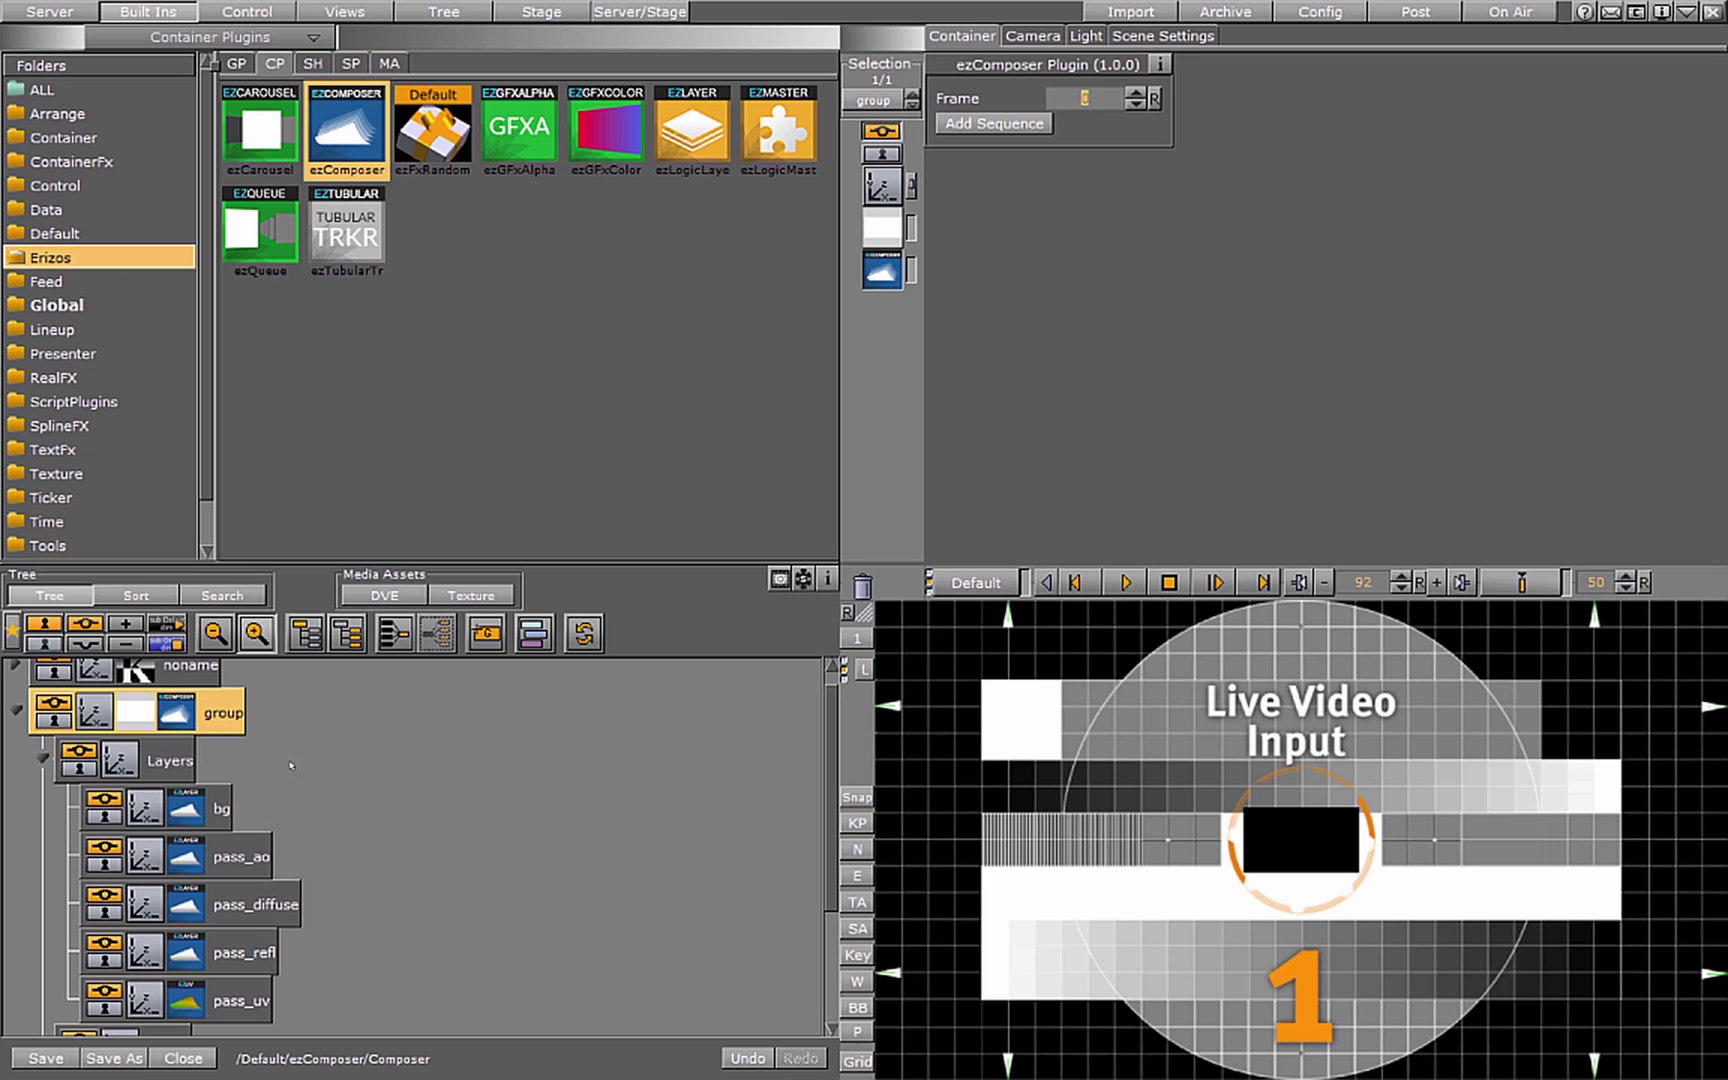
Delete the group container and add a fresh group with the ezComposer plugin on it.
left_click_drag(218, 716, 862, 585)
left_click_drag(485, 632, 180, 705)
left_click_drag(346, 130, 140, 730)
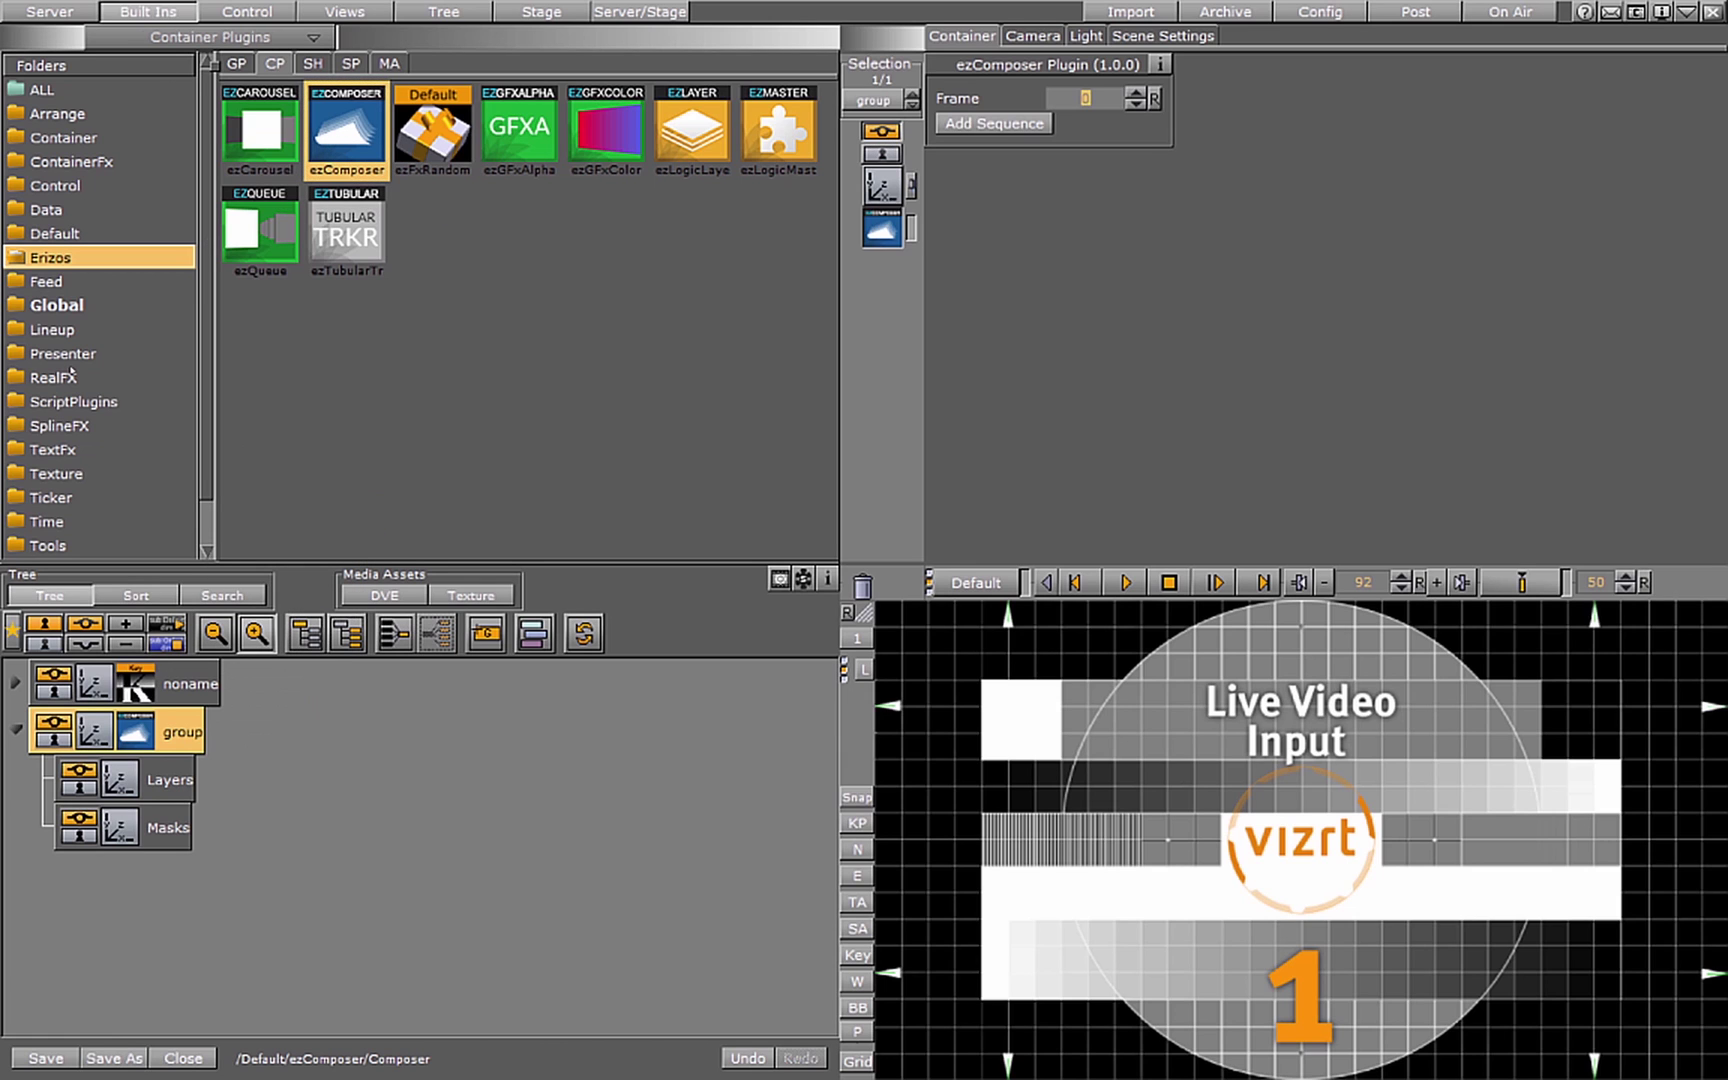
Add the pass_diffuse.ezs sequence to the ezComposer group and scale the group to the full screen size.
left_click(995, 123)
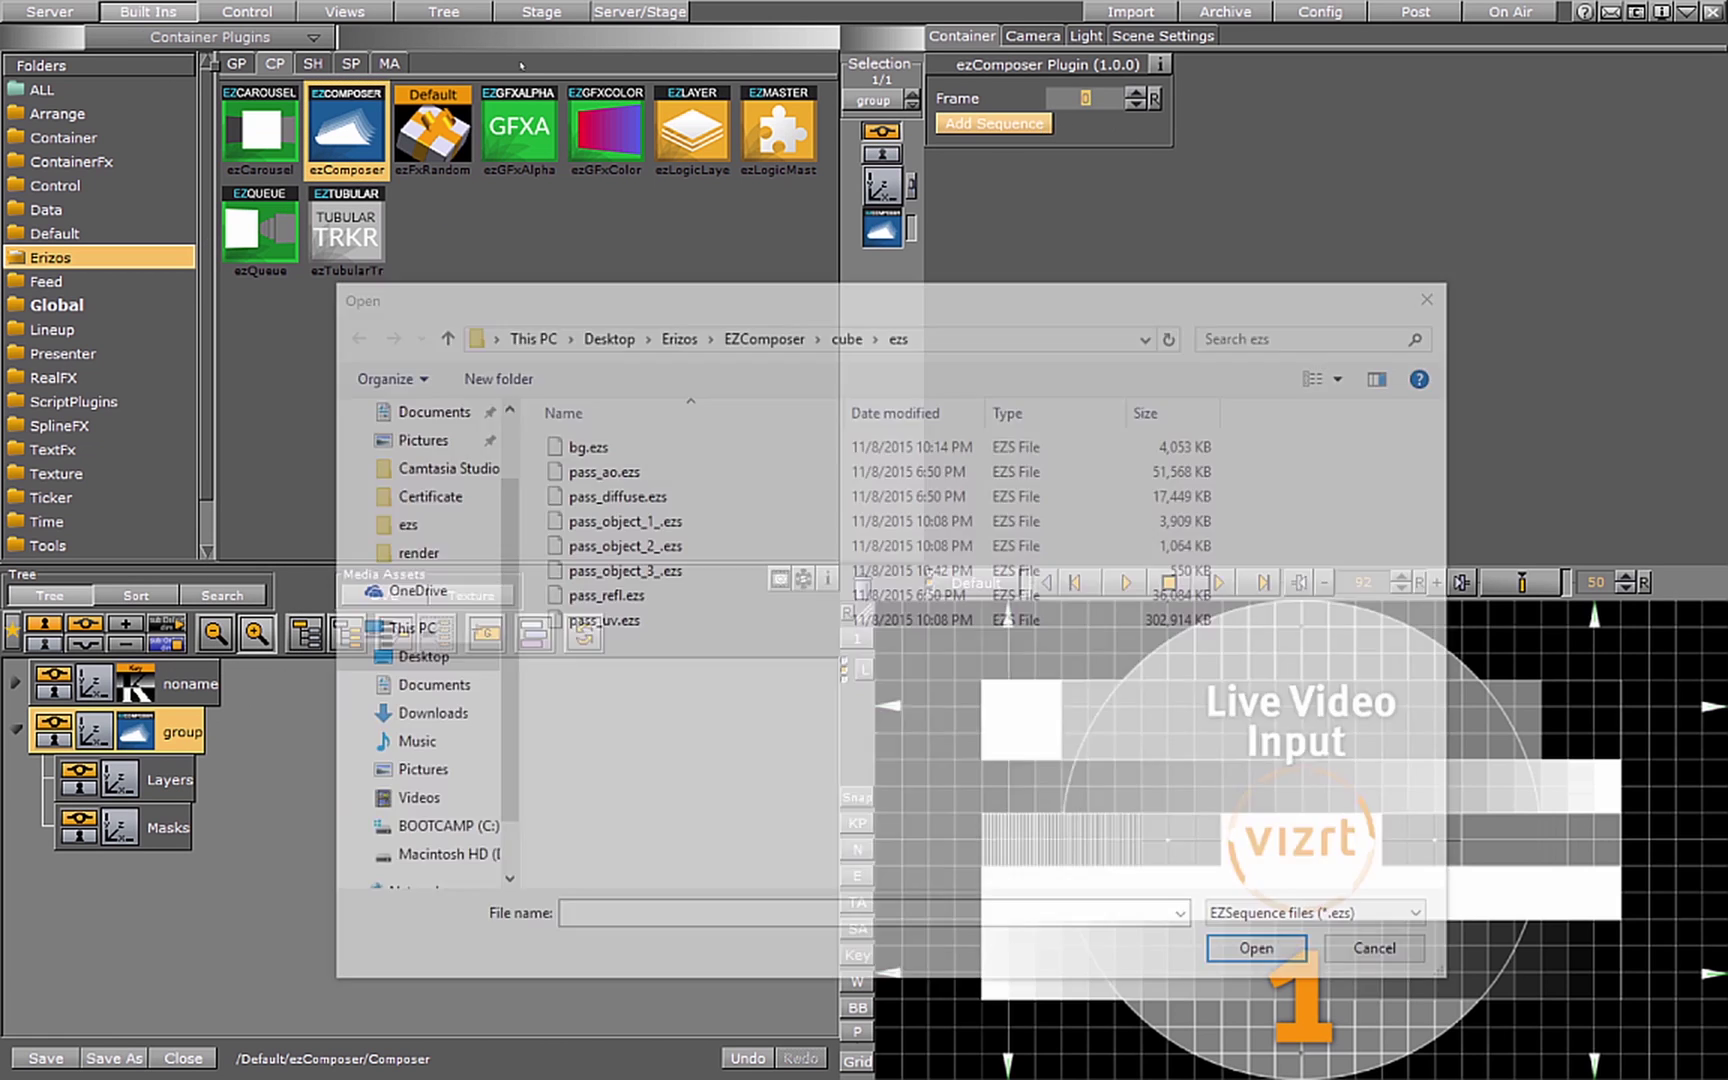
double_click(660, 497)
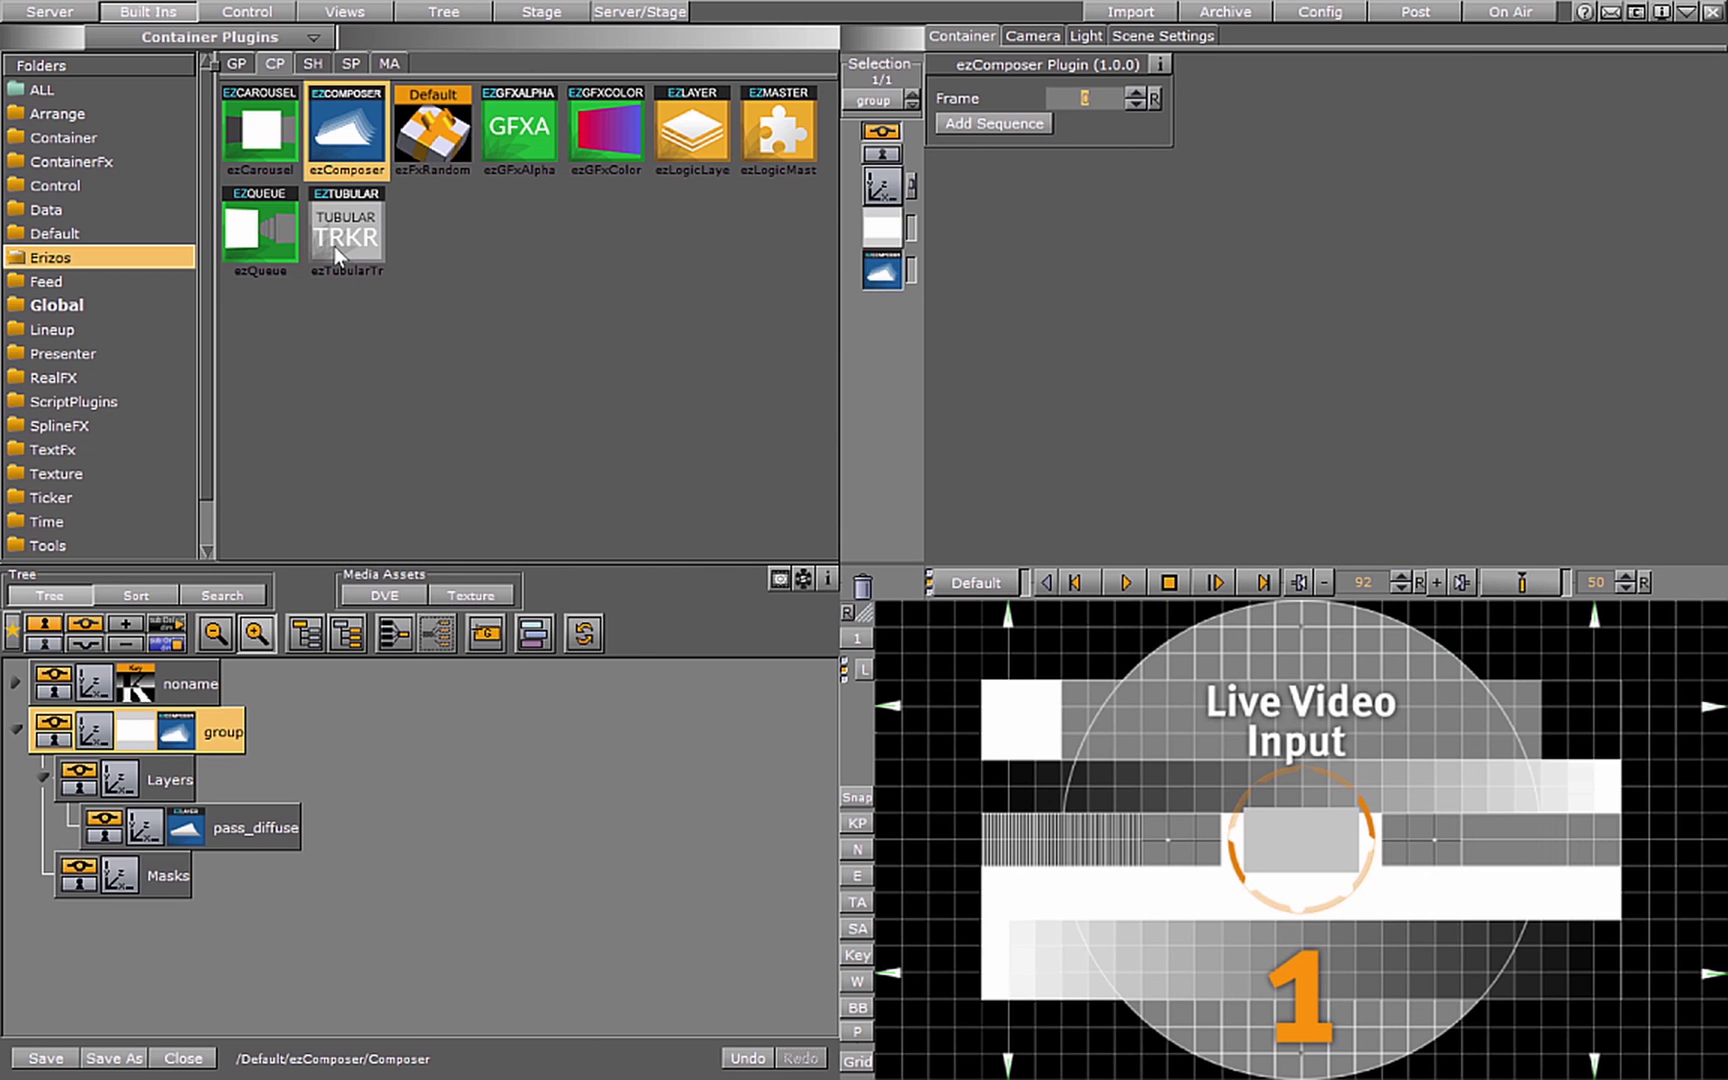
left_click(96, 738)
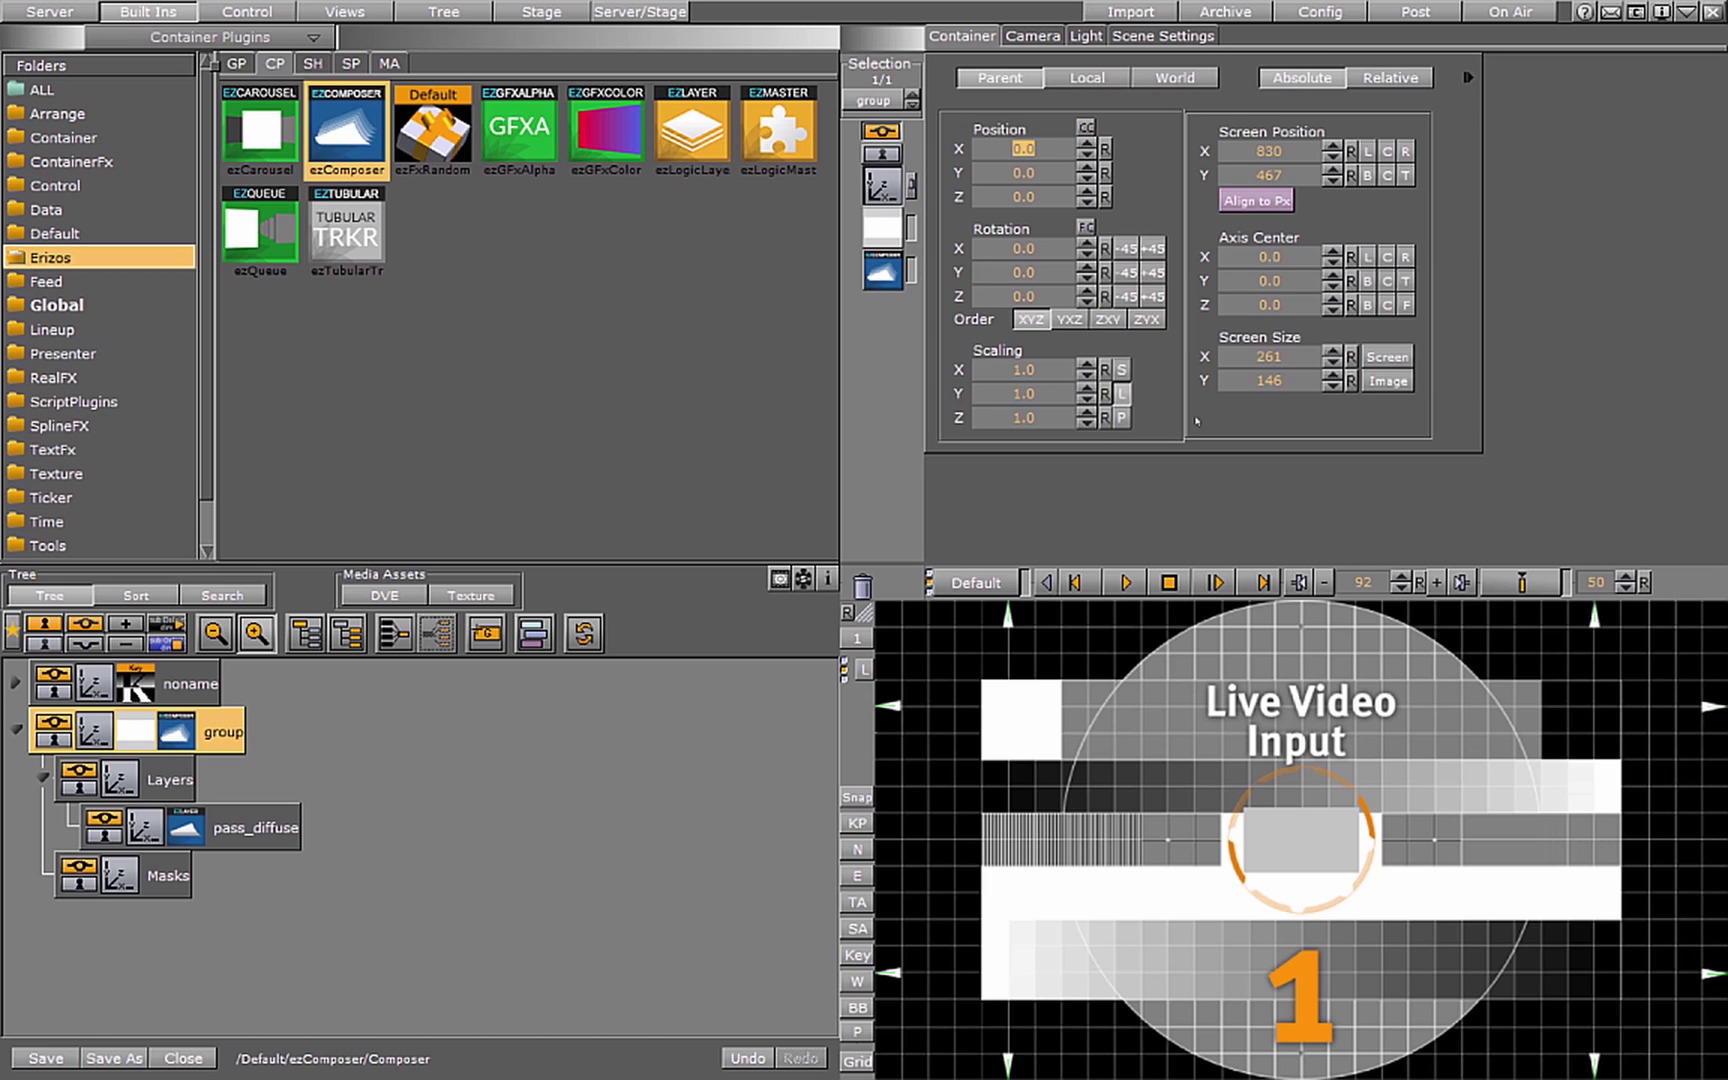
left_click(1398, 360)
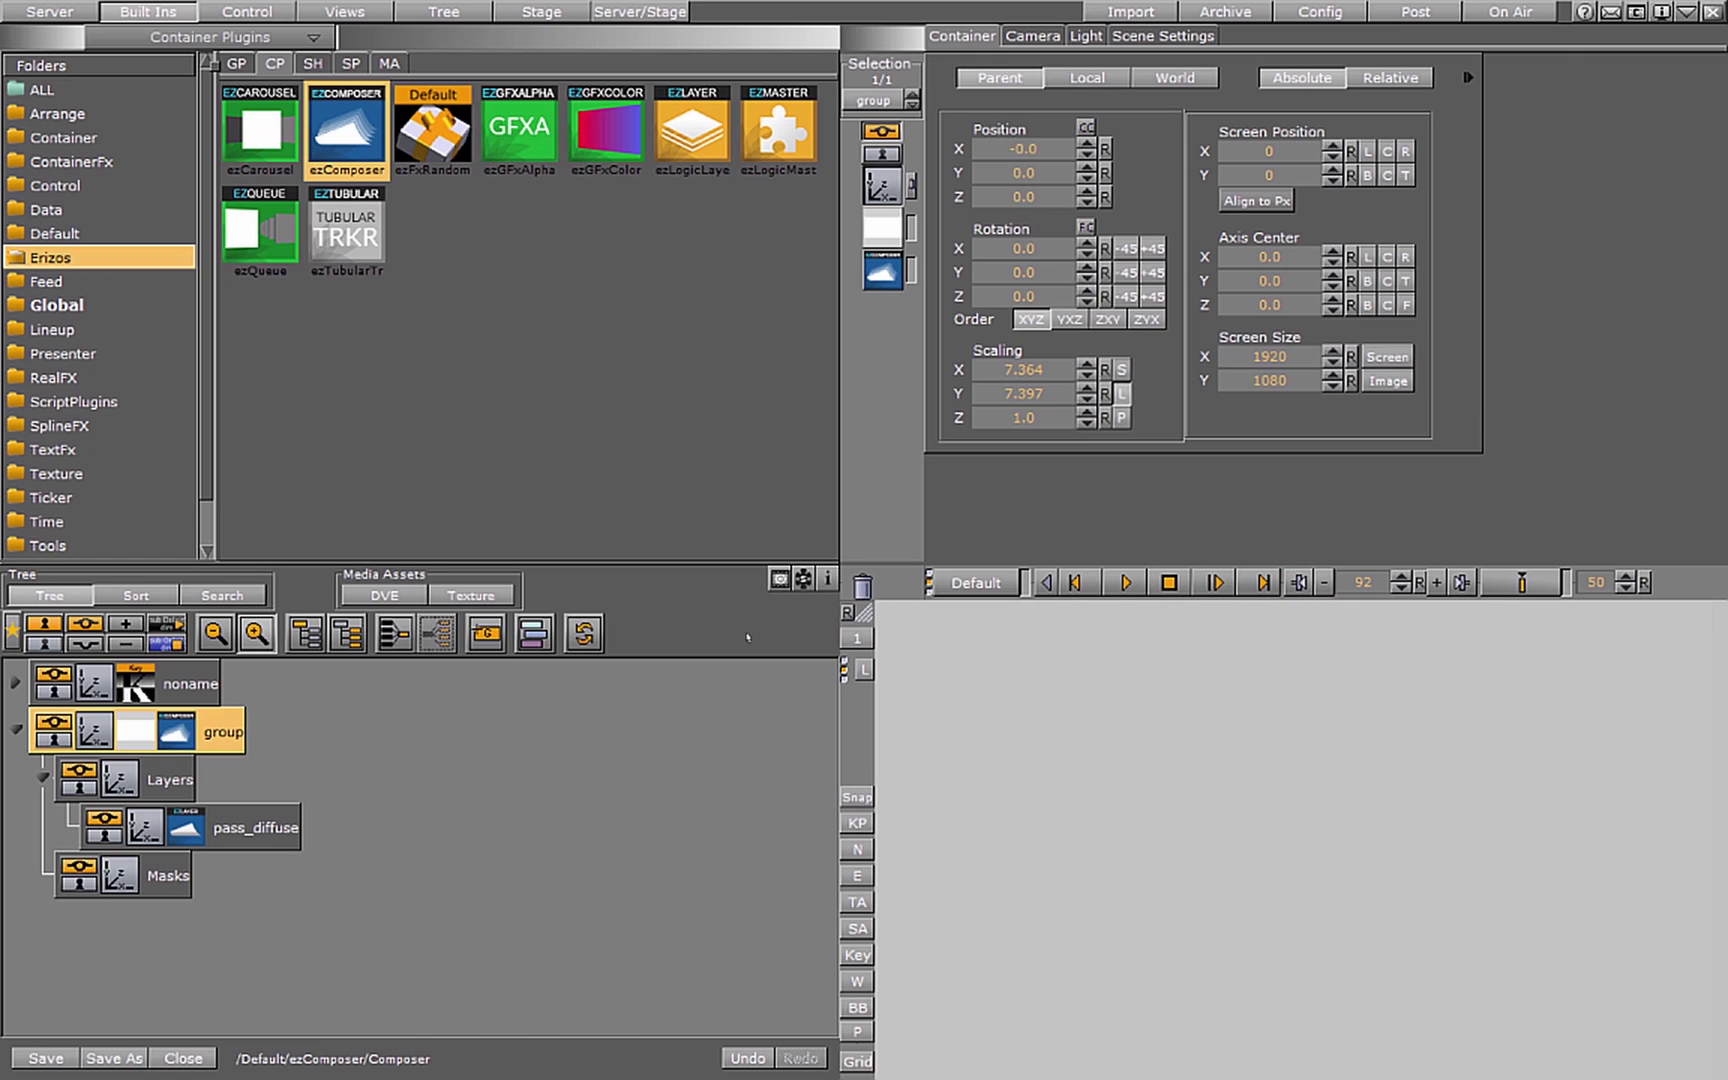
Keyframe the ezComposer Frame value at 150 on timeline frame 351, and play back the animation.
left_click(175, 731)
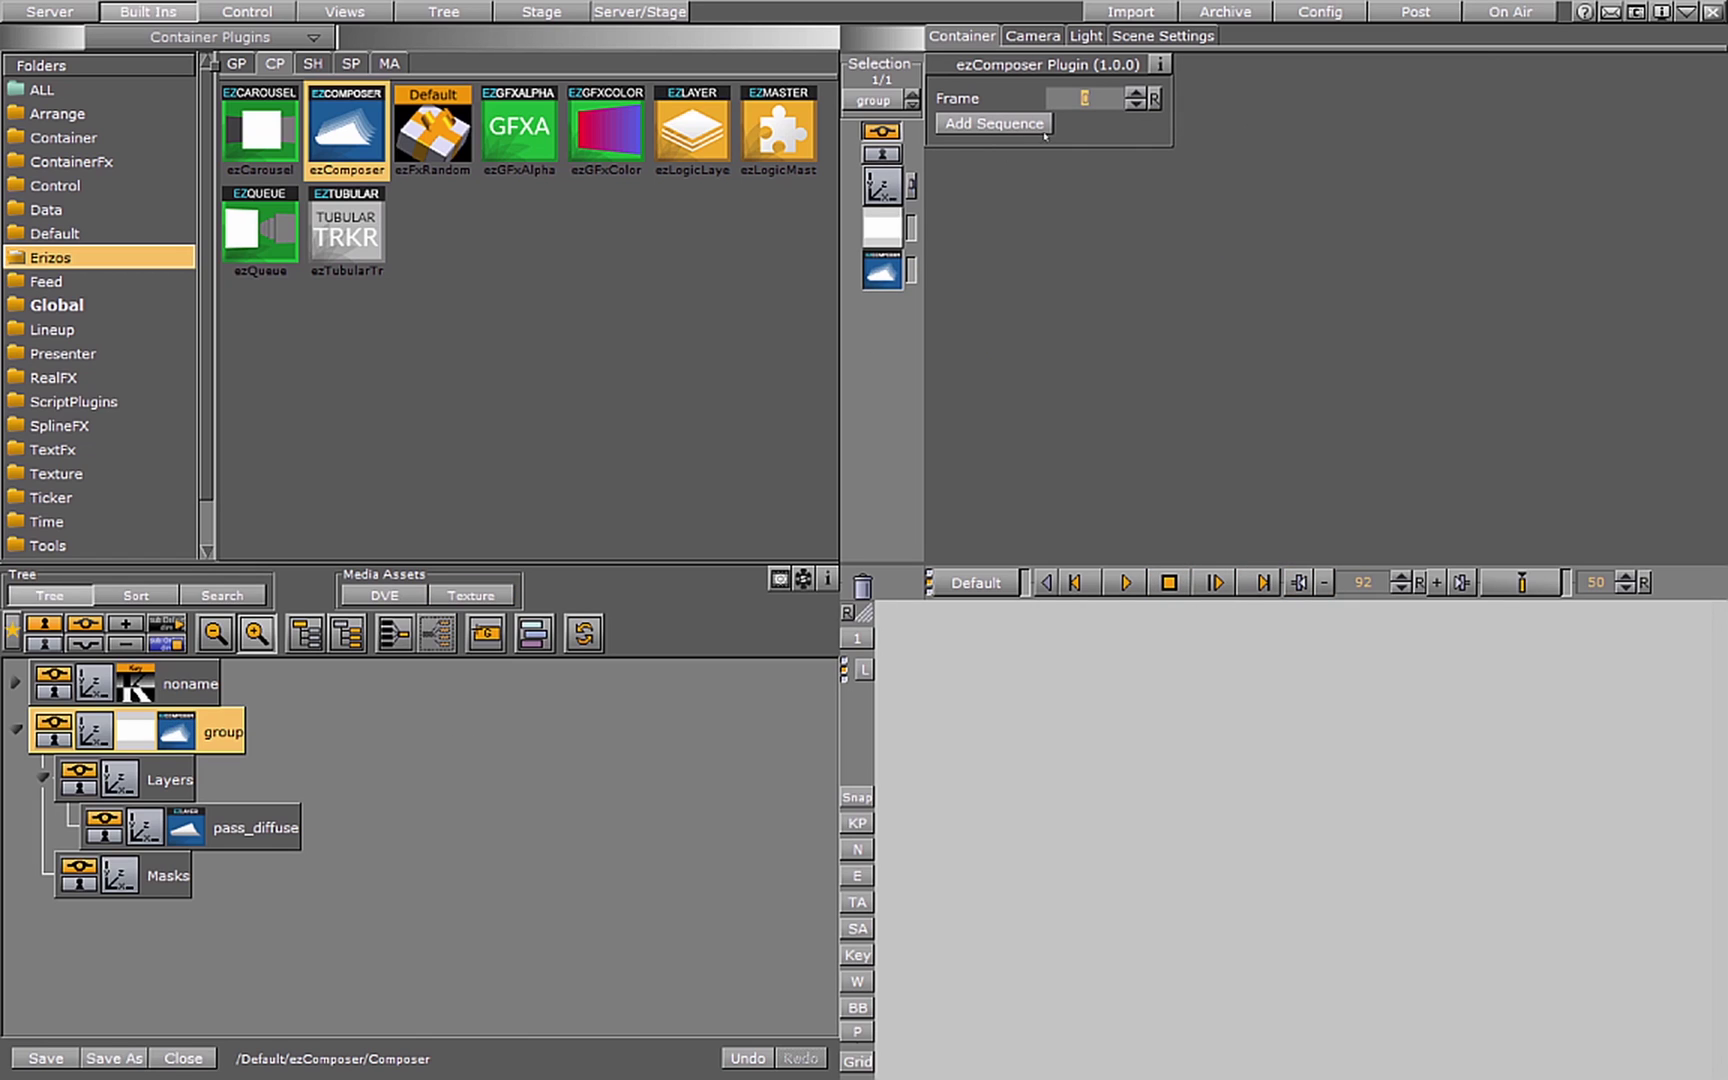
left_click_drag(1083, 97, 1085, 97)
type("301")
key("Return")
left_click(1085, 98)
type("150")
left_click(1520, 582)
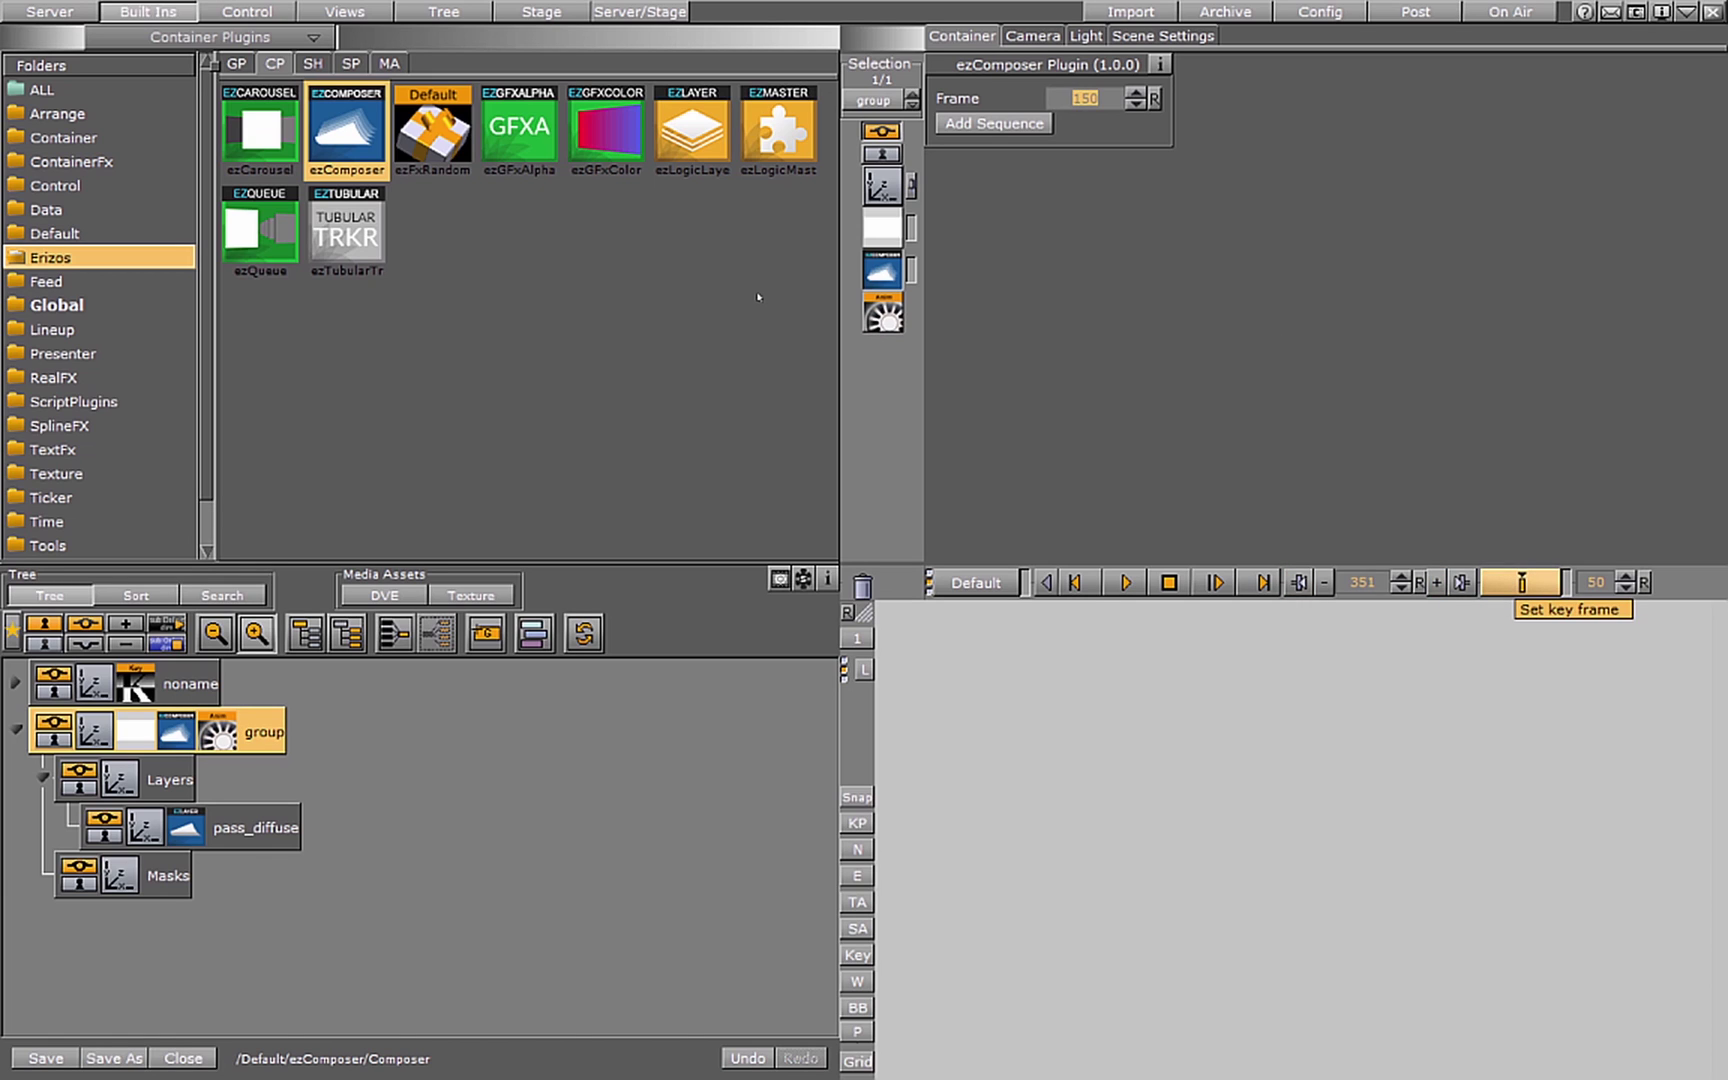
left_click(1125, 582)
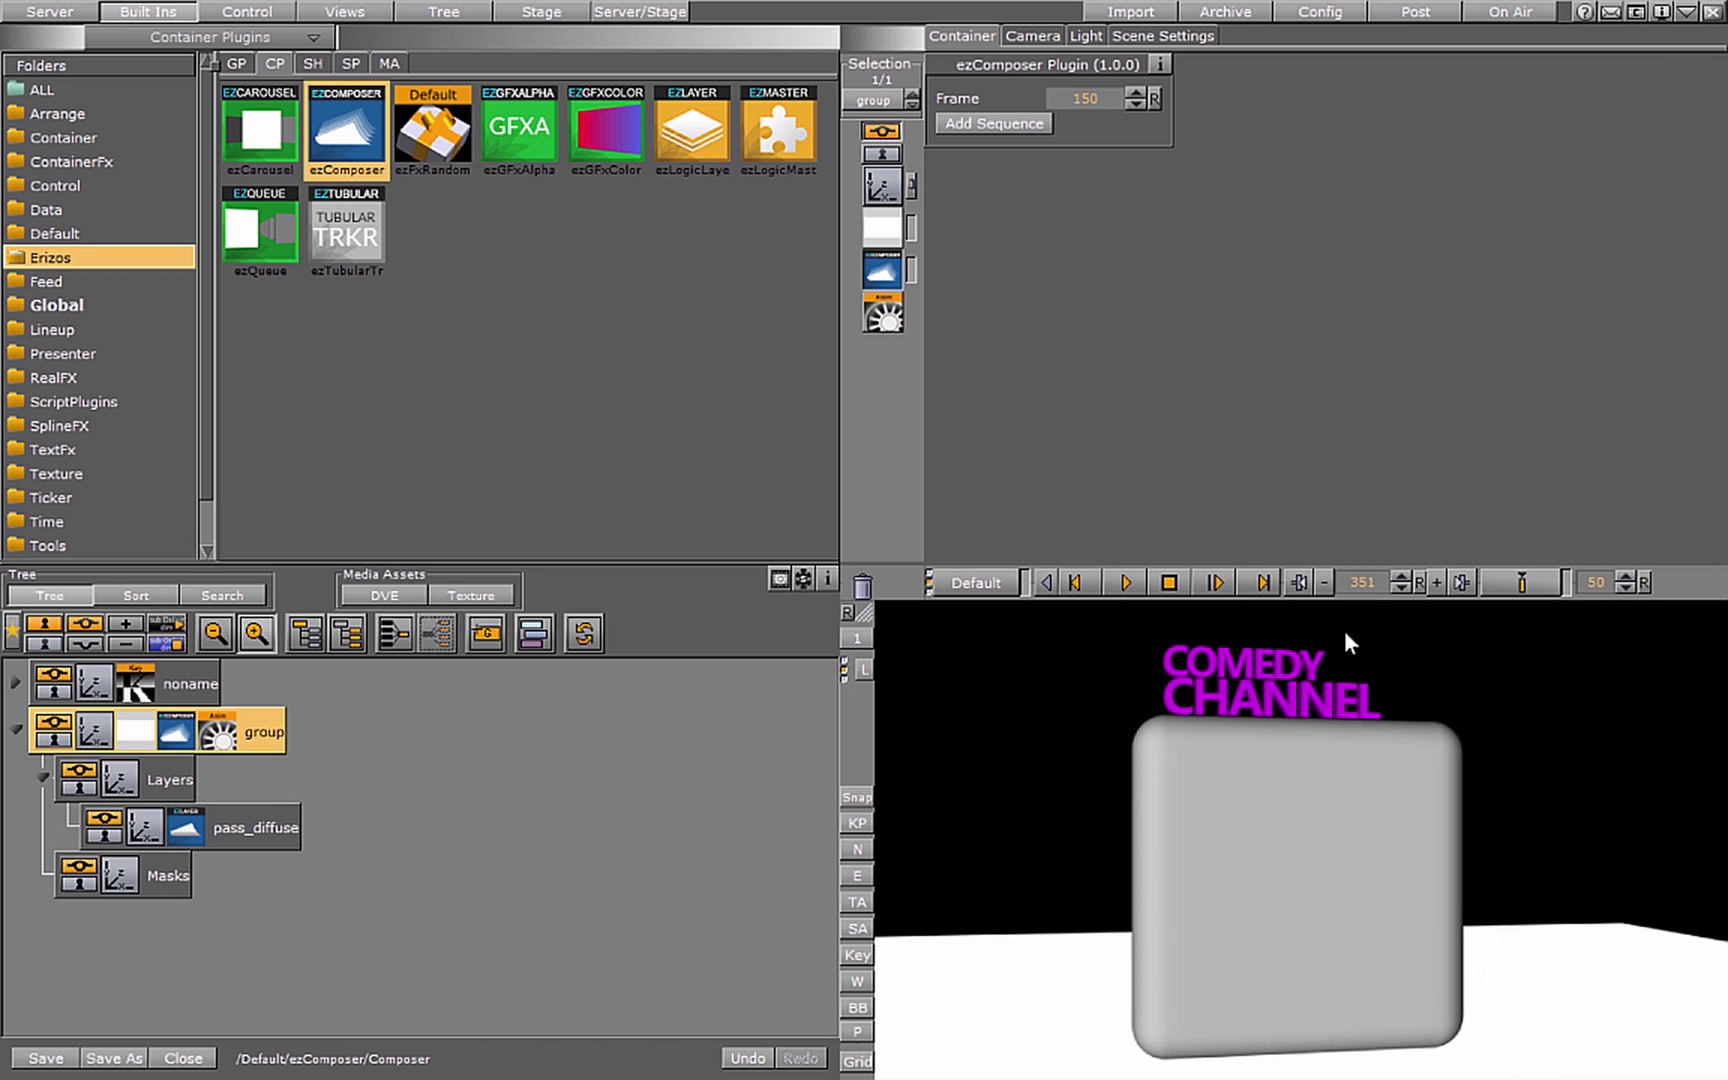
left_click(1169, 582)
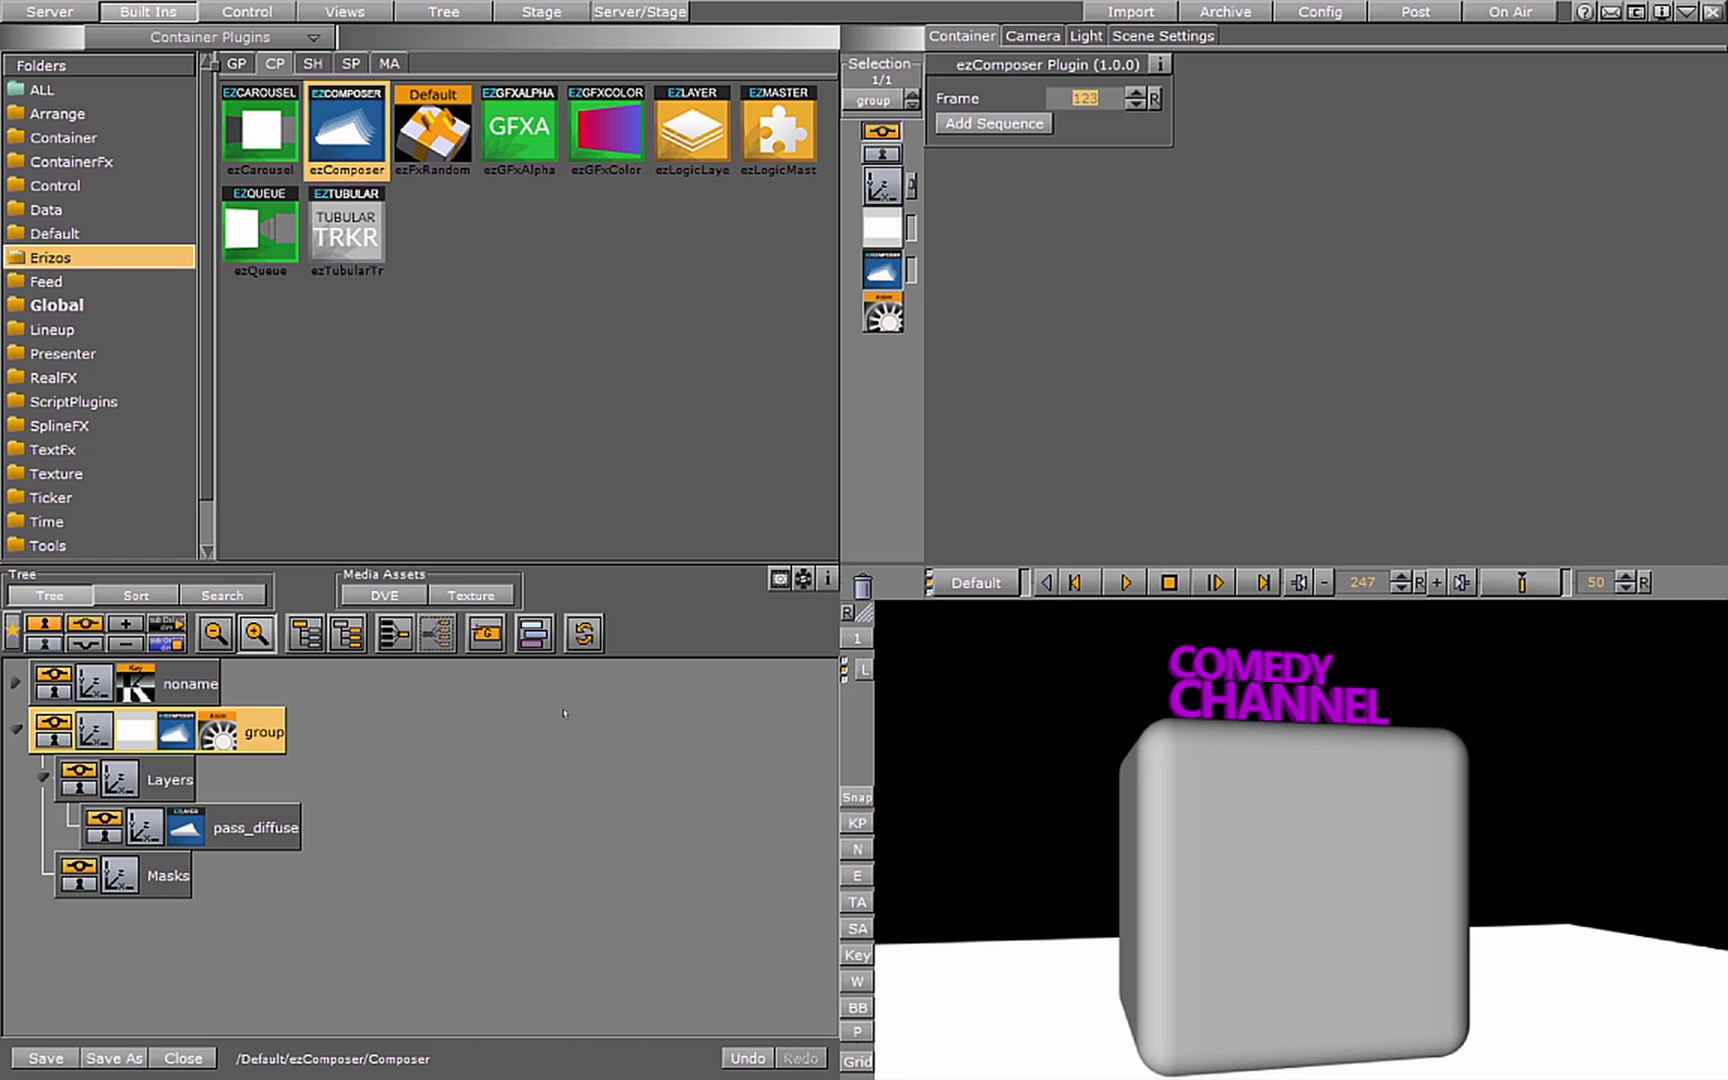
Add the pass_uv.ezs sequence to the ezComposer group and play back the animation.
left_click(994, 123)
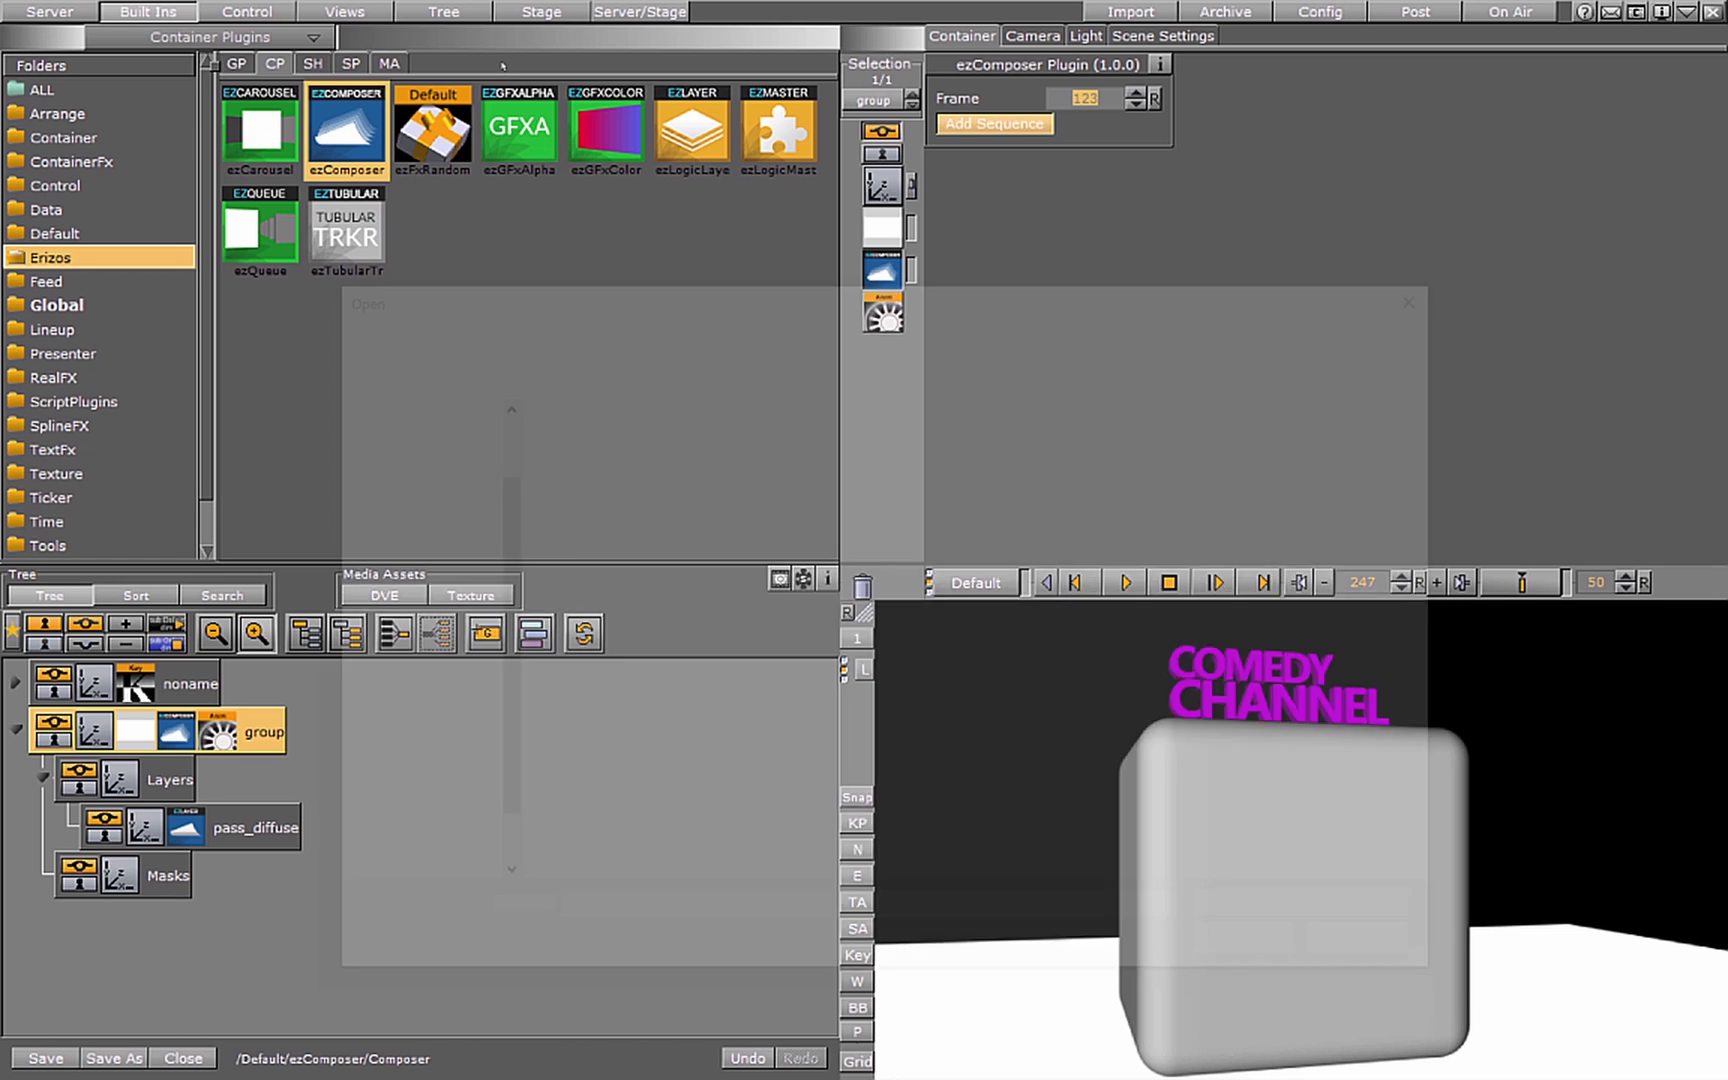
double_click(595, 625)
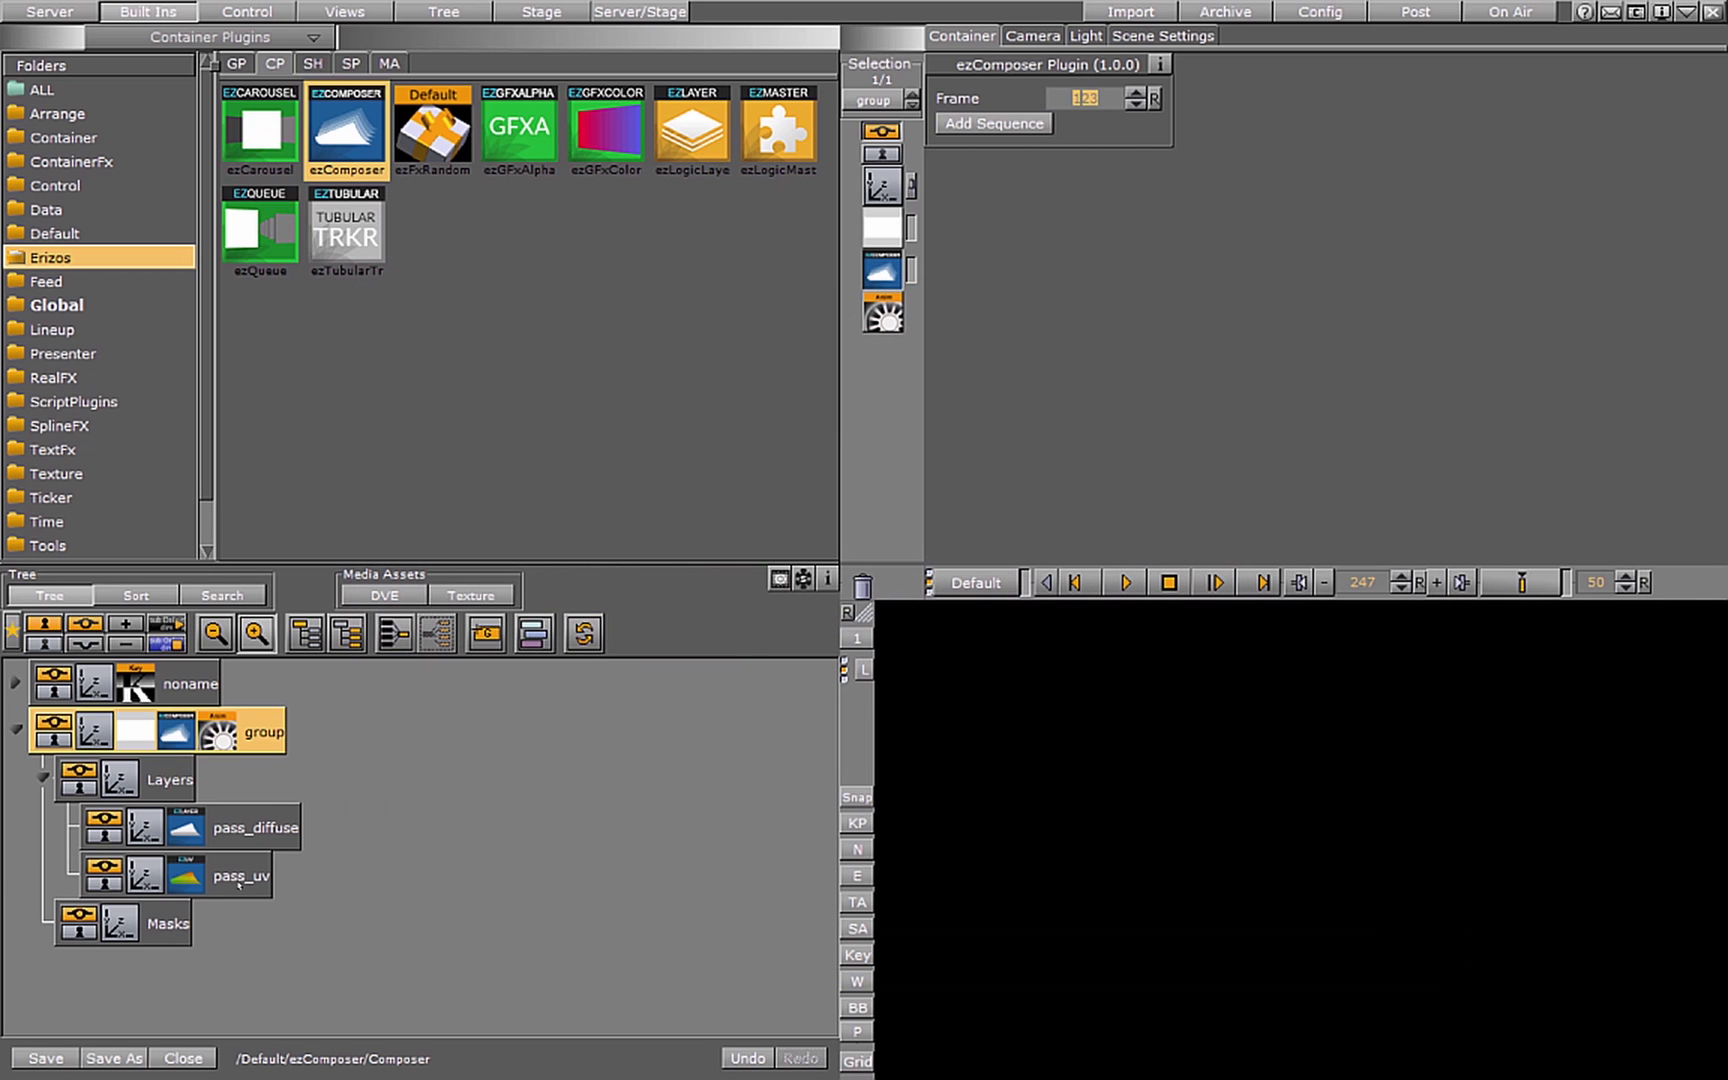
left_click(1125, 582)
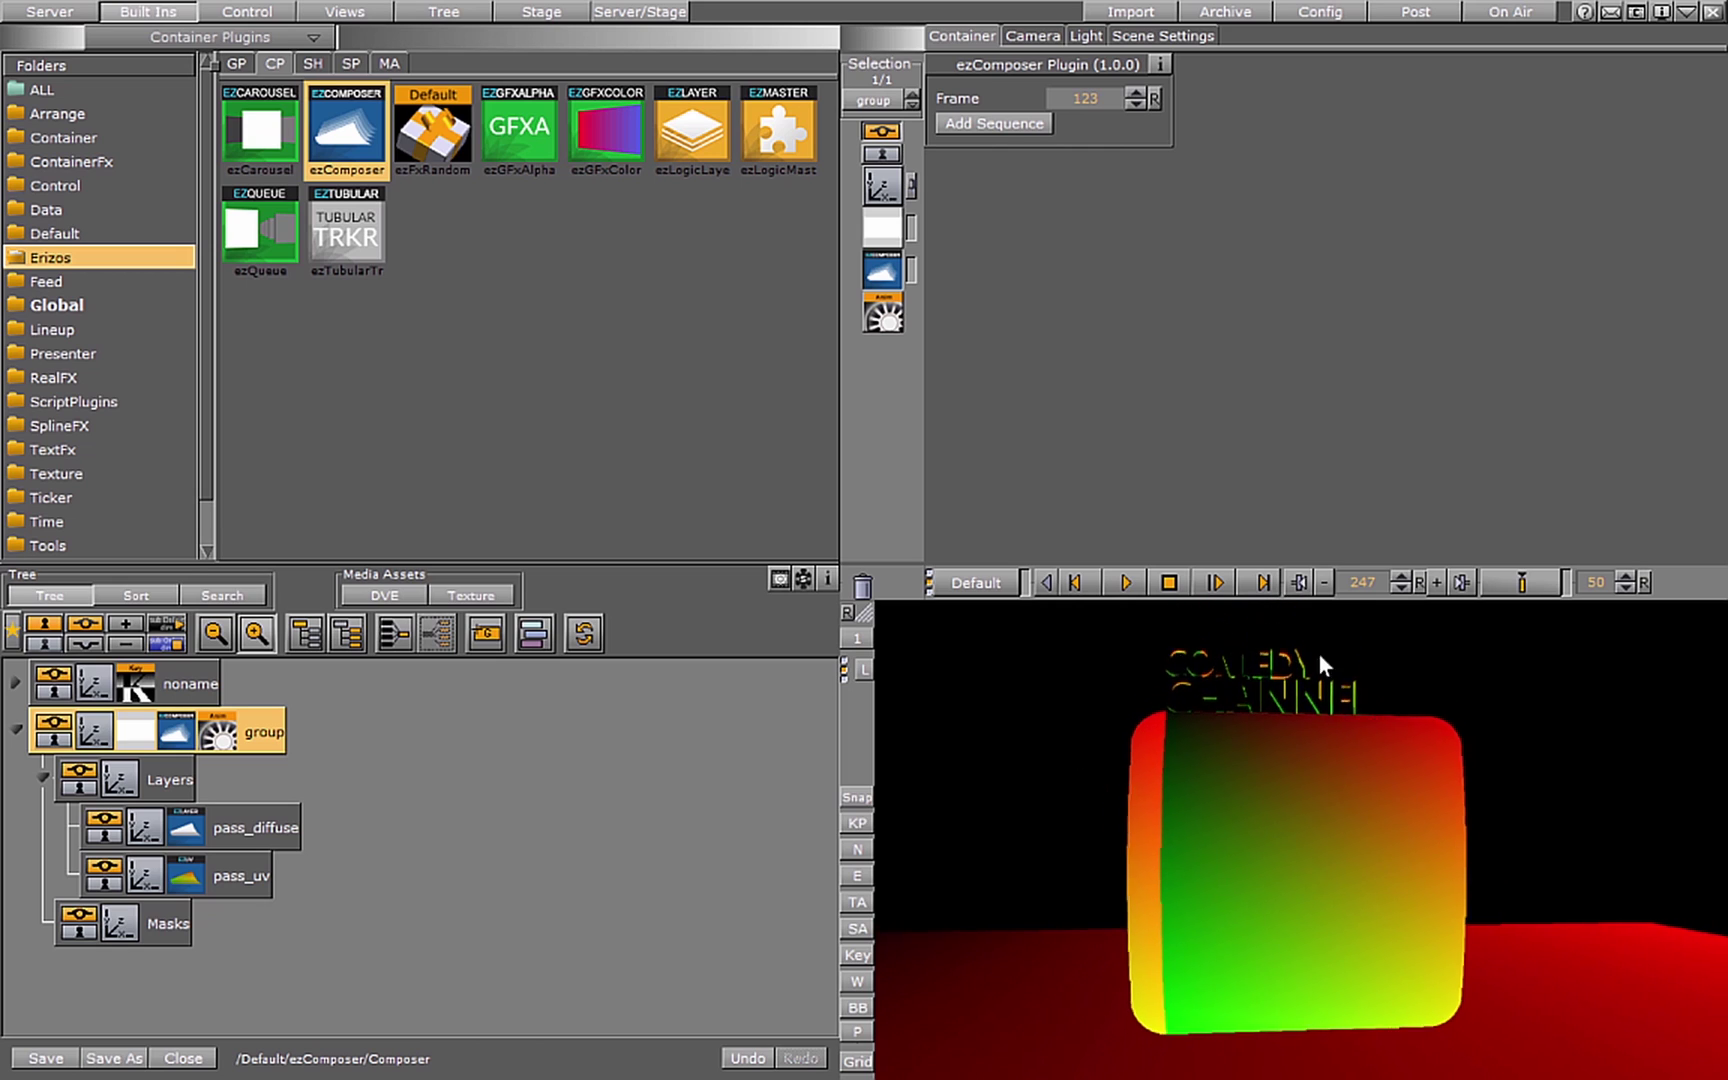
left_click(1168, 582)
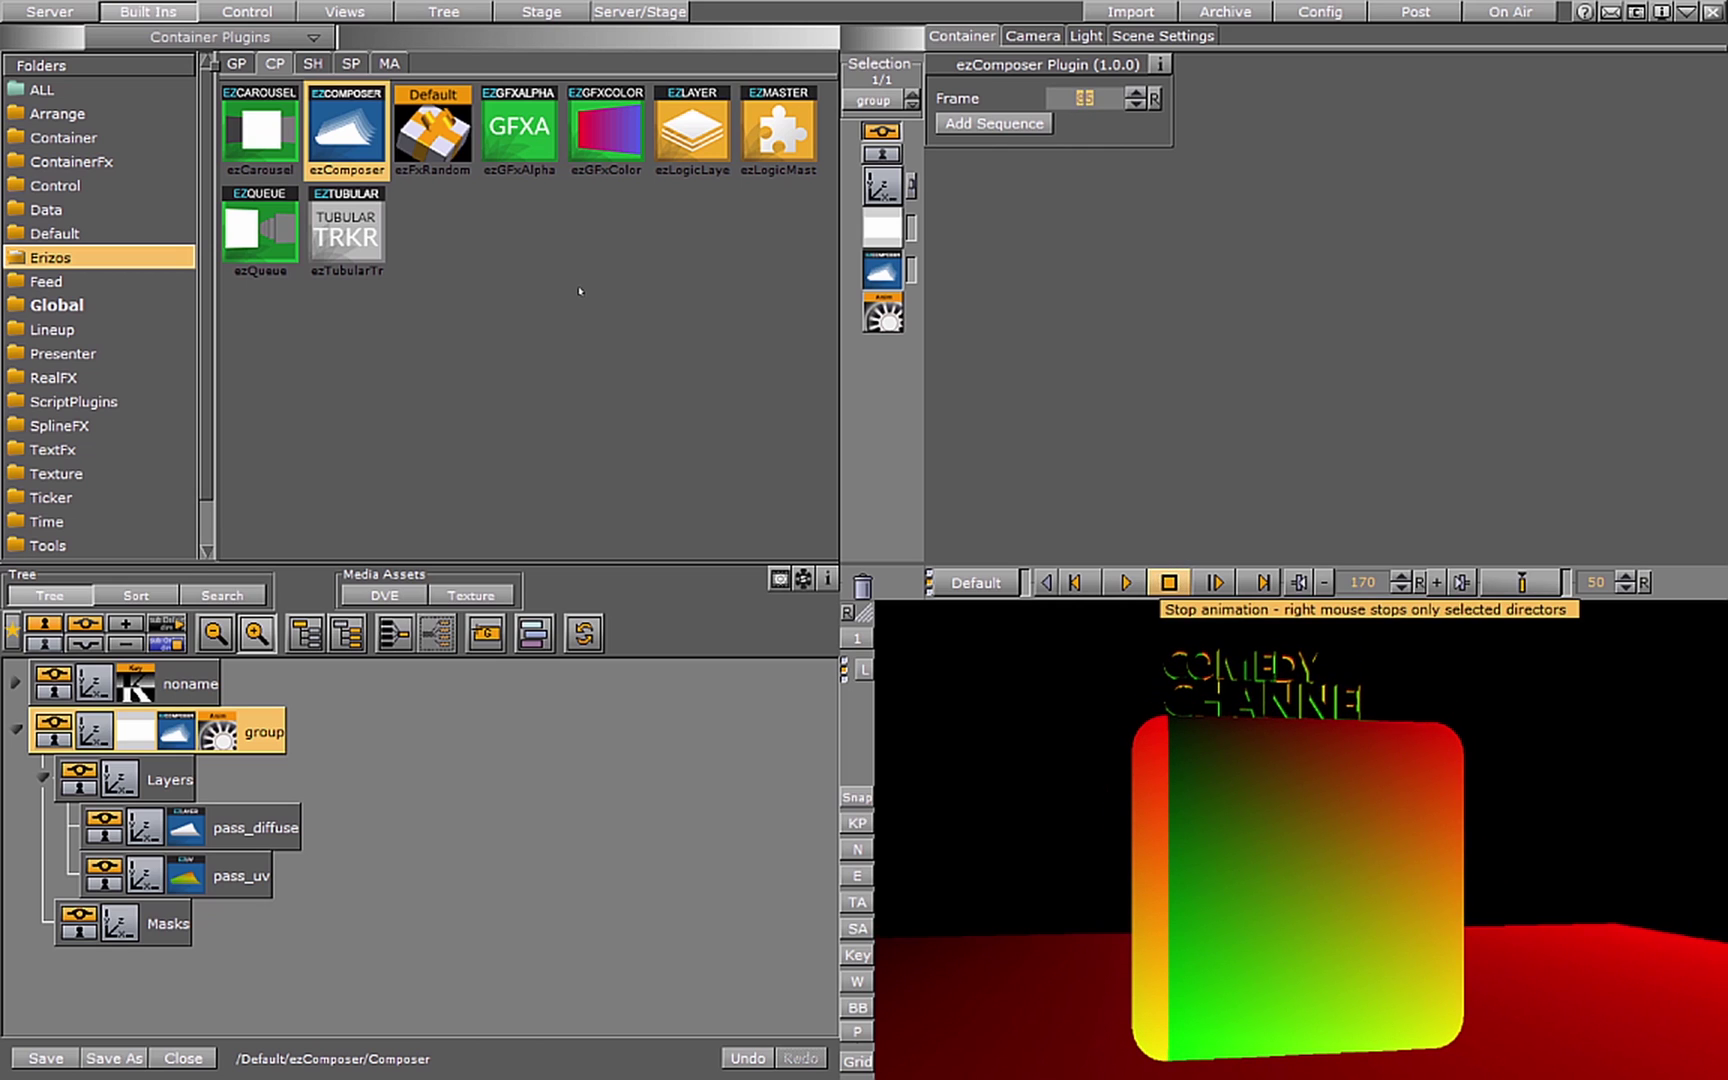
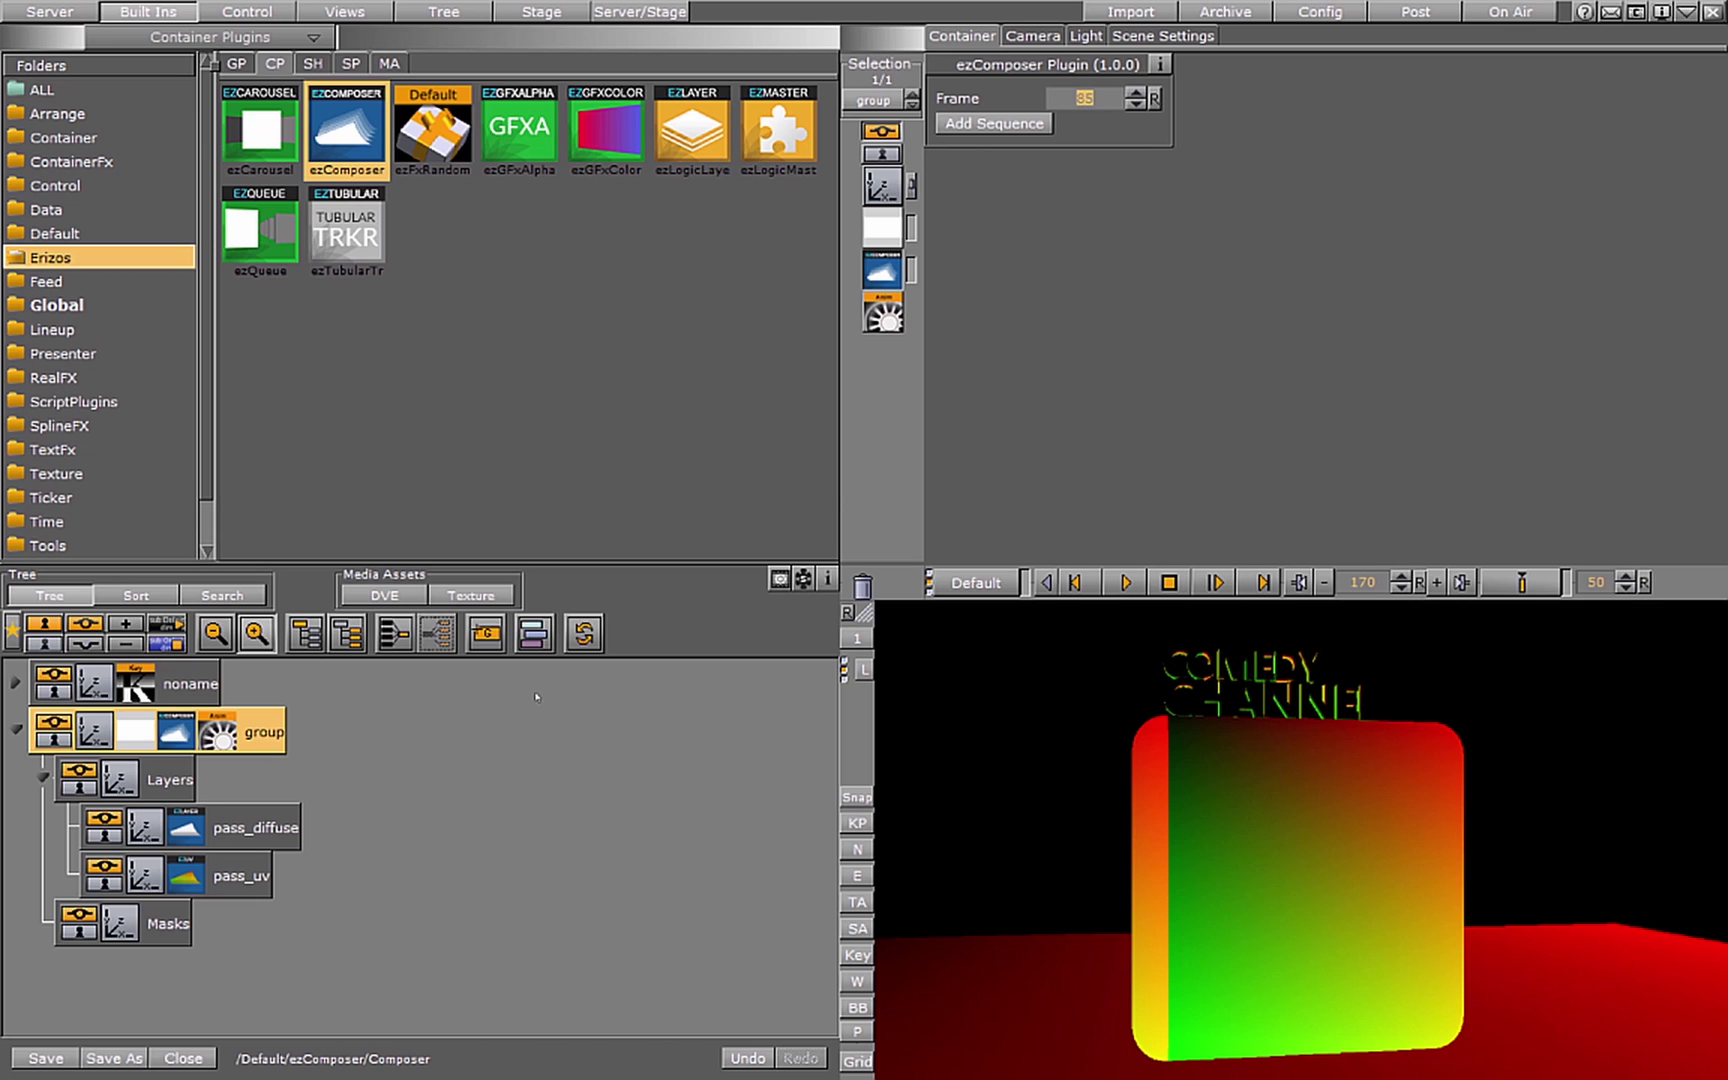
Add the mask sequences pass_object_1_.ezs, pass_object_2_.ezs and pass_object_3_.ezs, and open the plugin settings of the pass_object_1_ mask.
left_click(993, 123)
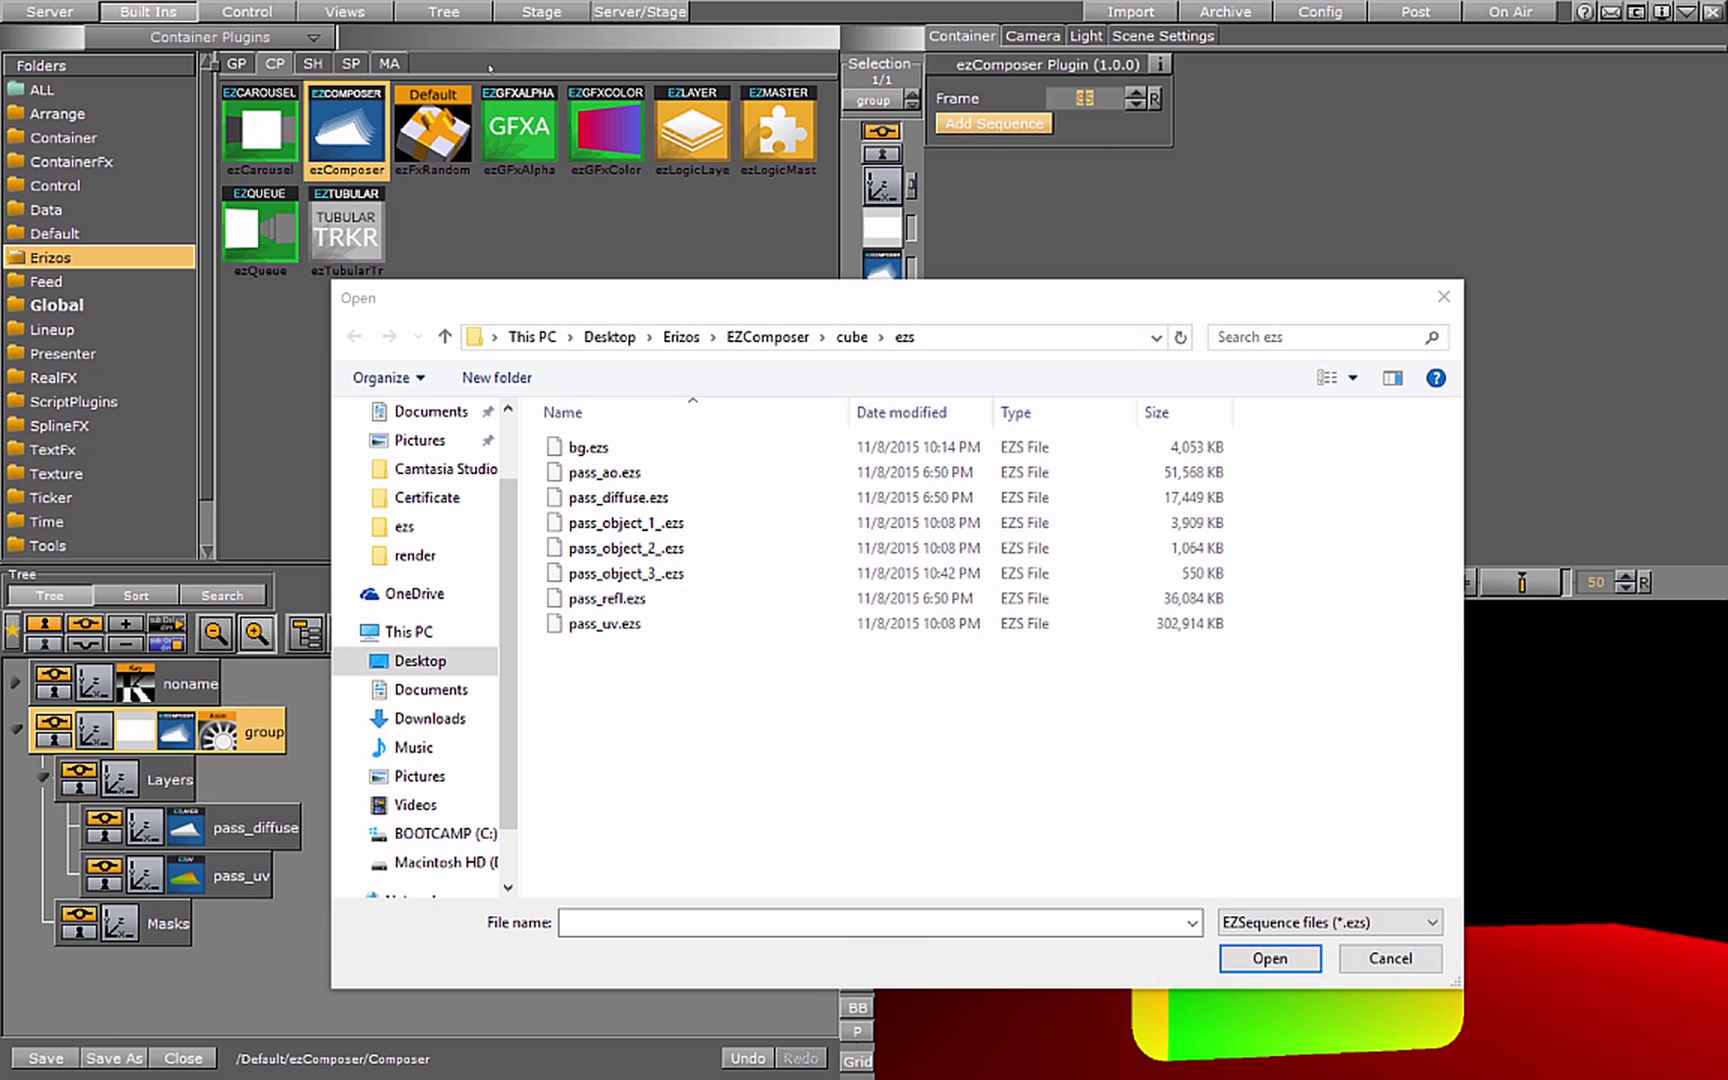
left_click(690, 524)
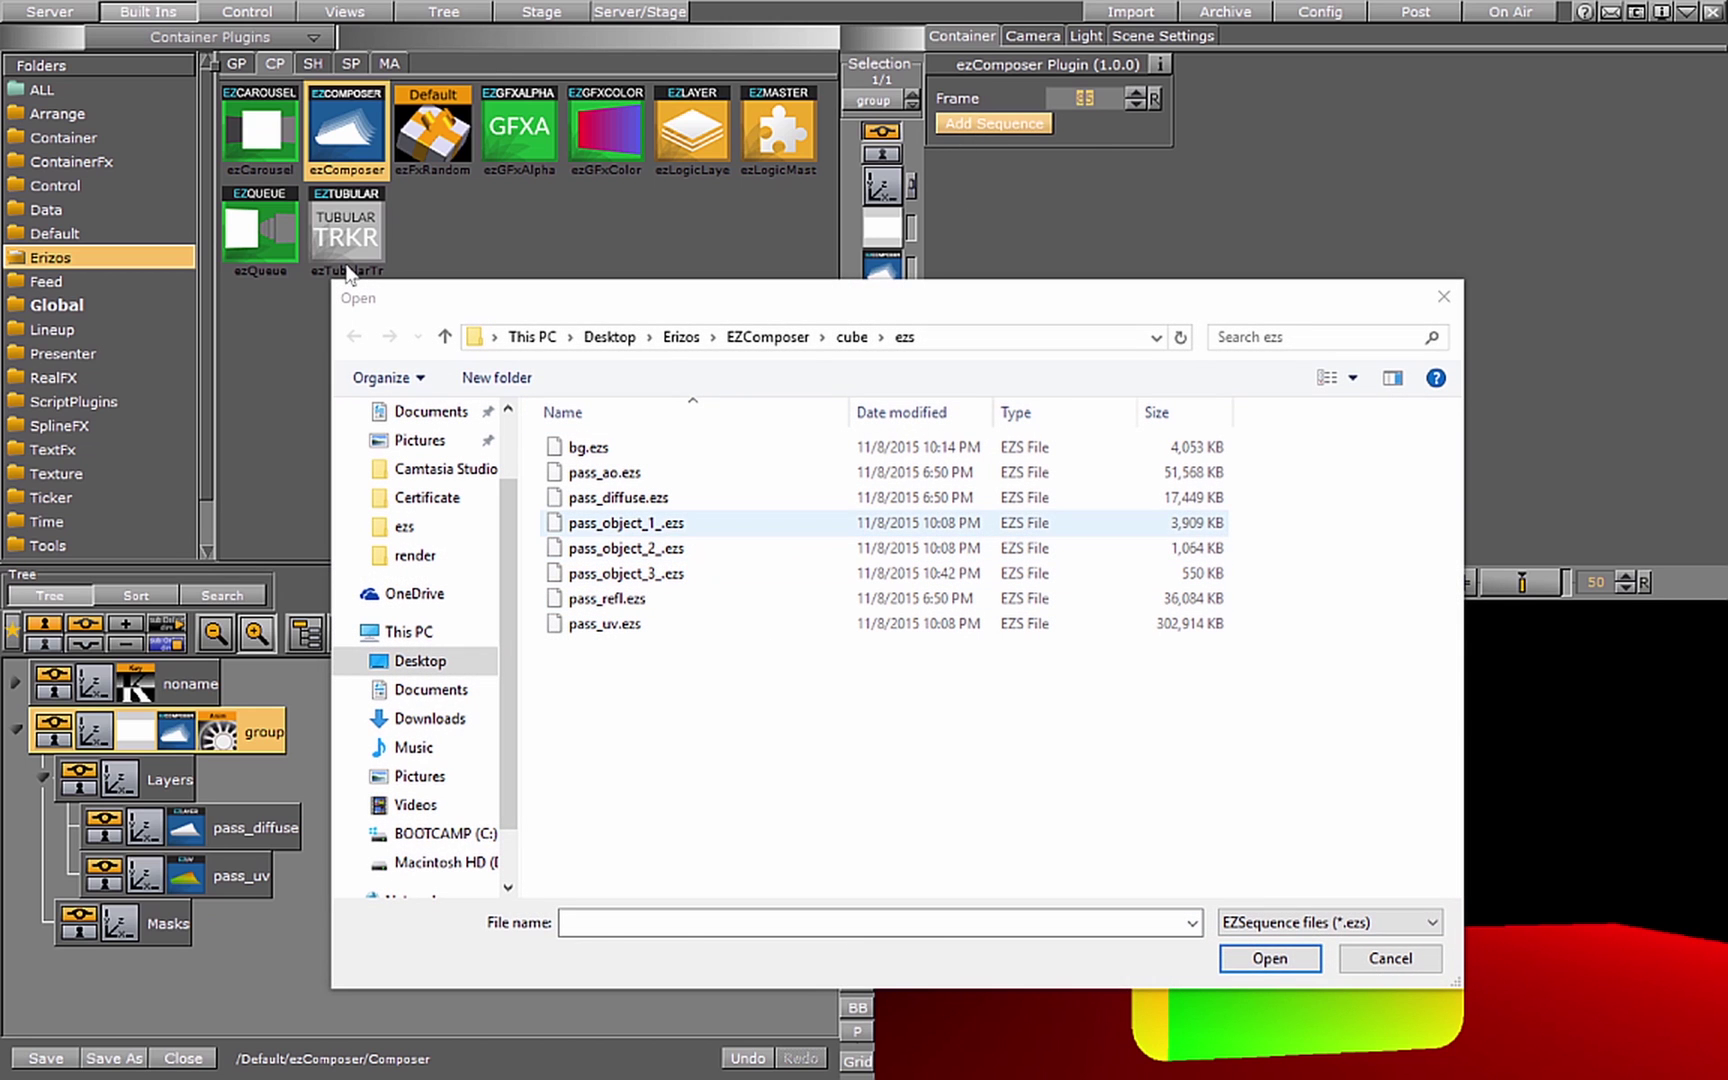
left_click(690, 573, "shift")
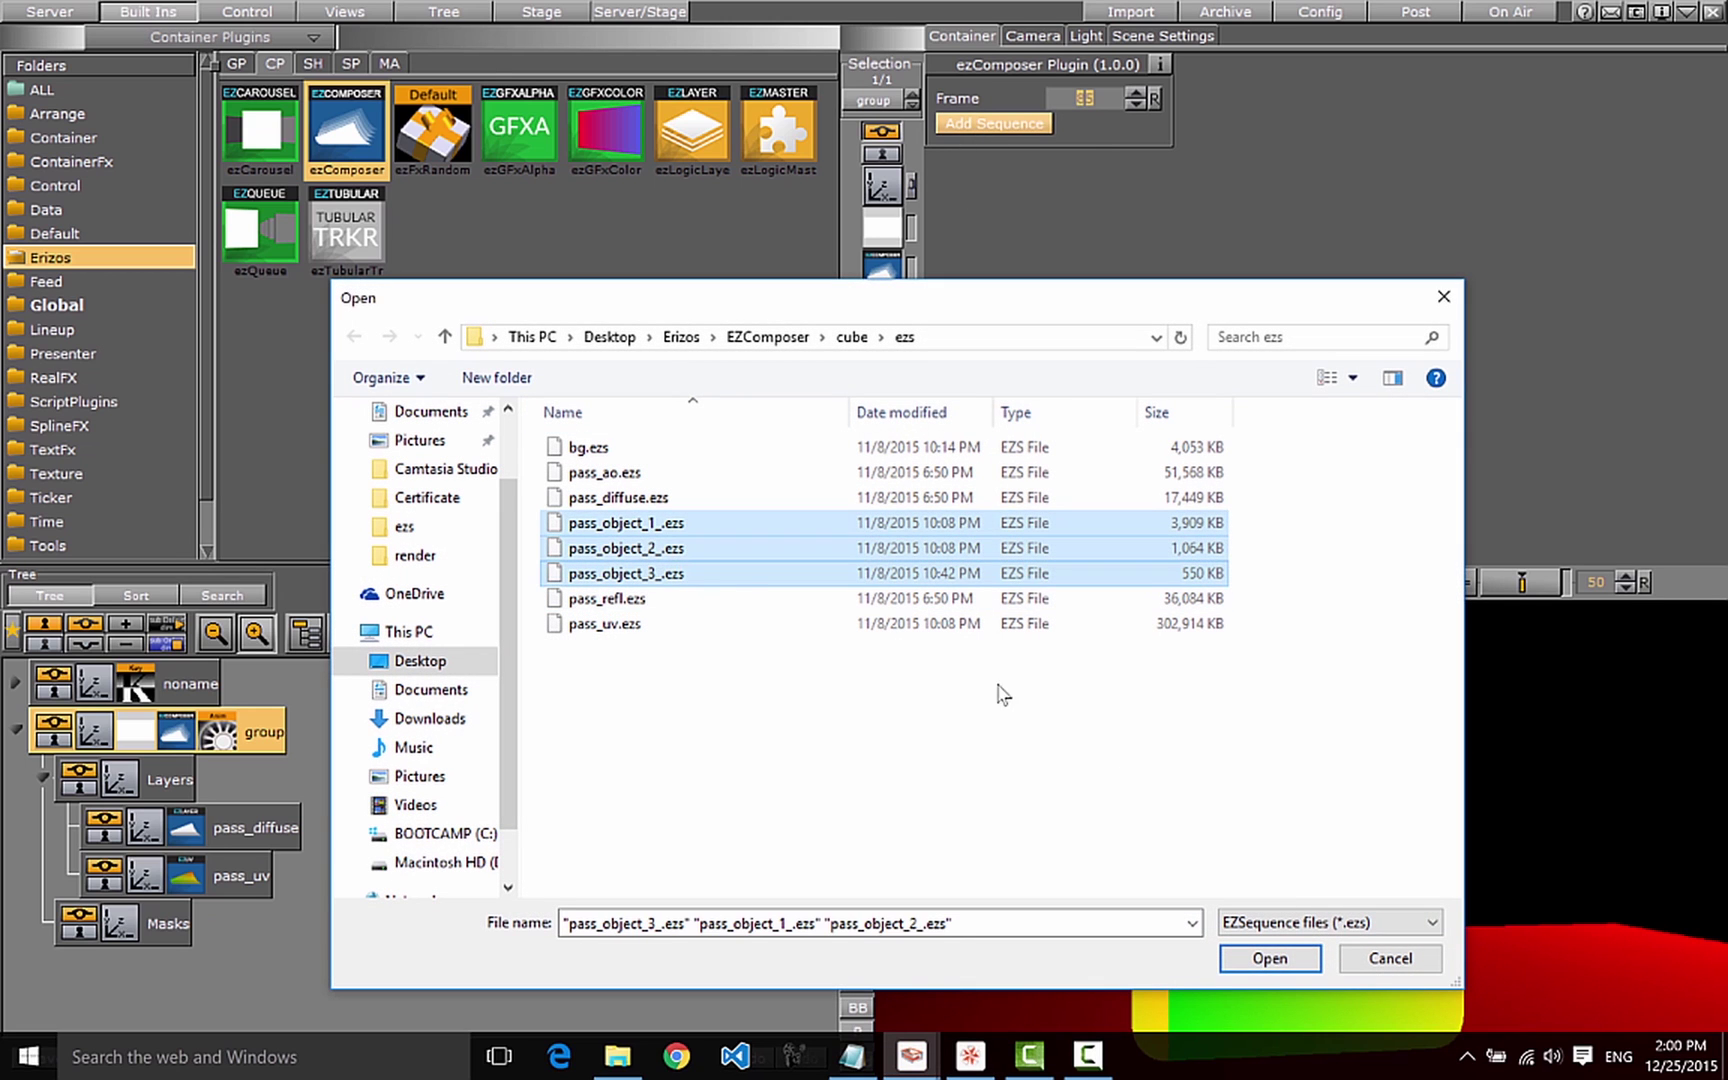
left_click(1270, 958)
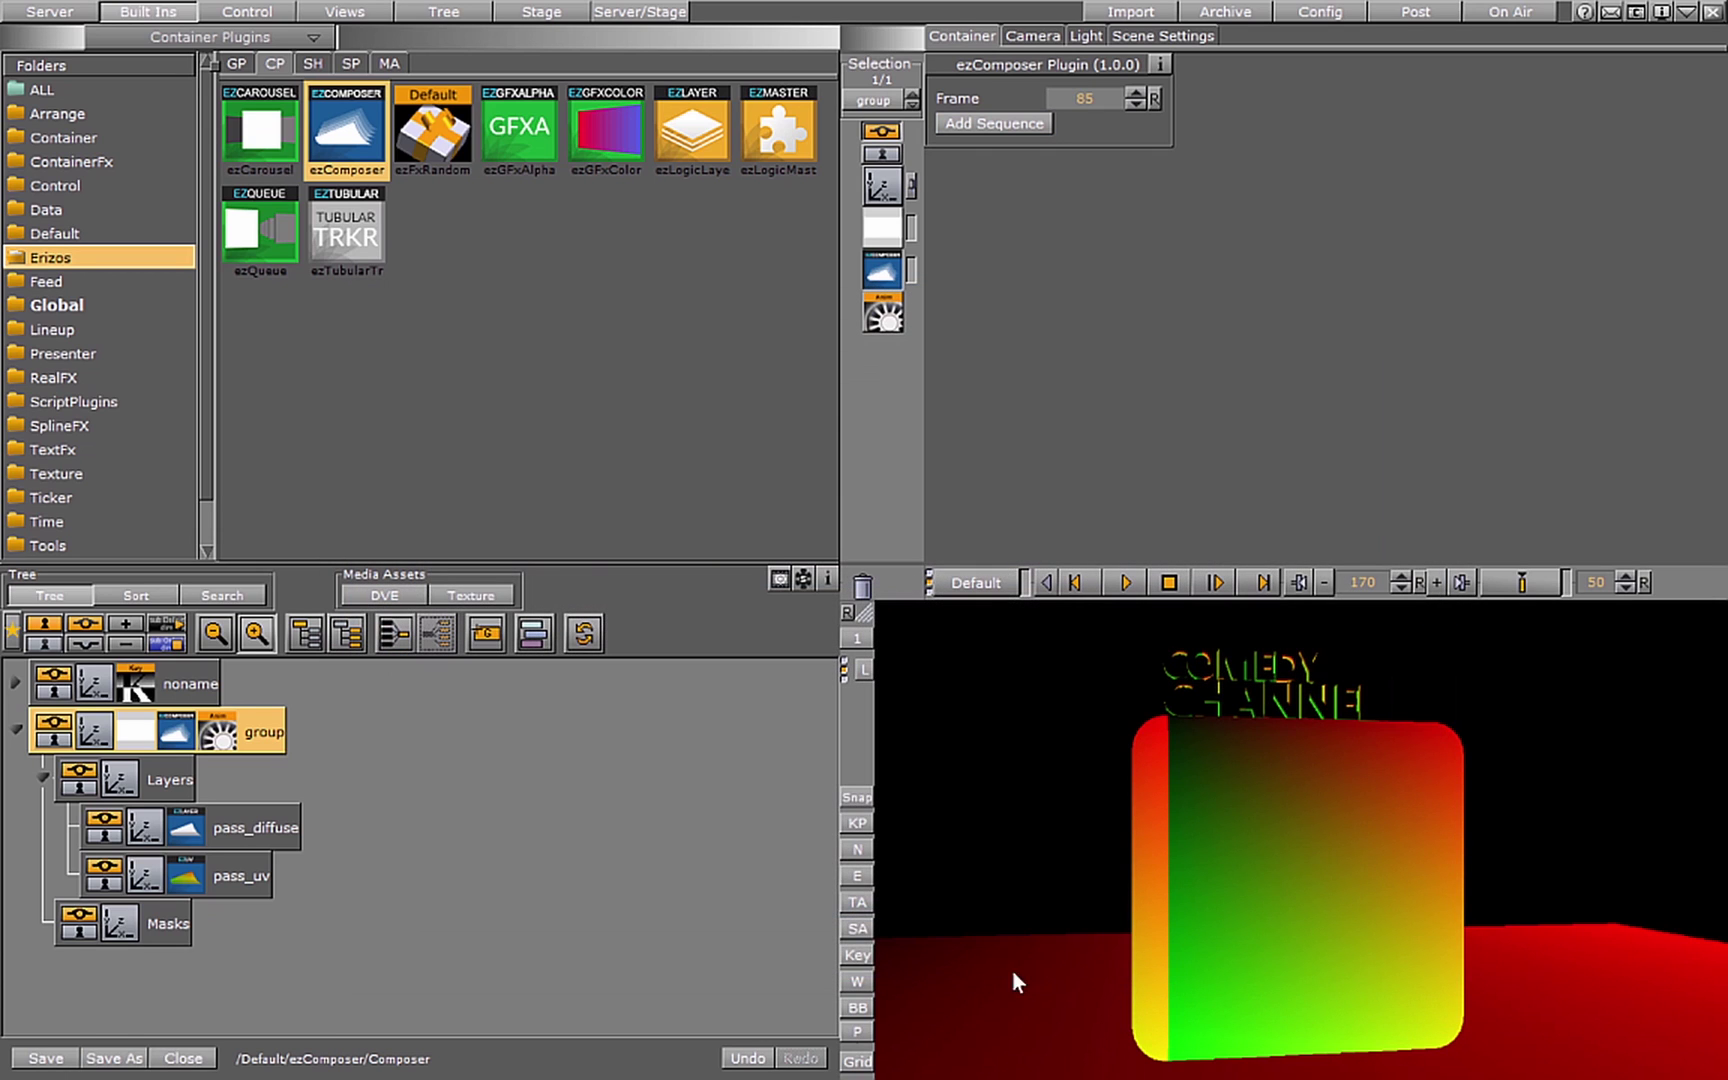
scroll(830, 873, "down", 1)
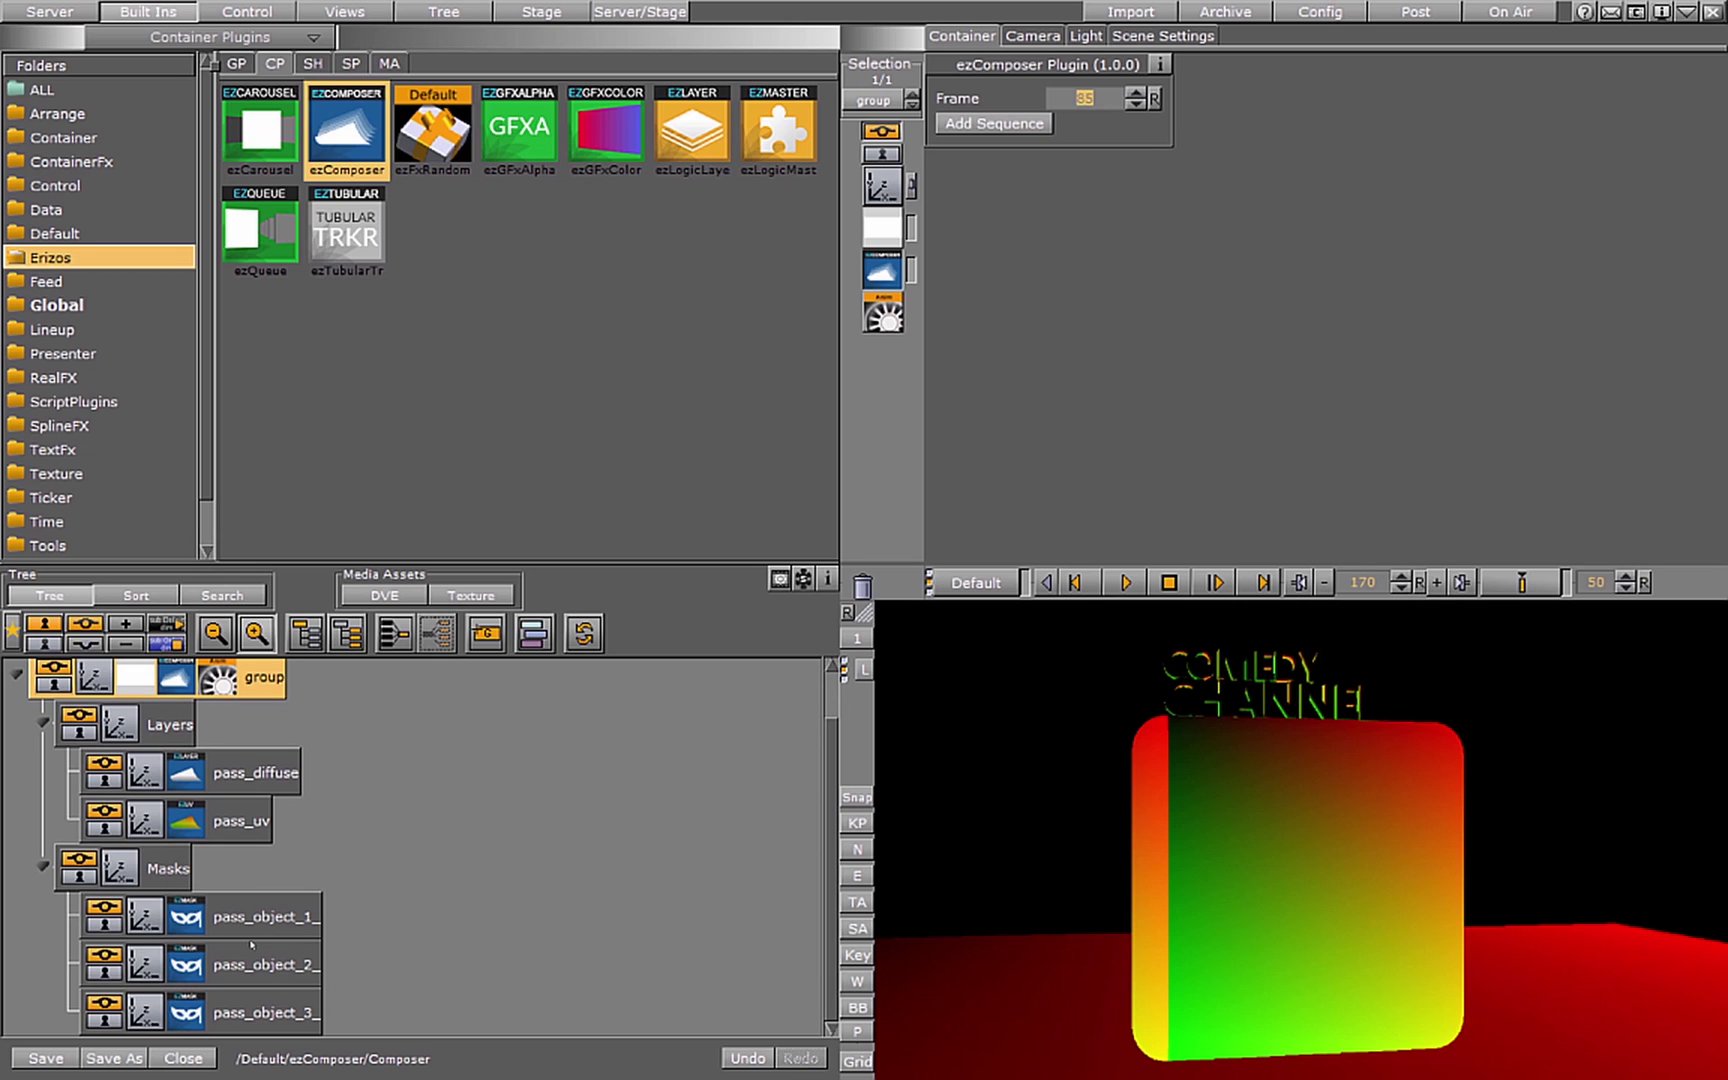
left_click(186, 916)
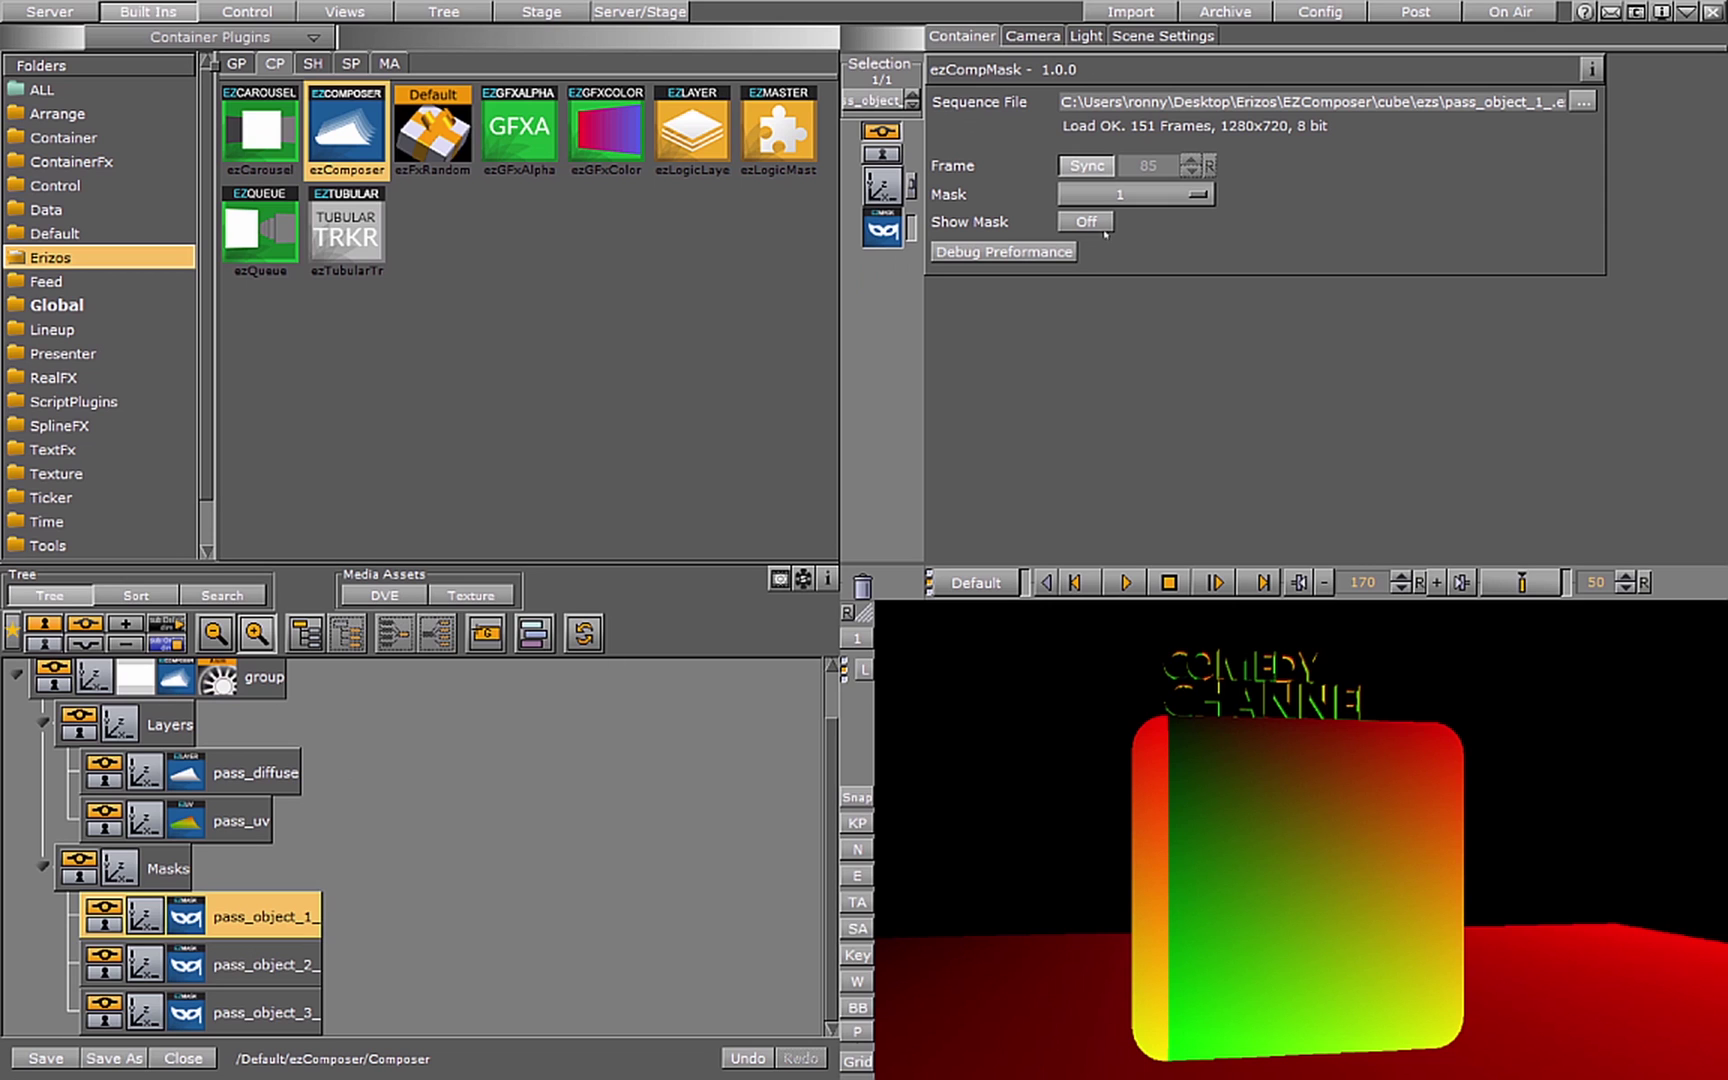
Preview the pass_object_1_ mask during playback, hide the preview, and assign the sequence to mask 2.
left_click(1086, 221)
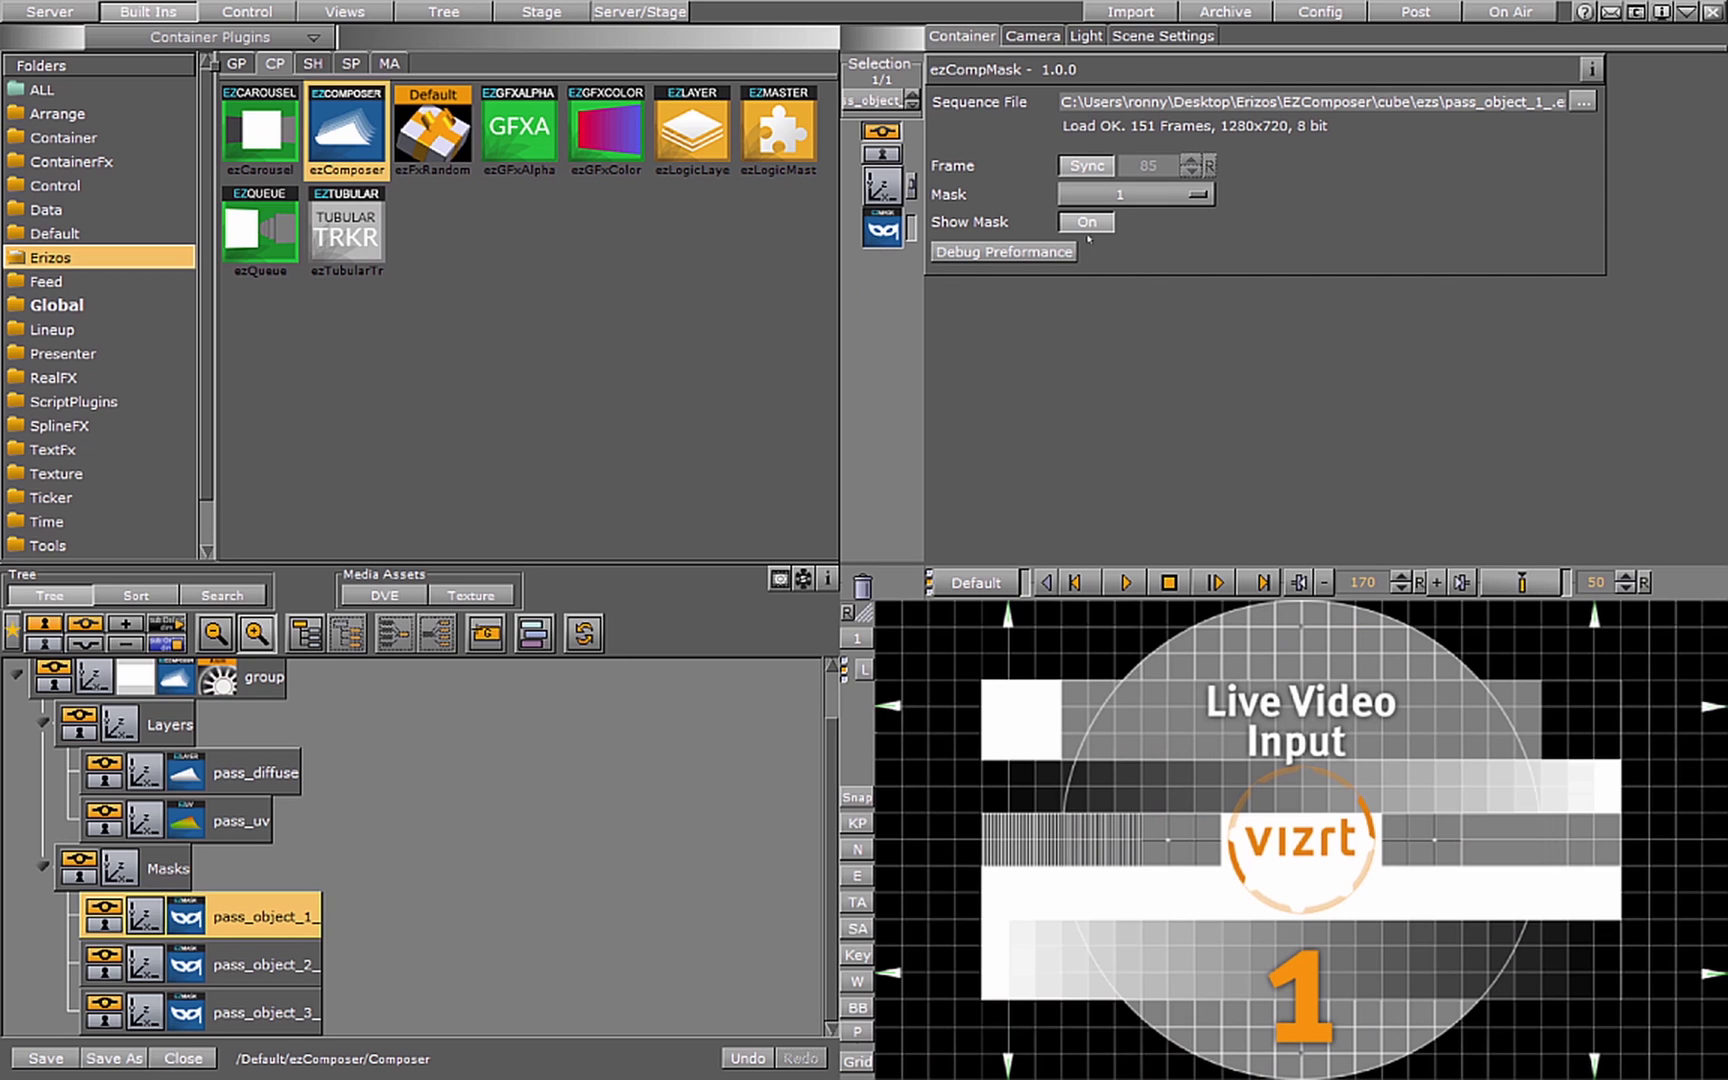
left_click(1125, 582)
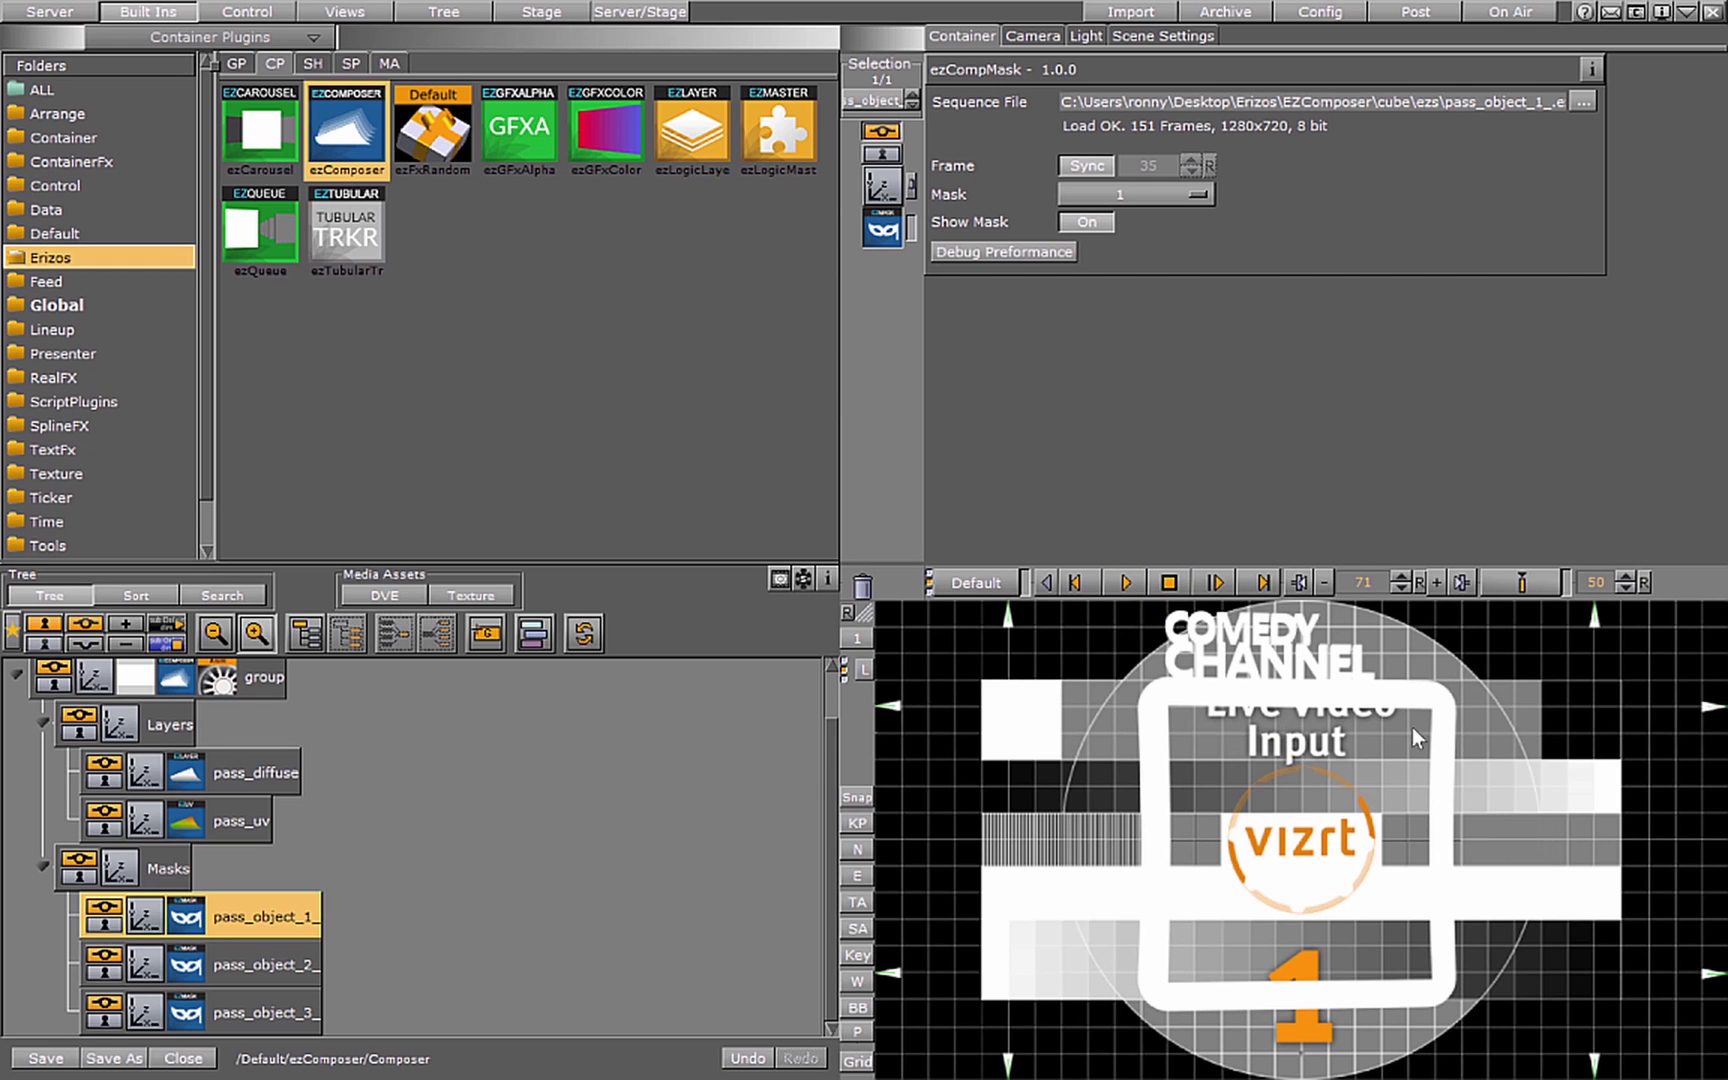
left_click(1086, 222)
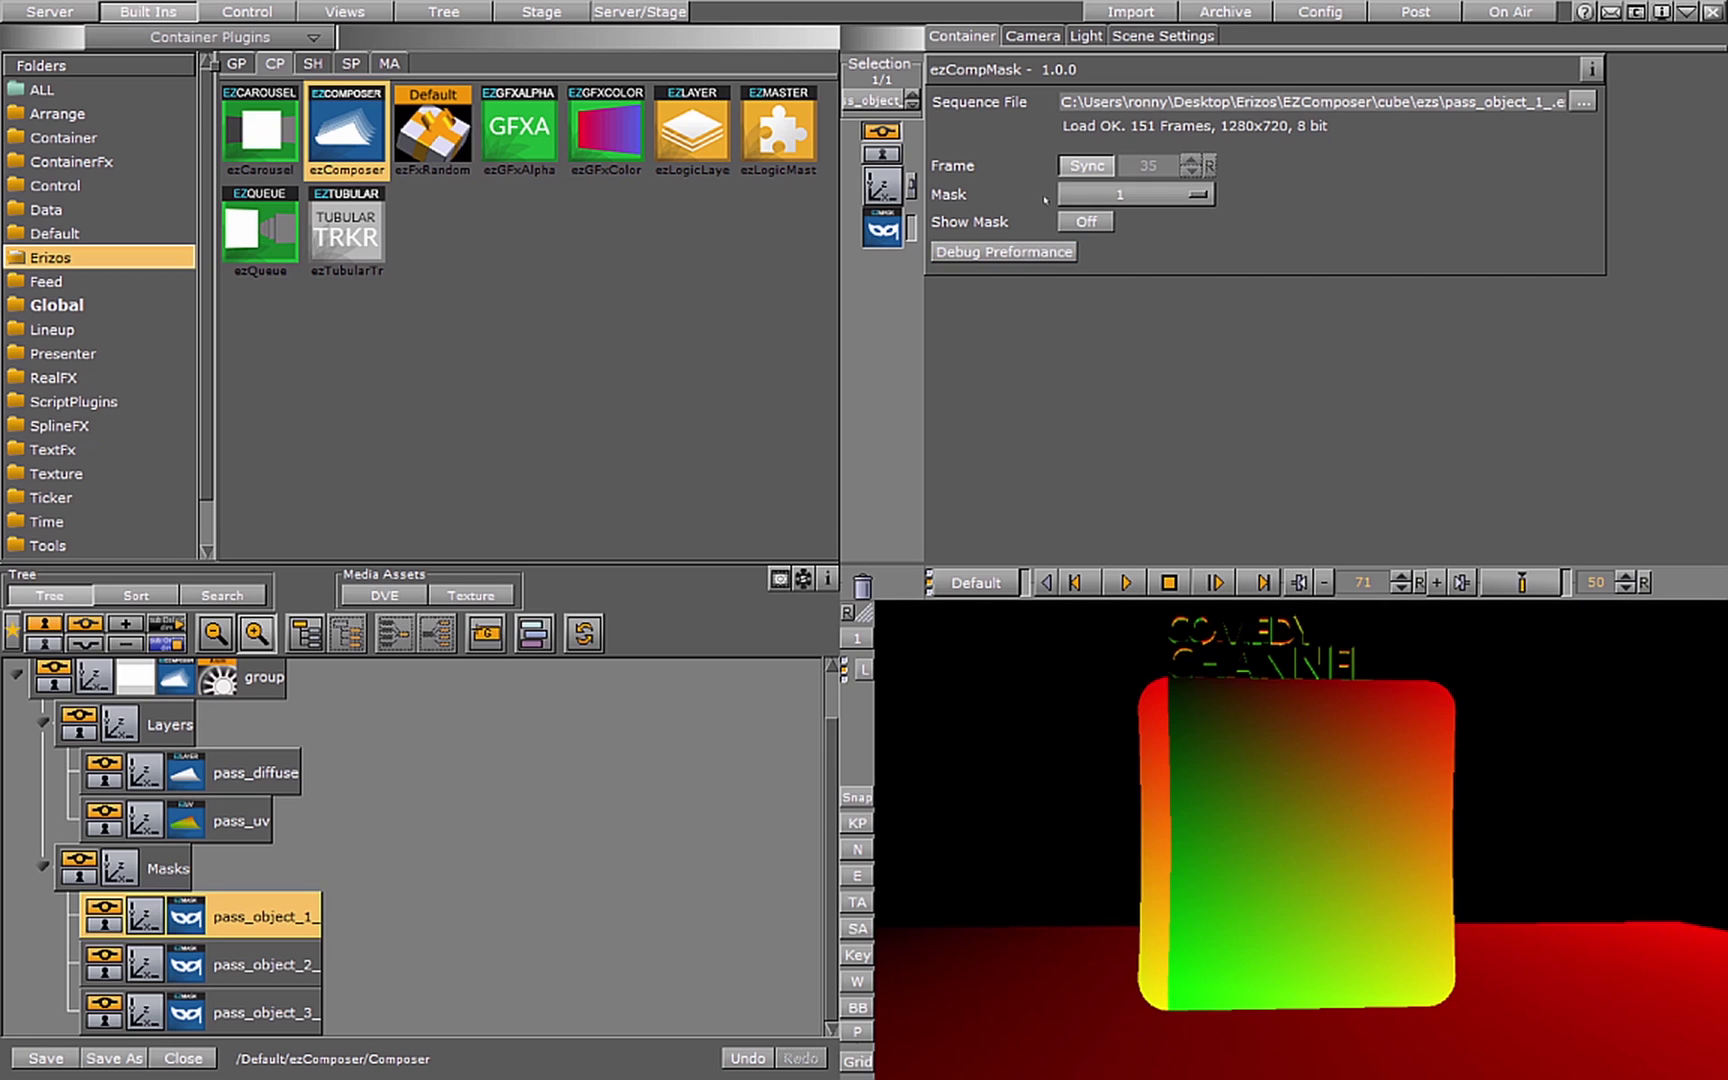
left_click(1195, 194)
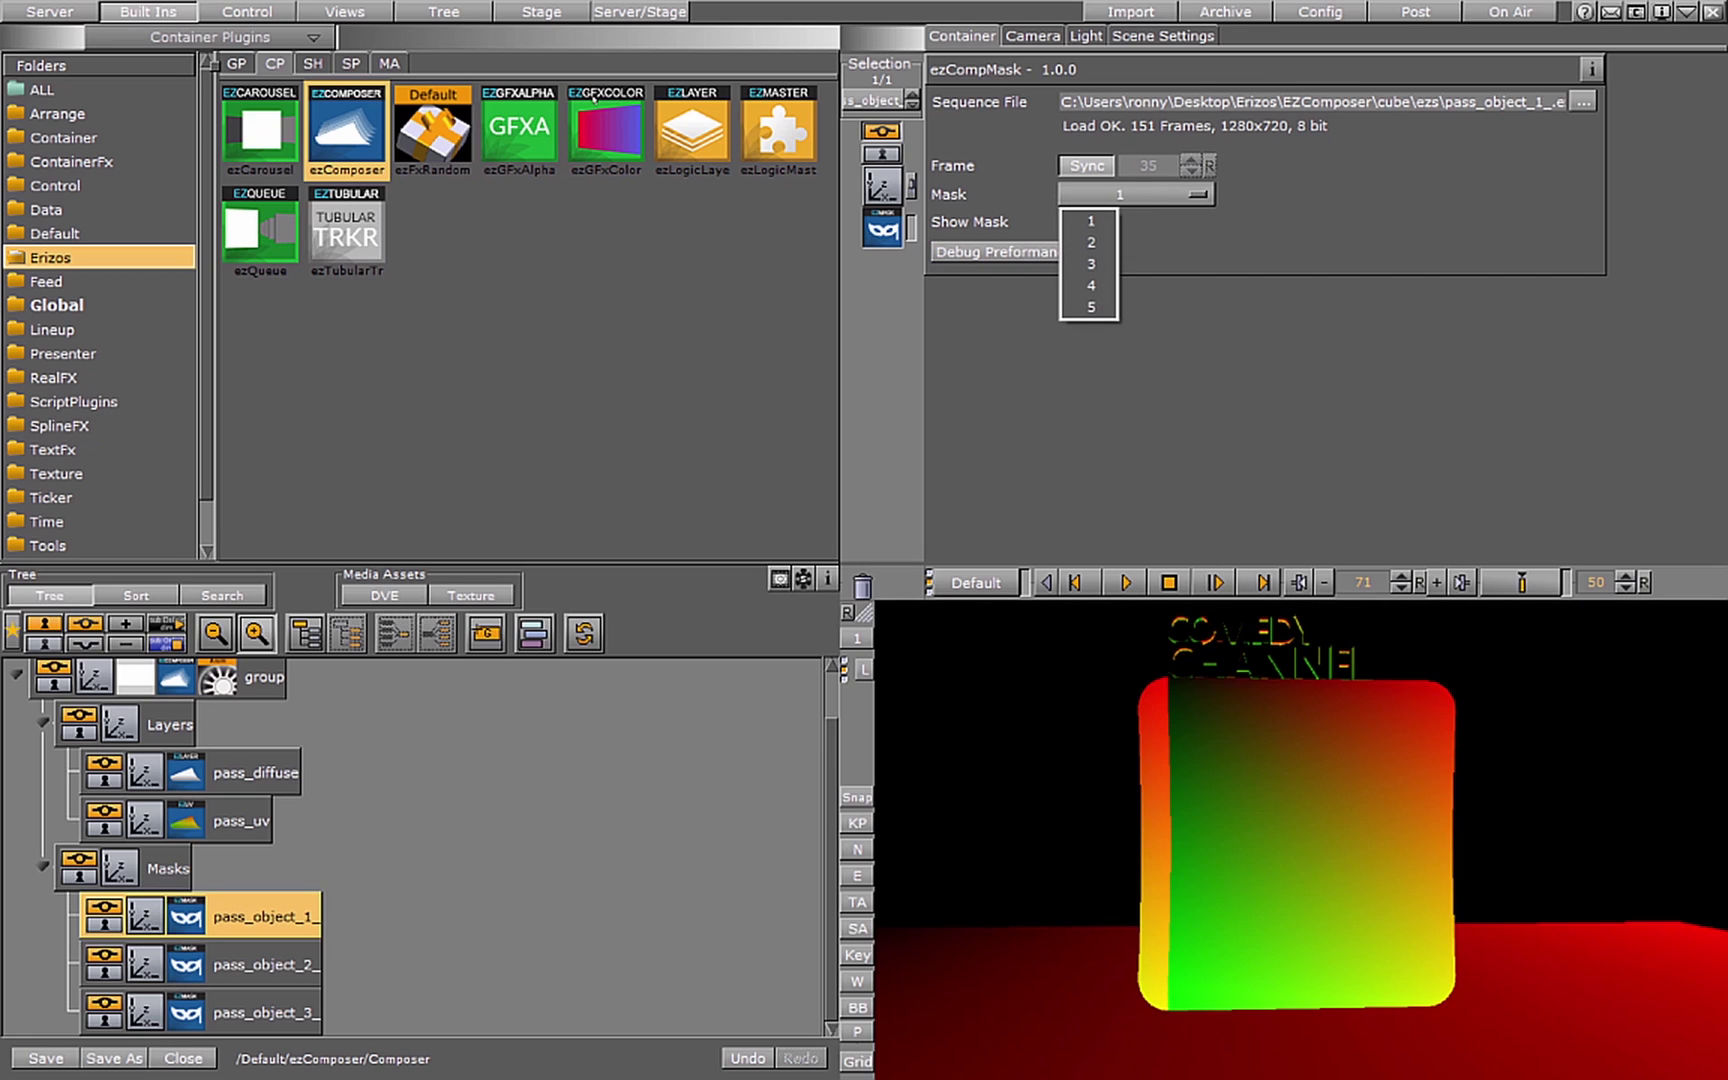
left_click(1112, 240)
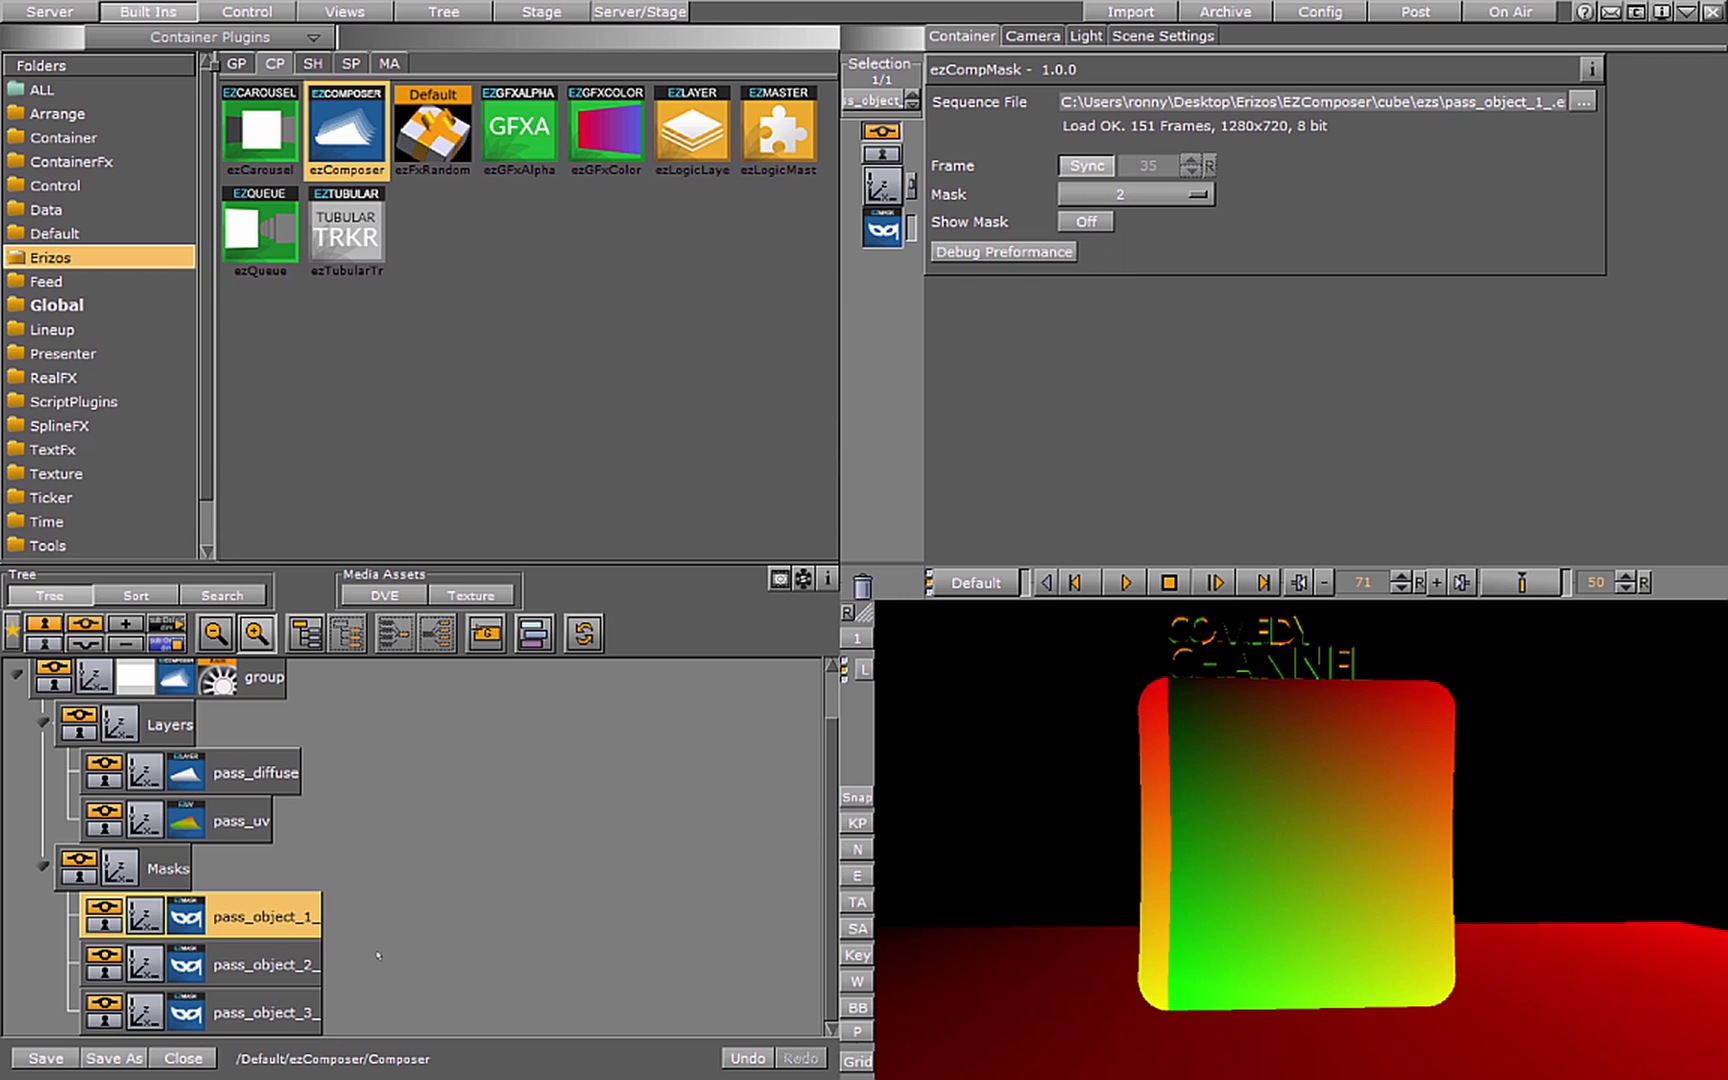
Preview the pass_object_2_ mask, assign the sequence to mask 1, and turn its mask preview off.
left_click(260, 965)
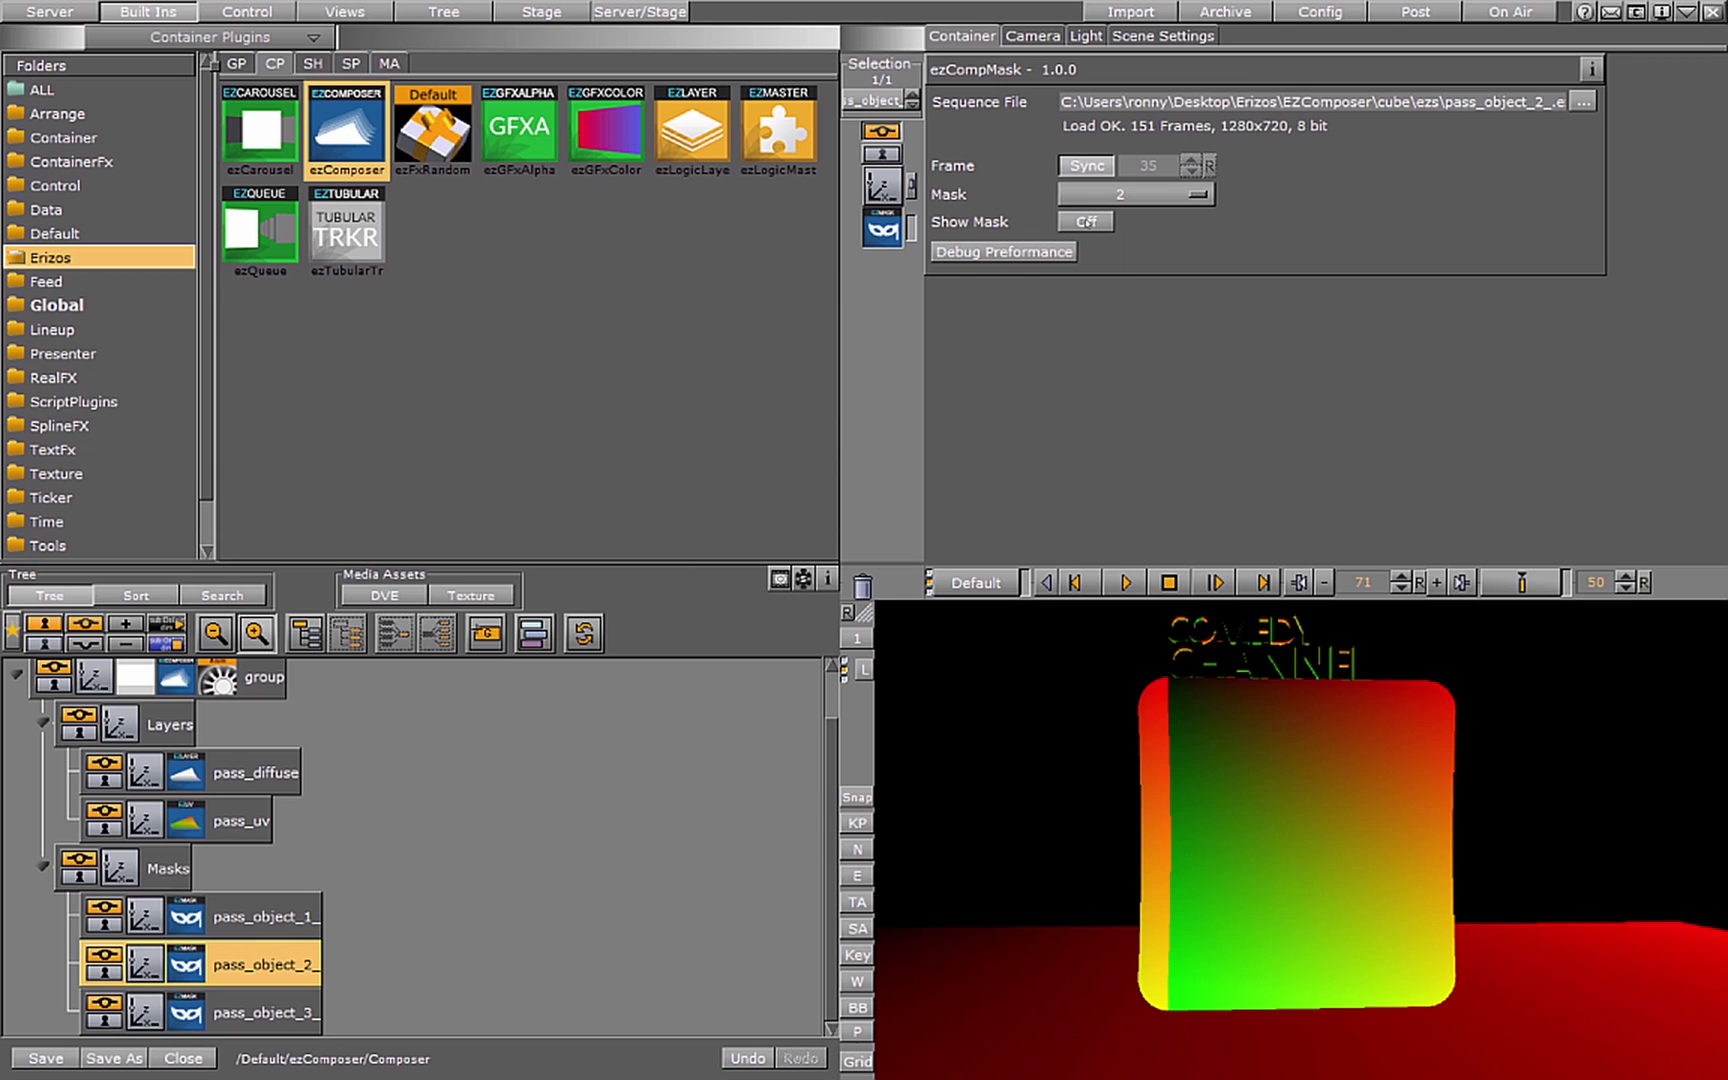
left_click(1086, 221)
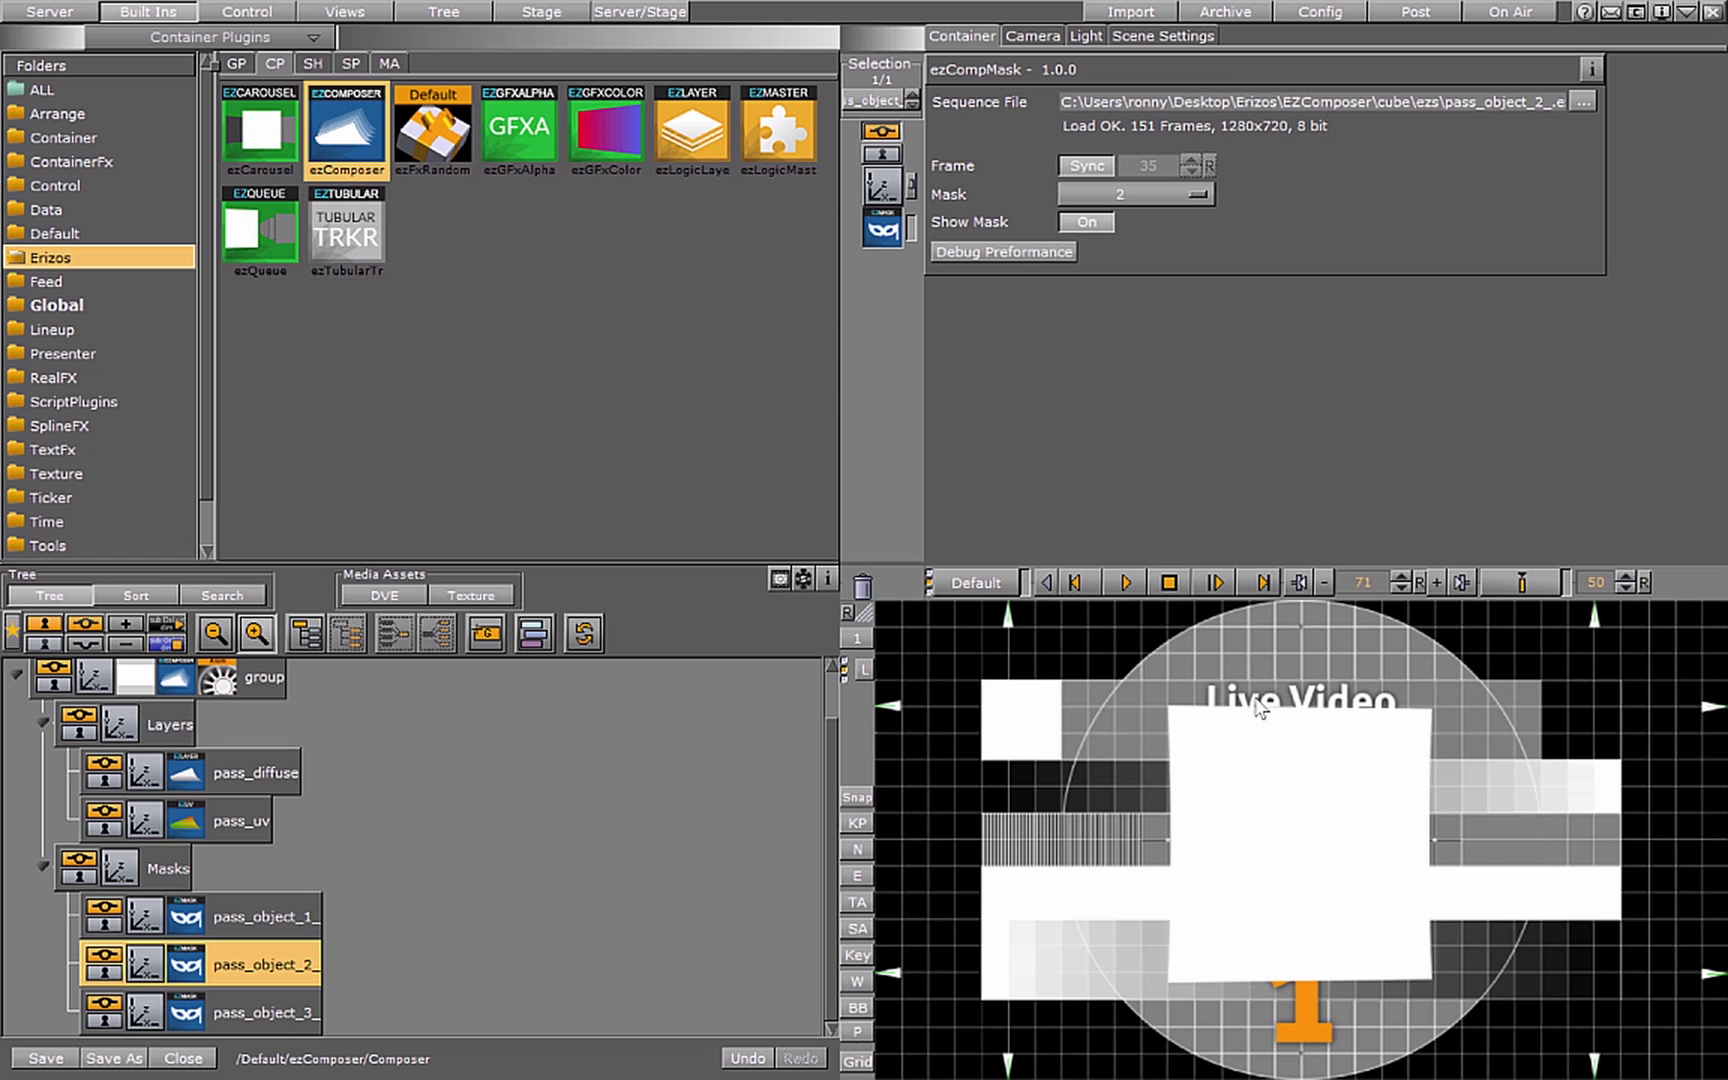
left_click(1128, 195)
left_click(1097, 224)
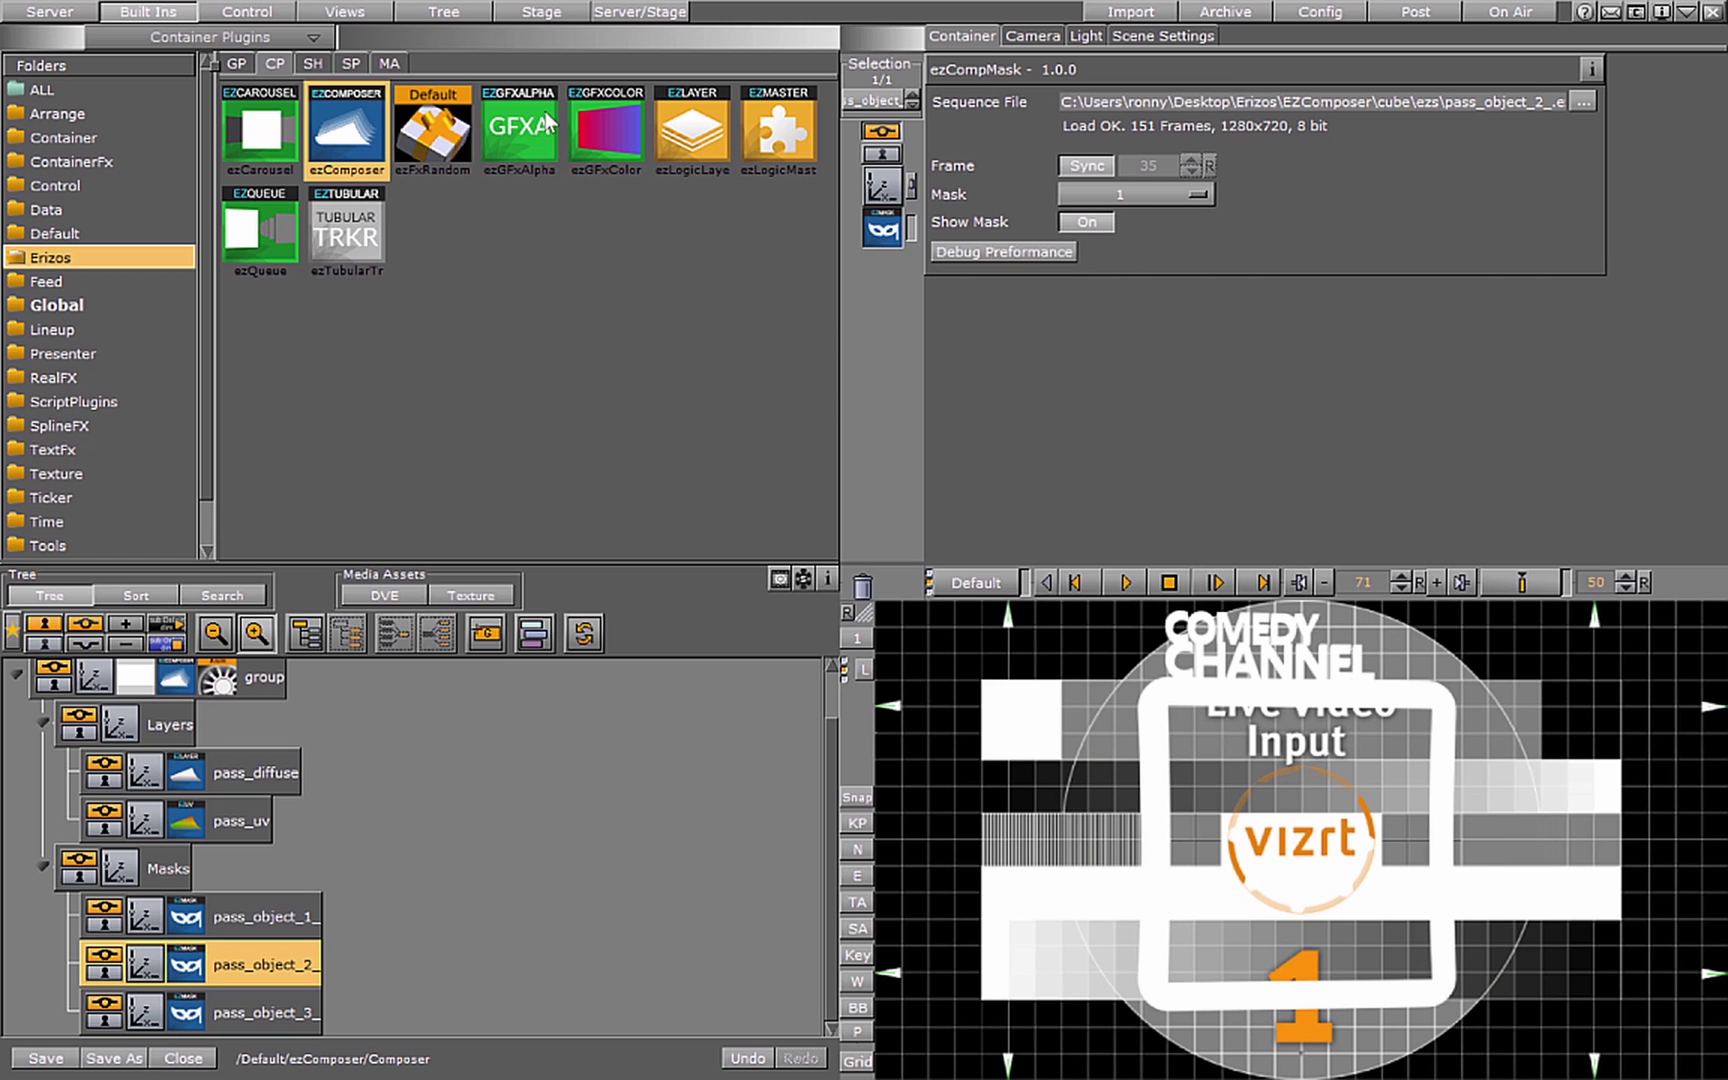
left_click(1072, 226)
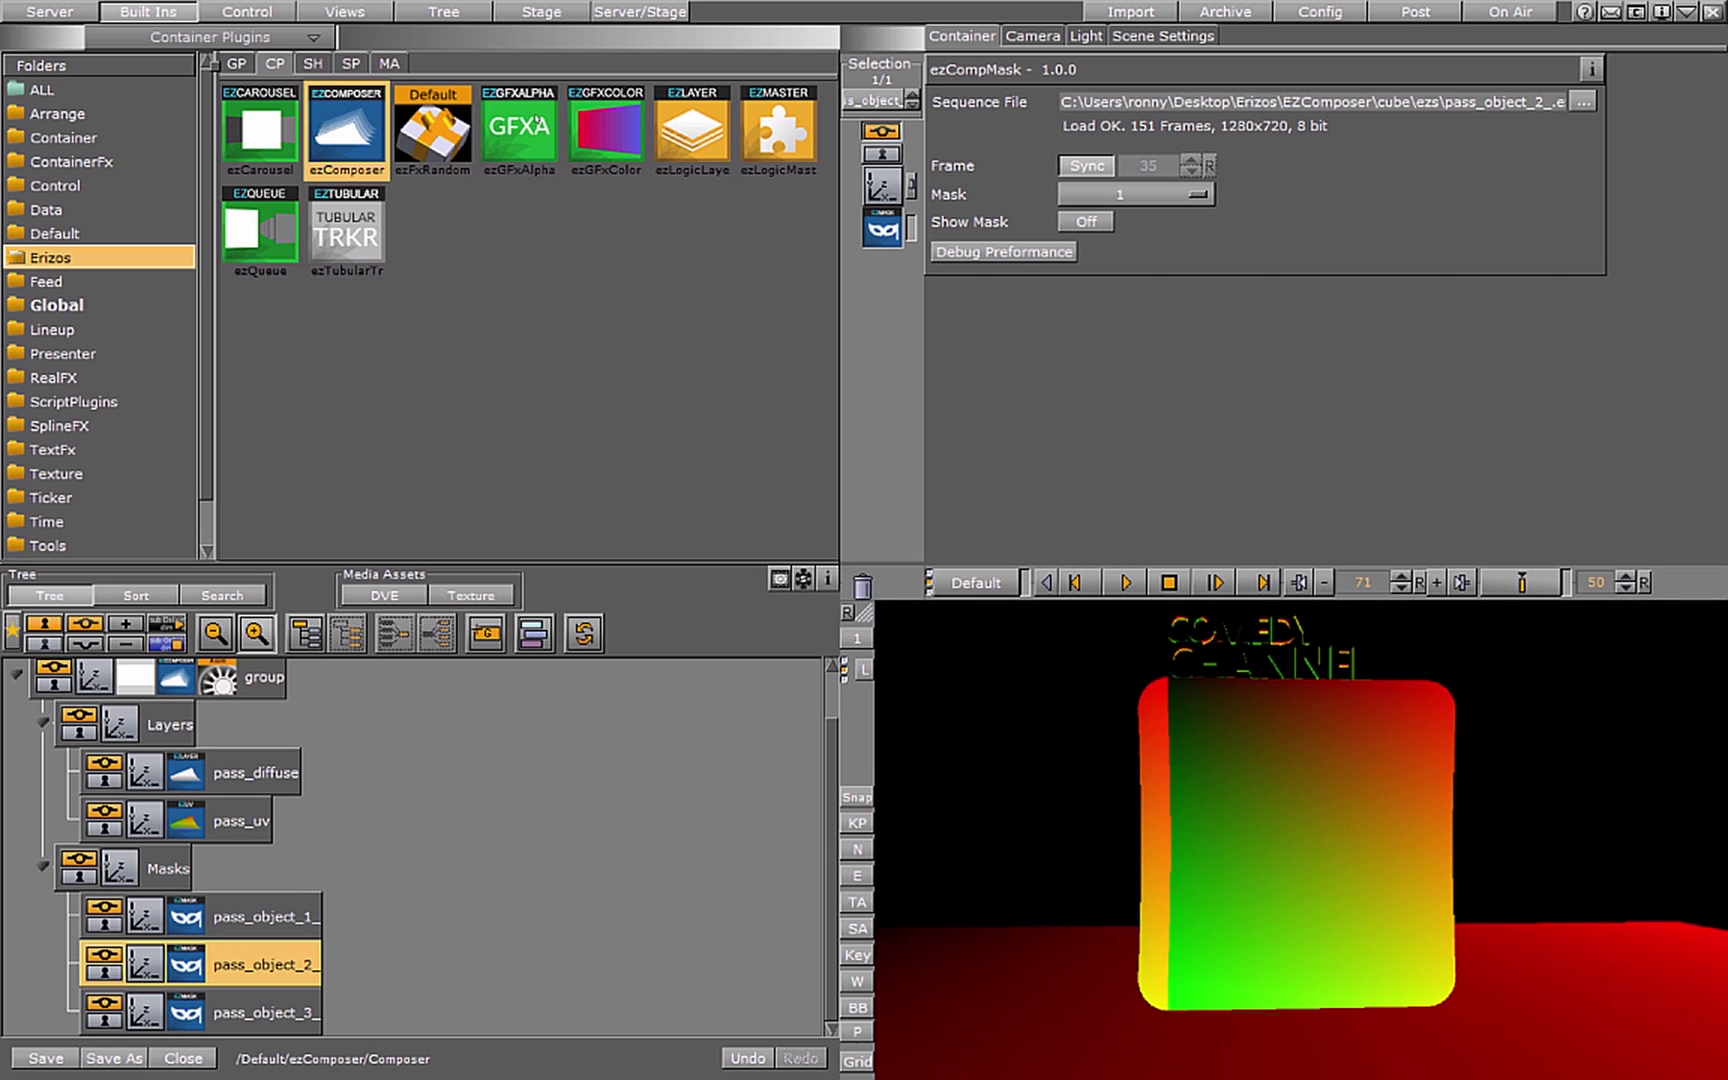
Preview the pass_object_3_ mask and the pass_object_1_ mask, turning each mask preview off again.
key("Down")
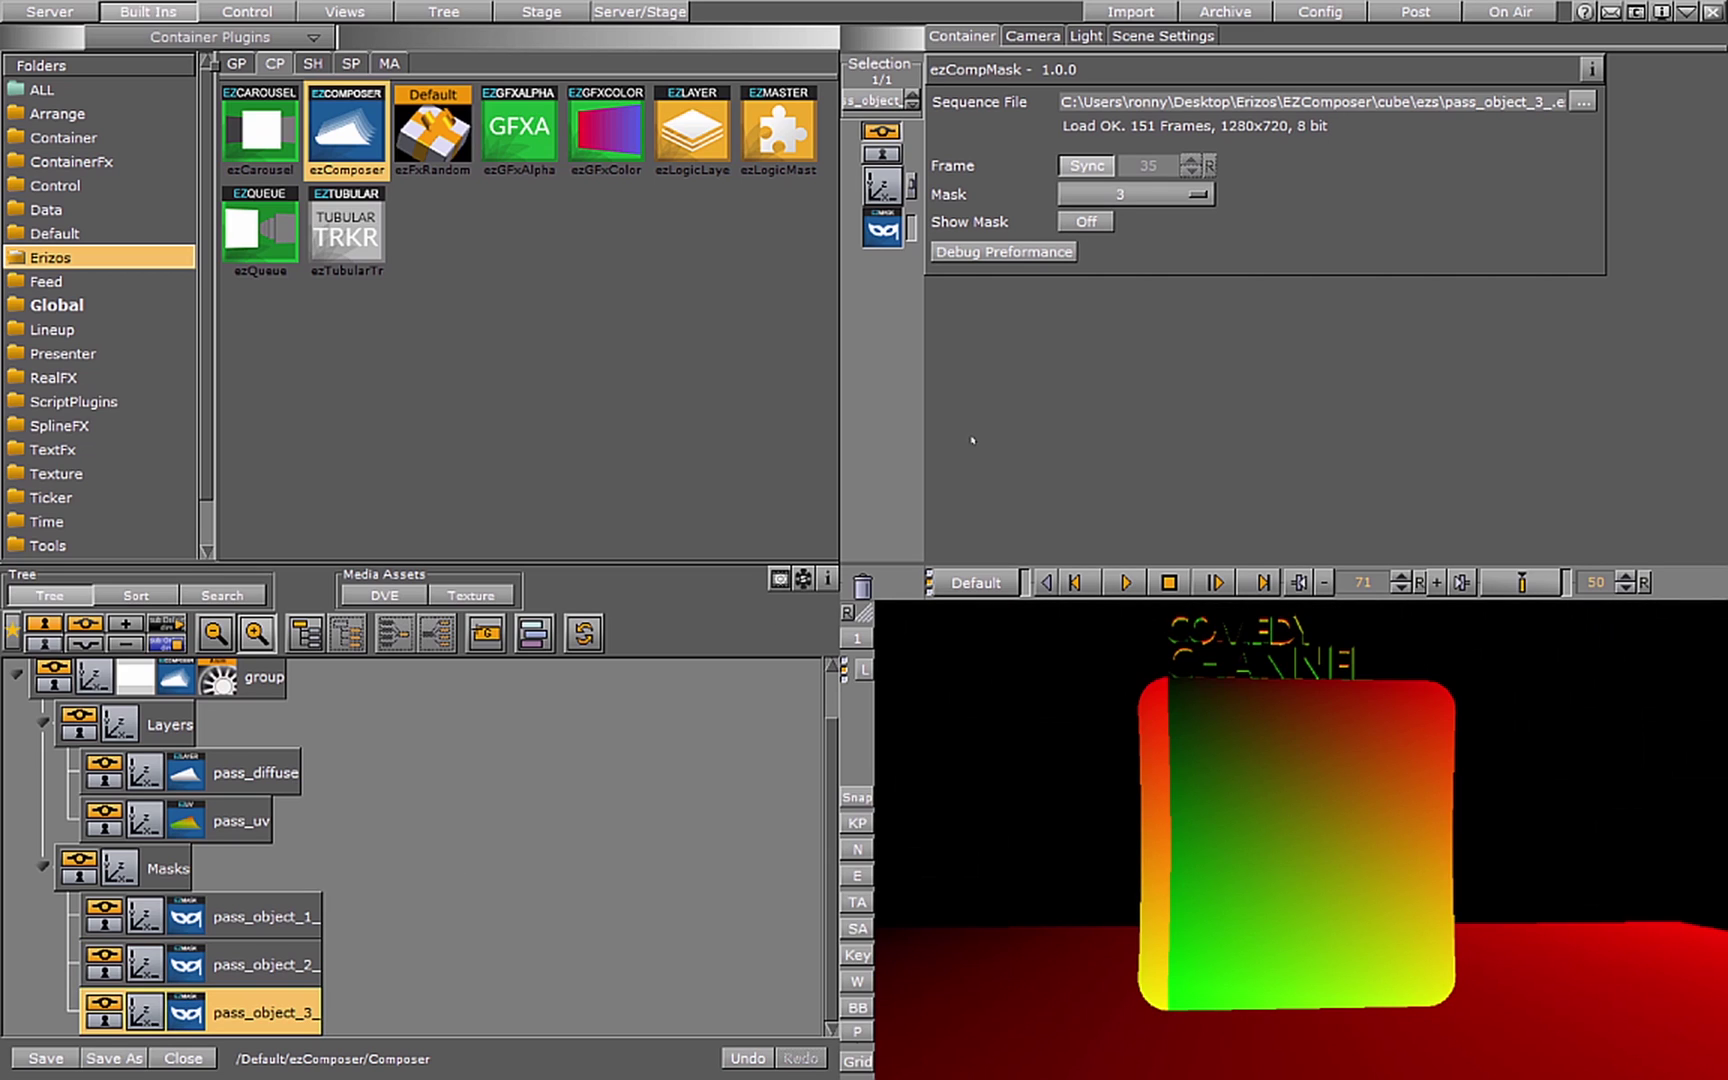
left_click(1092, 221)
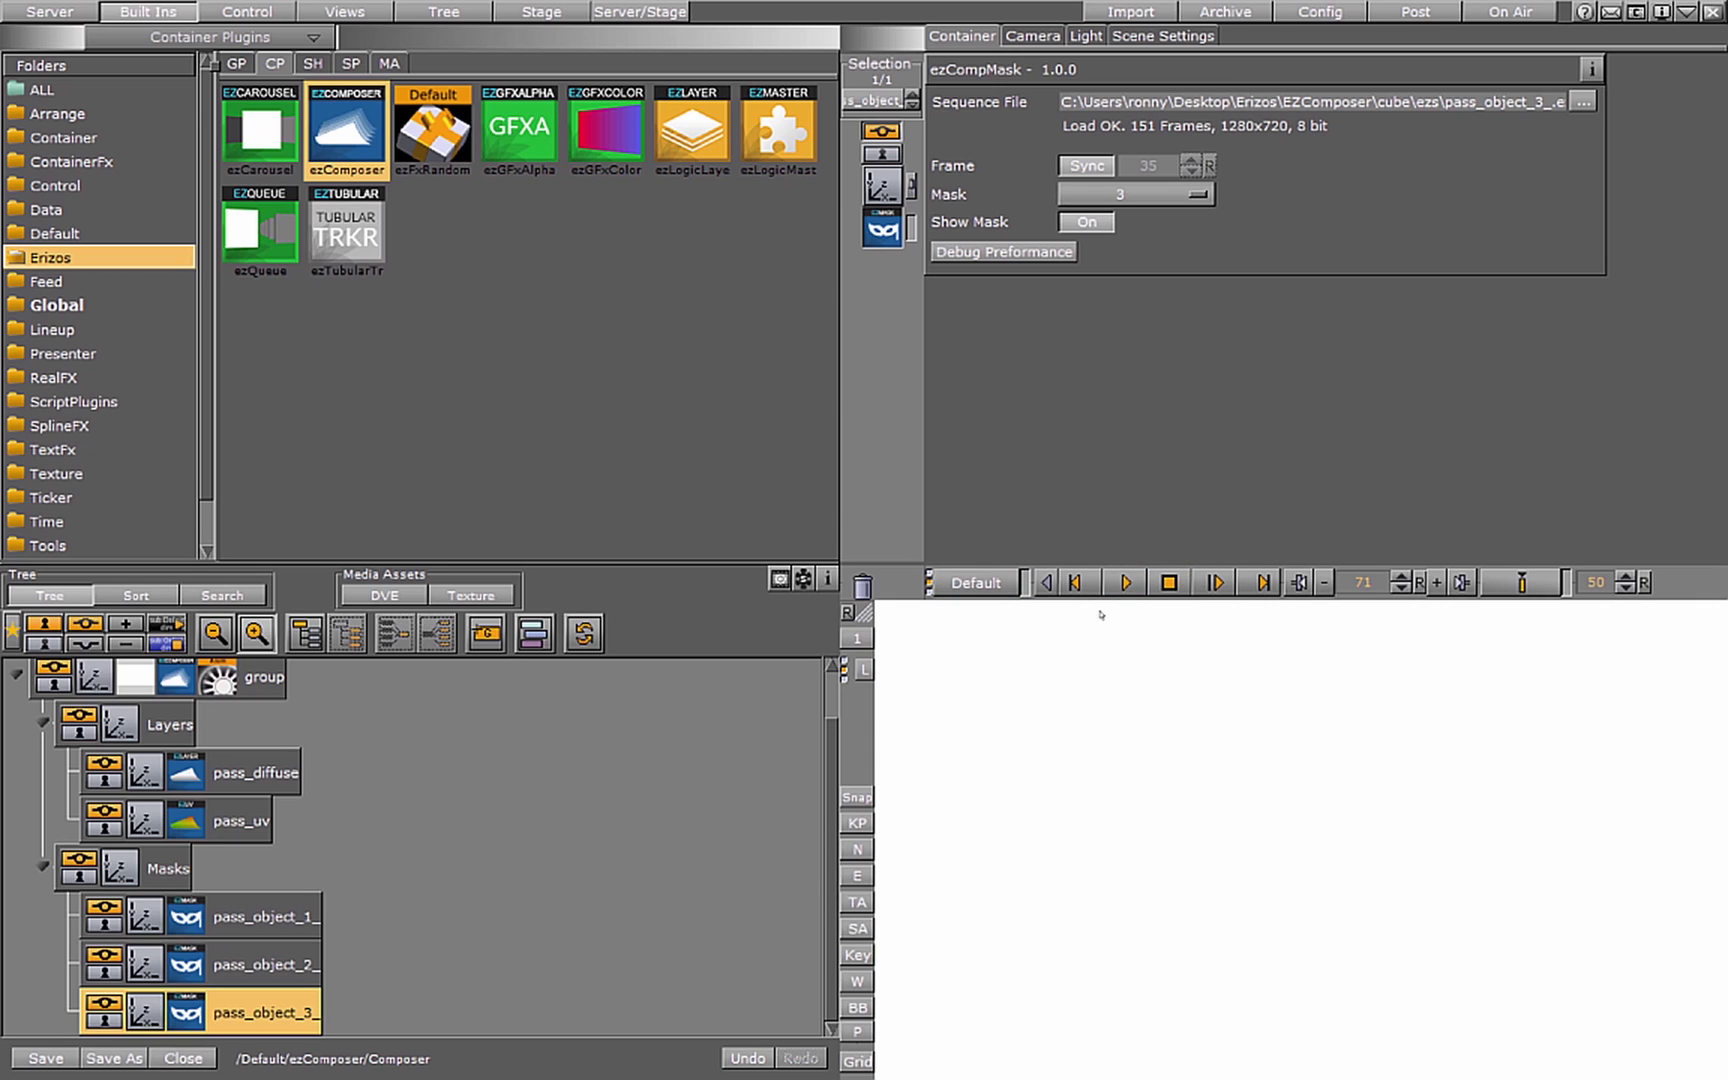
left_click(1088, 222)
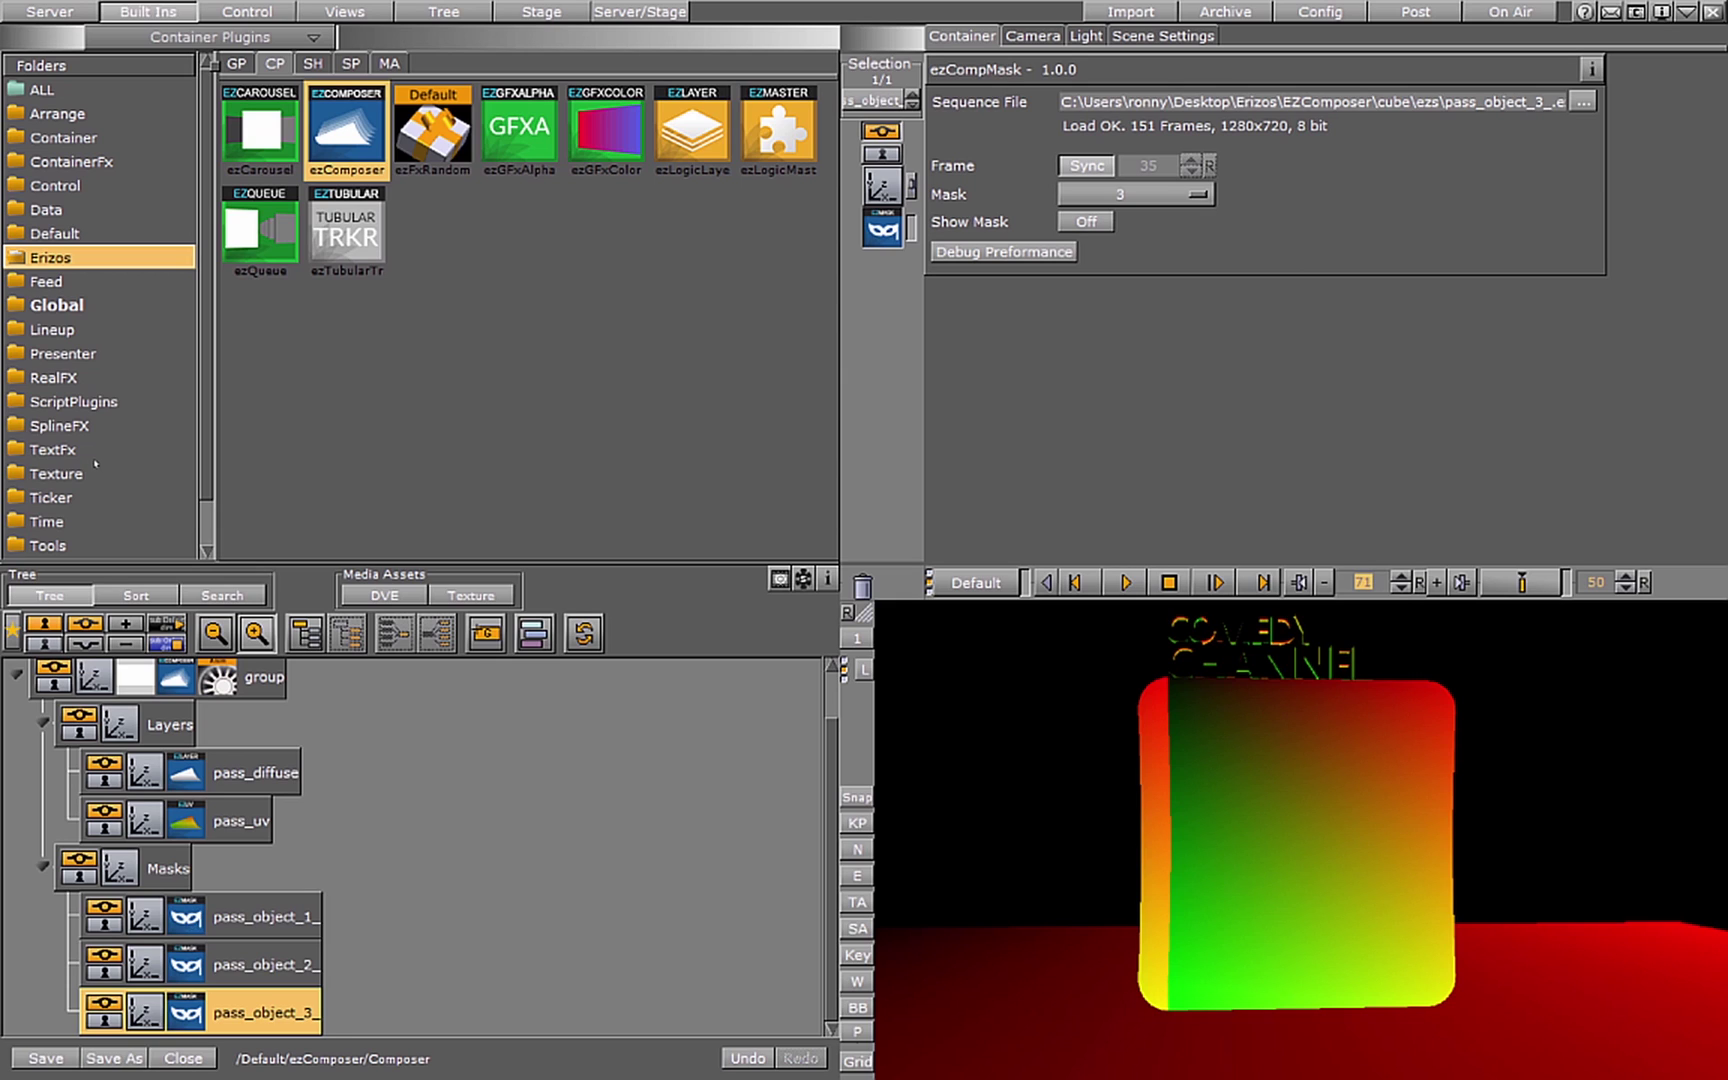
left_click(186, 916)
left_click(1085, 221)
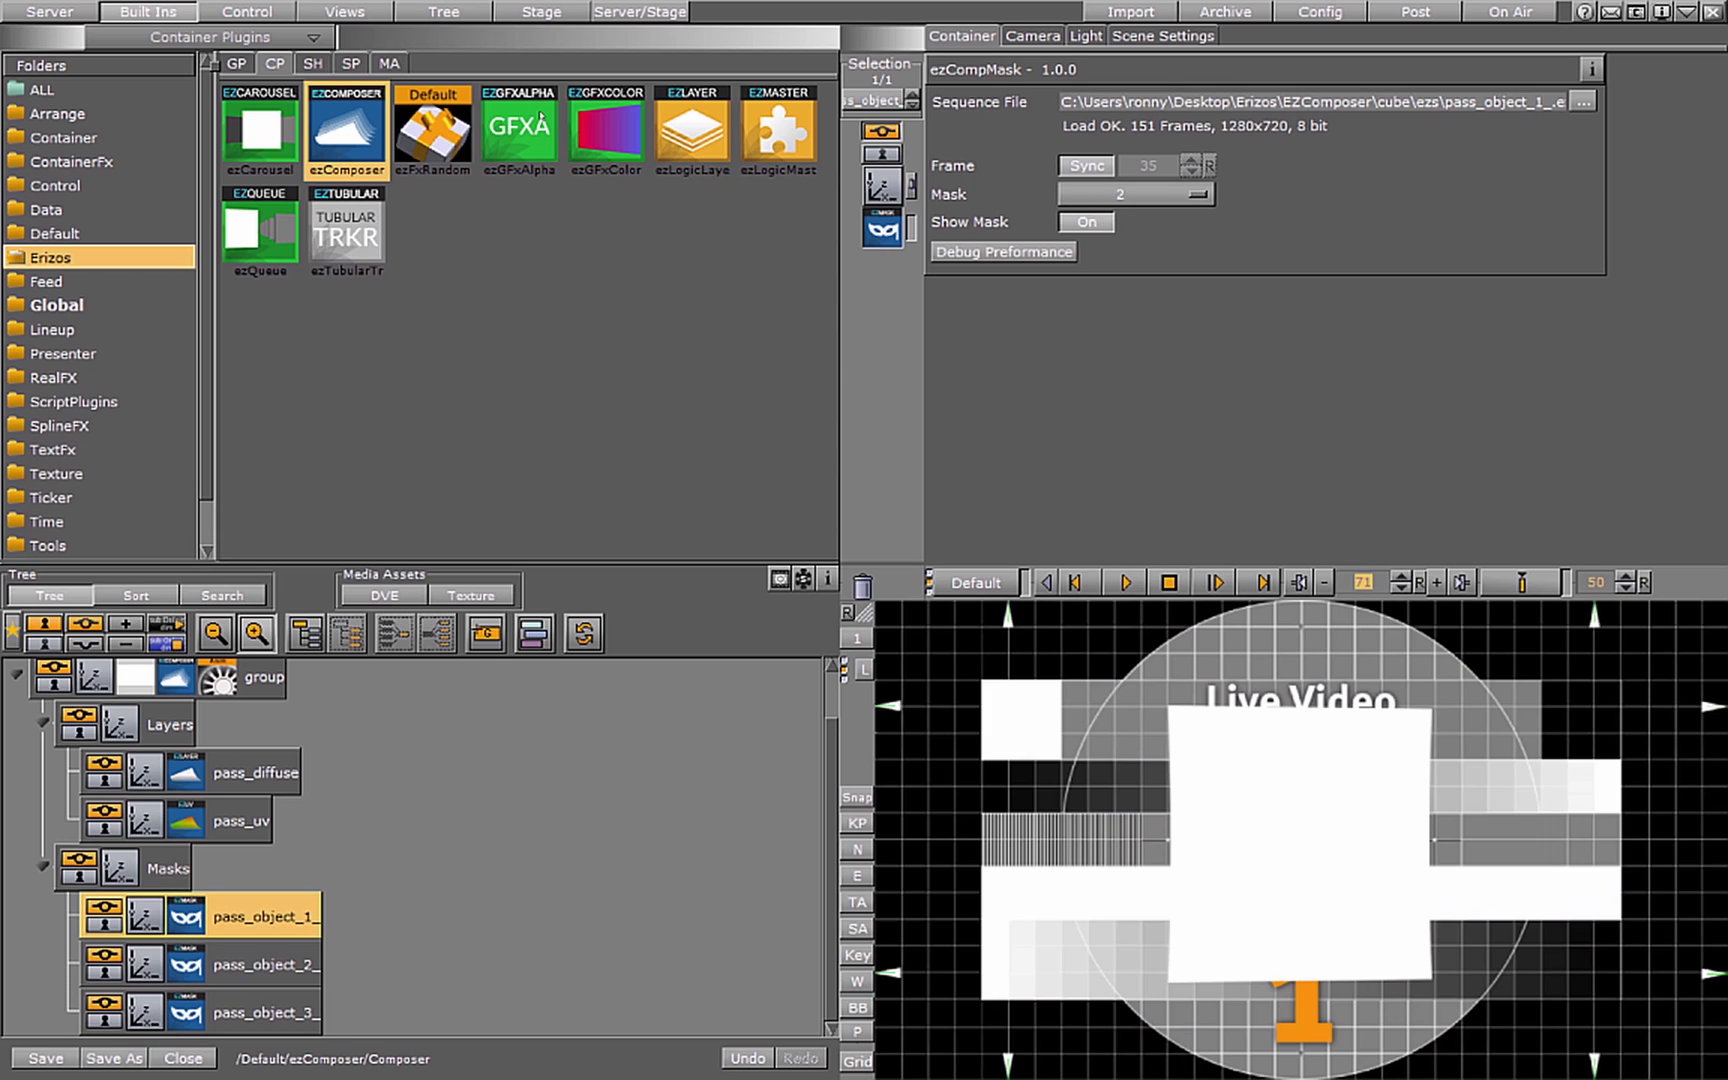
left_click(1085, 221)
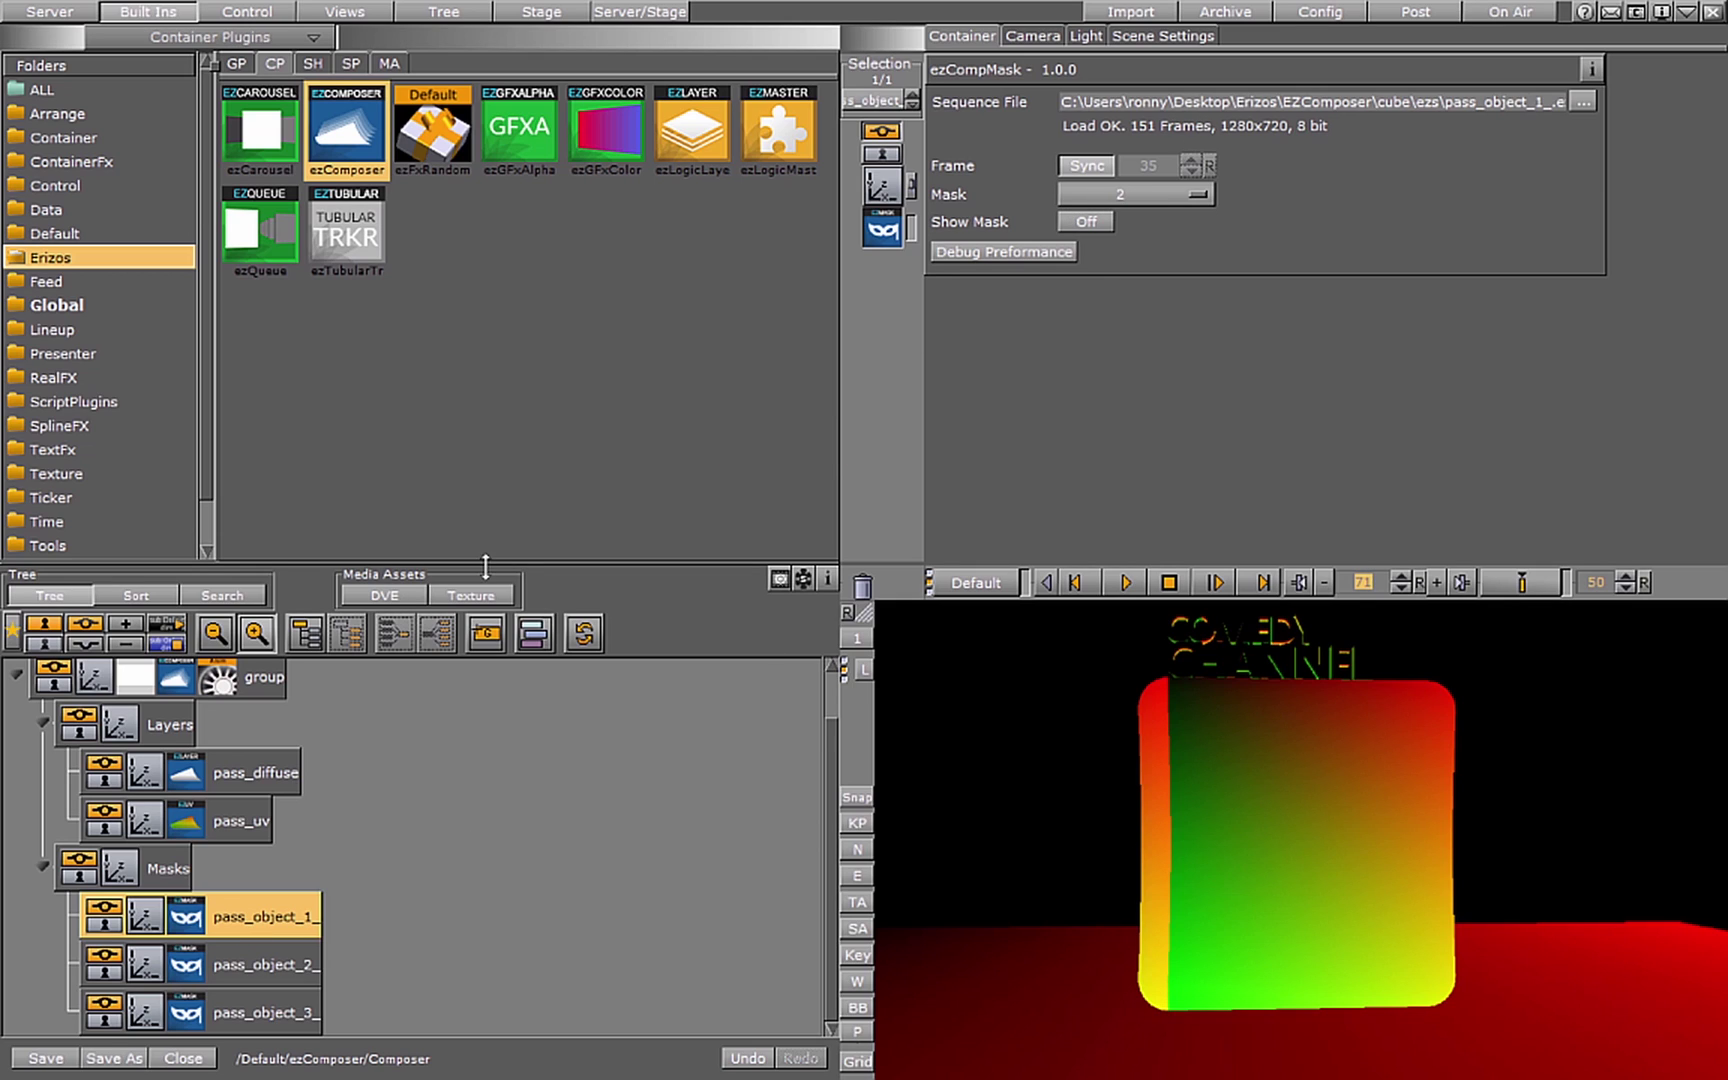
Limit the pass_uv layer to mask 2 and play back the animation.
left_click(238, 822)
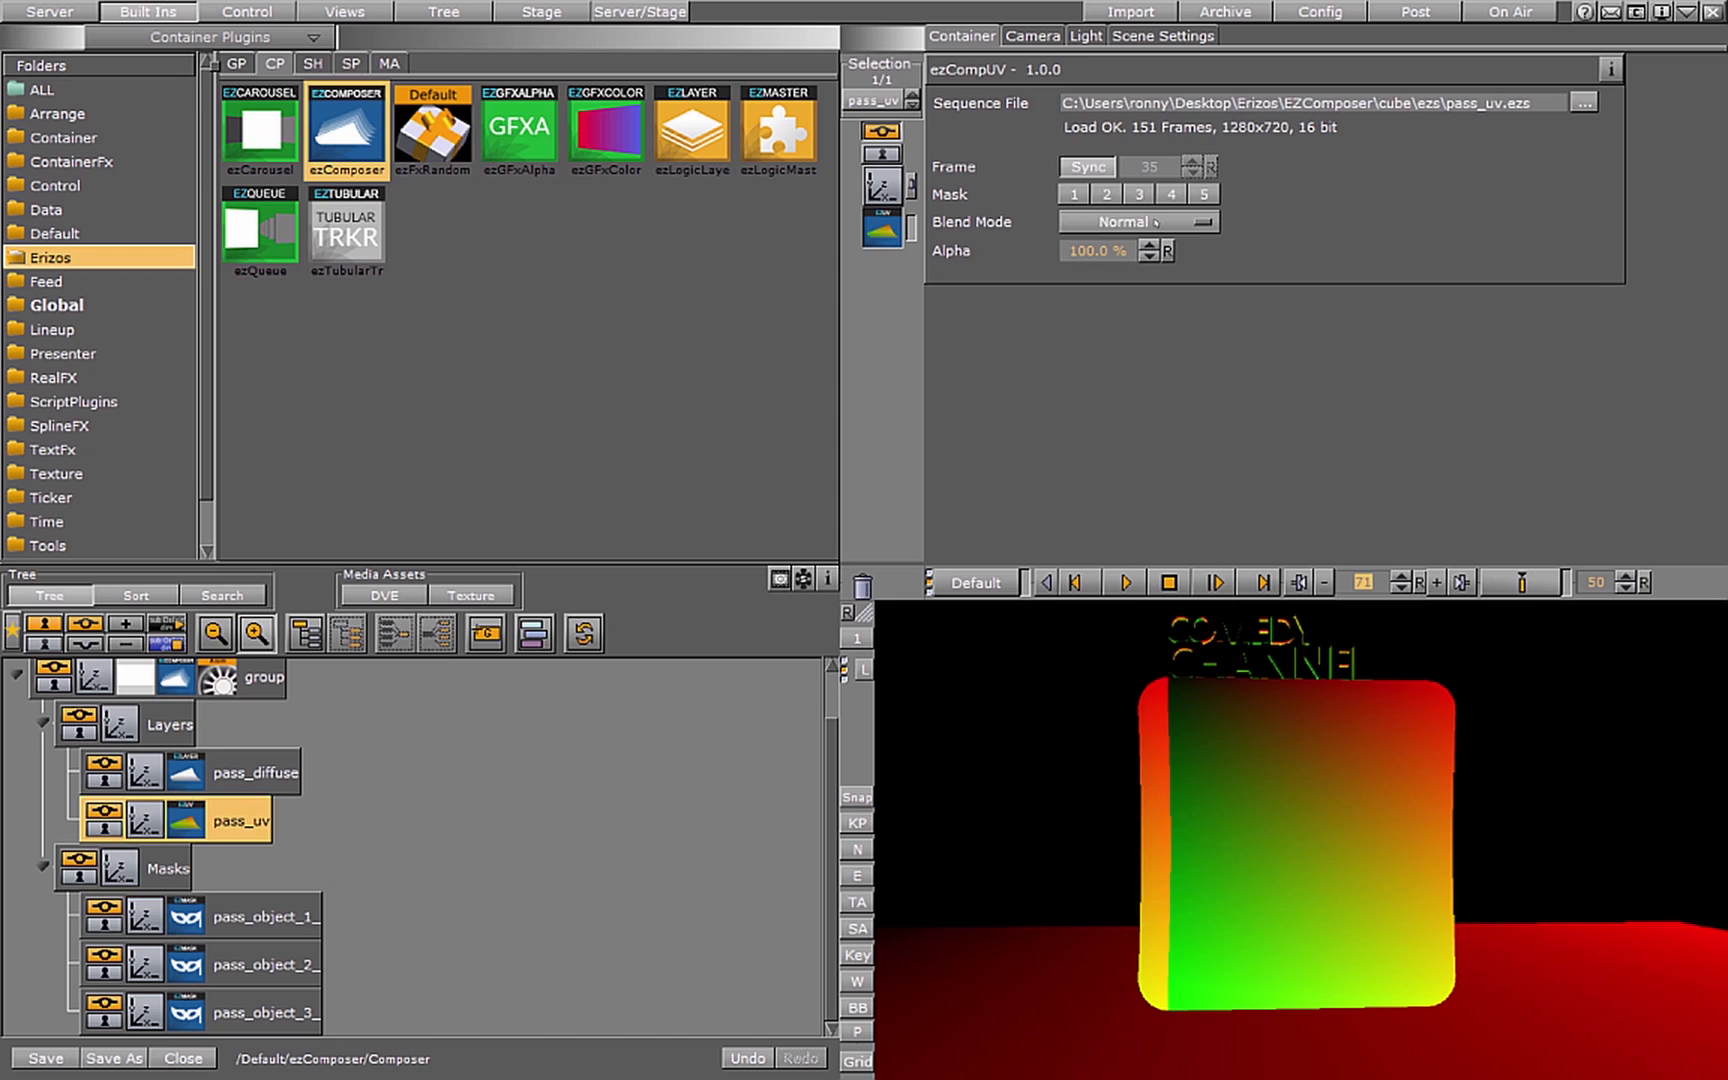
left_click(1104, 195)
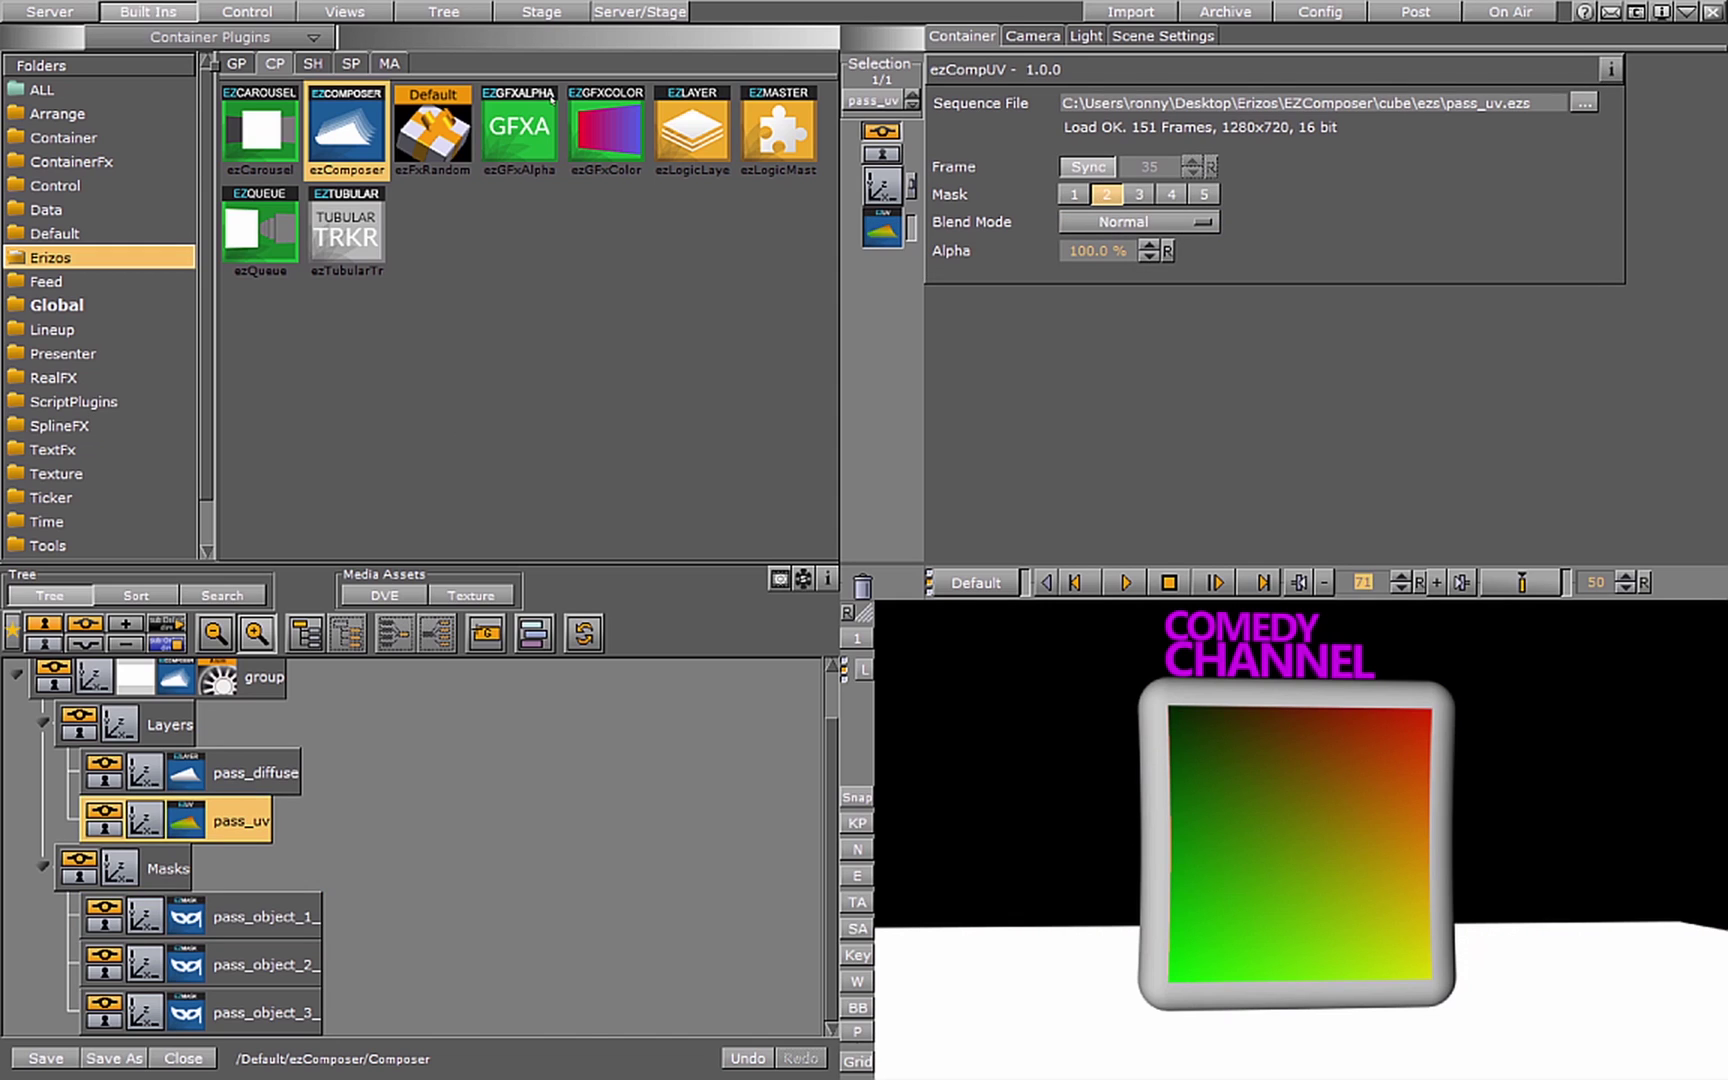
left_click(1173, 195)
left_click(1125, 582)
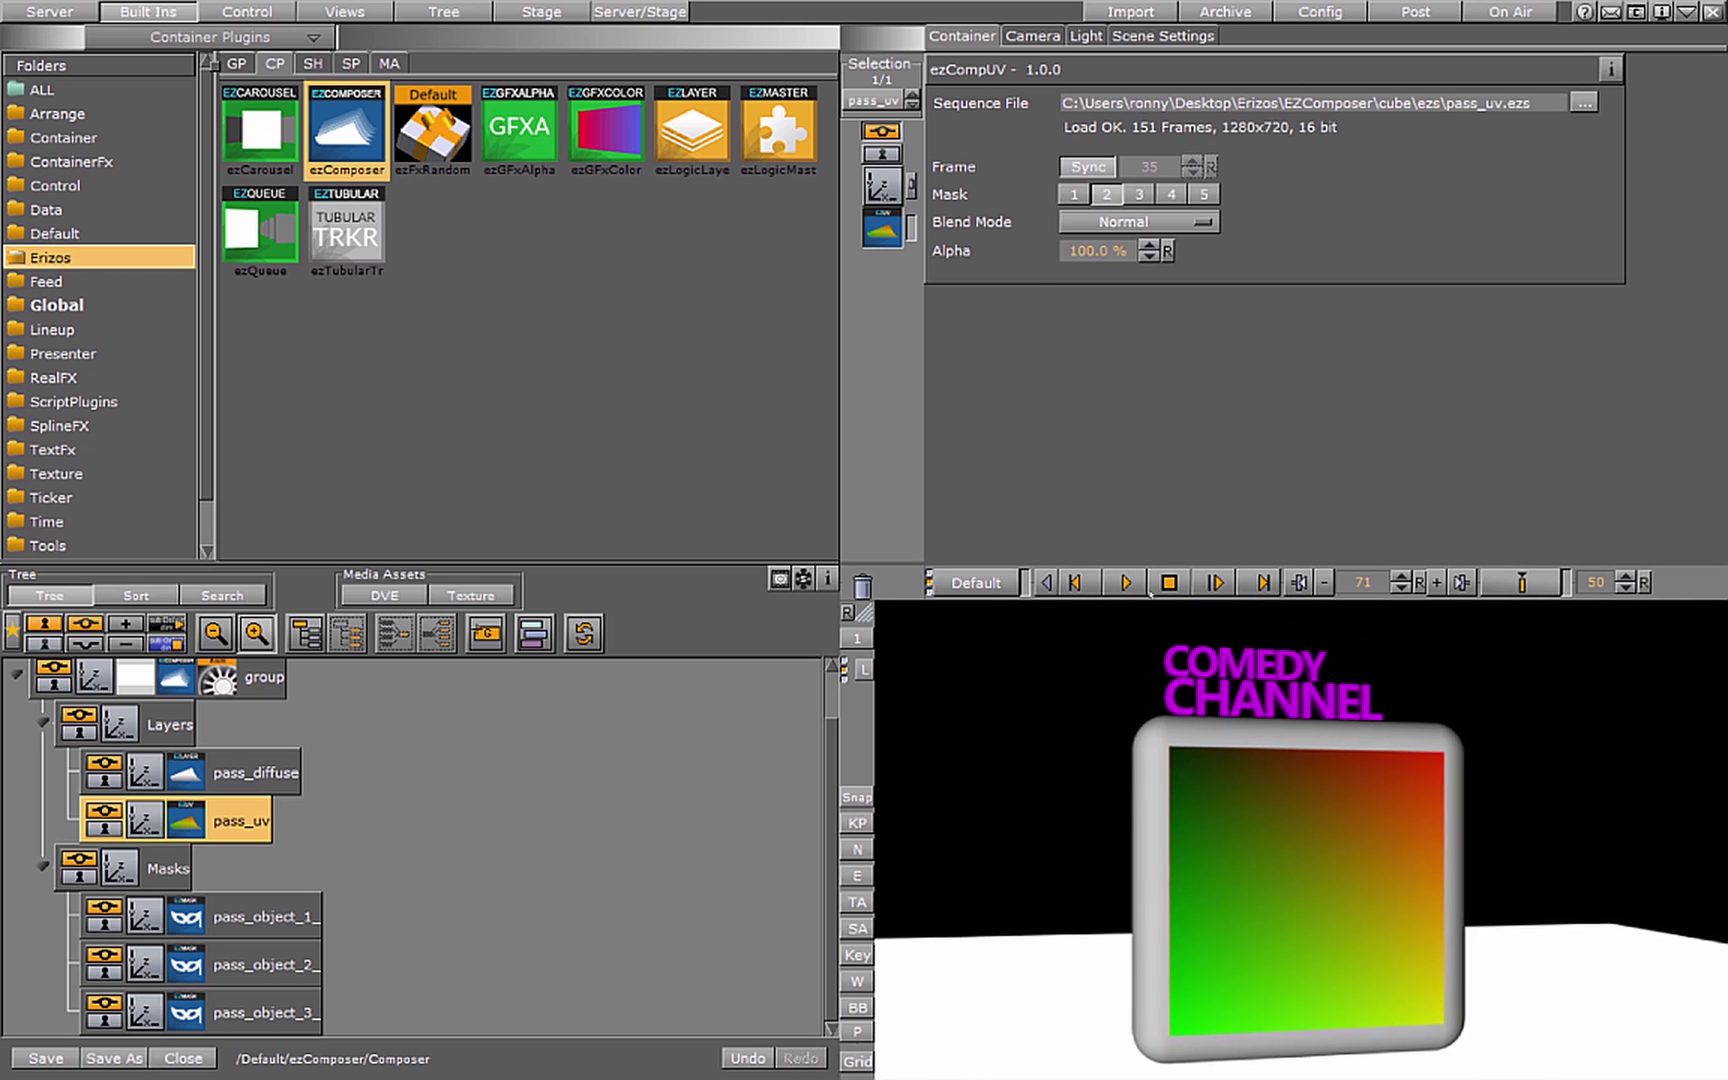
left_click(1169, 582)
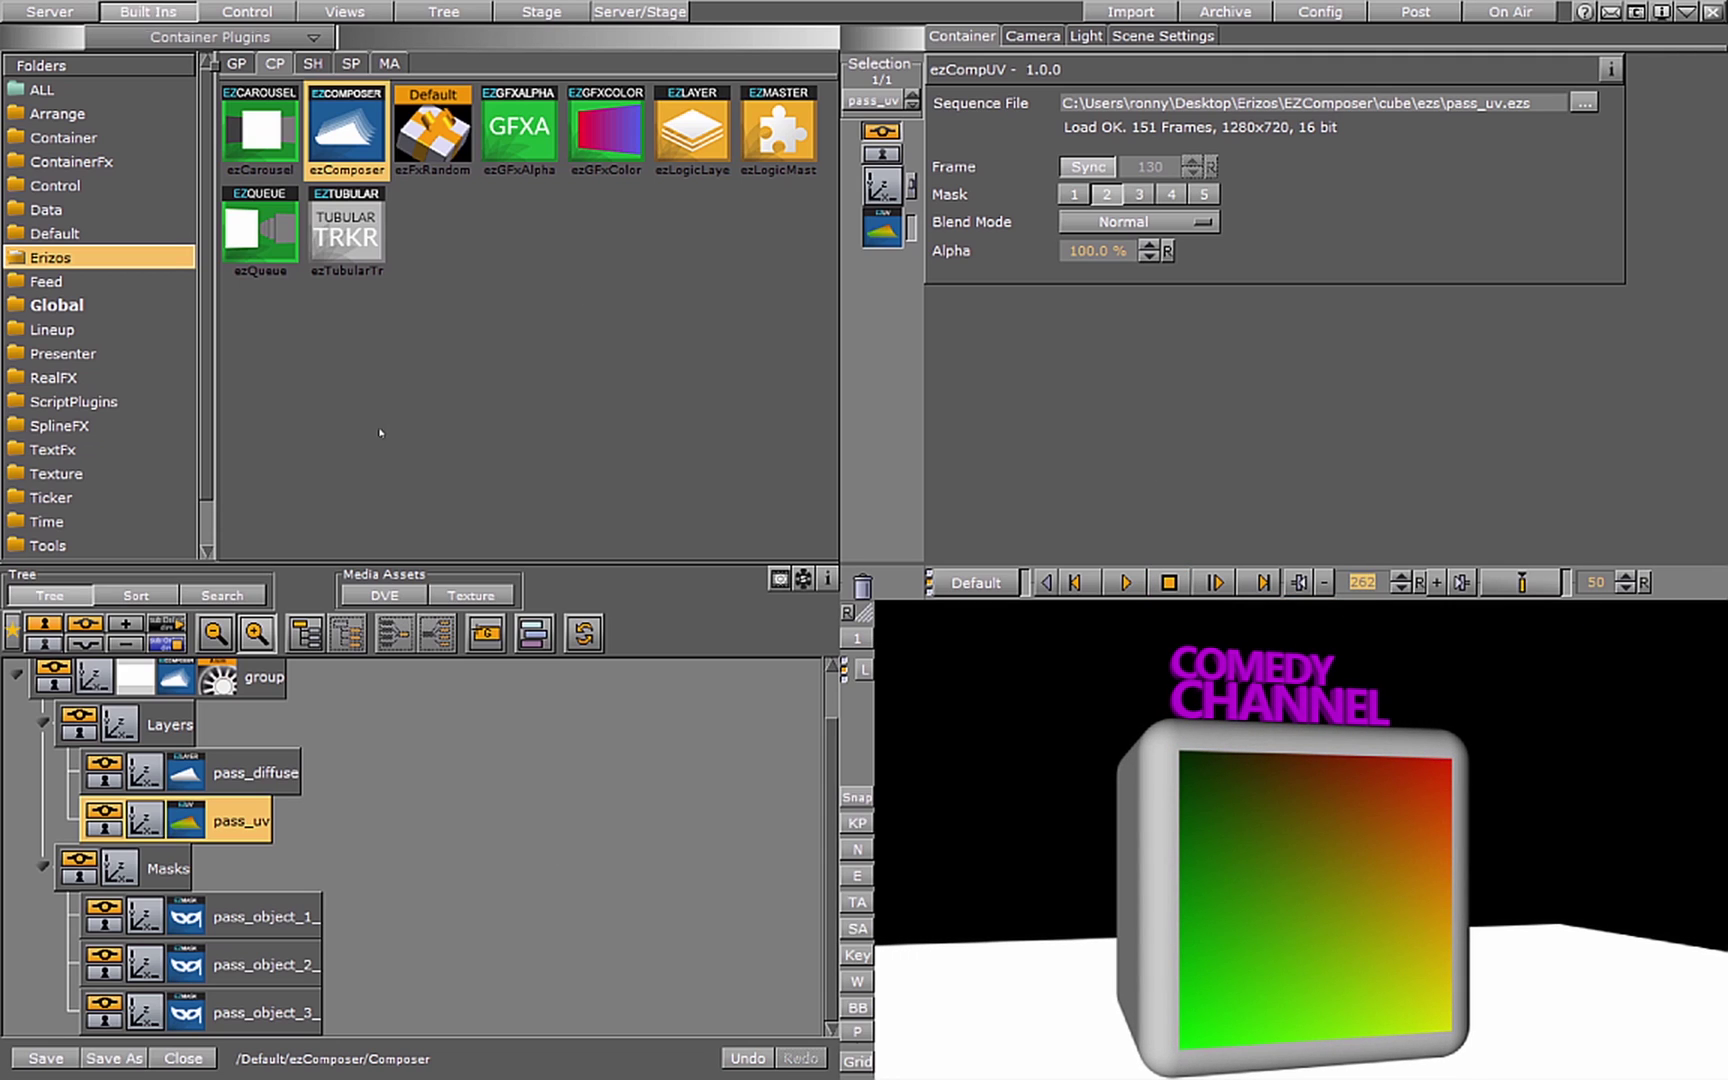
Apply the aus image from the server's ezComposer folder to the pass_uv layer and open its texture settings.
left_click(55, 13)
left_click(361, 69)
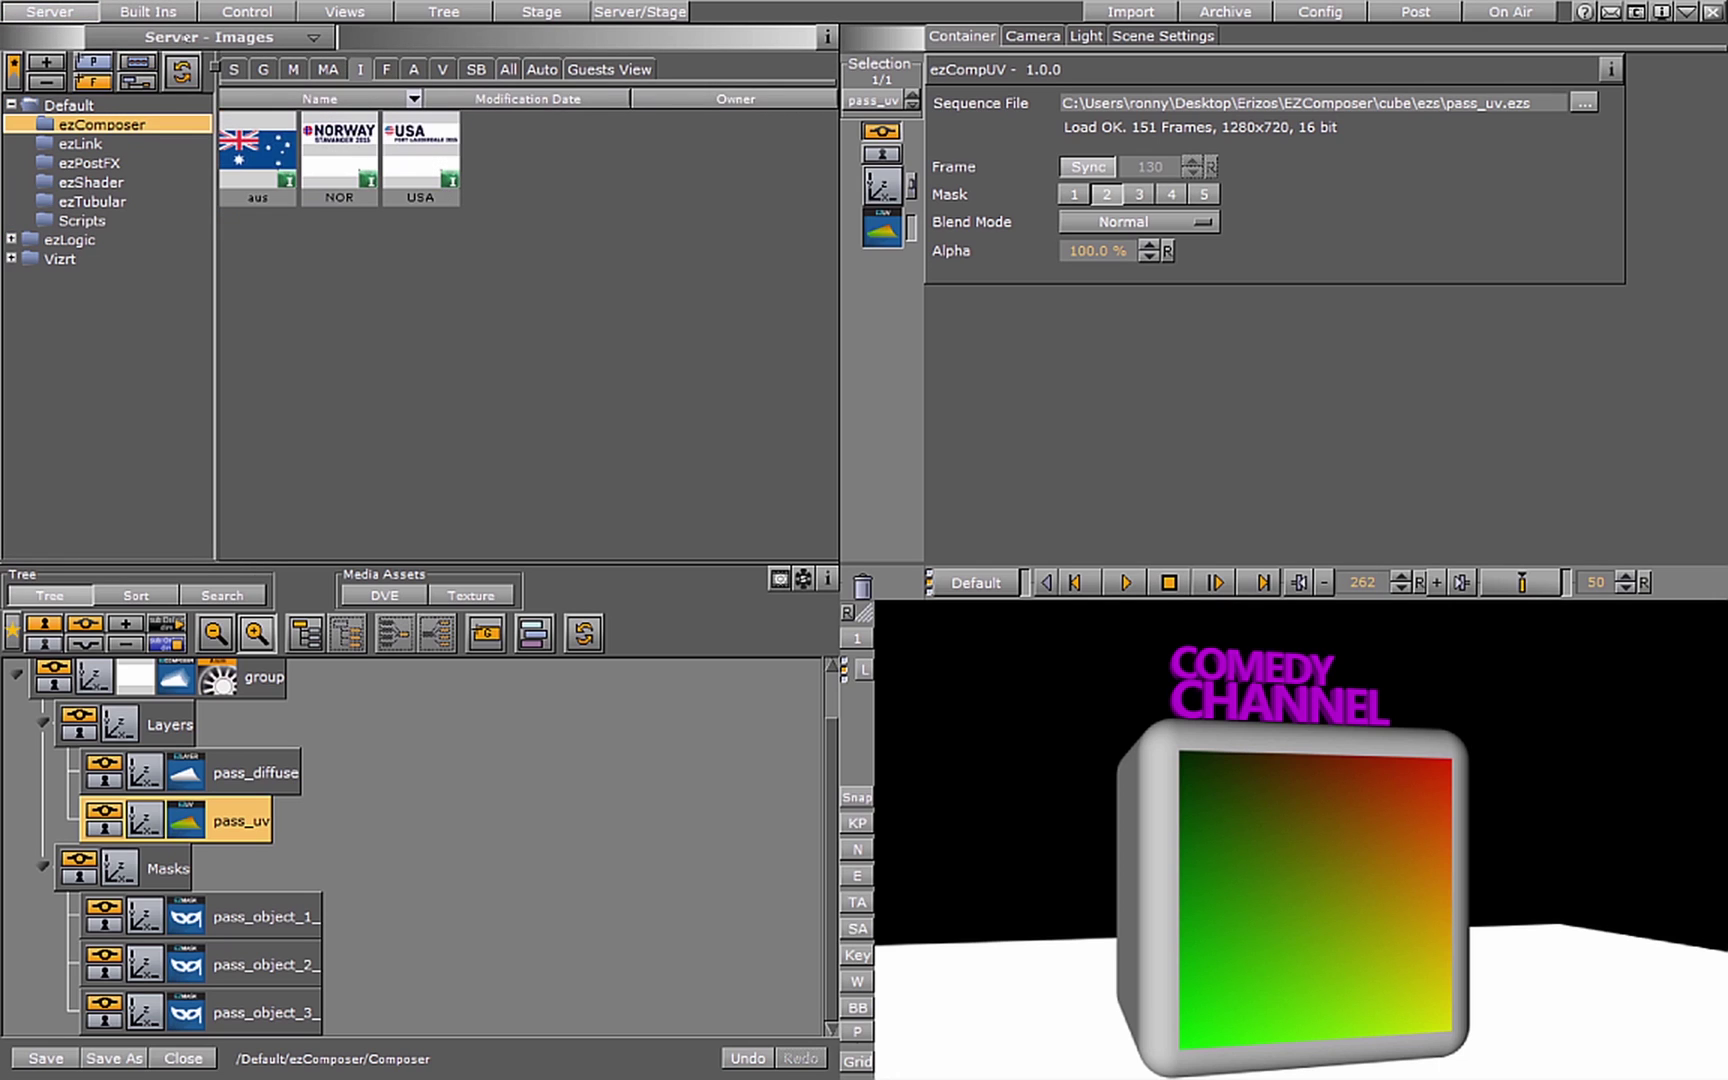
left_click_drag(252, 158, 283, 828)
left_click(882, 268)
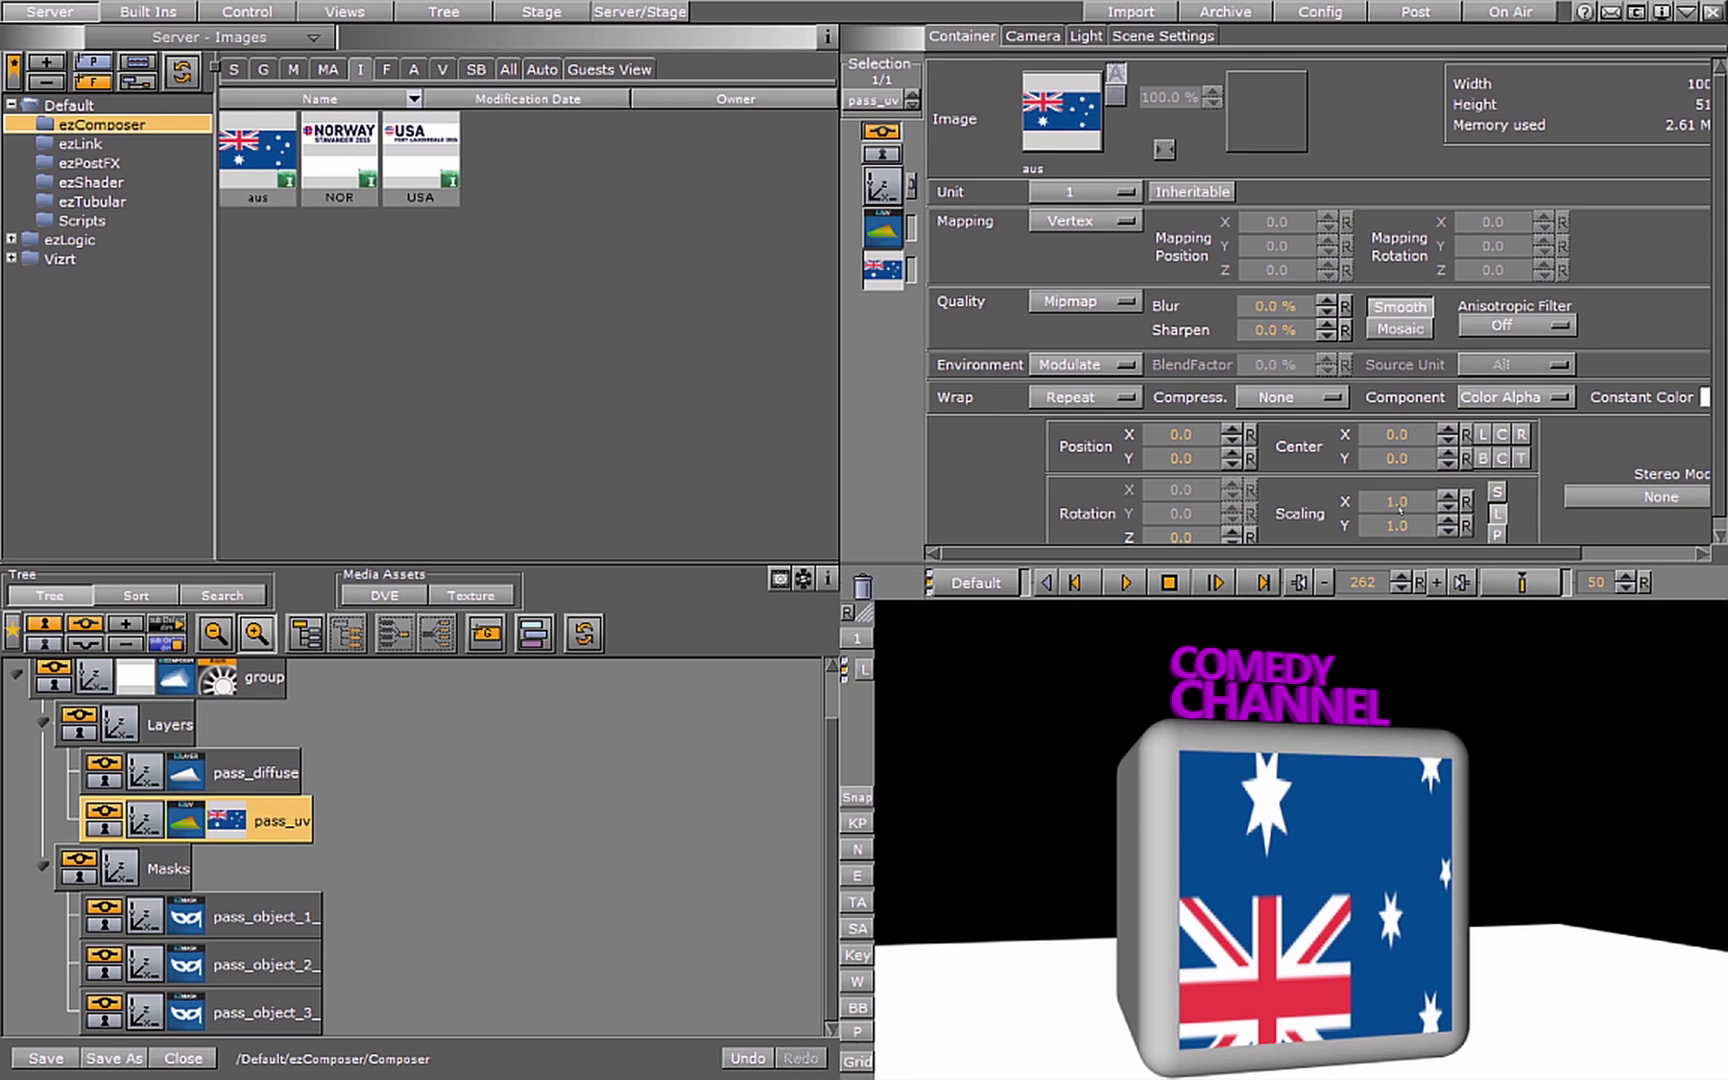
Flip the aus texture upright by setting its Scaling Y to -1.0 and its Scaling X to 1.0.
left_click(1398, 526)
key("BackSpace")
type("-1.0")
key("Return")
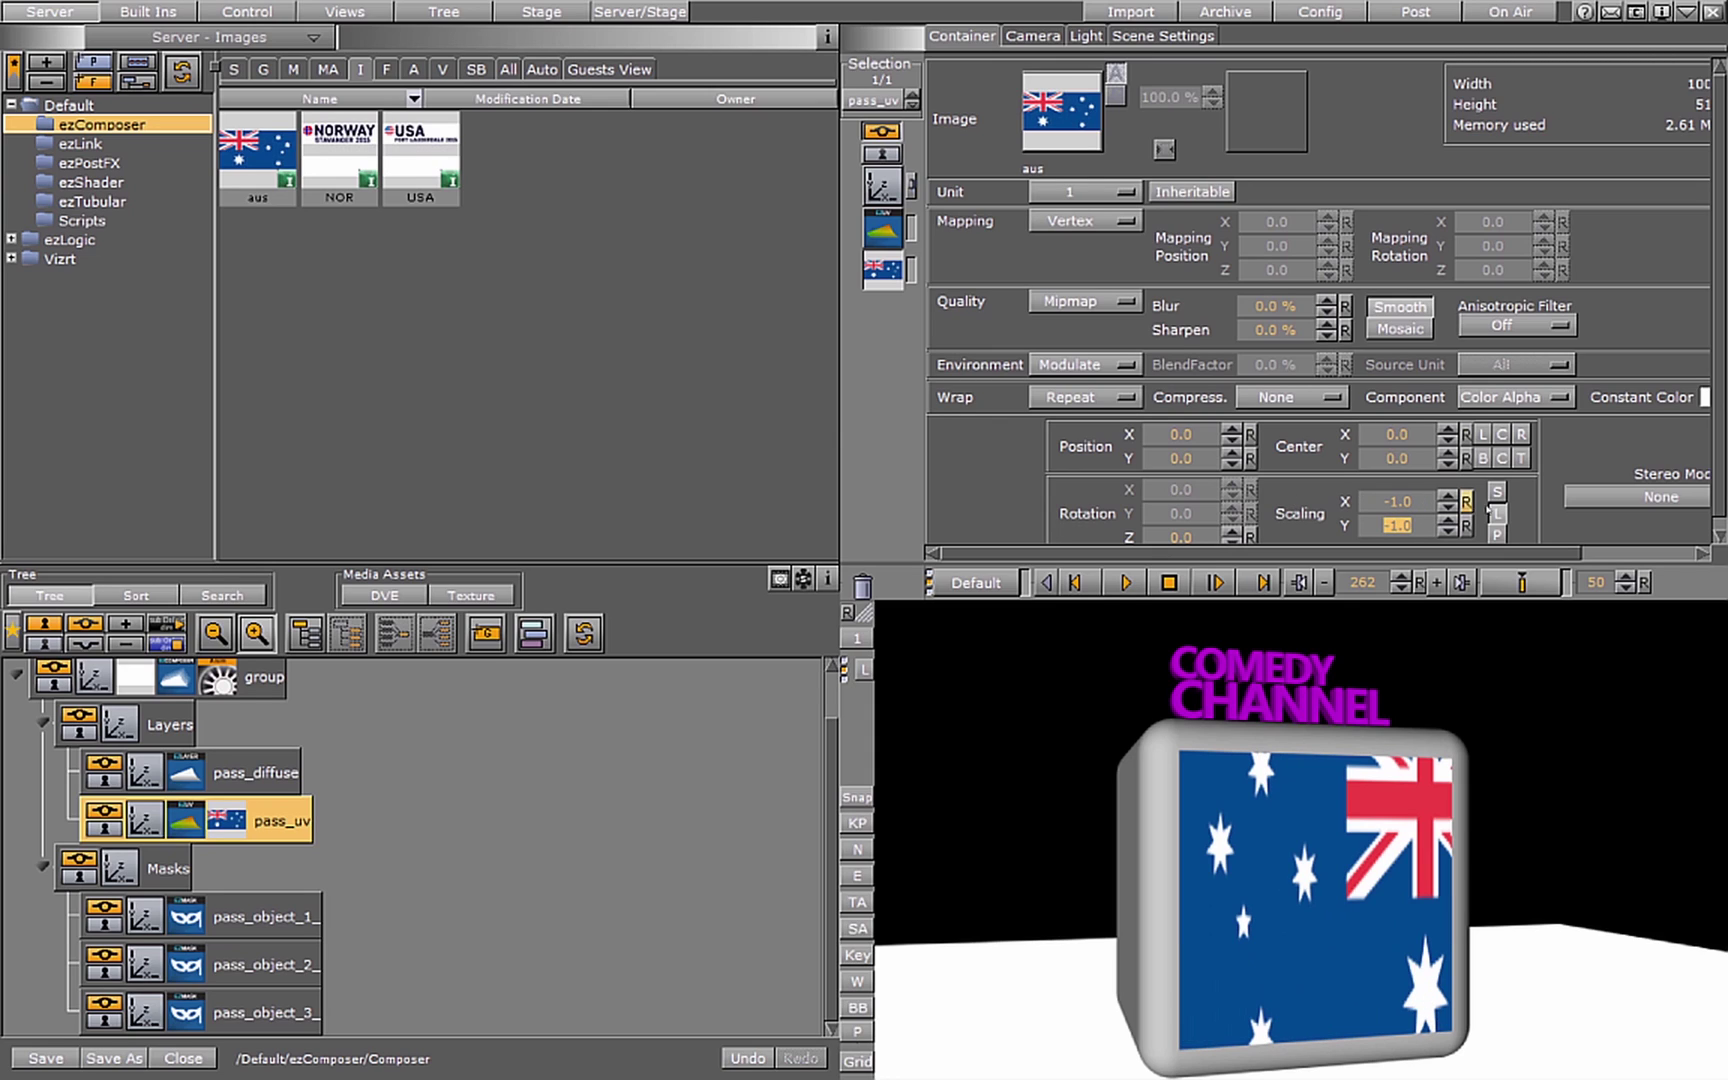
left_click(1398, 501)
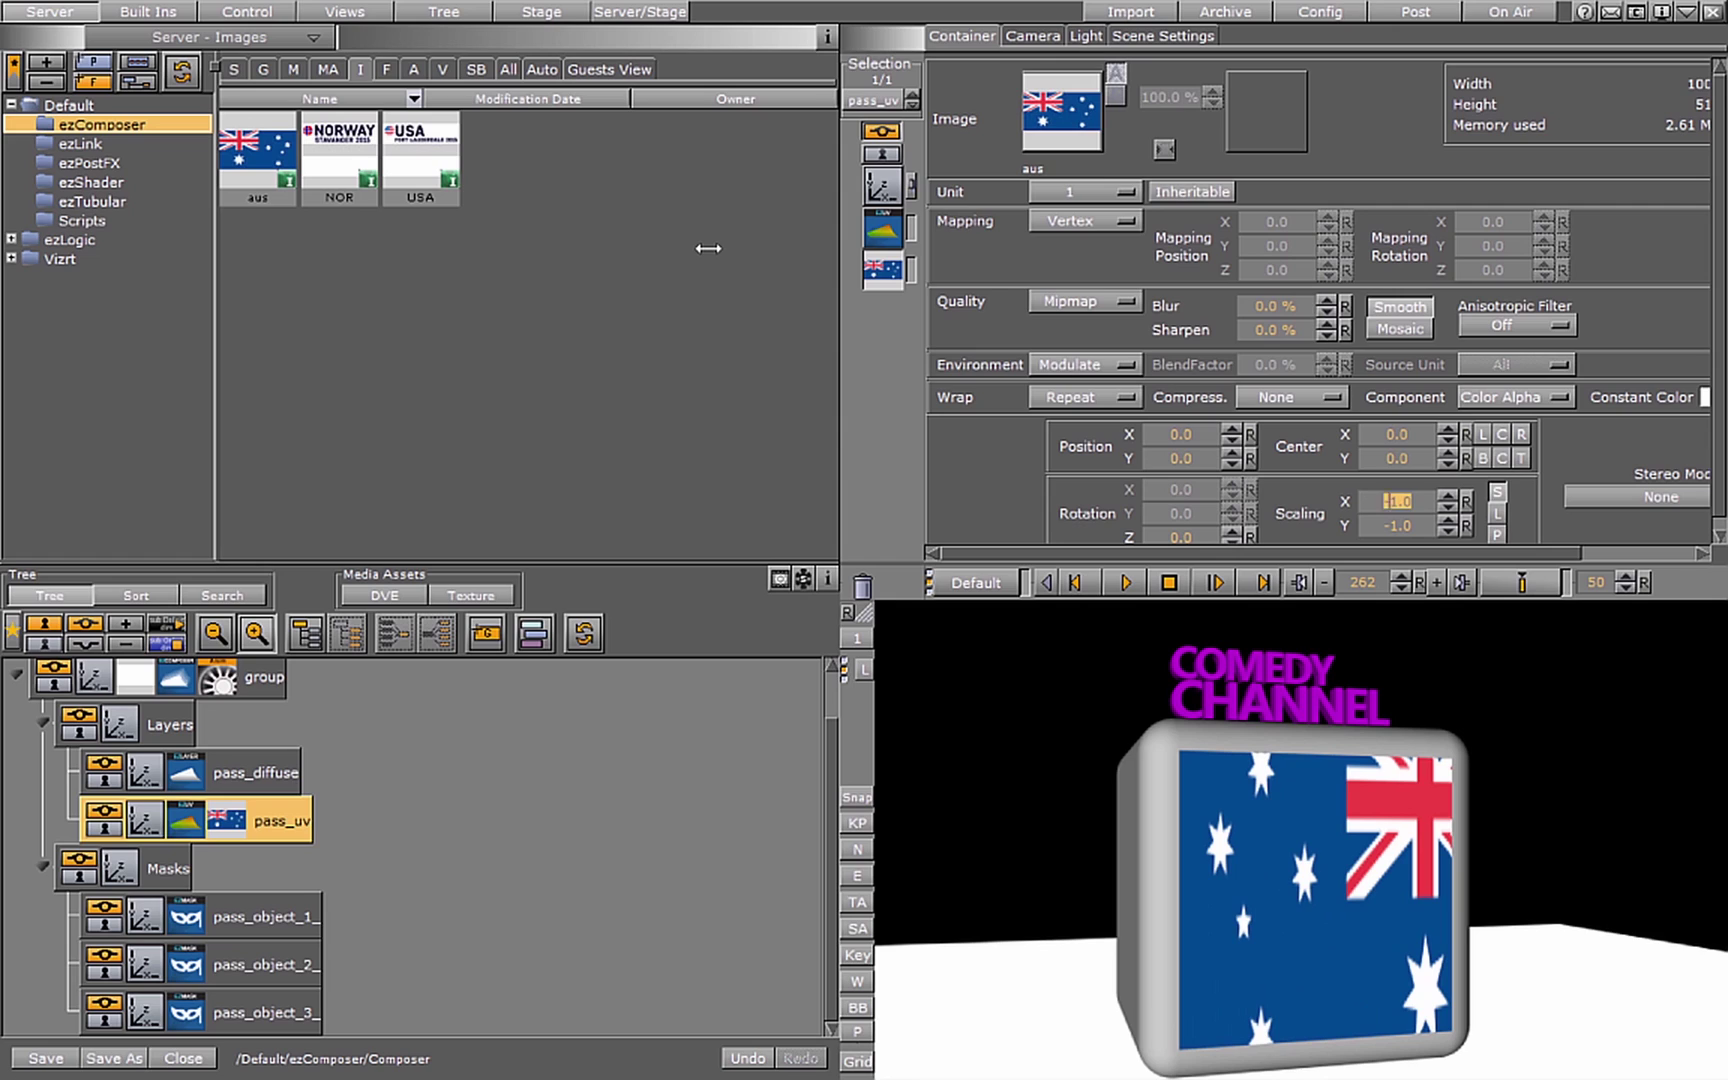
type("1")
key("Return")
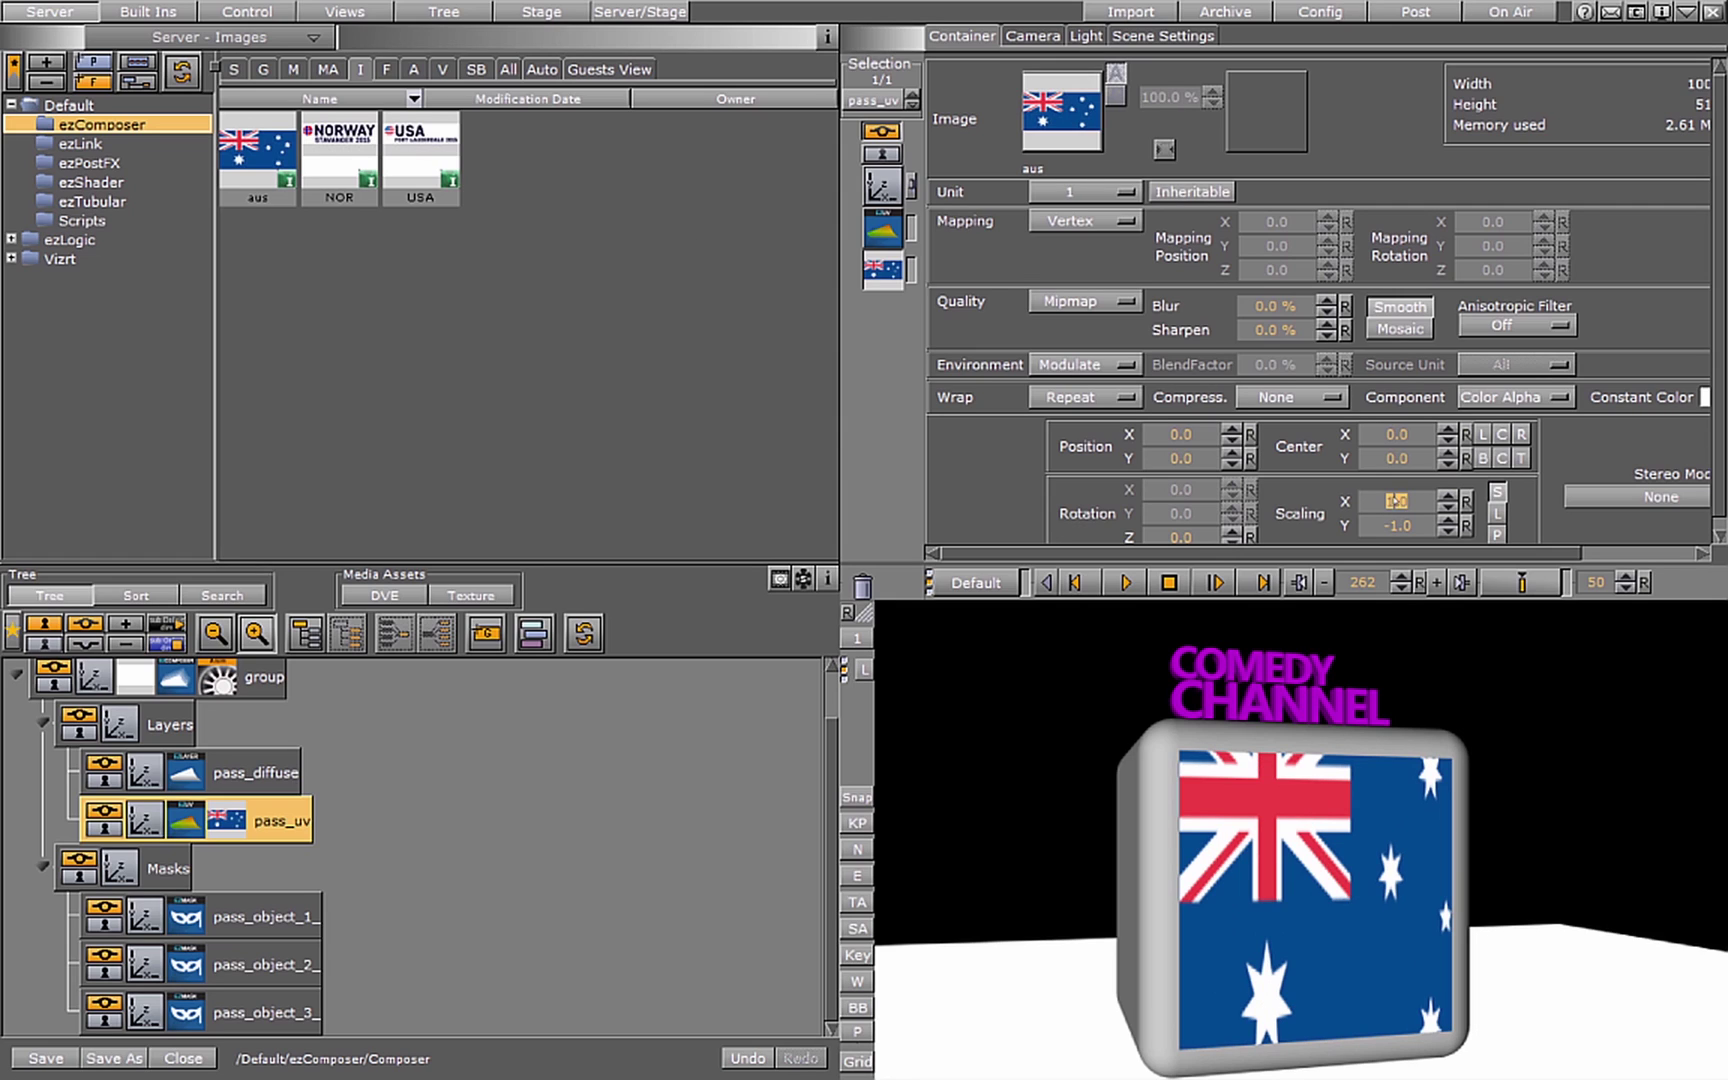
Set the aus texture's Position X to -0.2, Rotation Z to 33 and Scaling to 0.41 by -0.41, and play back the animation.
left_click_drag(1196, 436, 1331, 532)
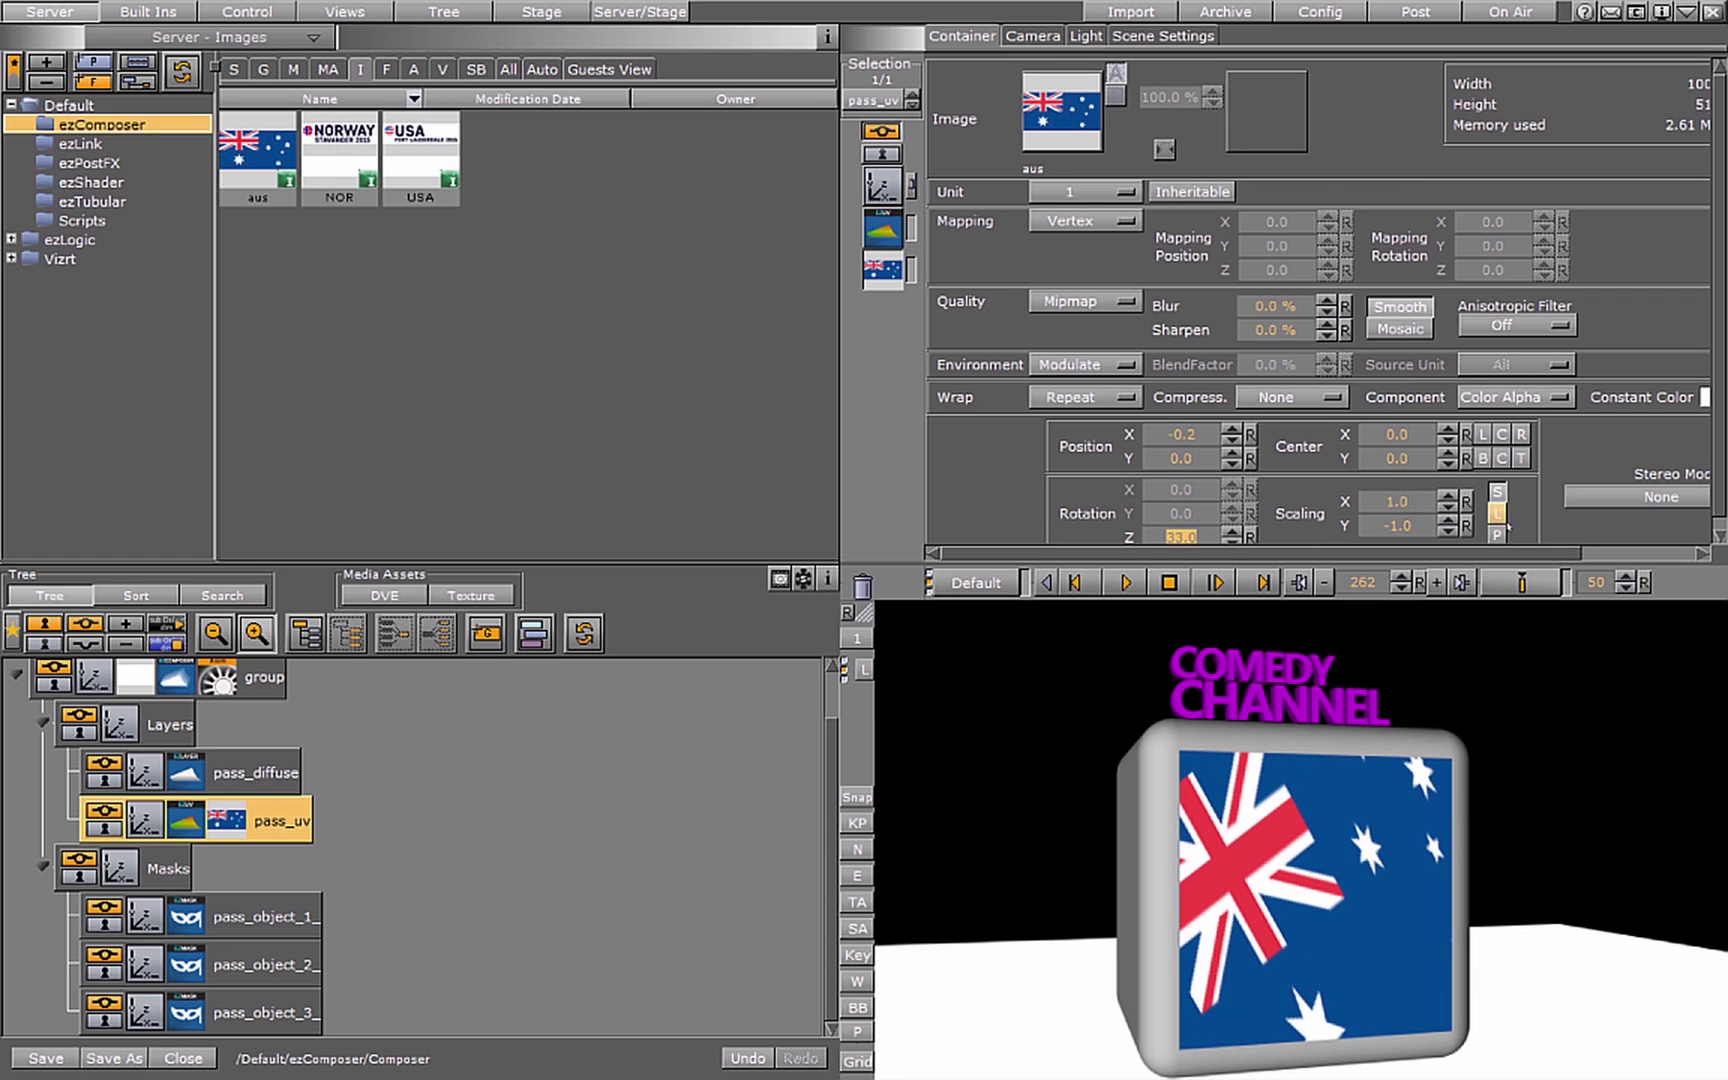
left_click_drag(708, 255, 675, 258)
left_click(1125, 583)
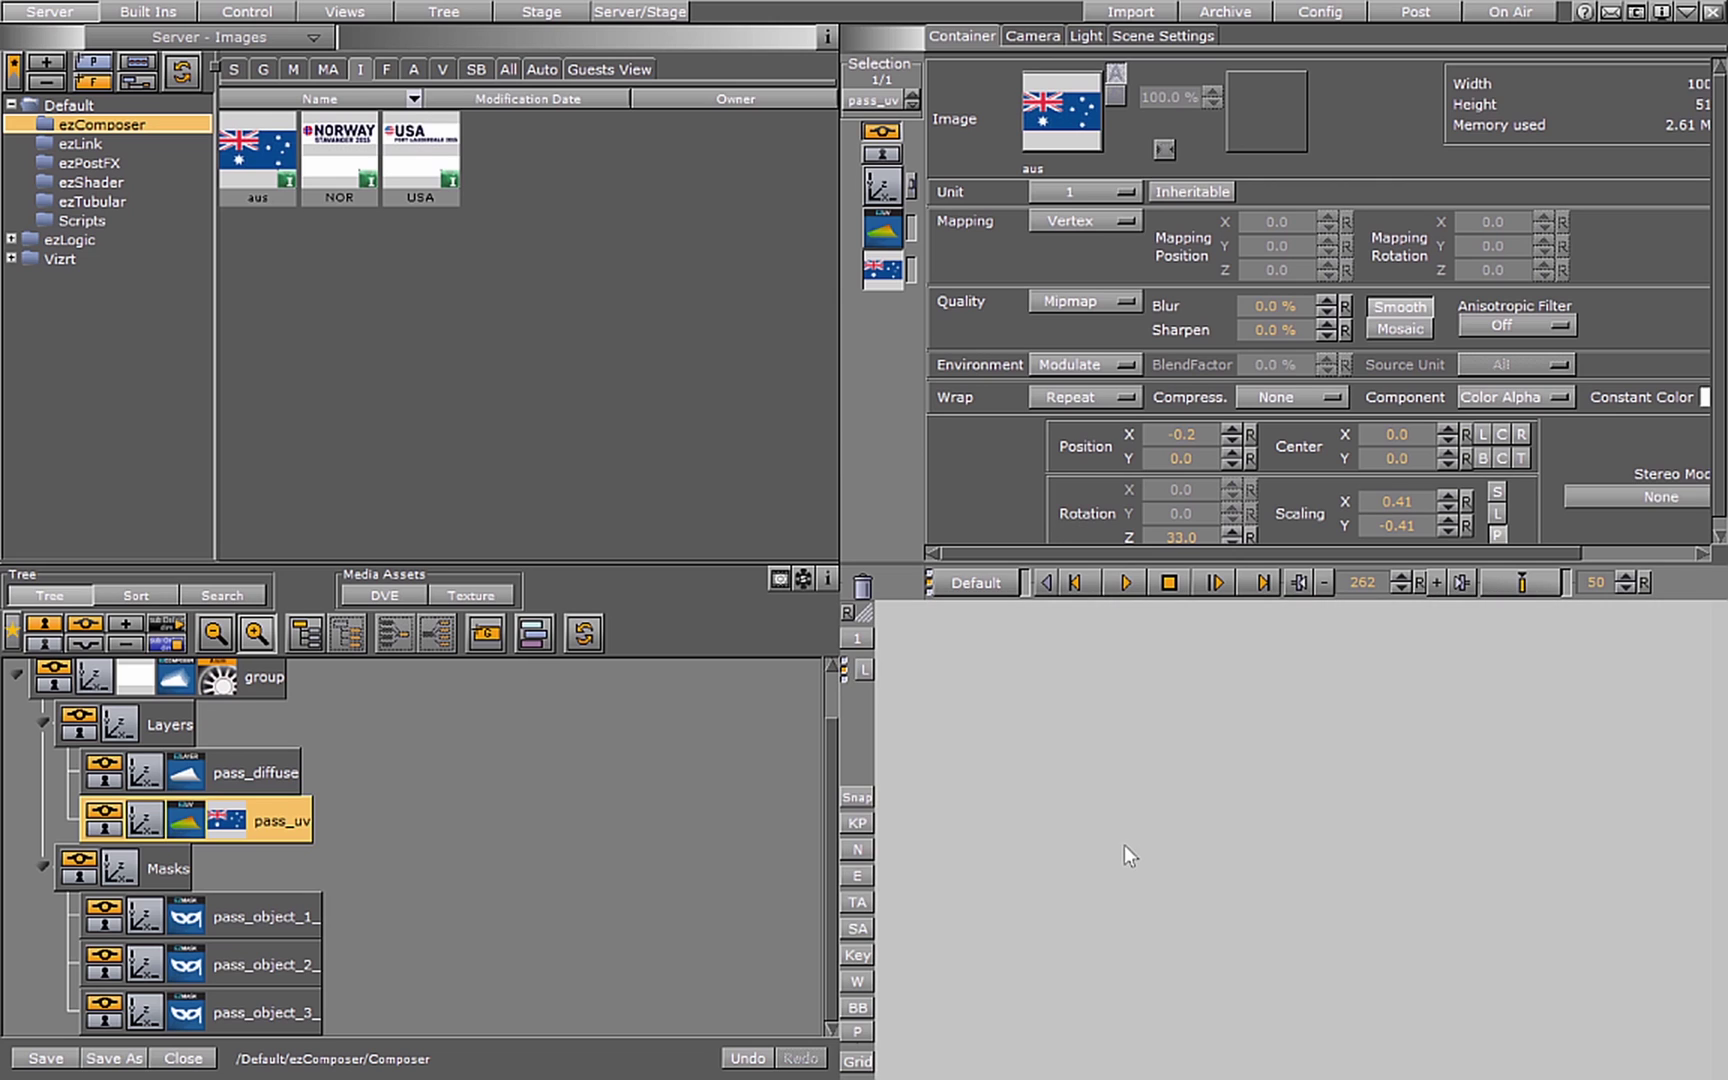
left_click(1169, 583)
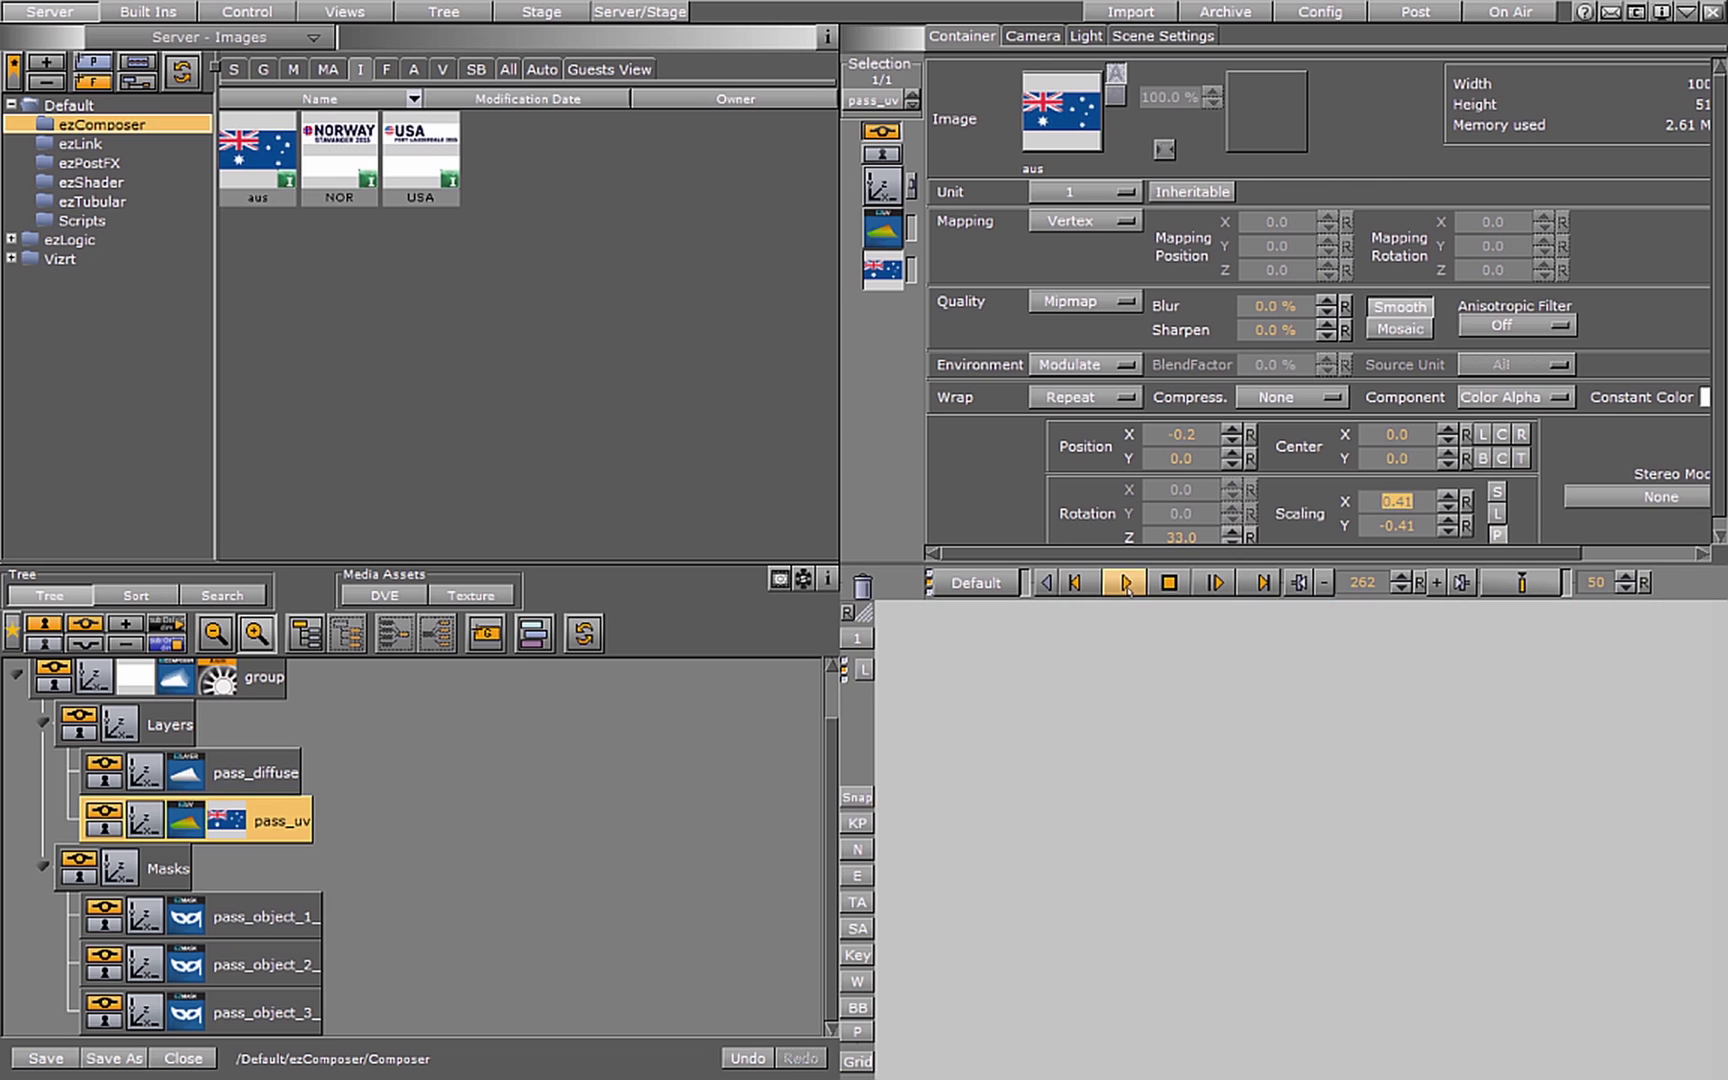
left_click(1125, 583)
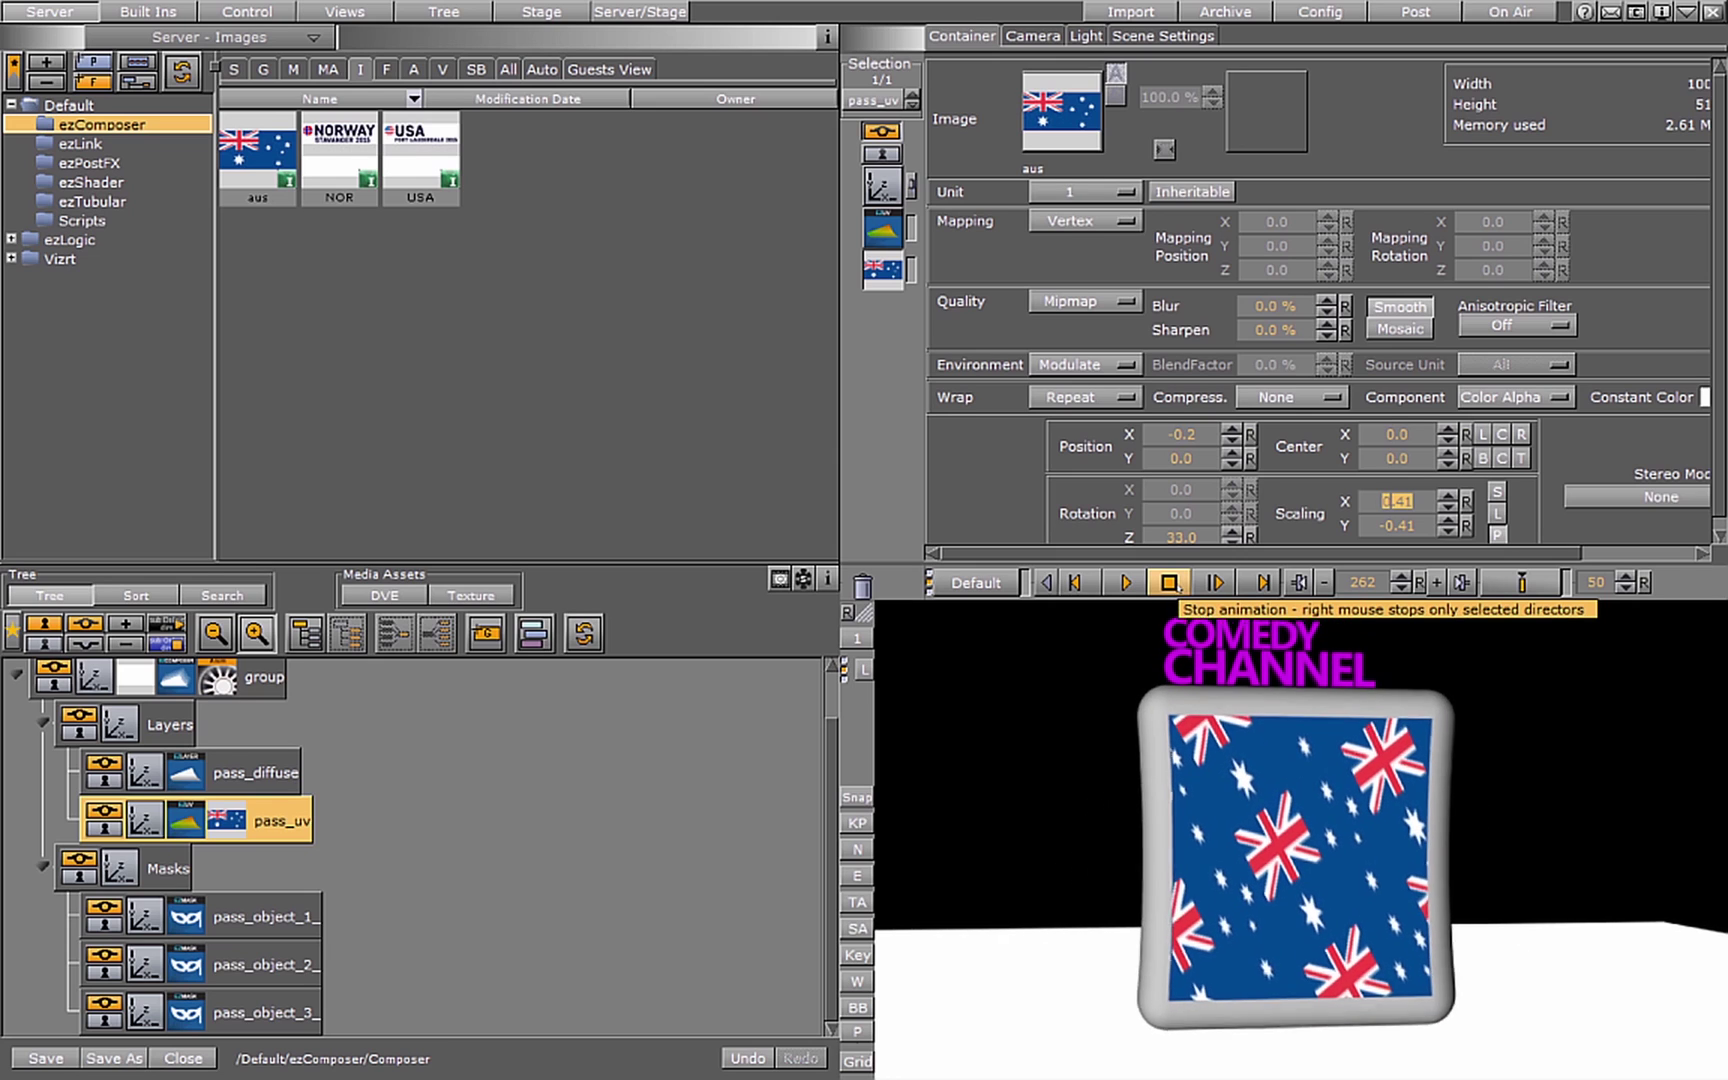
left_click(1169, 583)
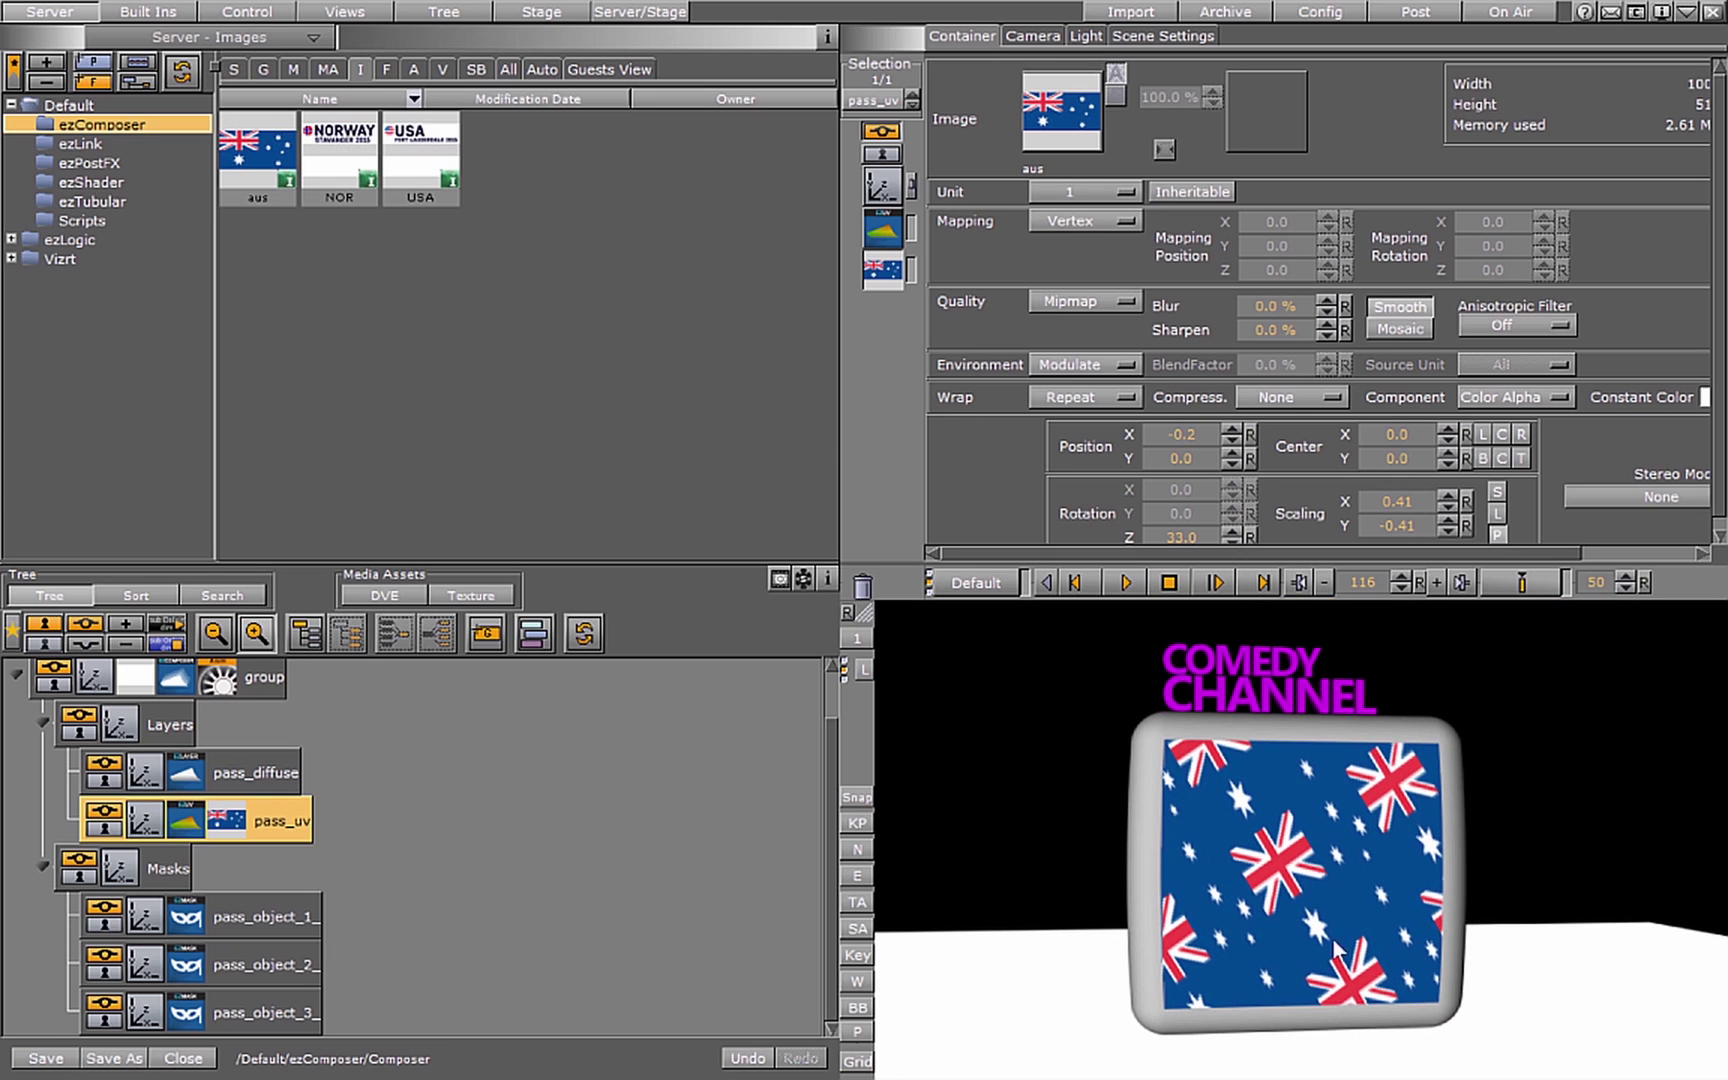
Replace the aus image on the pass_uv layer with a Dynamic Scene texture and set its Camera ID to 2.
key("Tab")
left_click_drag(225, 820, 862, 588)
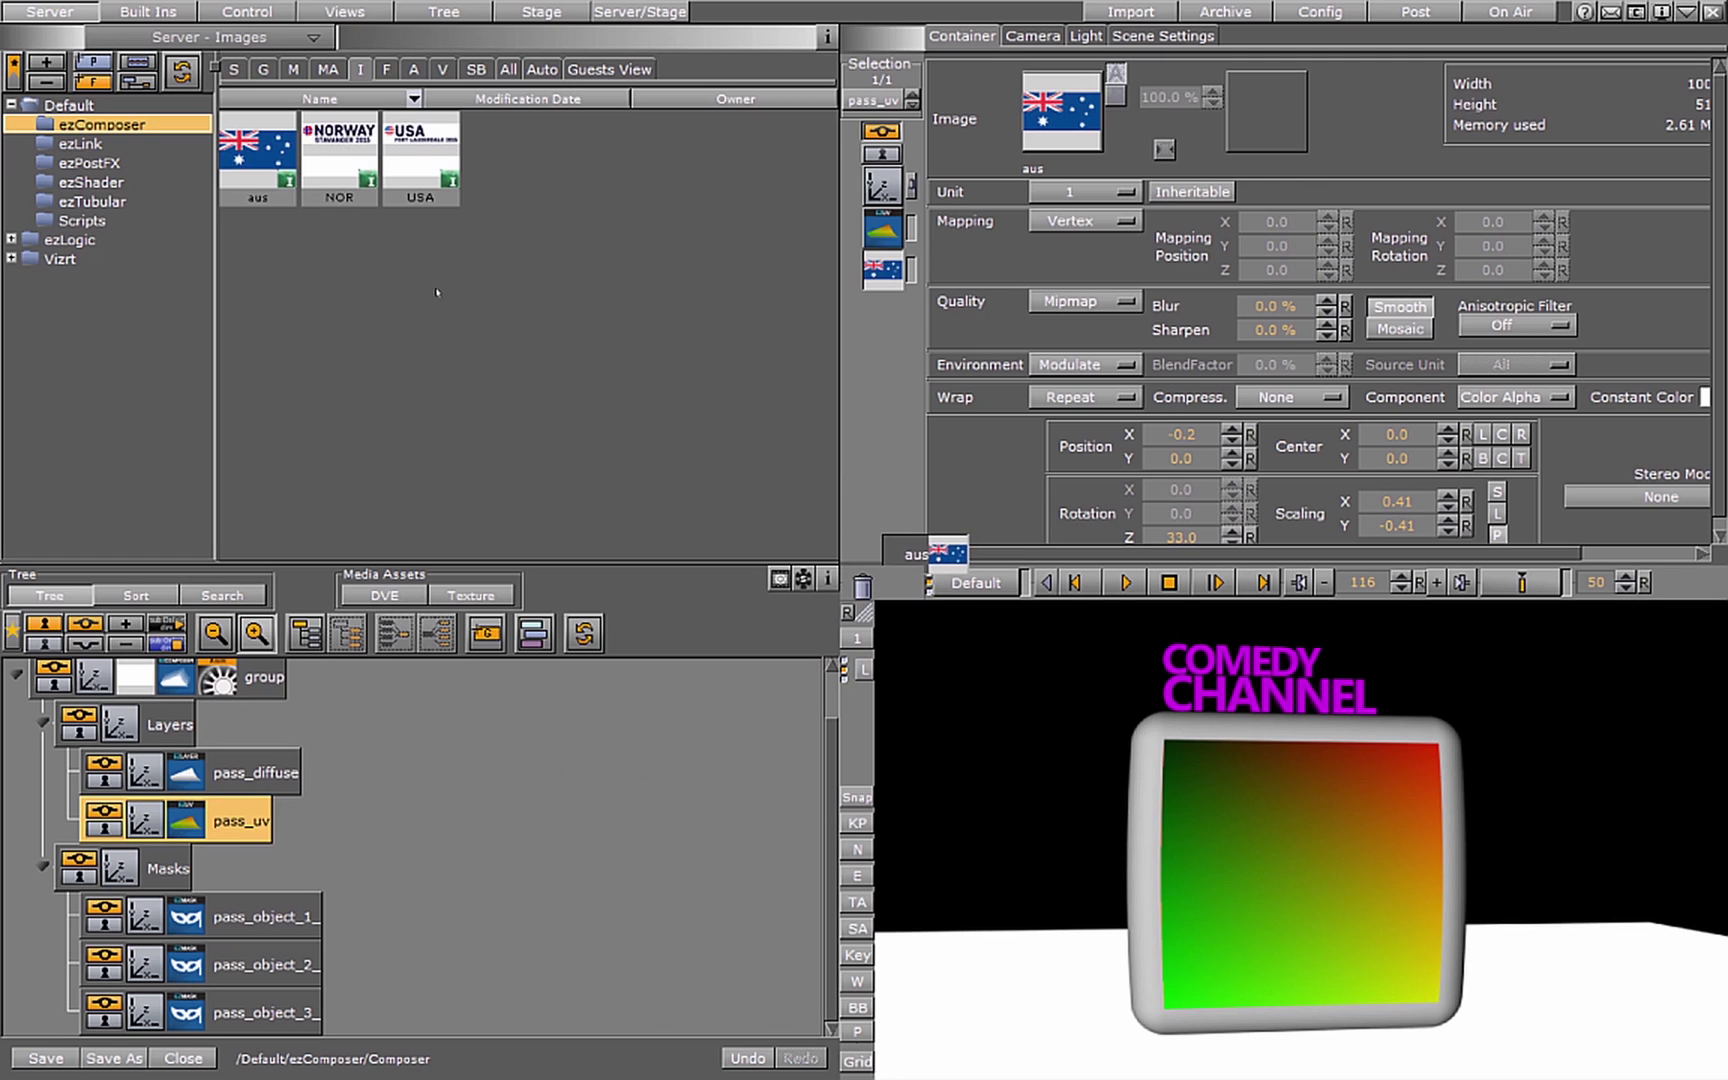
left_click(148, 11)
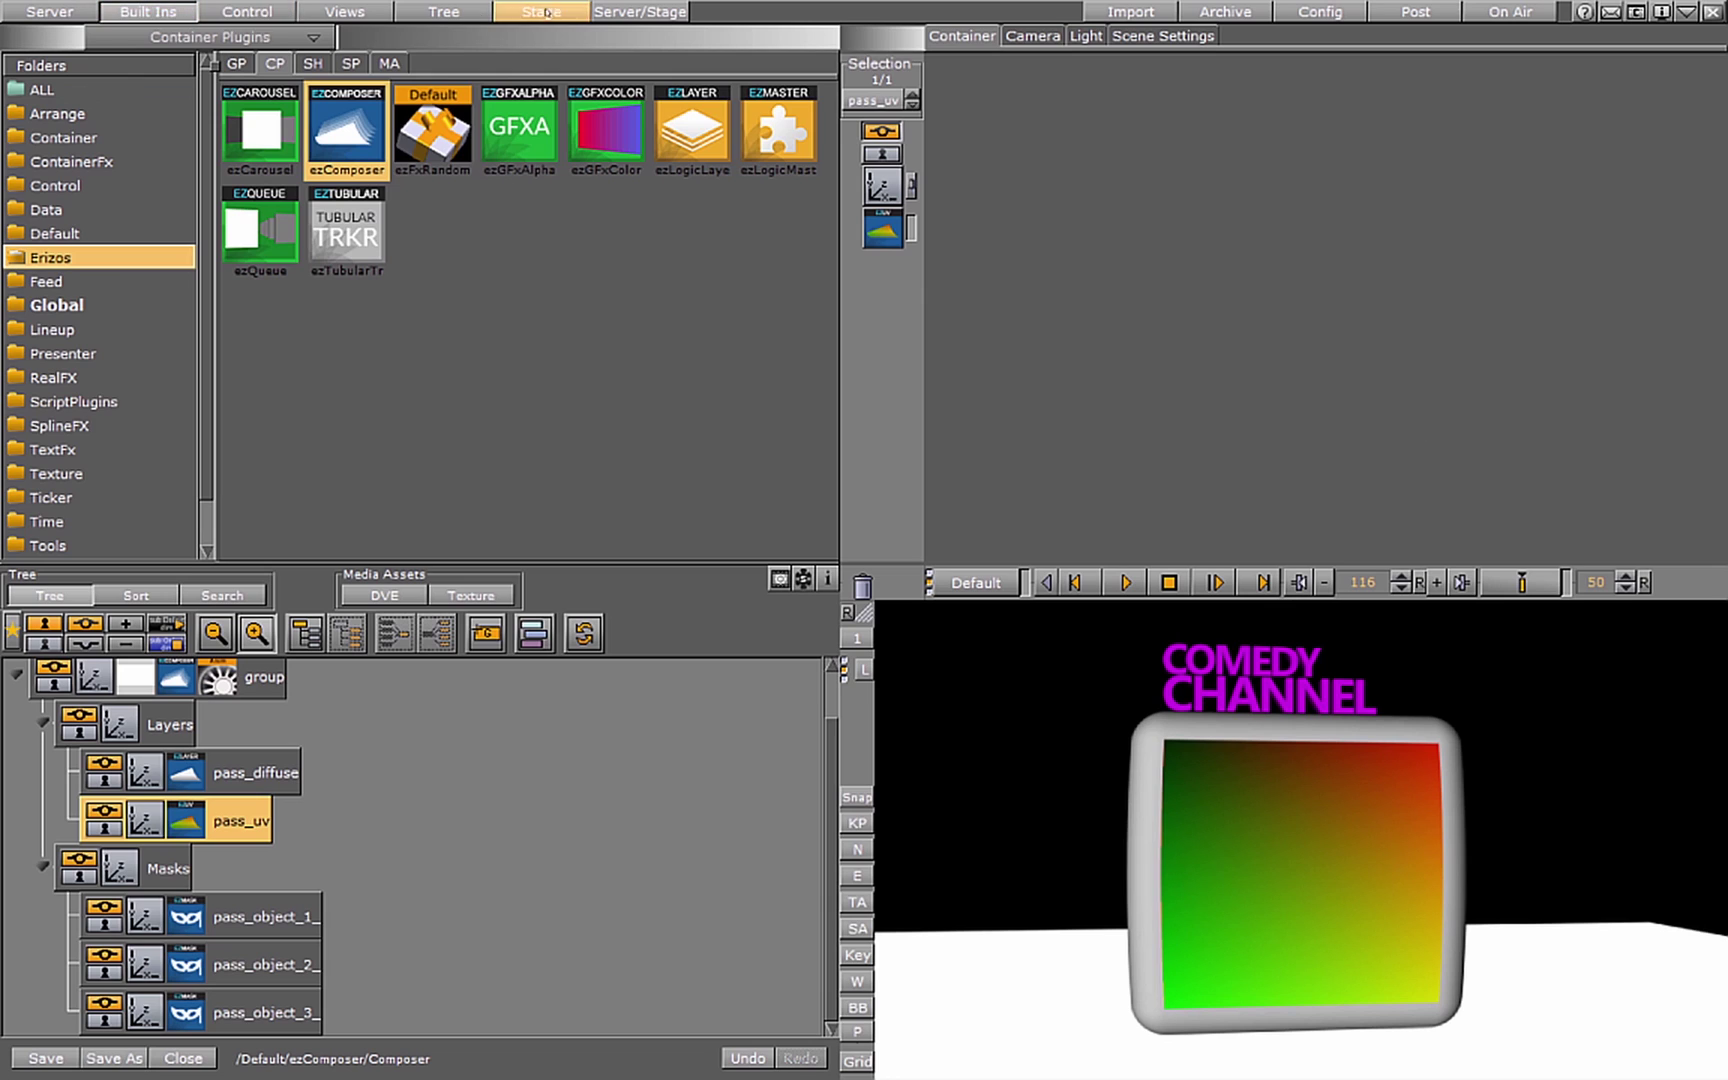
left_click(389, 63)
left_click(90, 140)
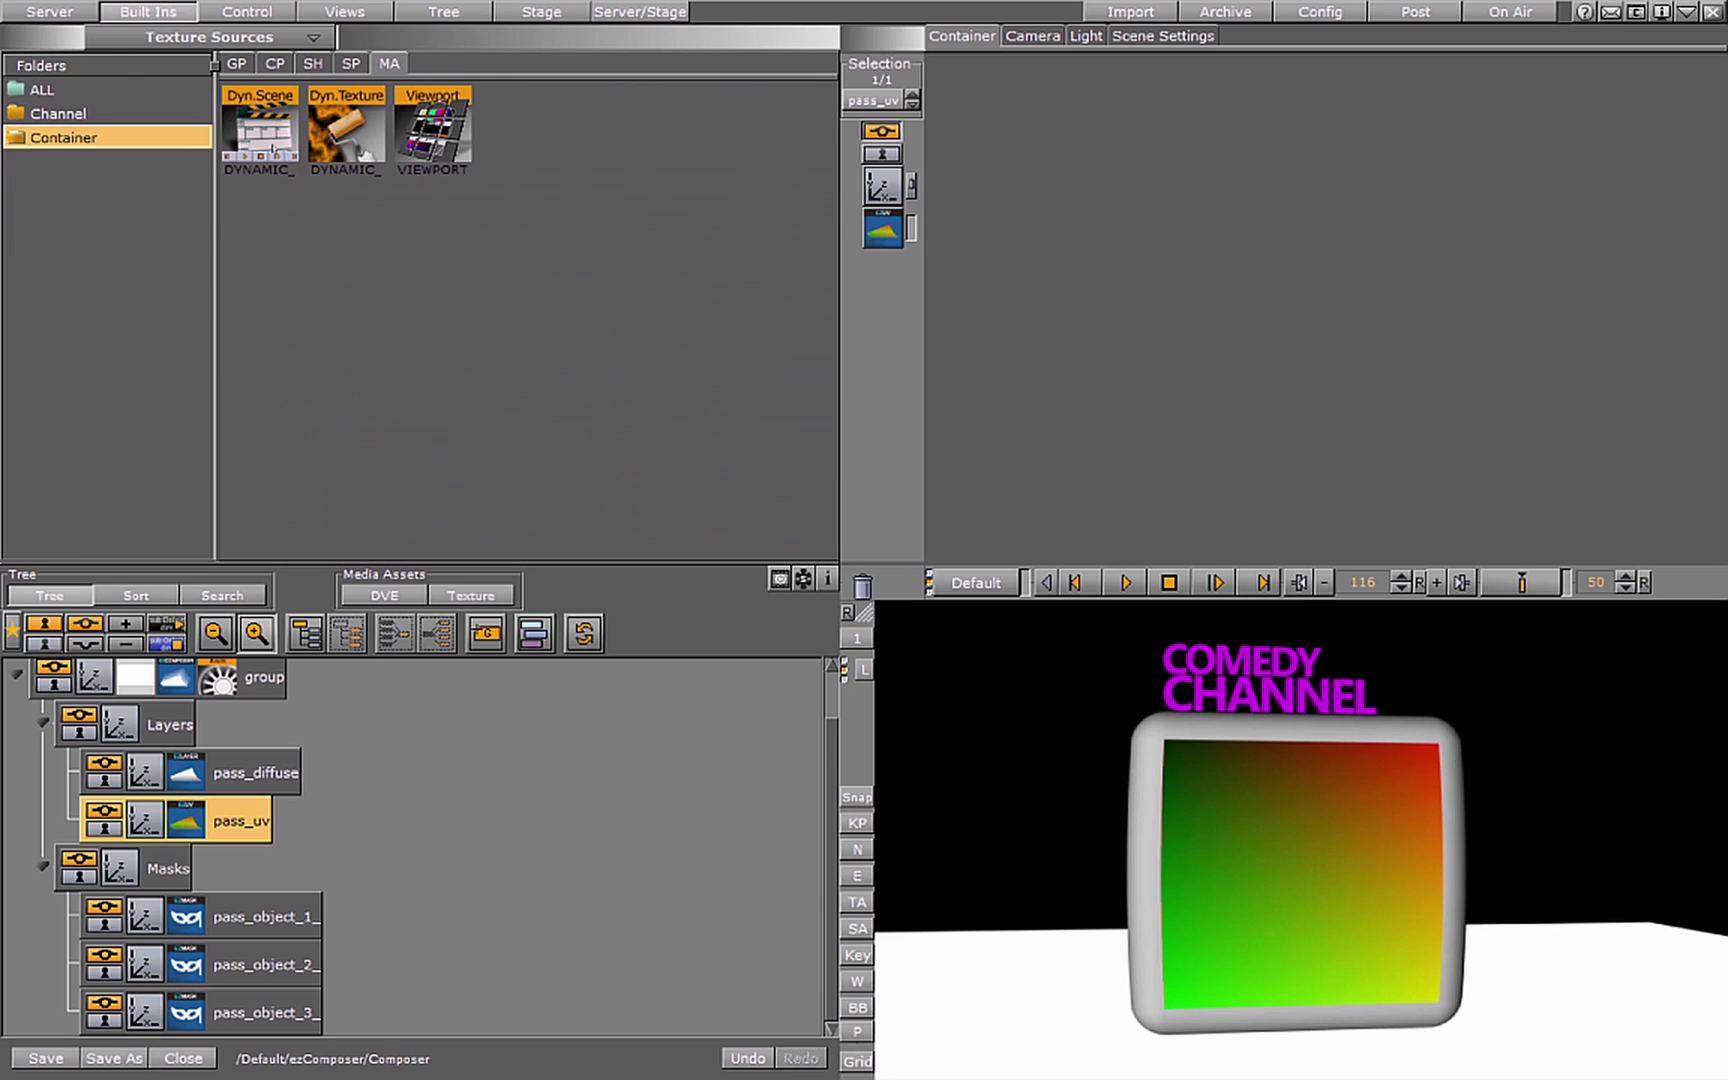
left_click_drag(277, 138, 250, 815)
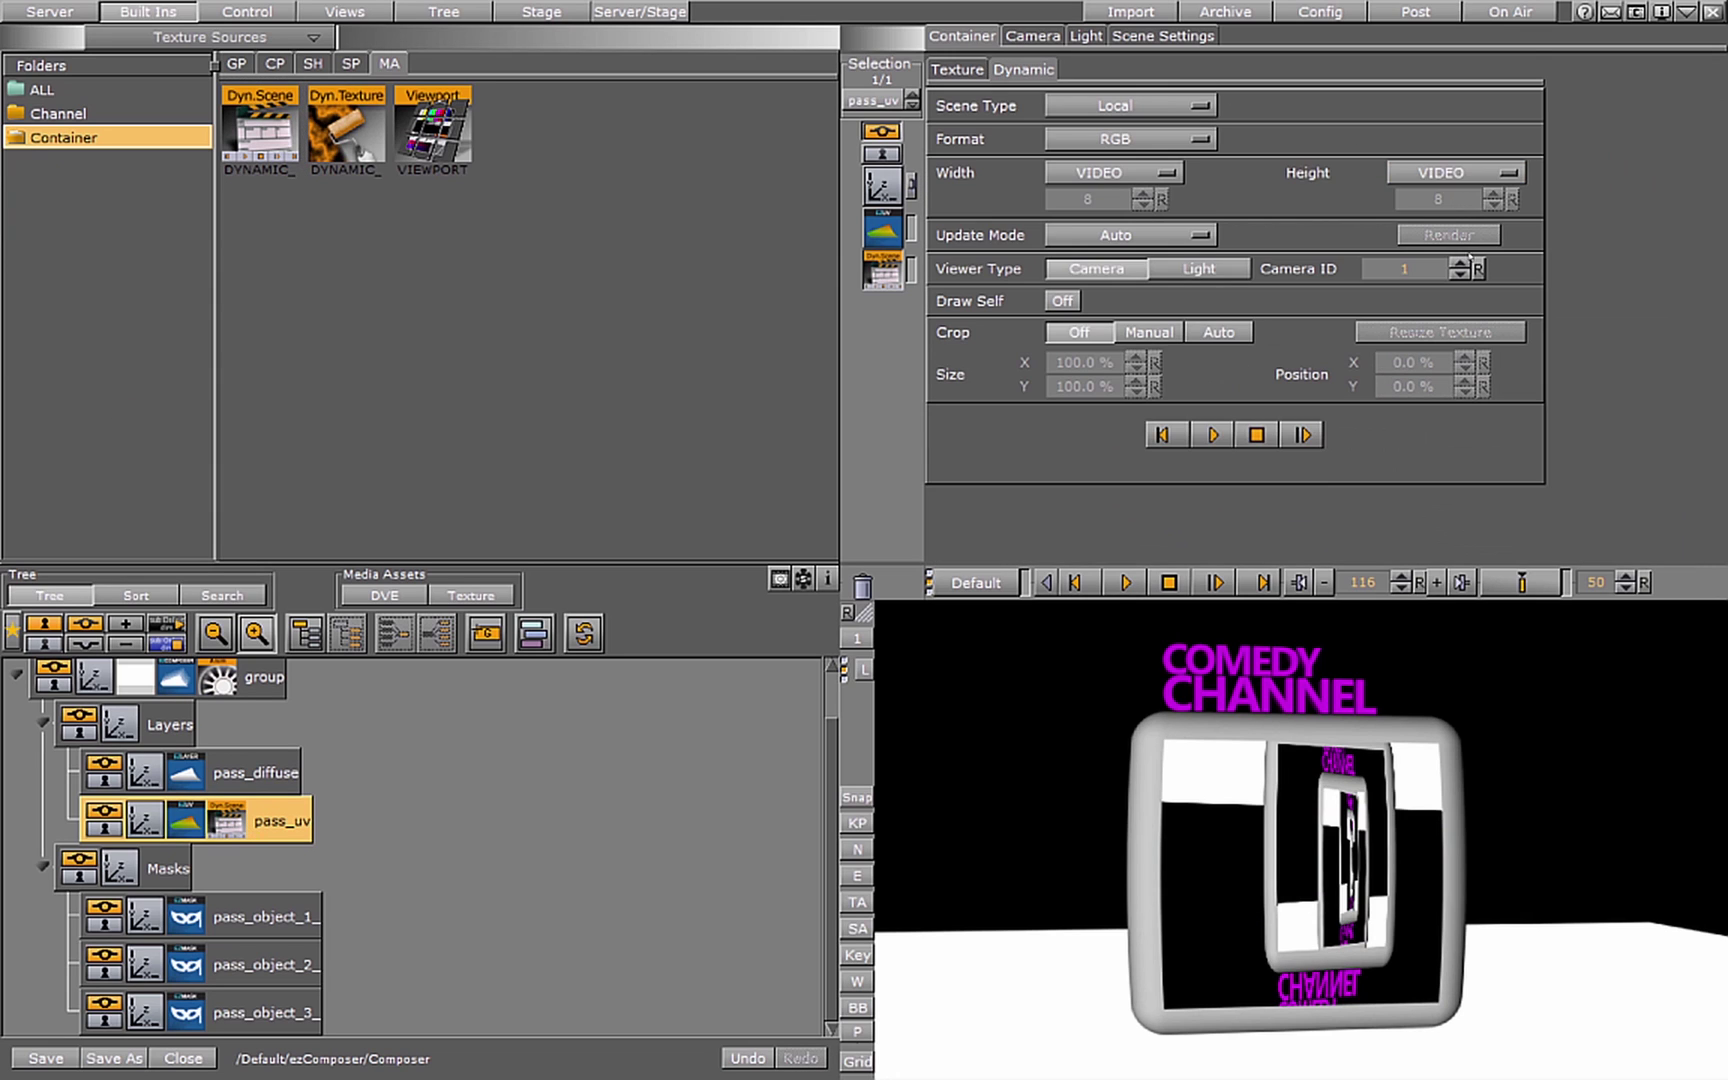
left_click(1460, 263)
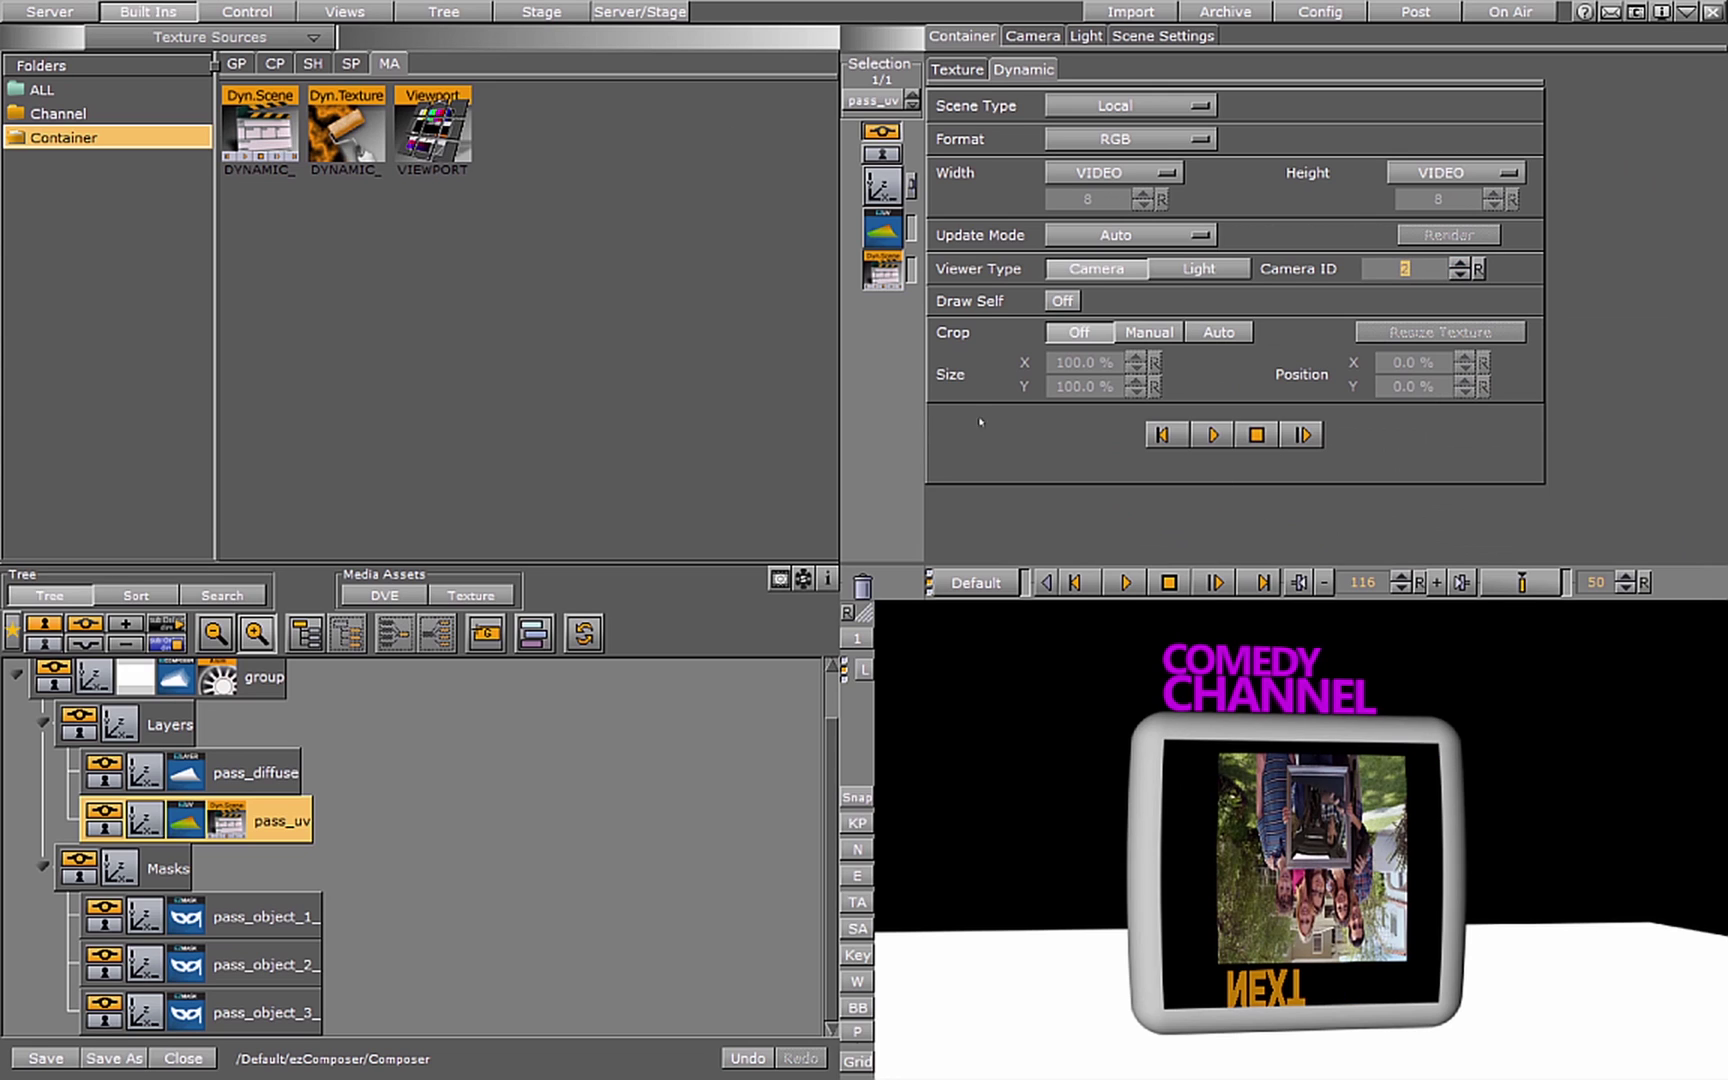
Flip the Dynamic Scene texture on the pass_uv layer upright by setting its Scaling Y to -1.0.
left_click(882, 185)
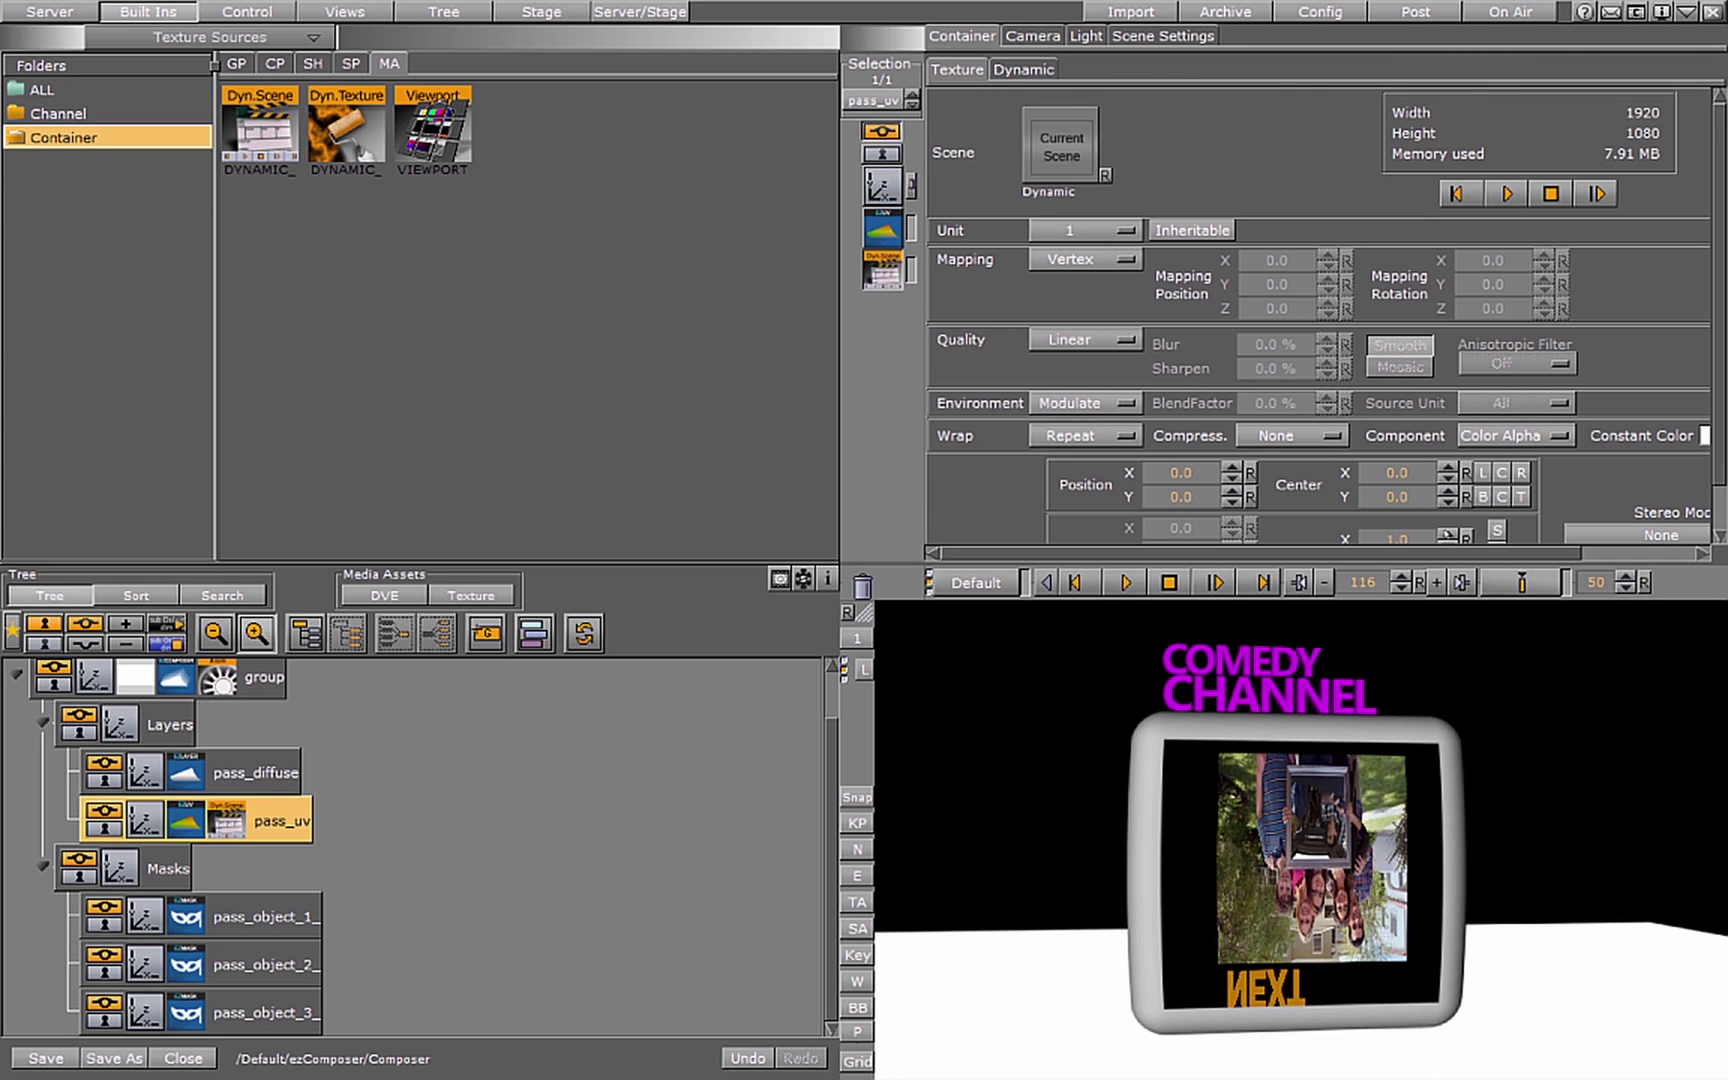
scroll(1684, 522, "down", 1)
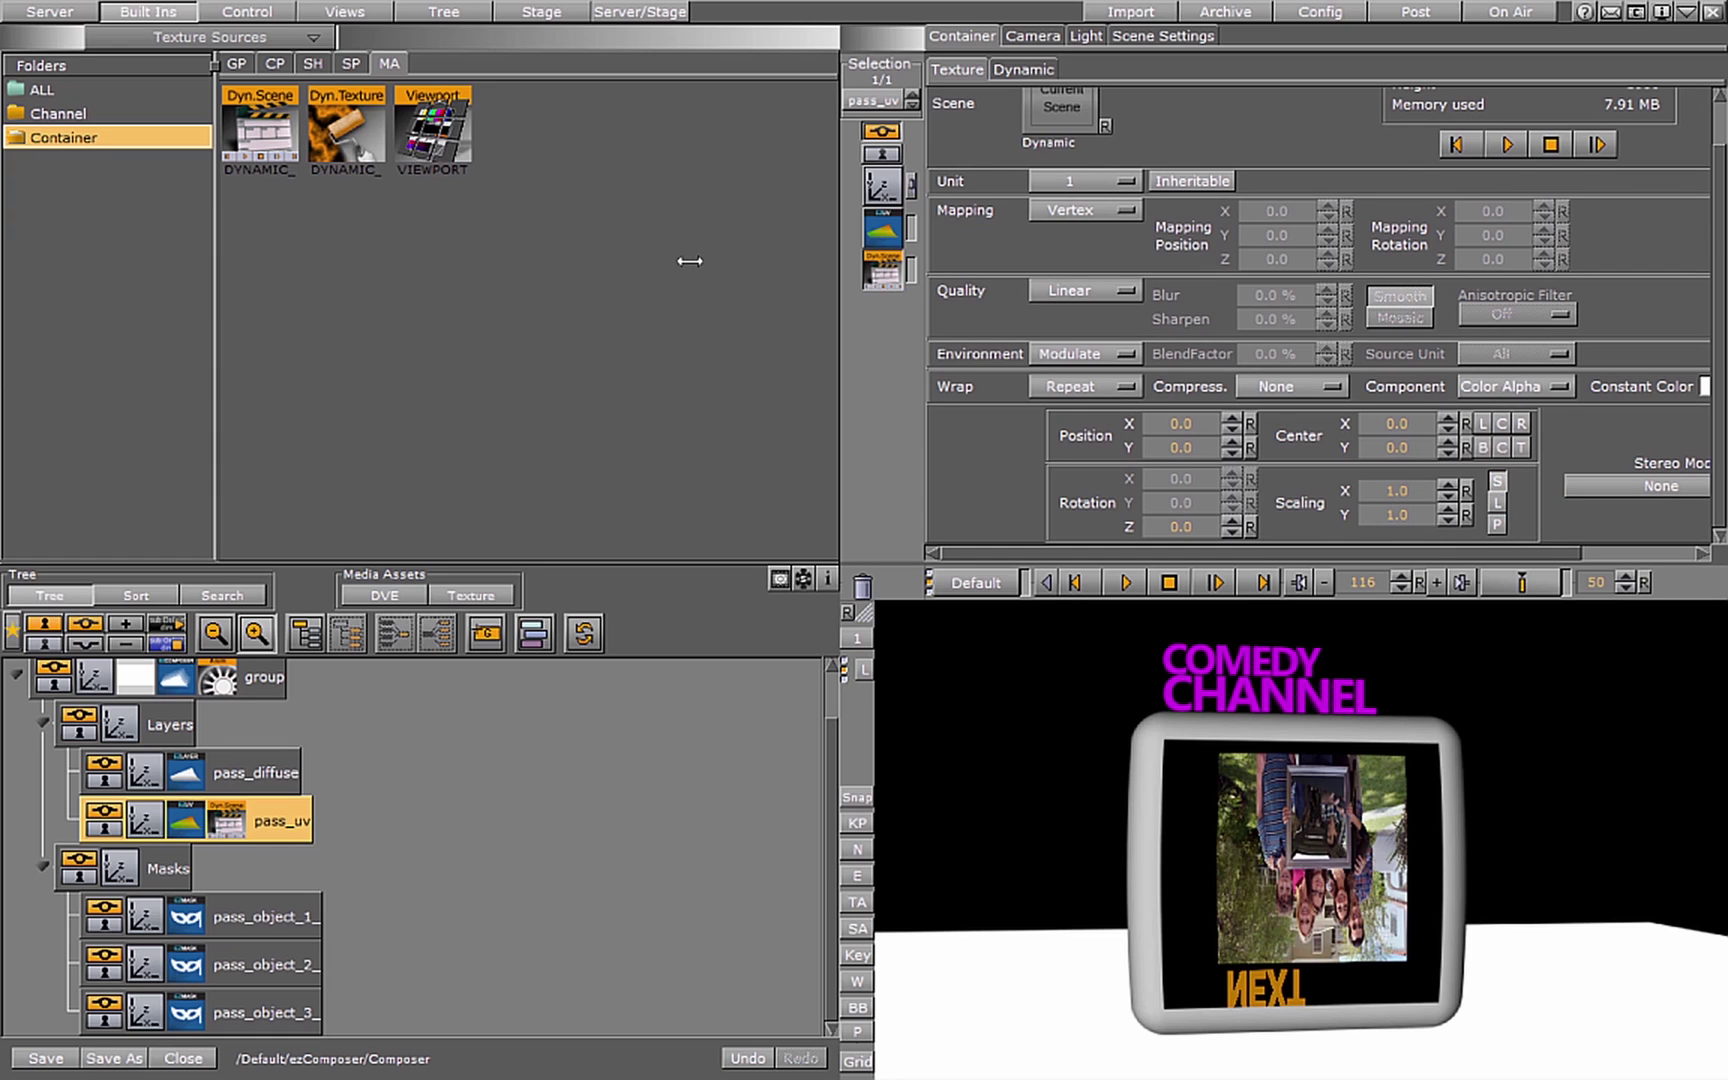
type("-1")
key("Return")
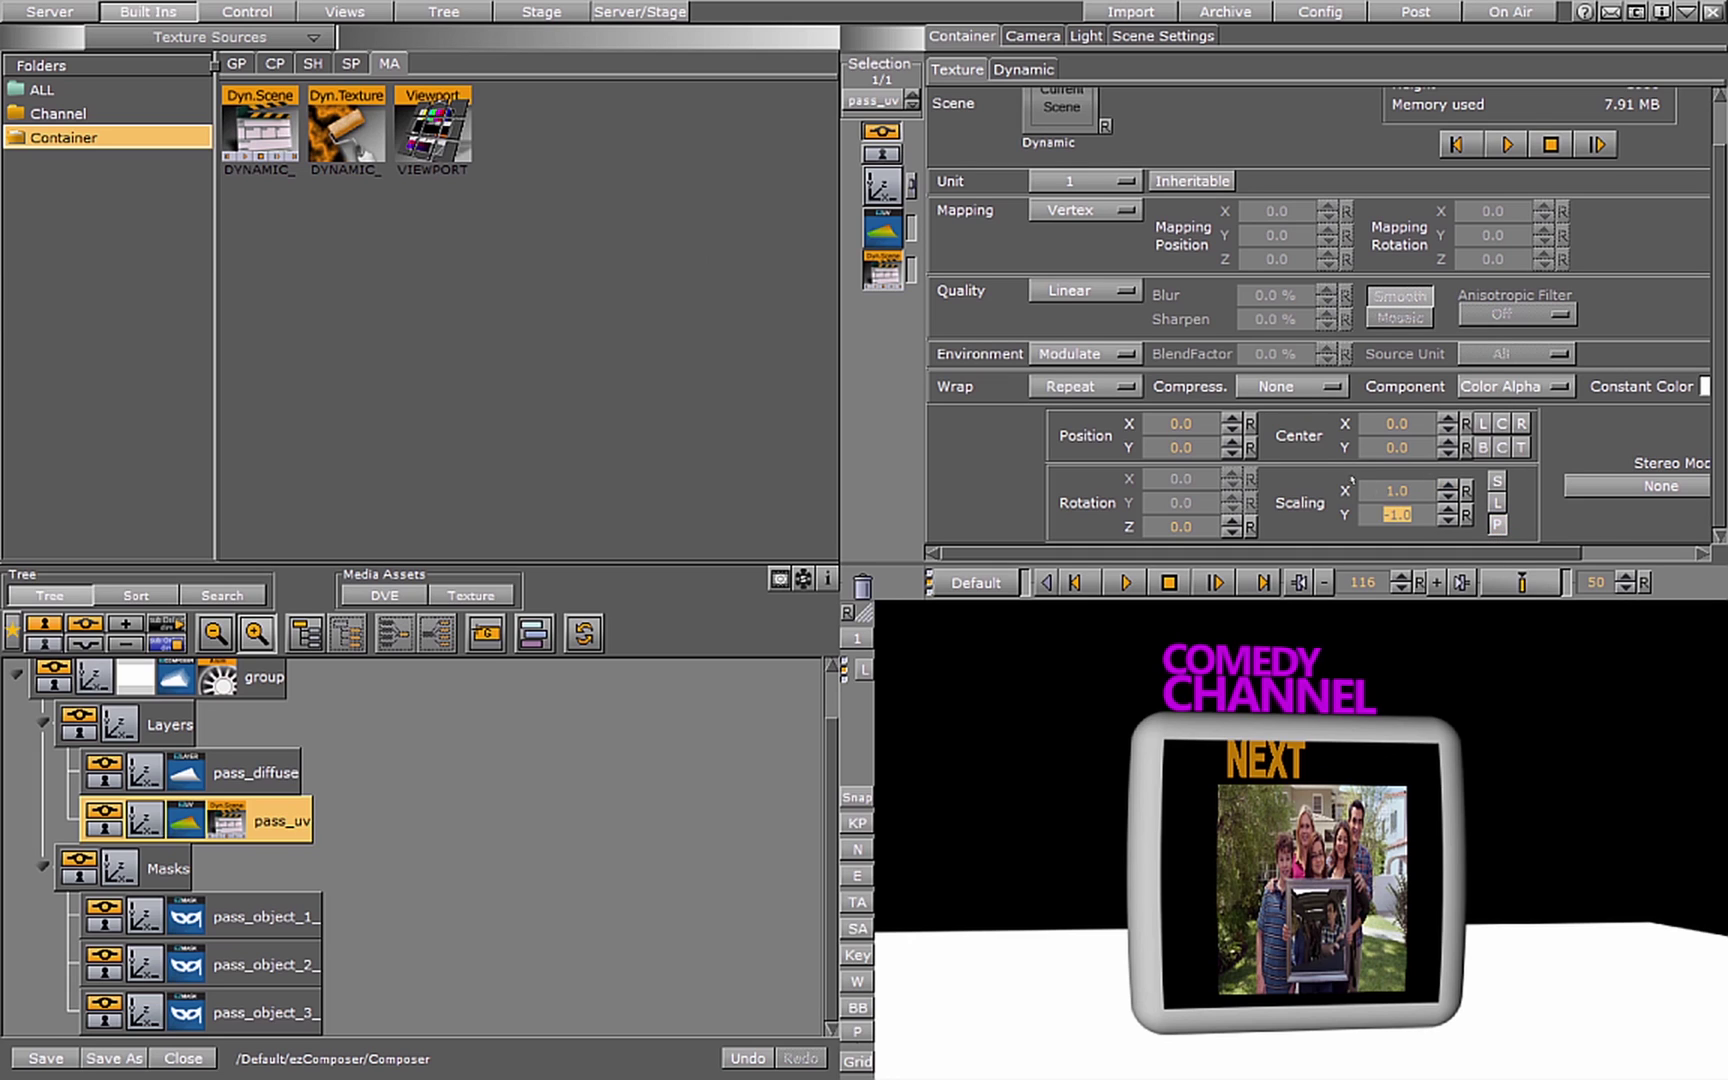
Set the pass_uv texture's Scaling to 1.33 in X and -0.8 in Y, and play back the animation.
left_click_drag(1371, 490, 1385, 490)
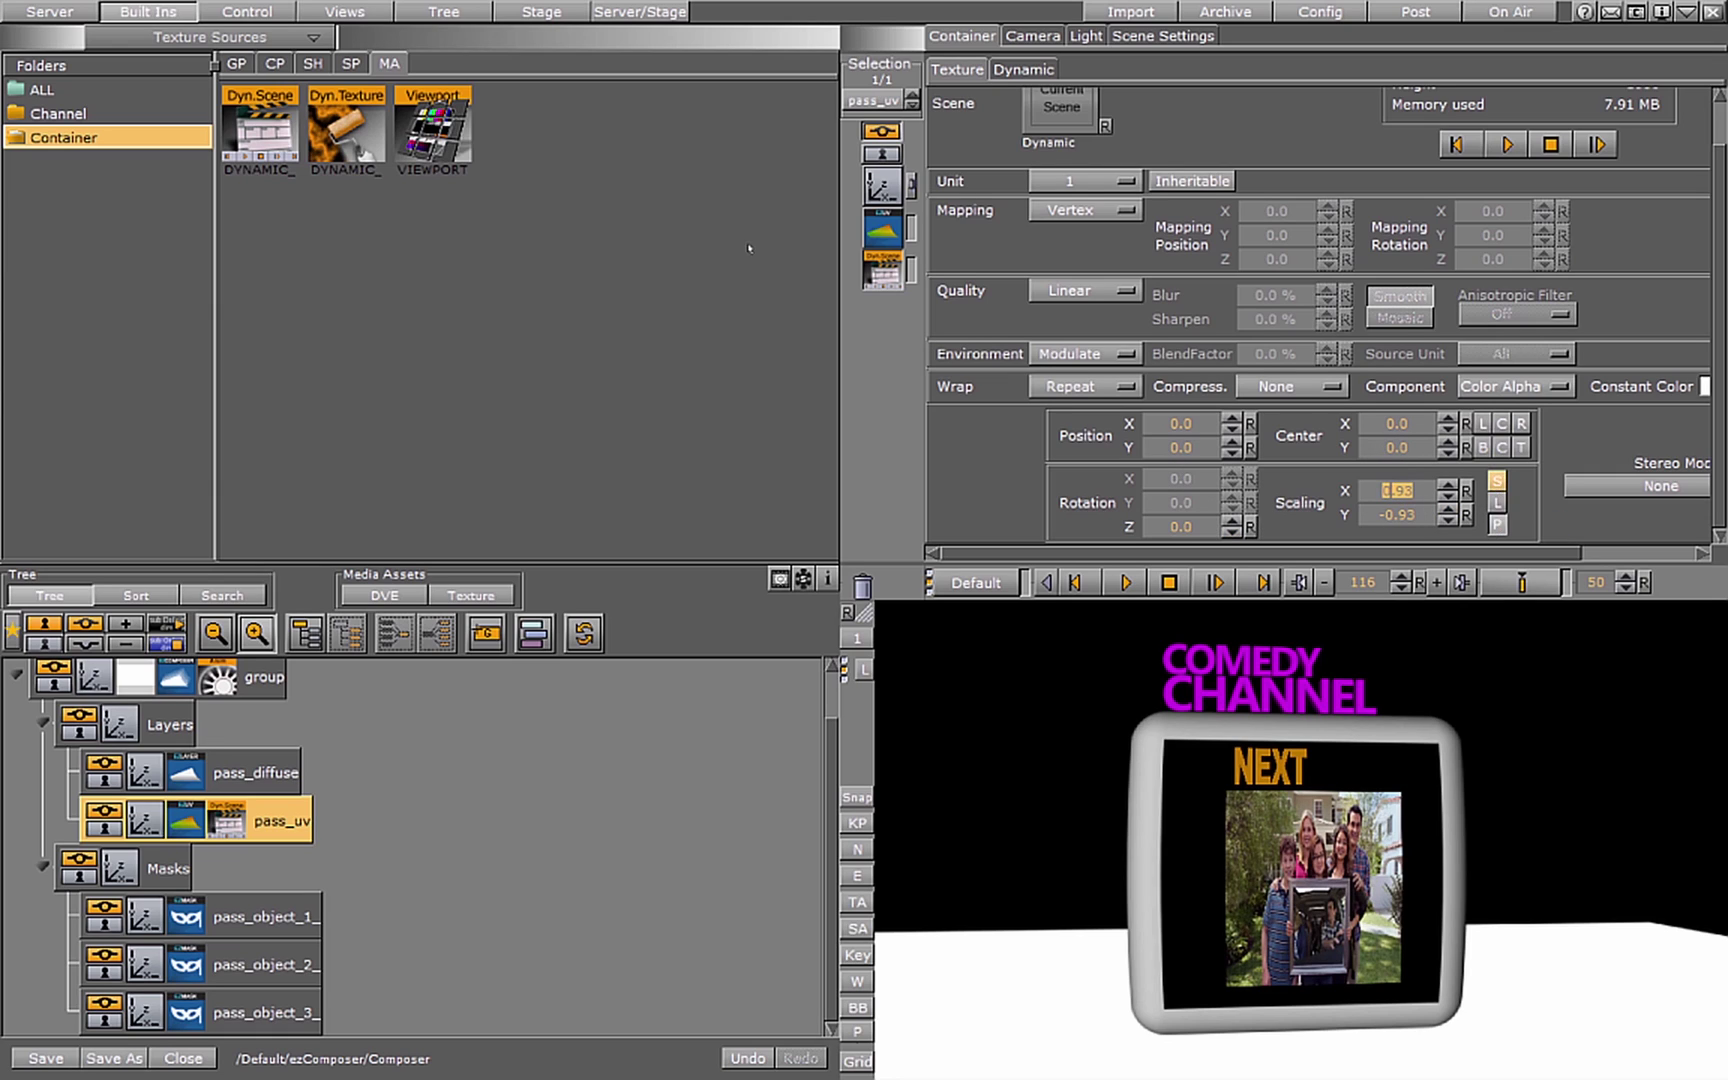
left_click_drag(1398, 492, 725, 247)
left_click_drag(1397, 517, 1418, 513)
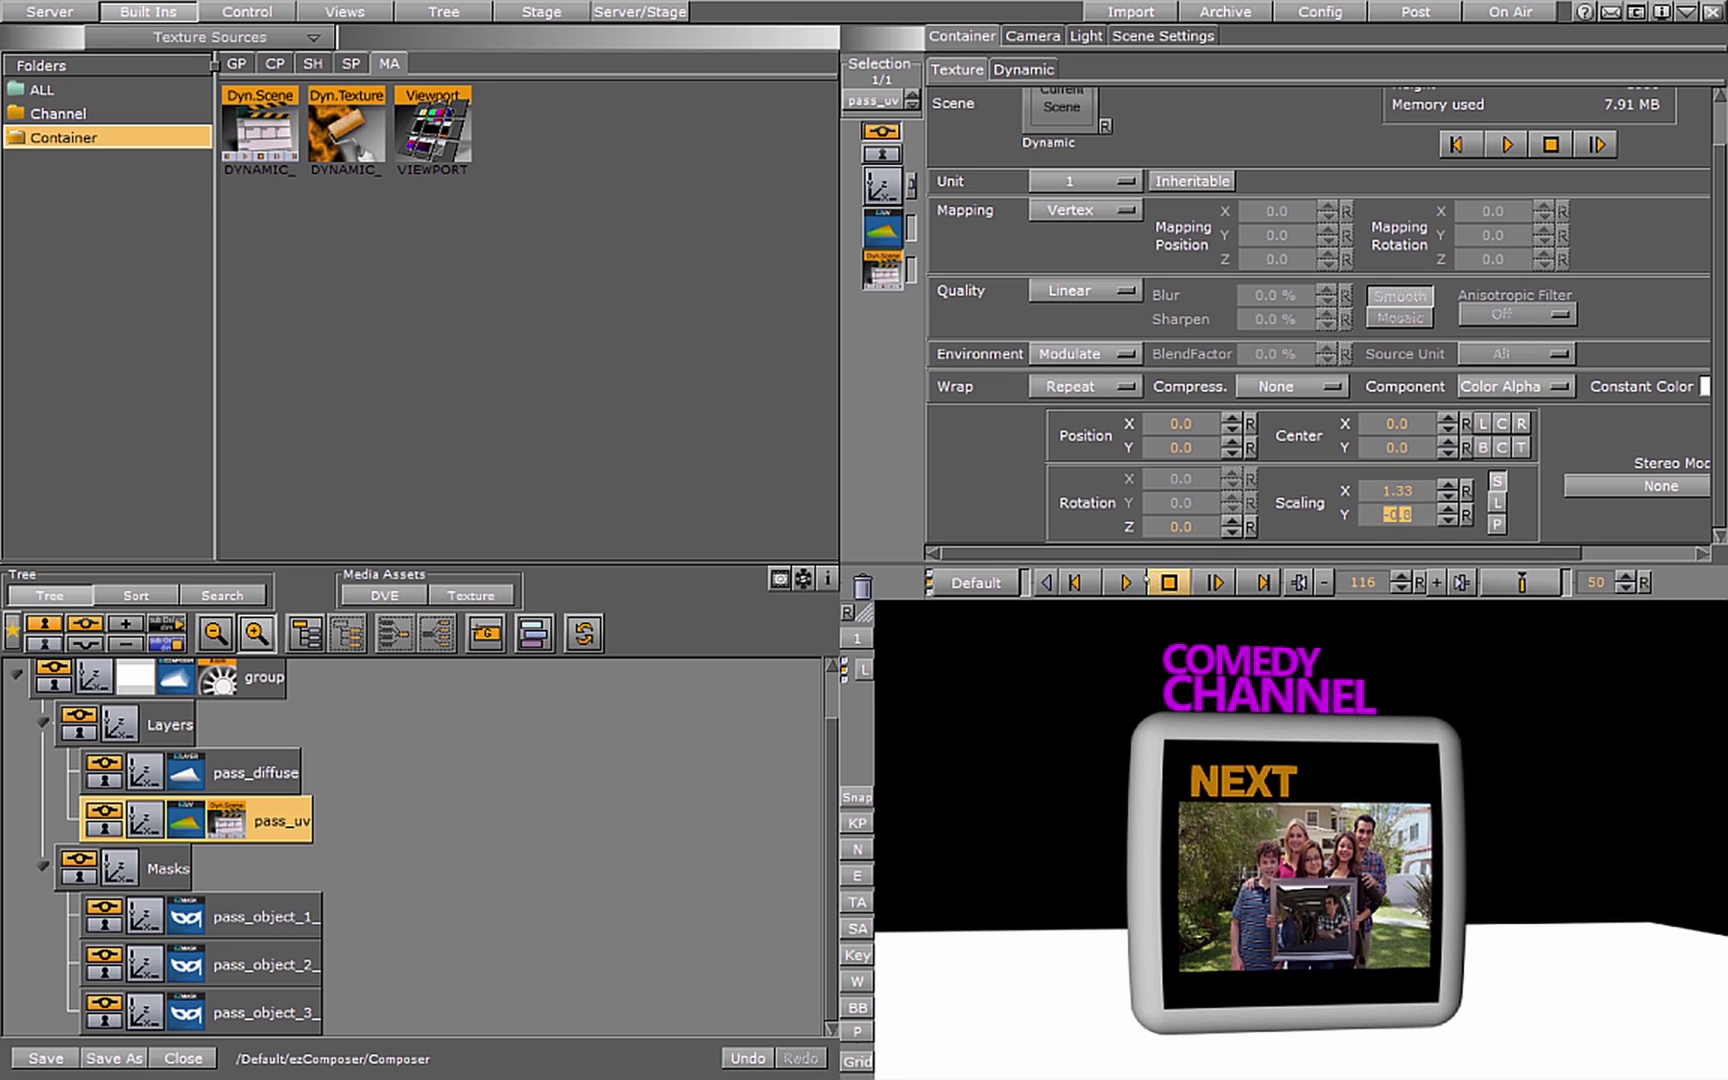
left_click(1126, 582)
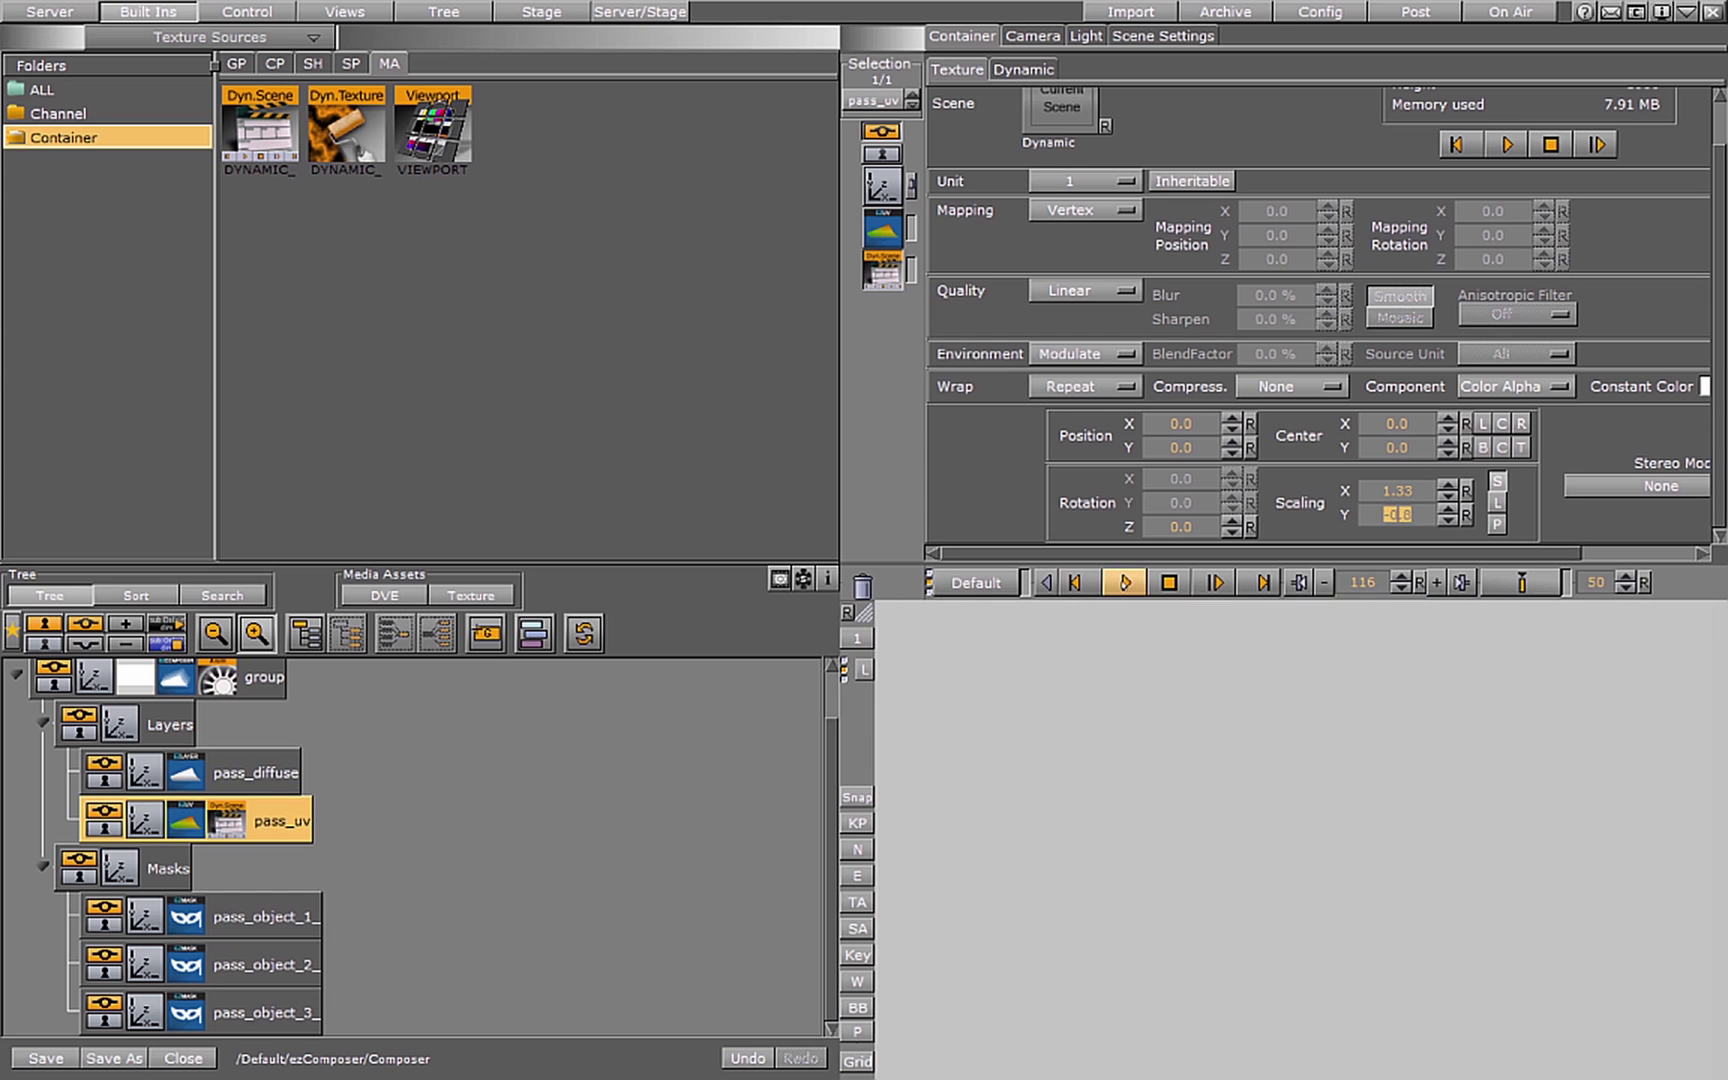
left_click(1125, 582)
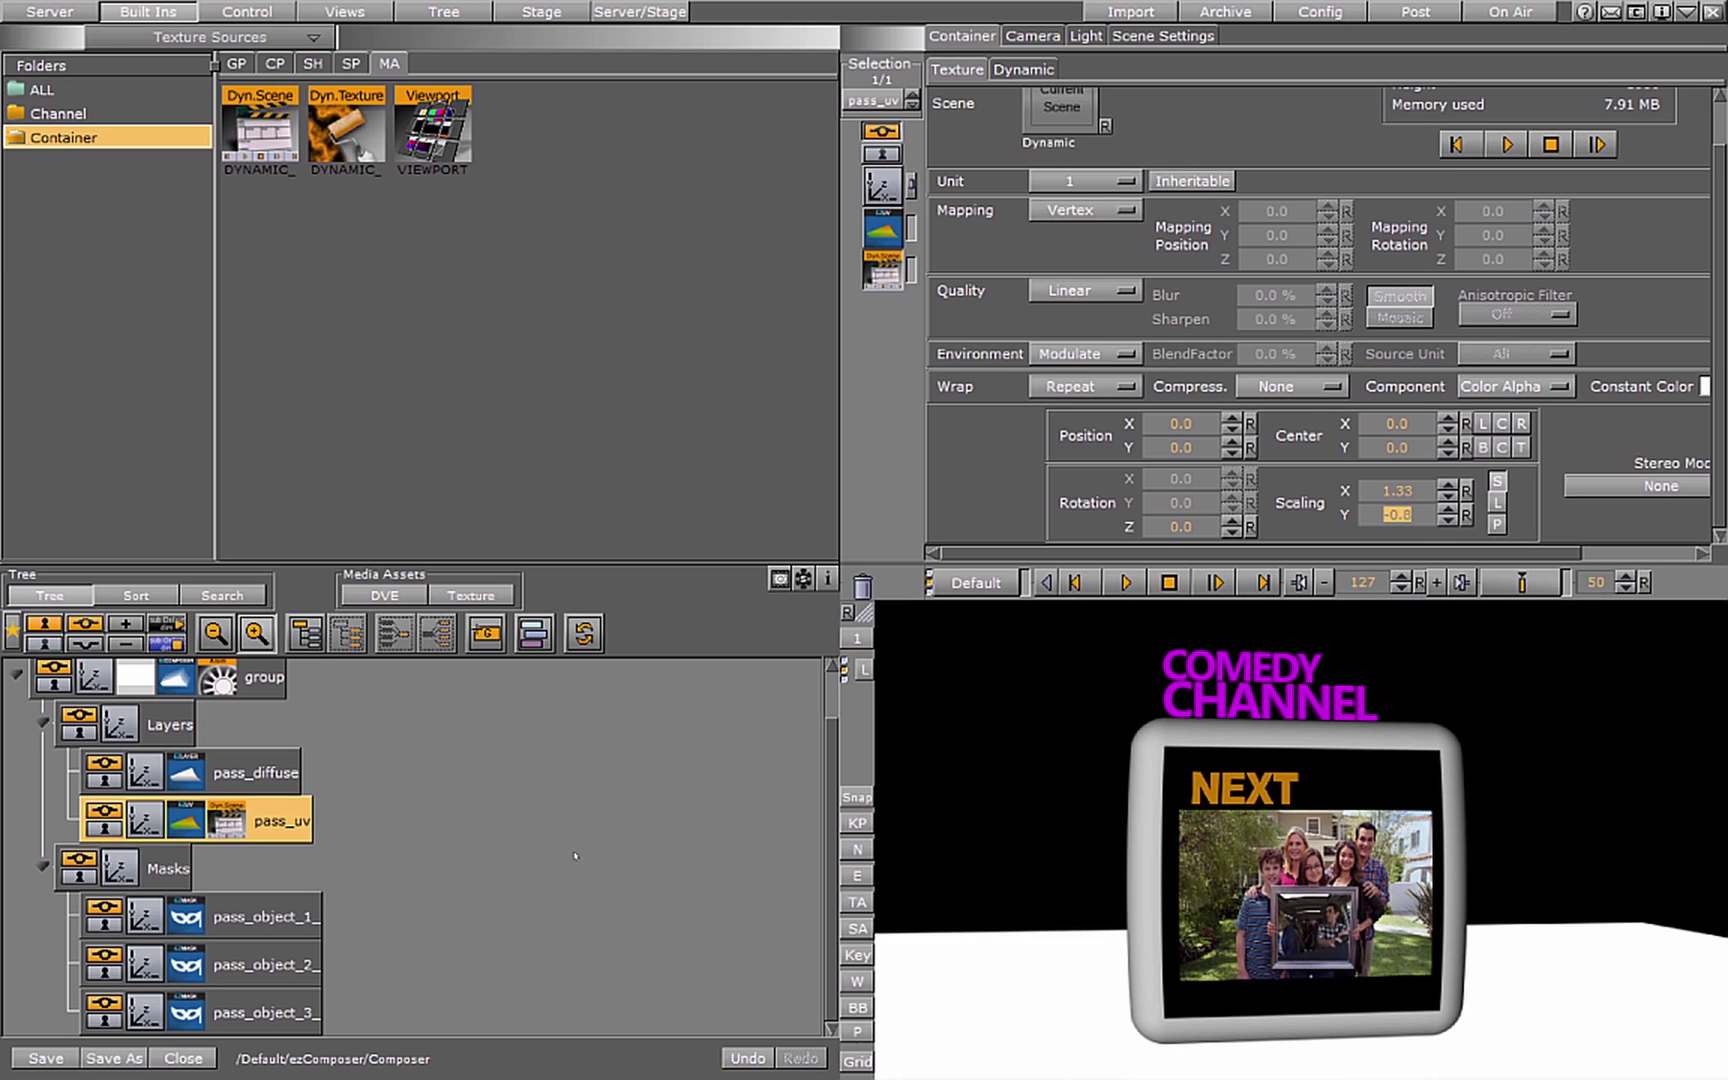
key("Return")
Add the bg.ezs sequence to the ezComposer group and move the bg layer above pass_diffuse in Layers.
left_click(262, 677)
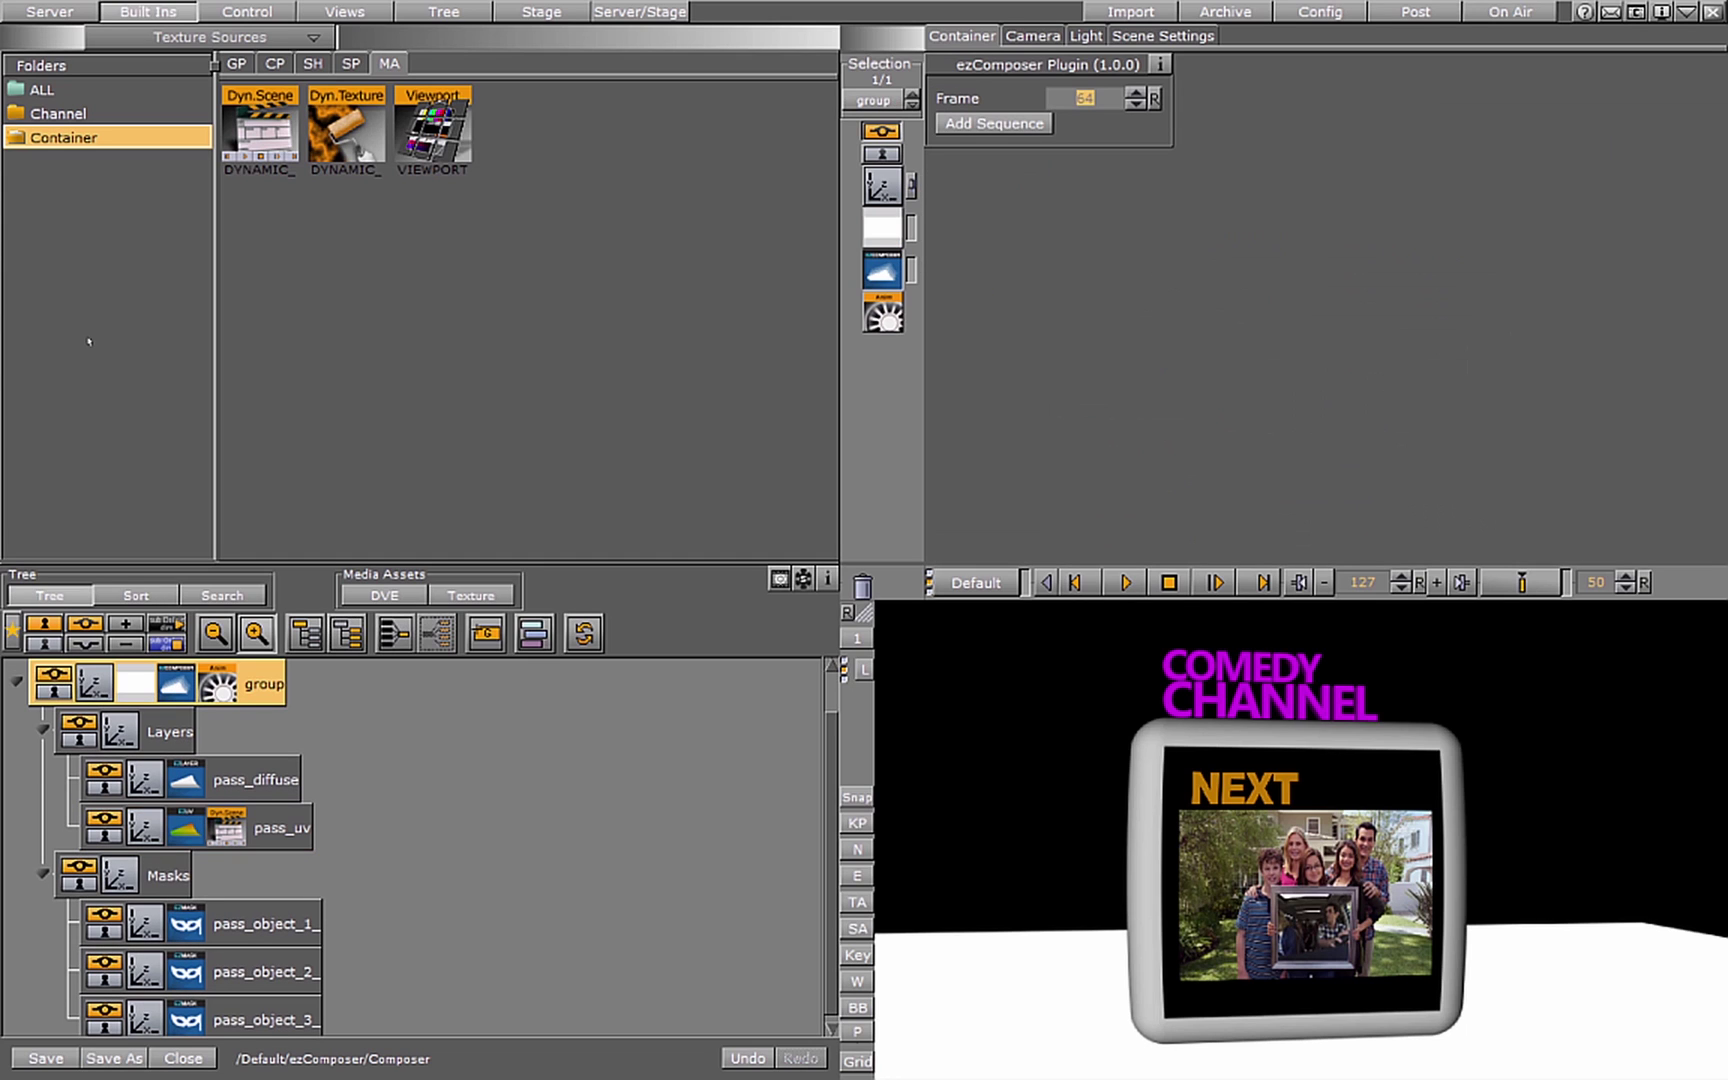
left_click(994, 123)
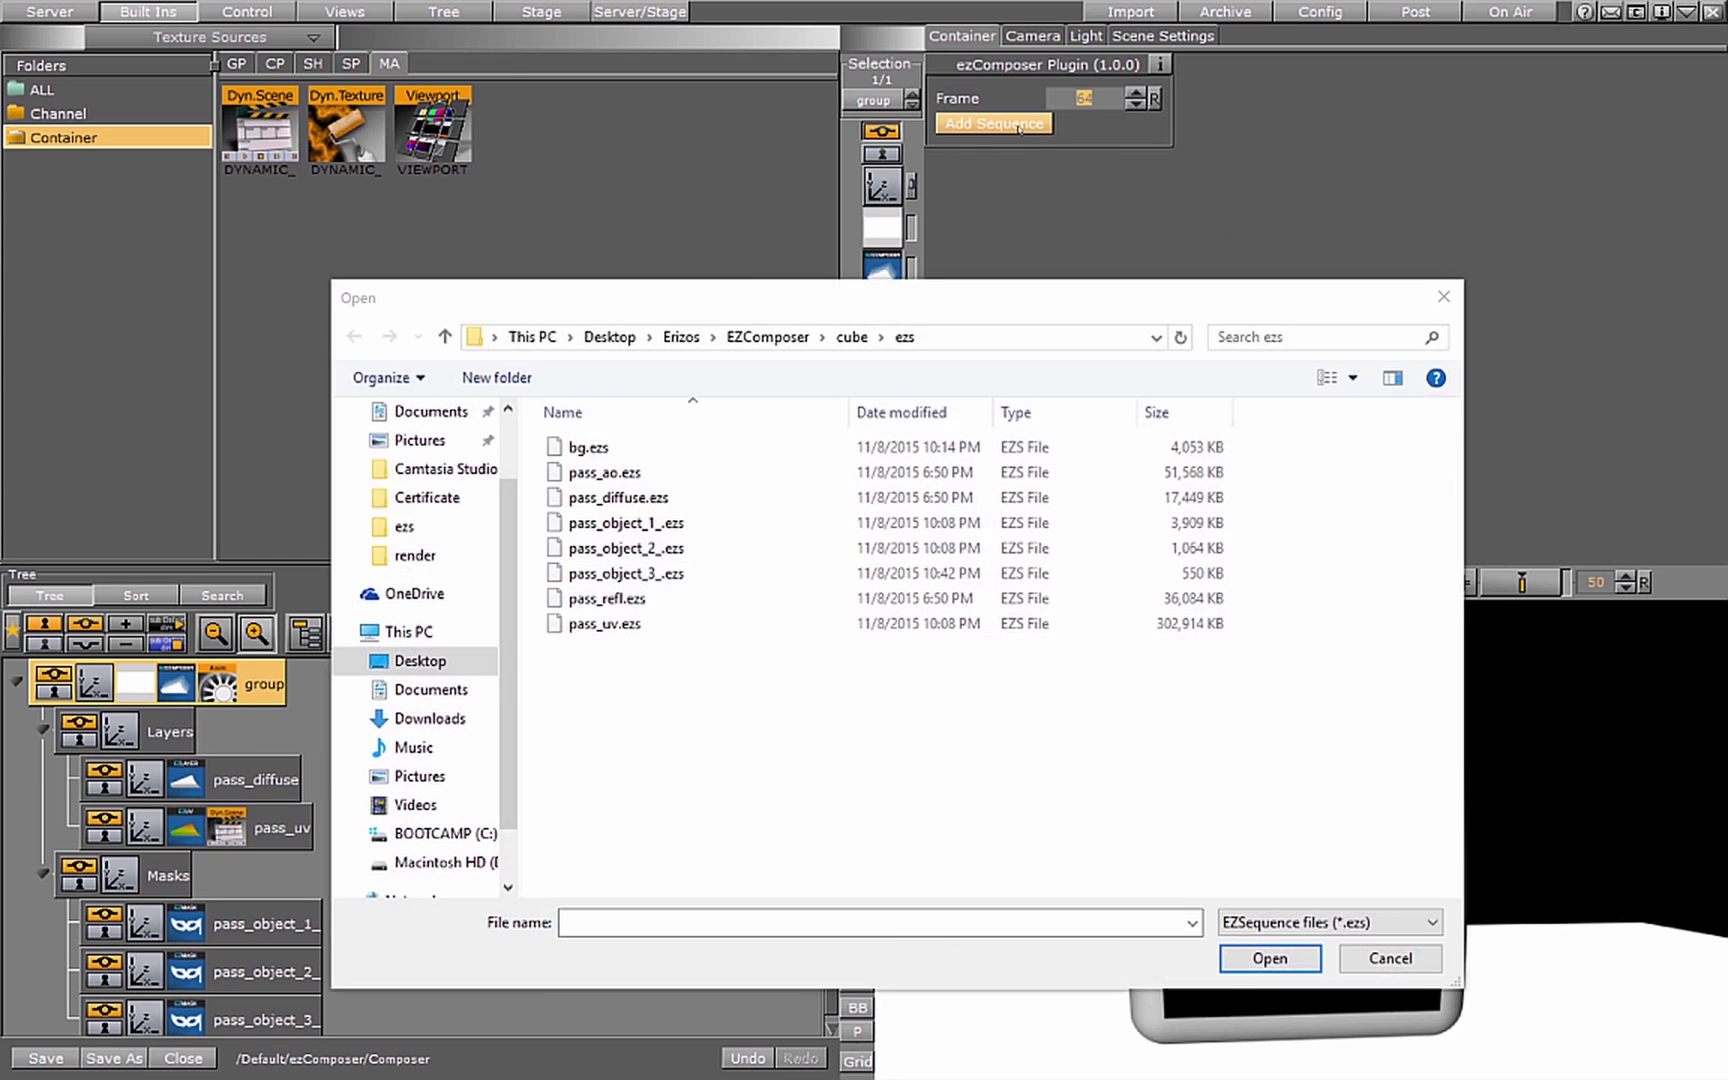
left_click(620, 447)
key("Return")
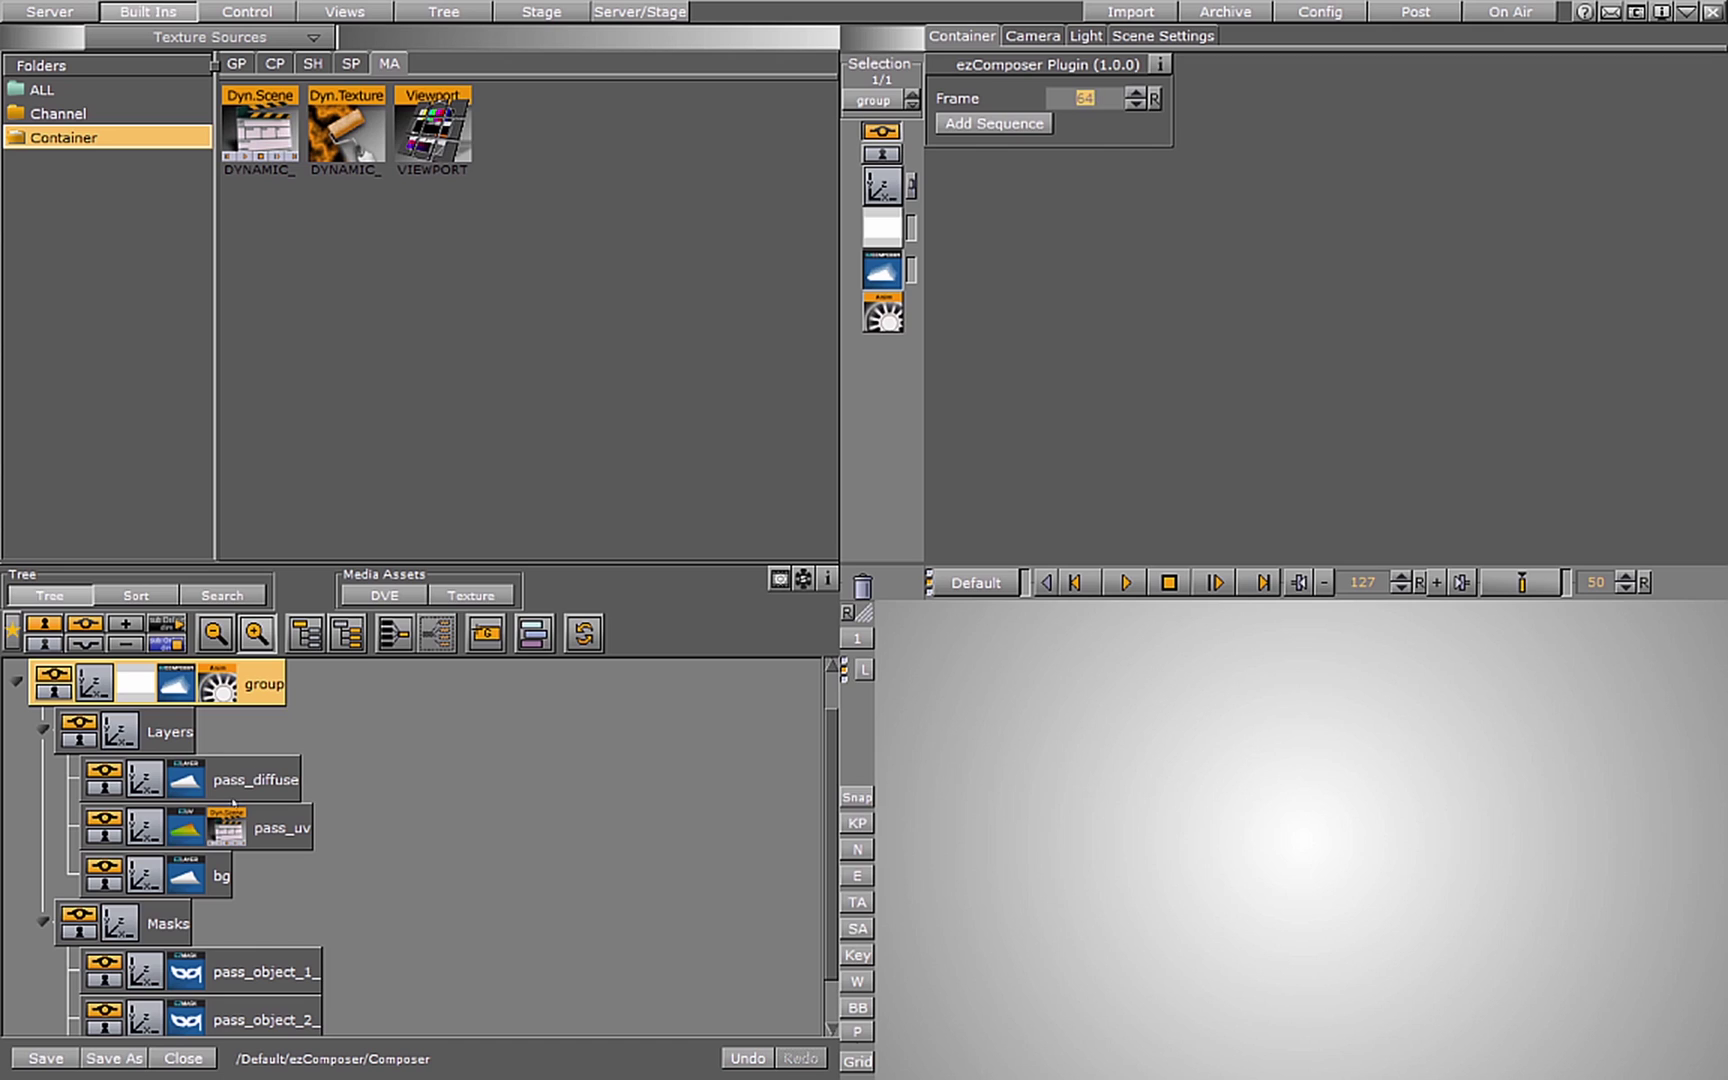
left_click(220, 877)
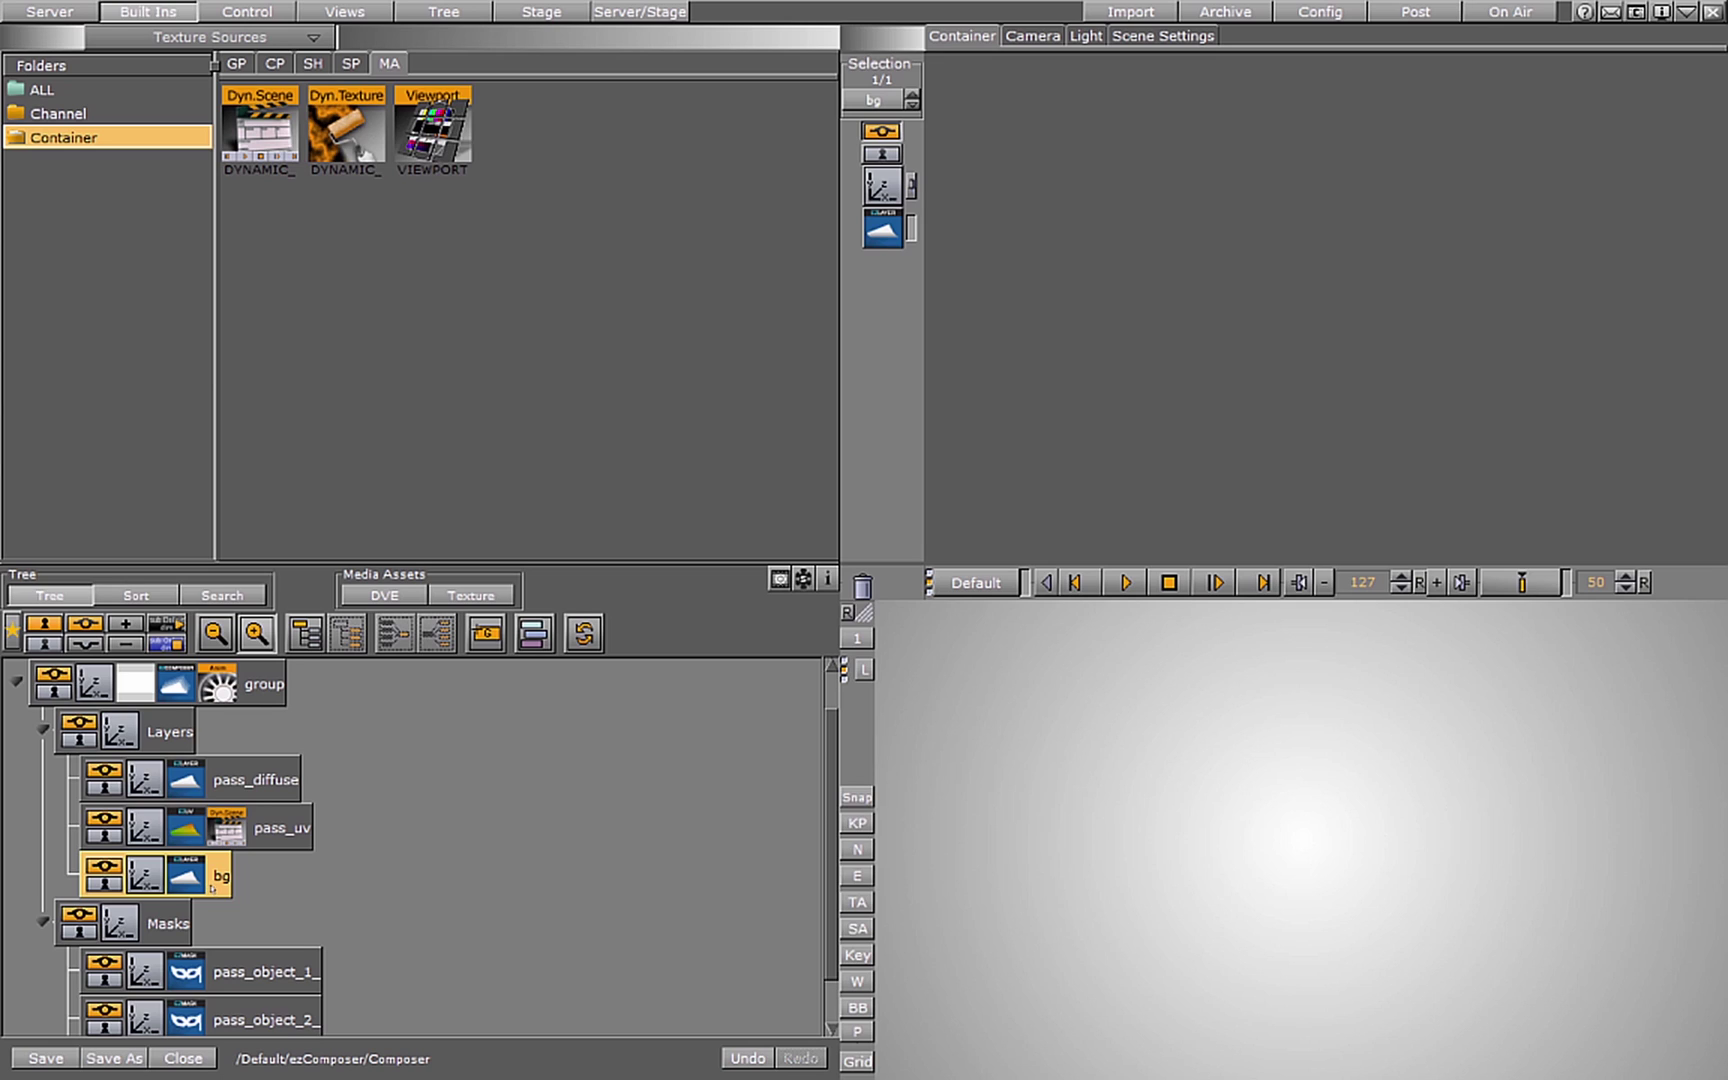
left_click_drag(228, 890, 225, 745)
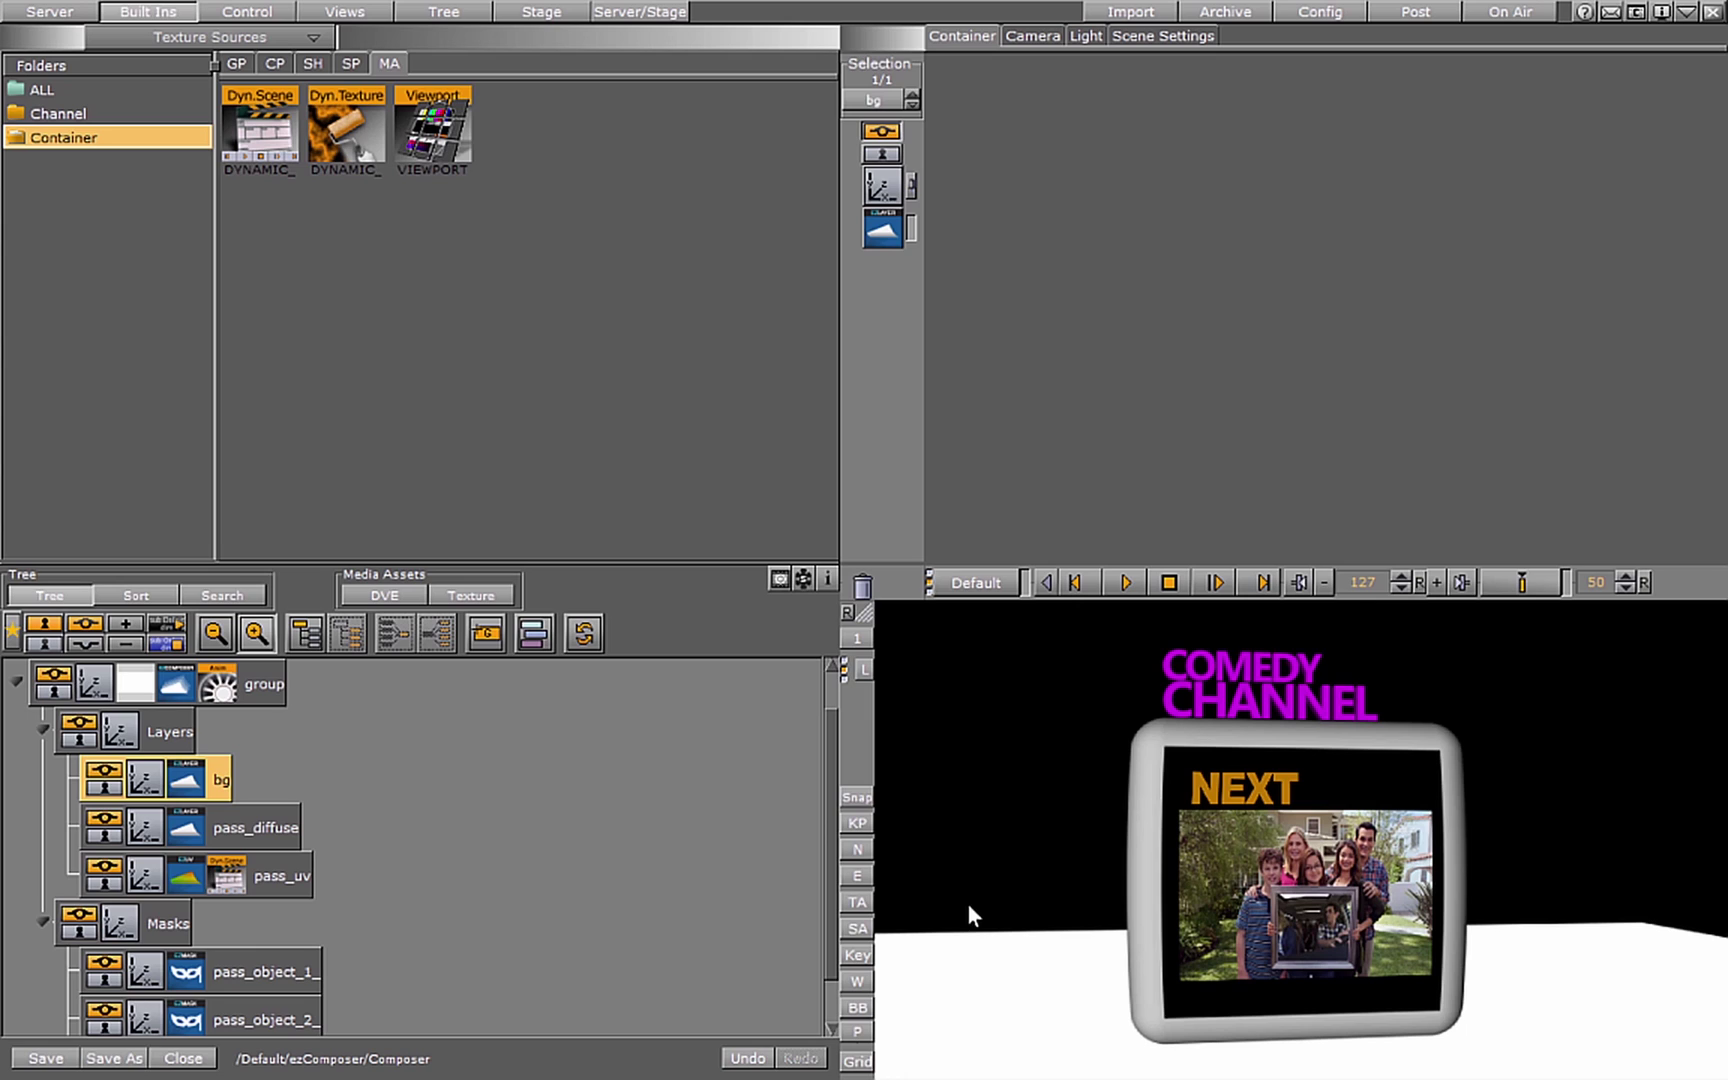
Apply mask 1 to the pass_diffuse layer.
scroll(477, 862, "down", 1)
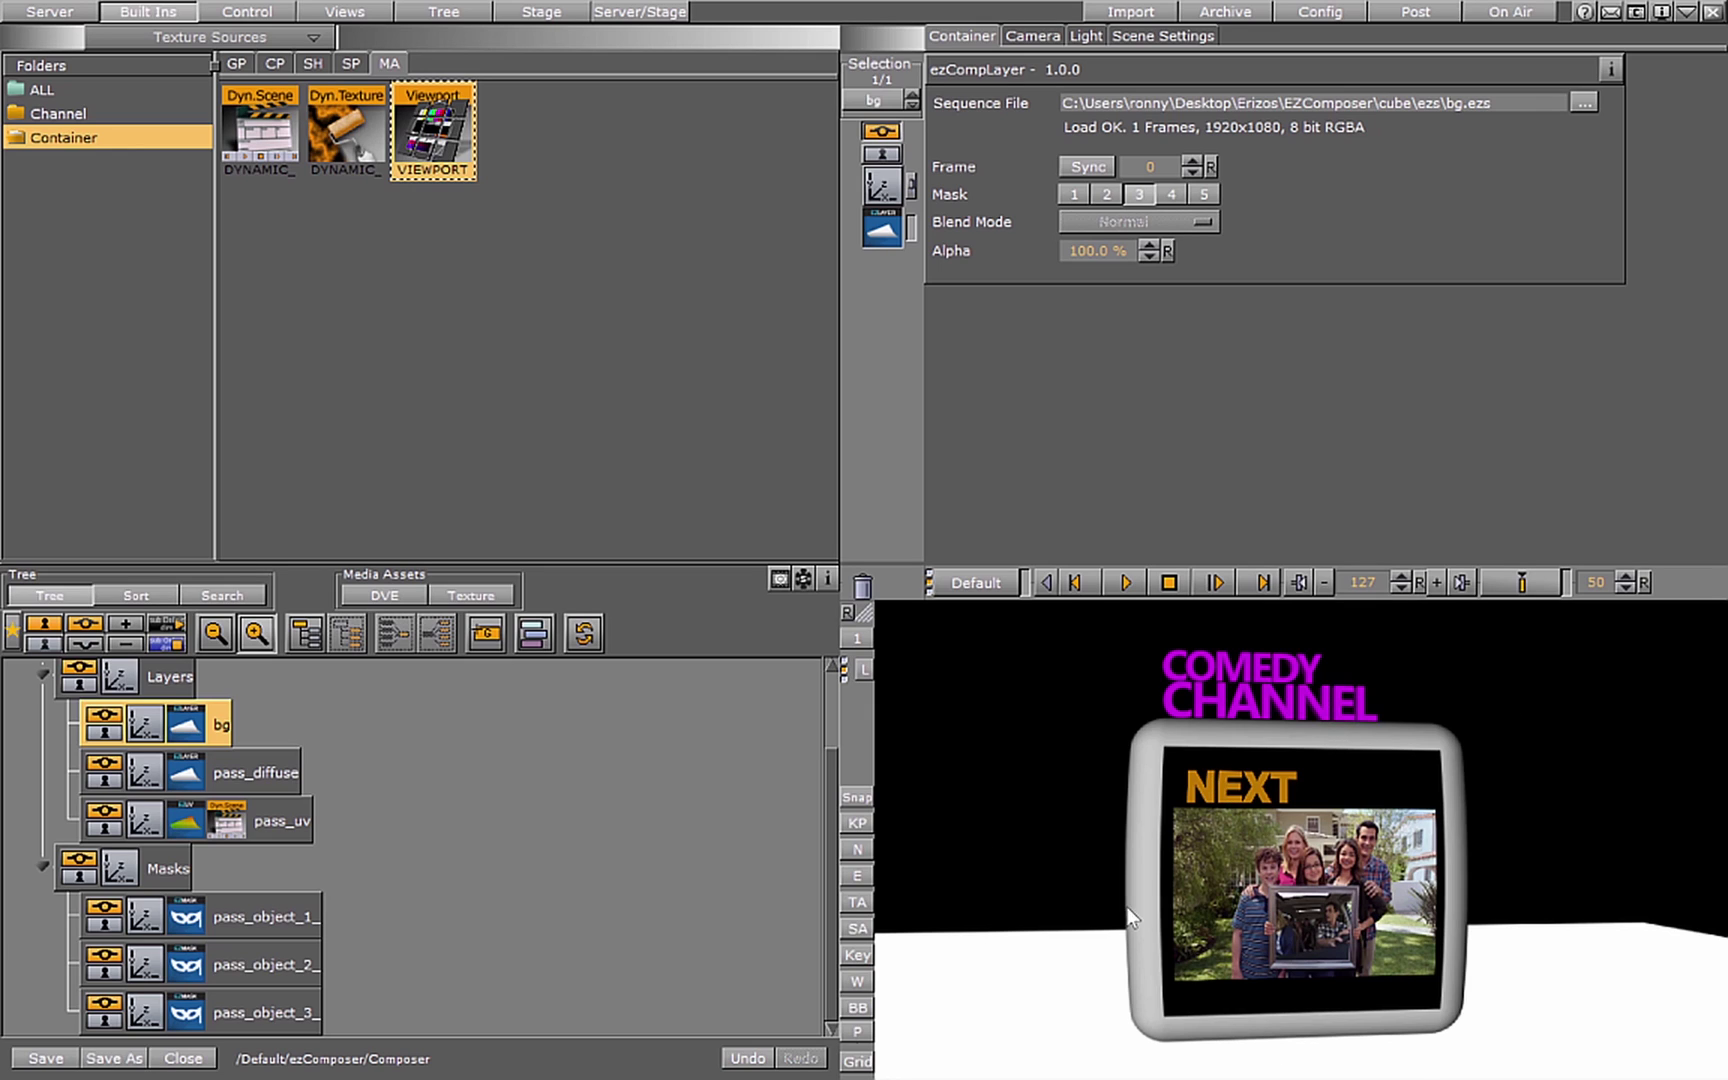
left_click(255, 772)
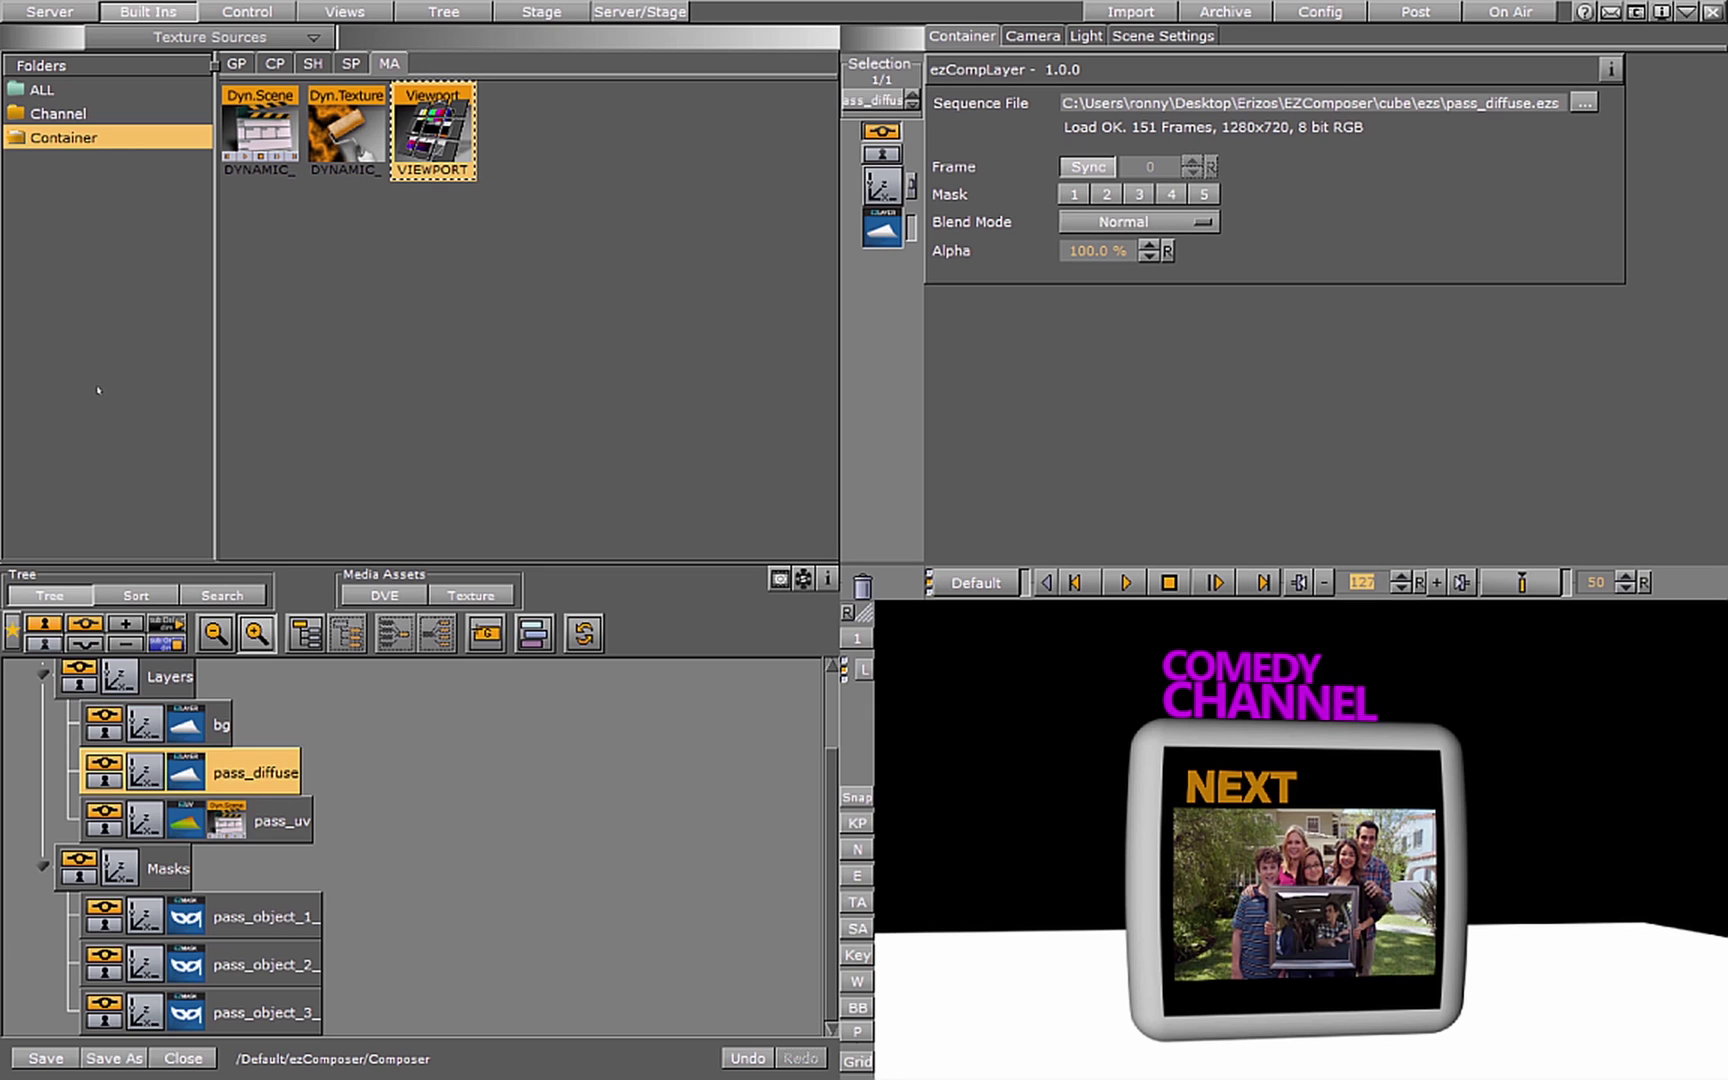
left_click(1074, 194)
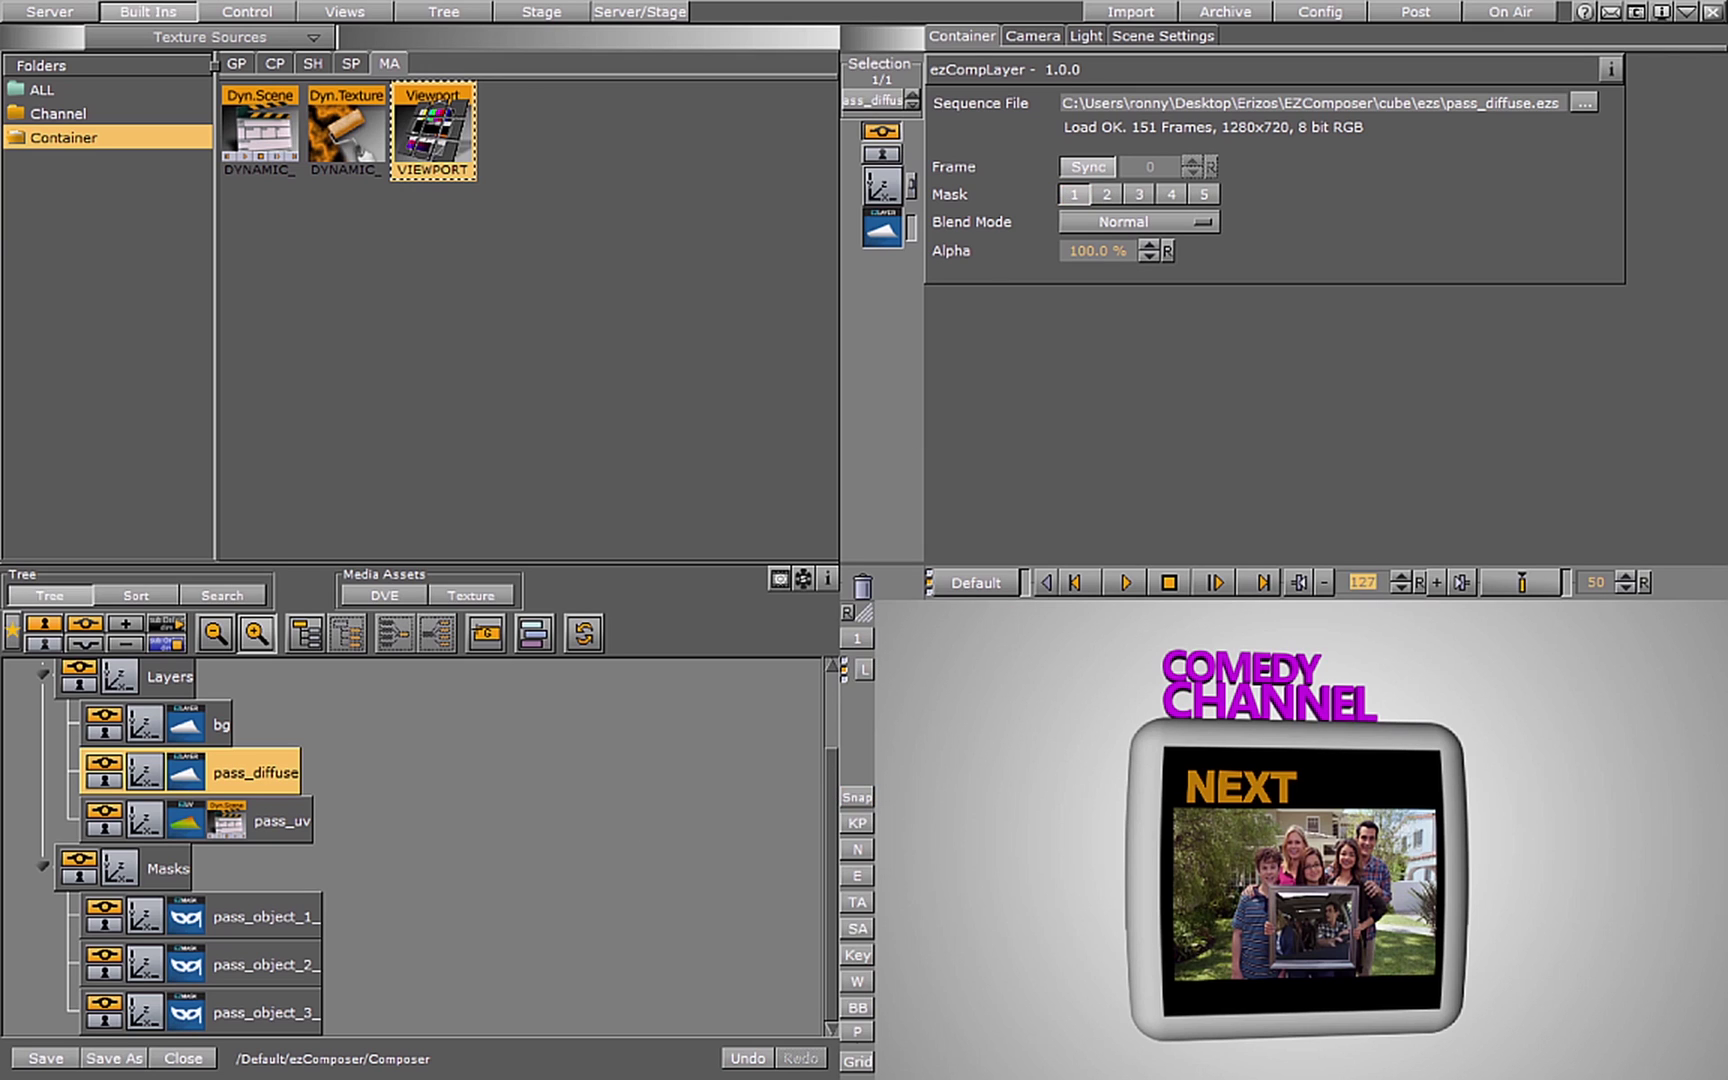
Preview the pass_object_2_ mask by switching Show Mask on and off again.
left_click(183, 960)
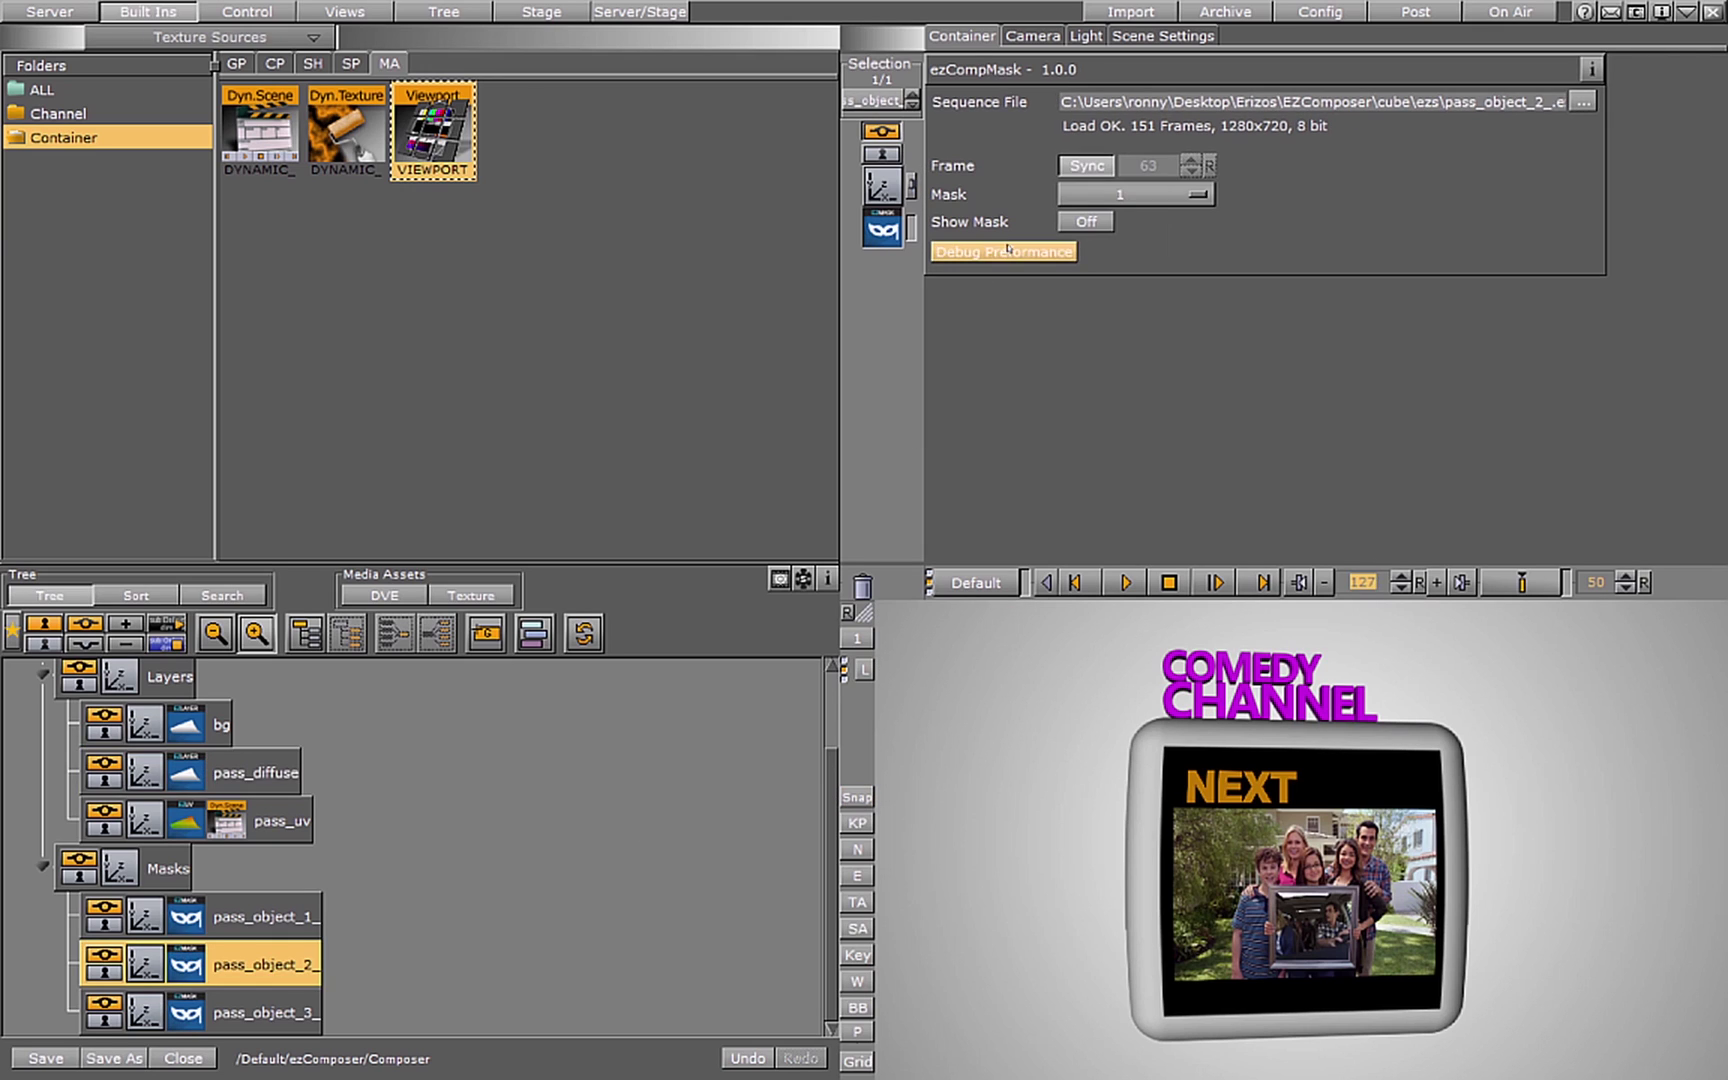
left_click(1065, 226)
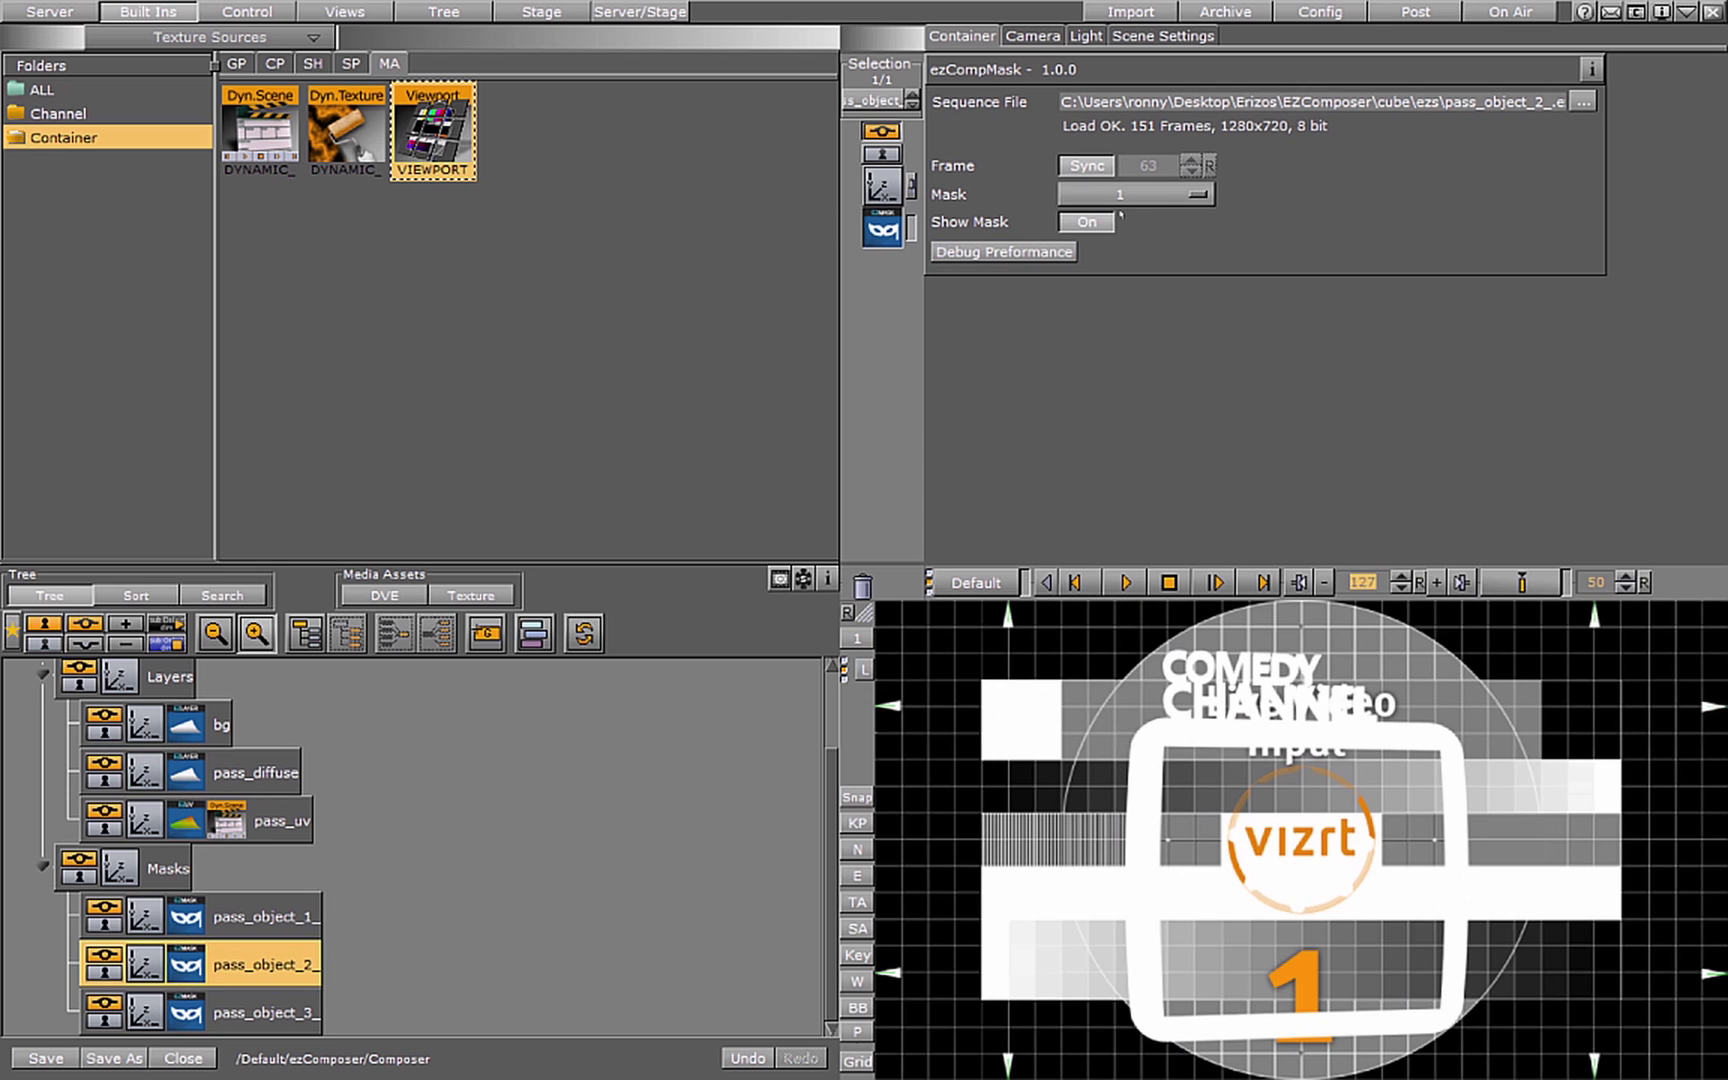
left_click(1072, 224)
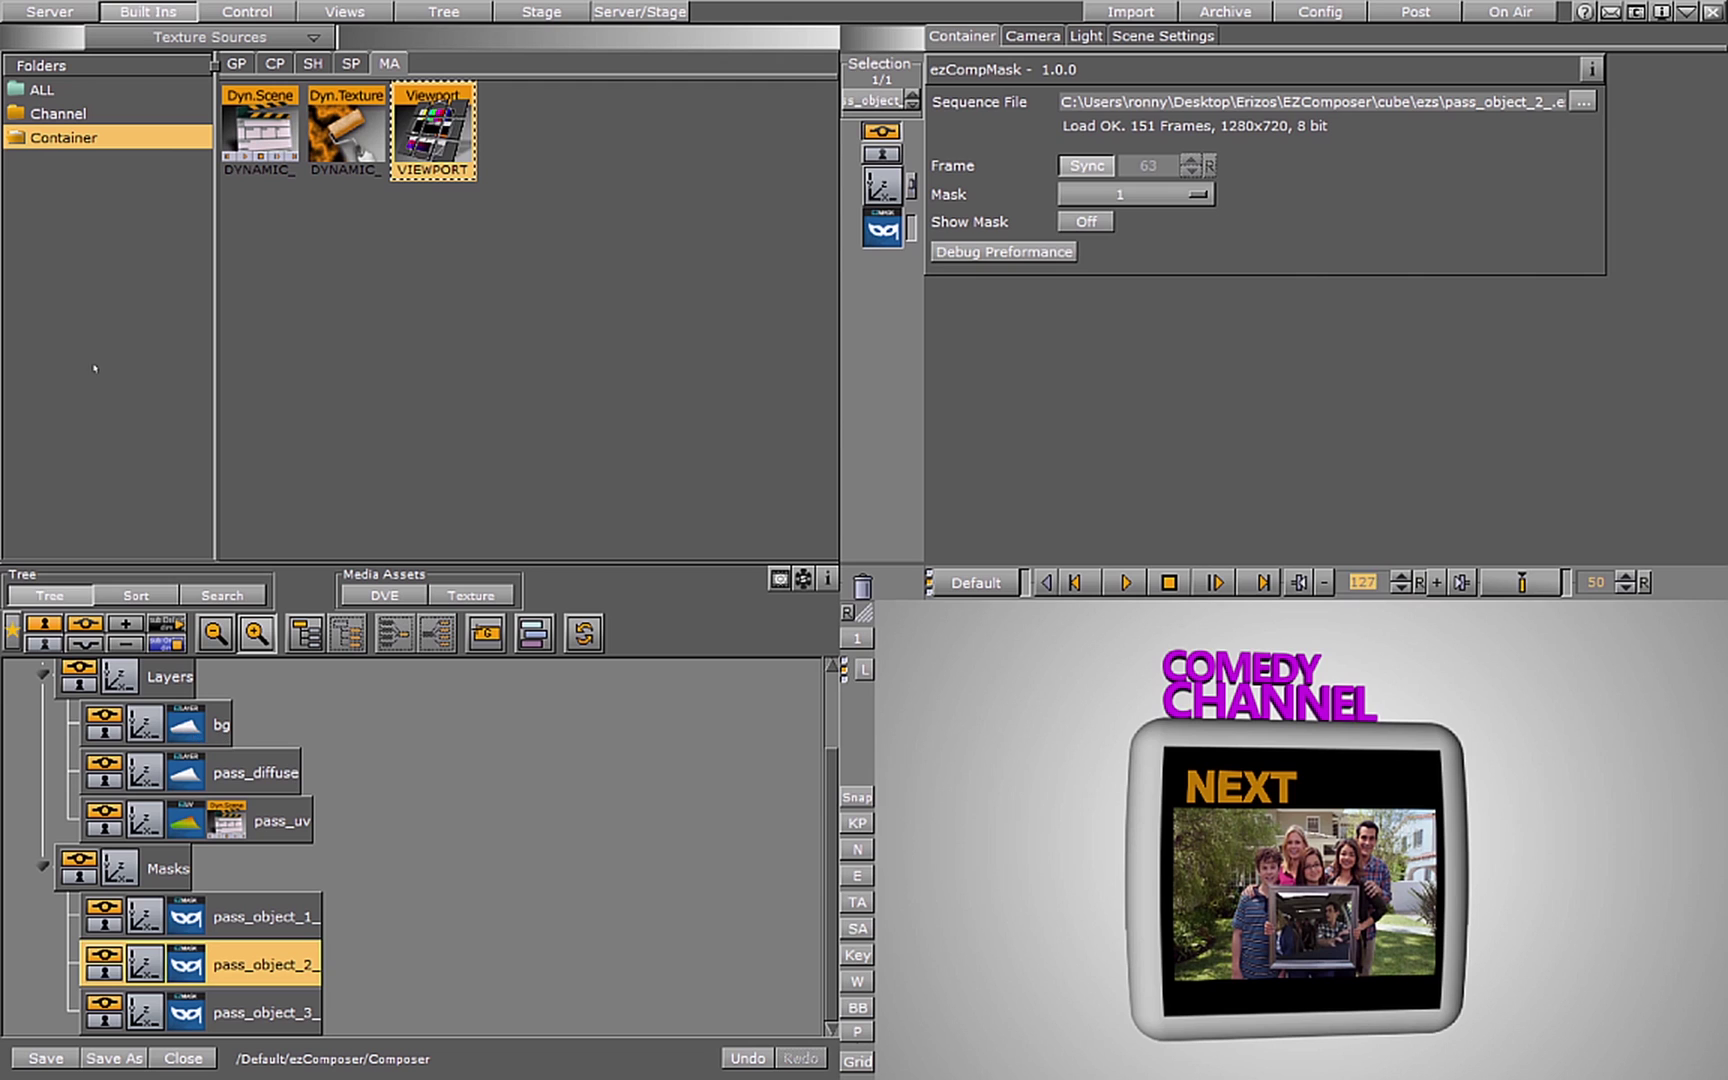
Play back the animation with the bg layer selected and move the timeline to frame 127.
left_click(221, 724)
left_click(1125, 582)
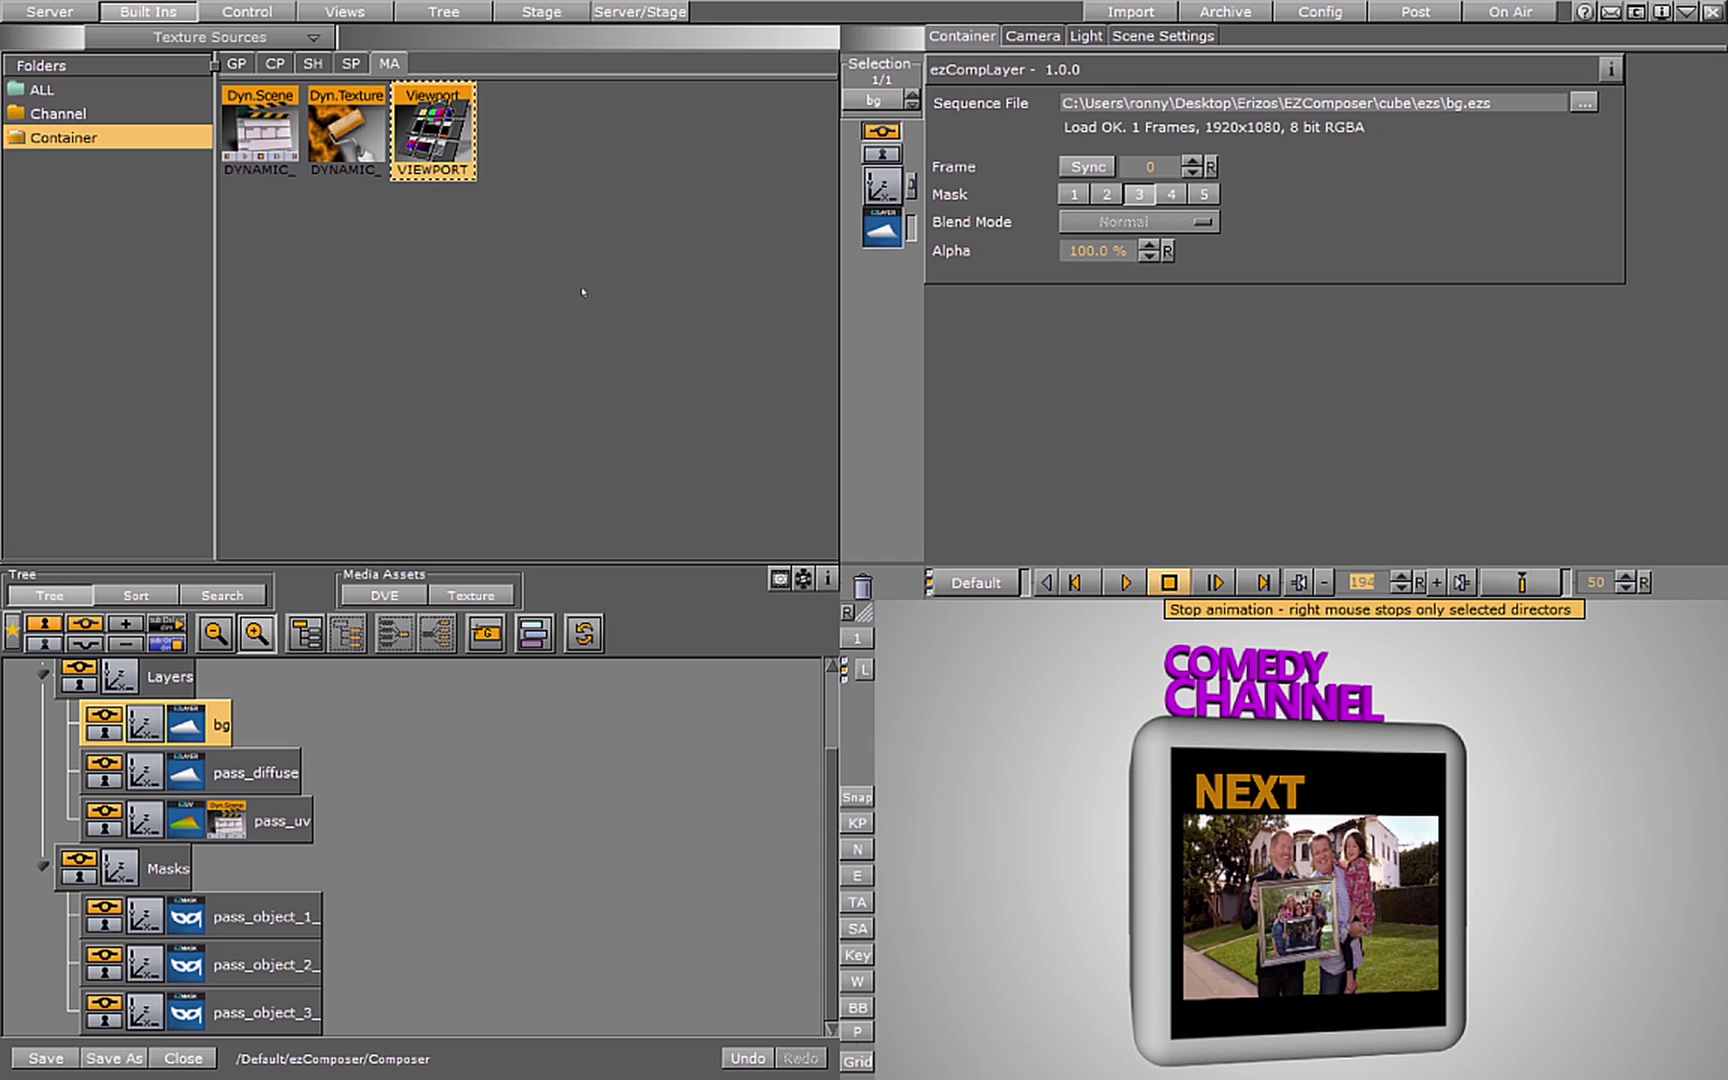
left_click(1354, 585)
type("127")
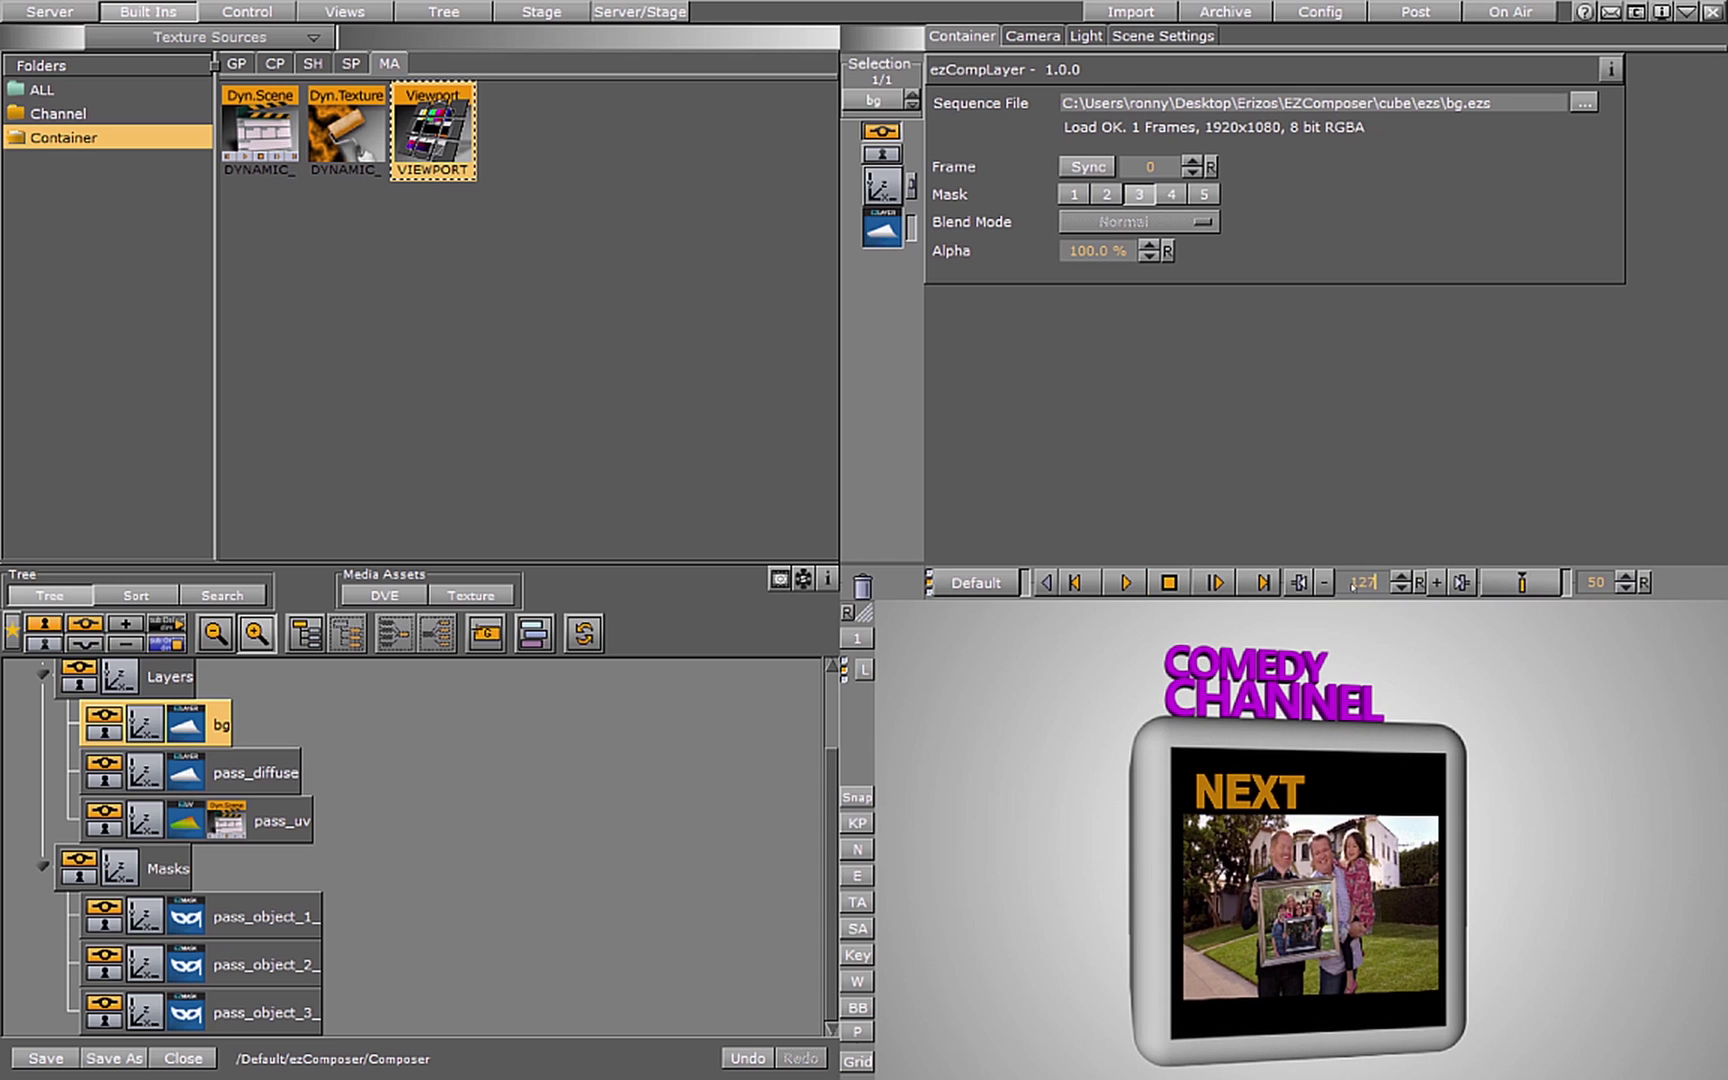
key("Return")
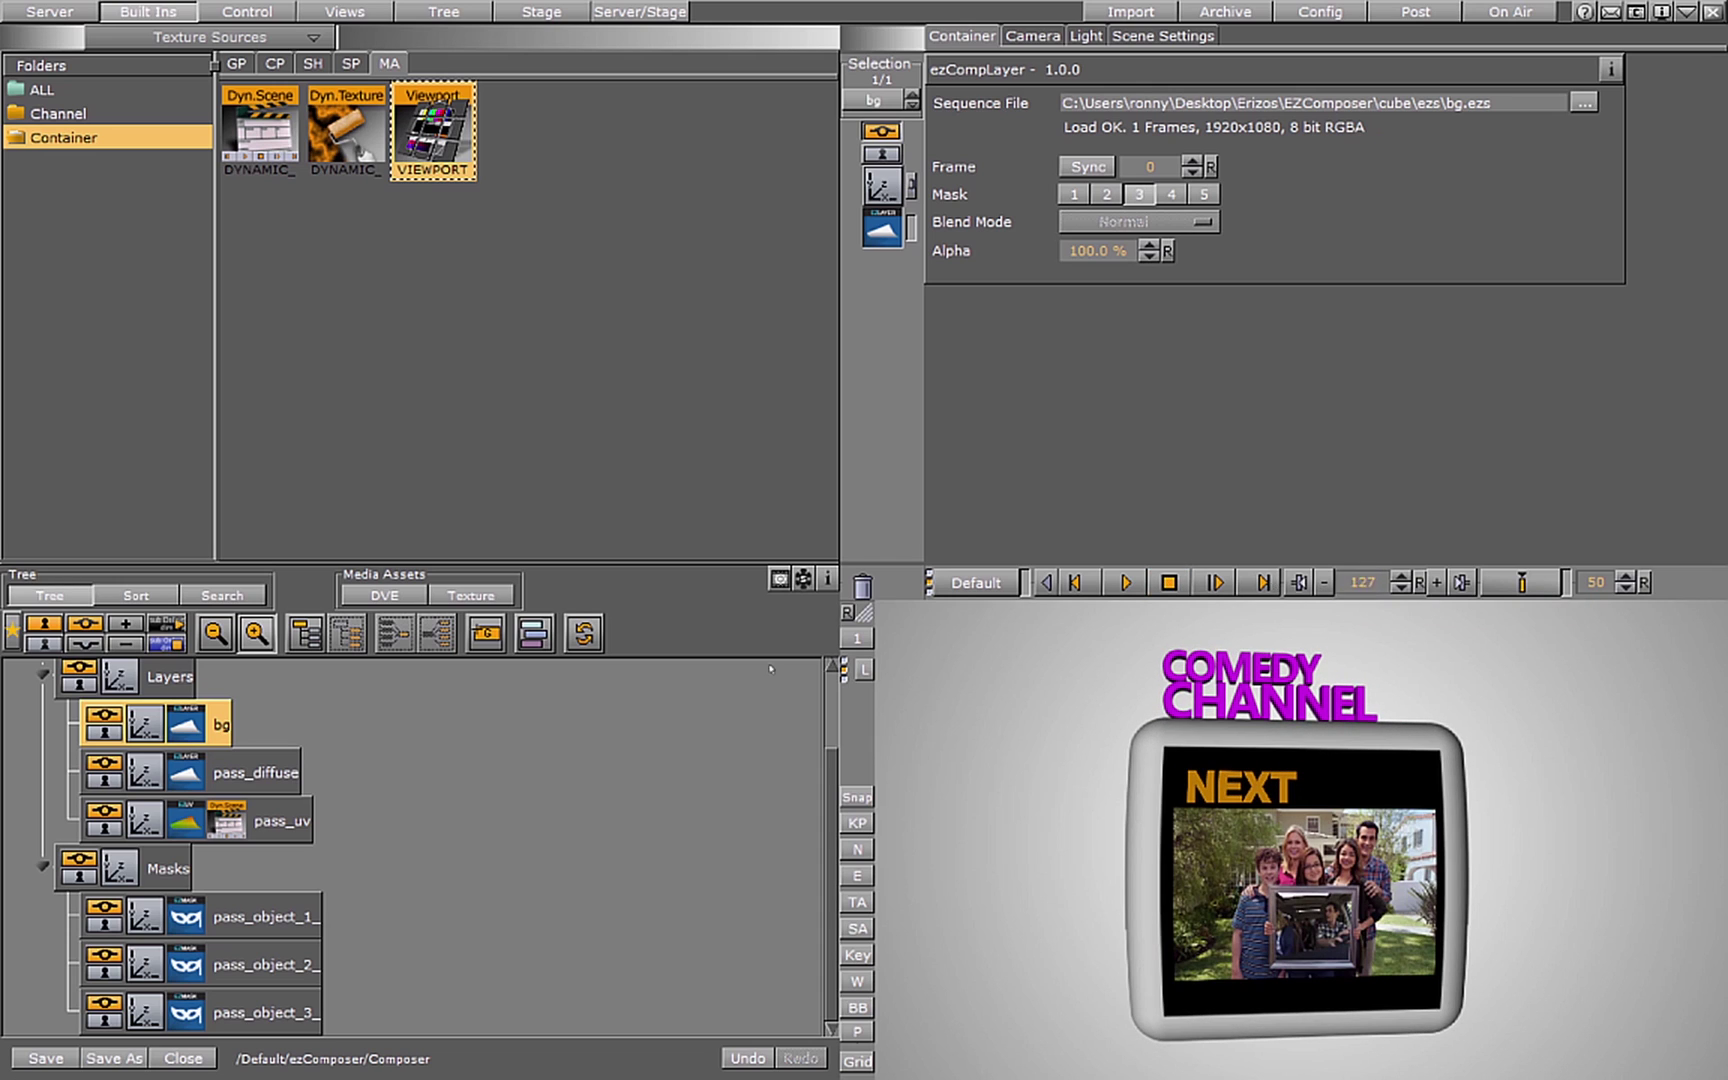
Add the pass_ao.ezs sequence to the ezComposer group and play the animation to check the new layer.
scroll(831, 722, "up", 1)
scroll(542, 740, "up", 1)
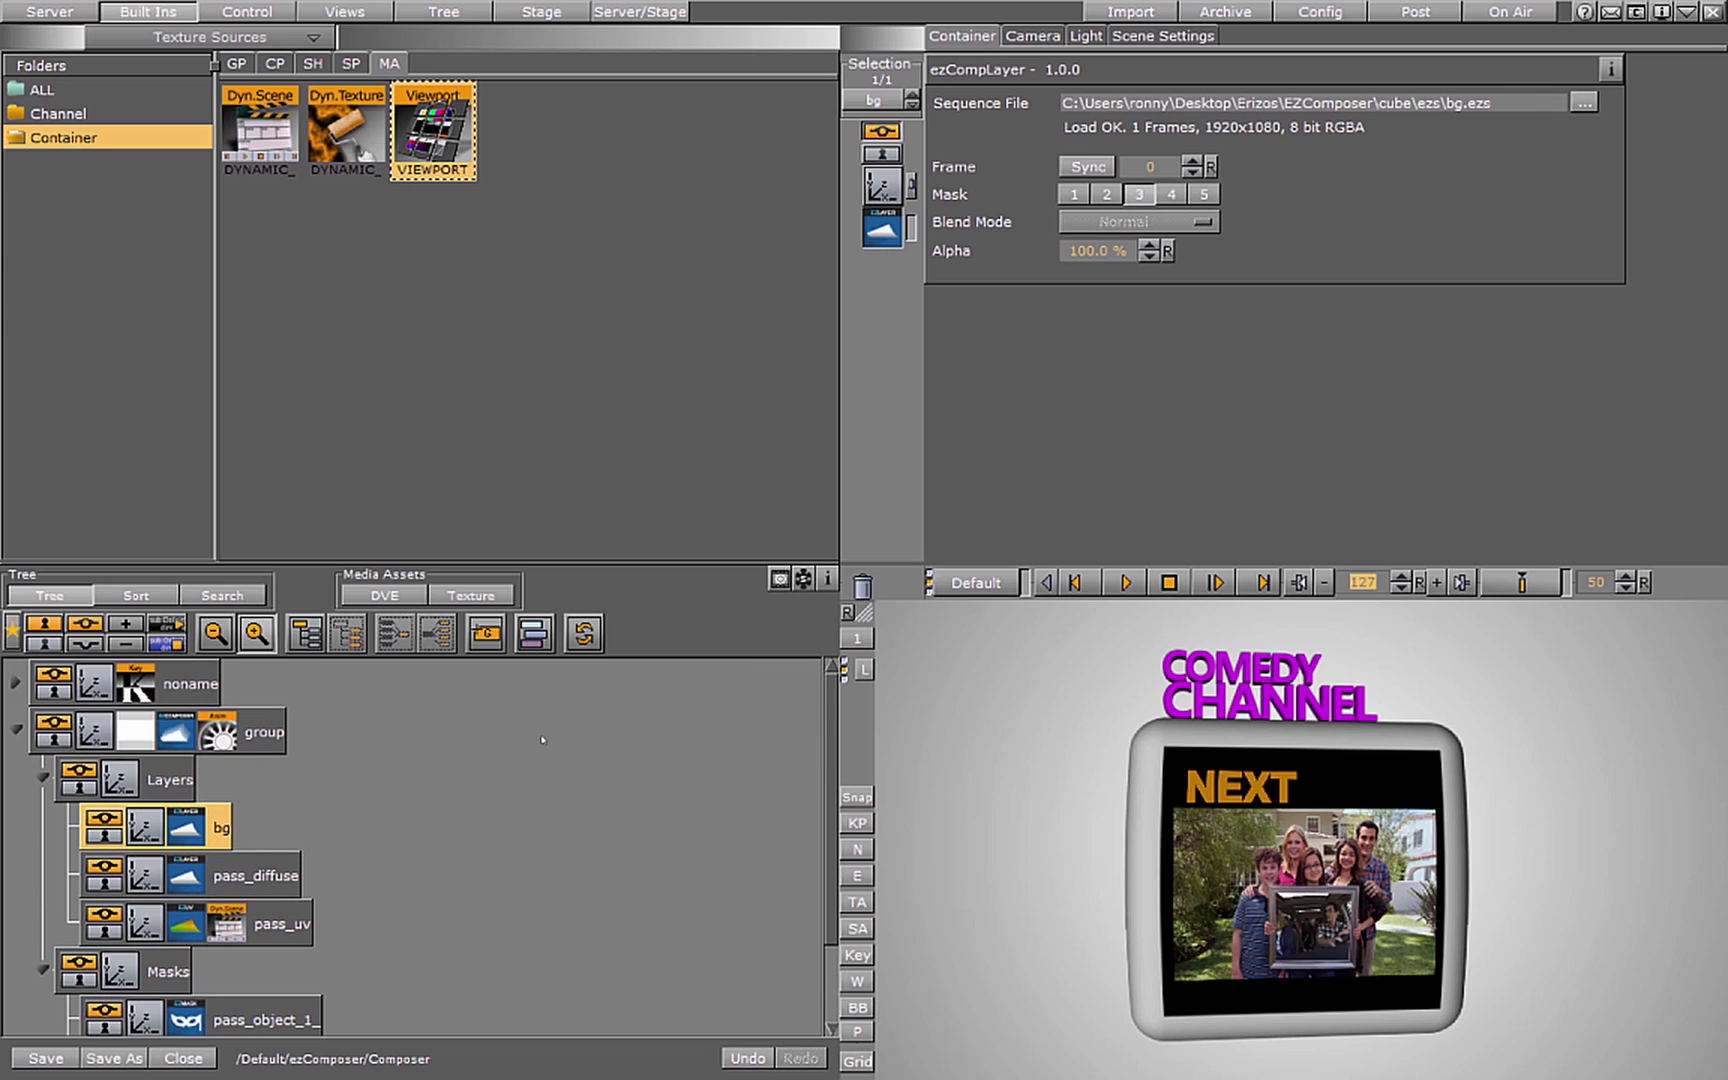
left_click(262, 731)
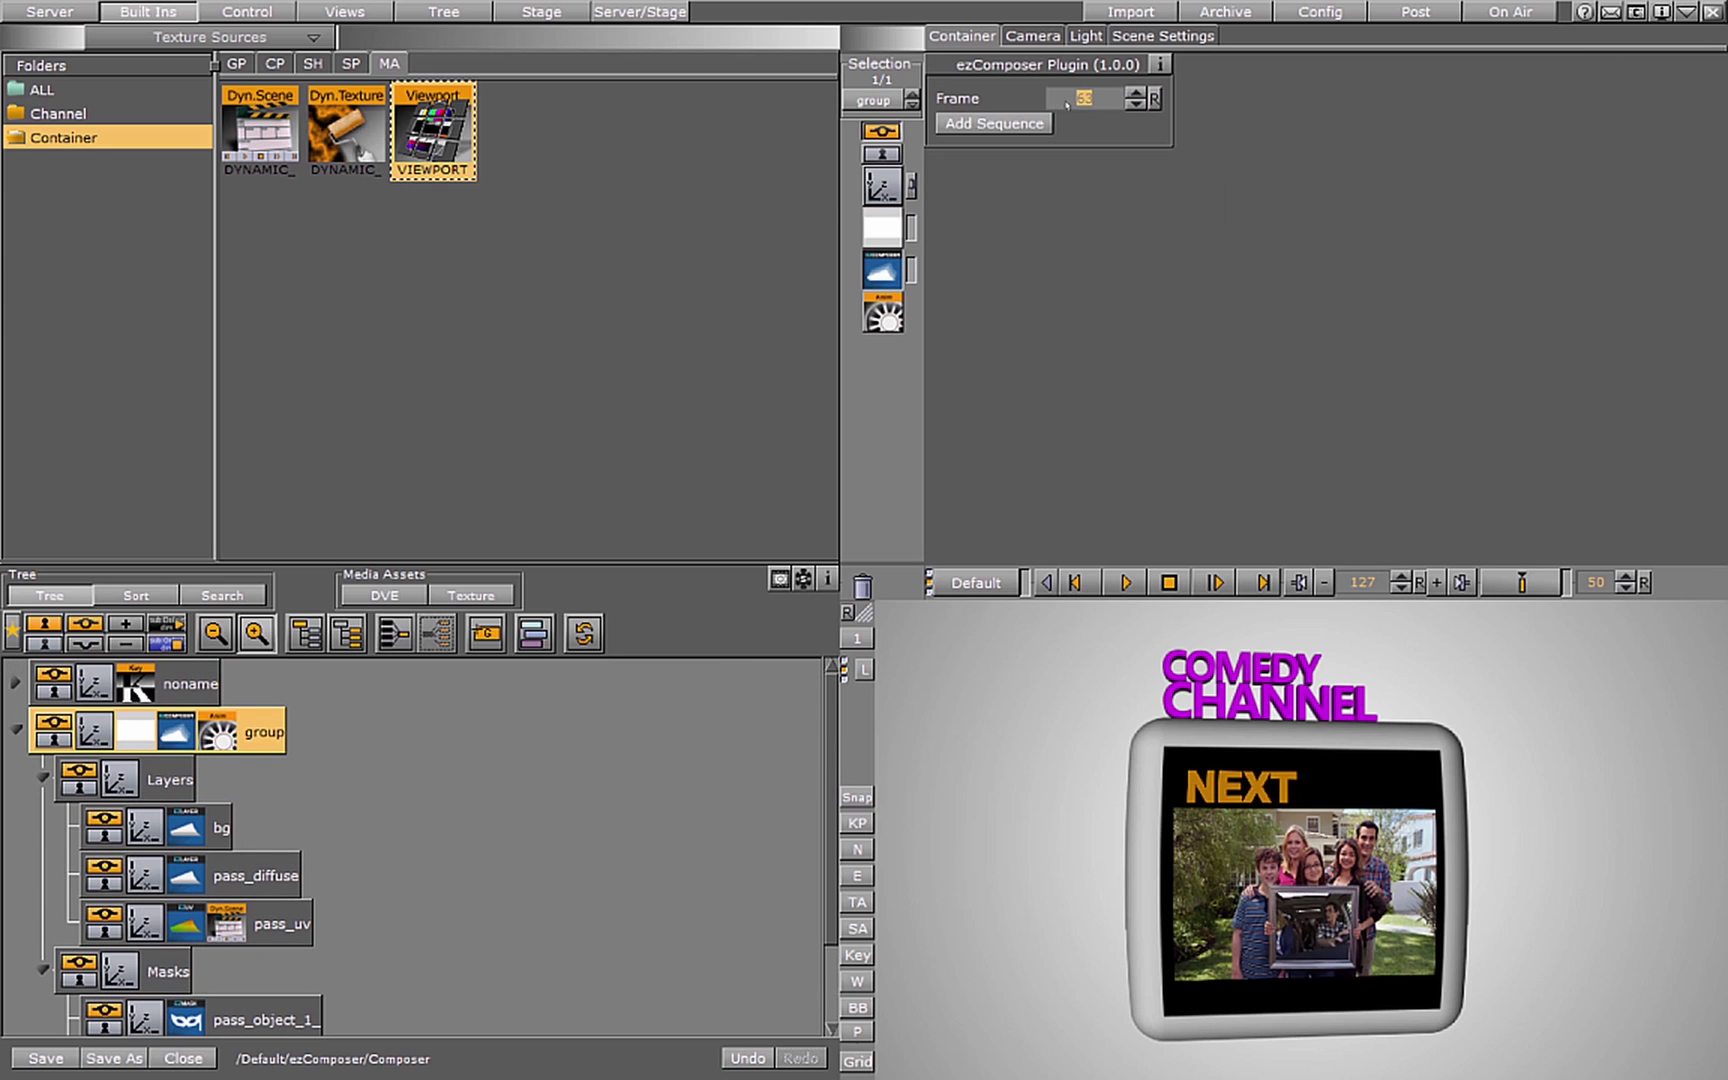
left_click(982, 128)
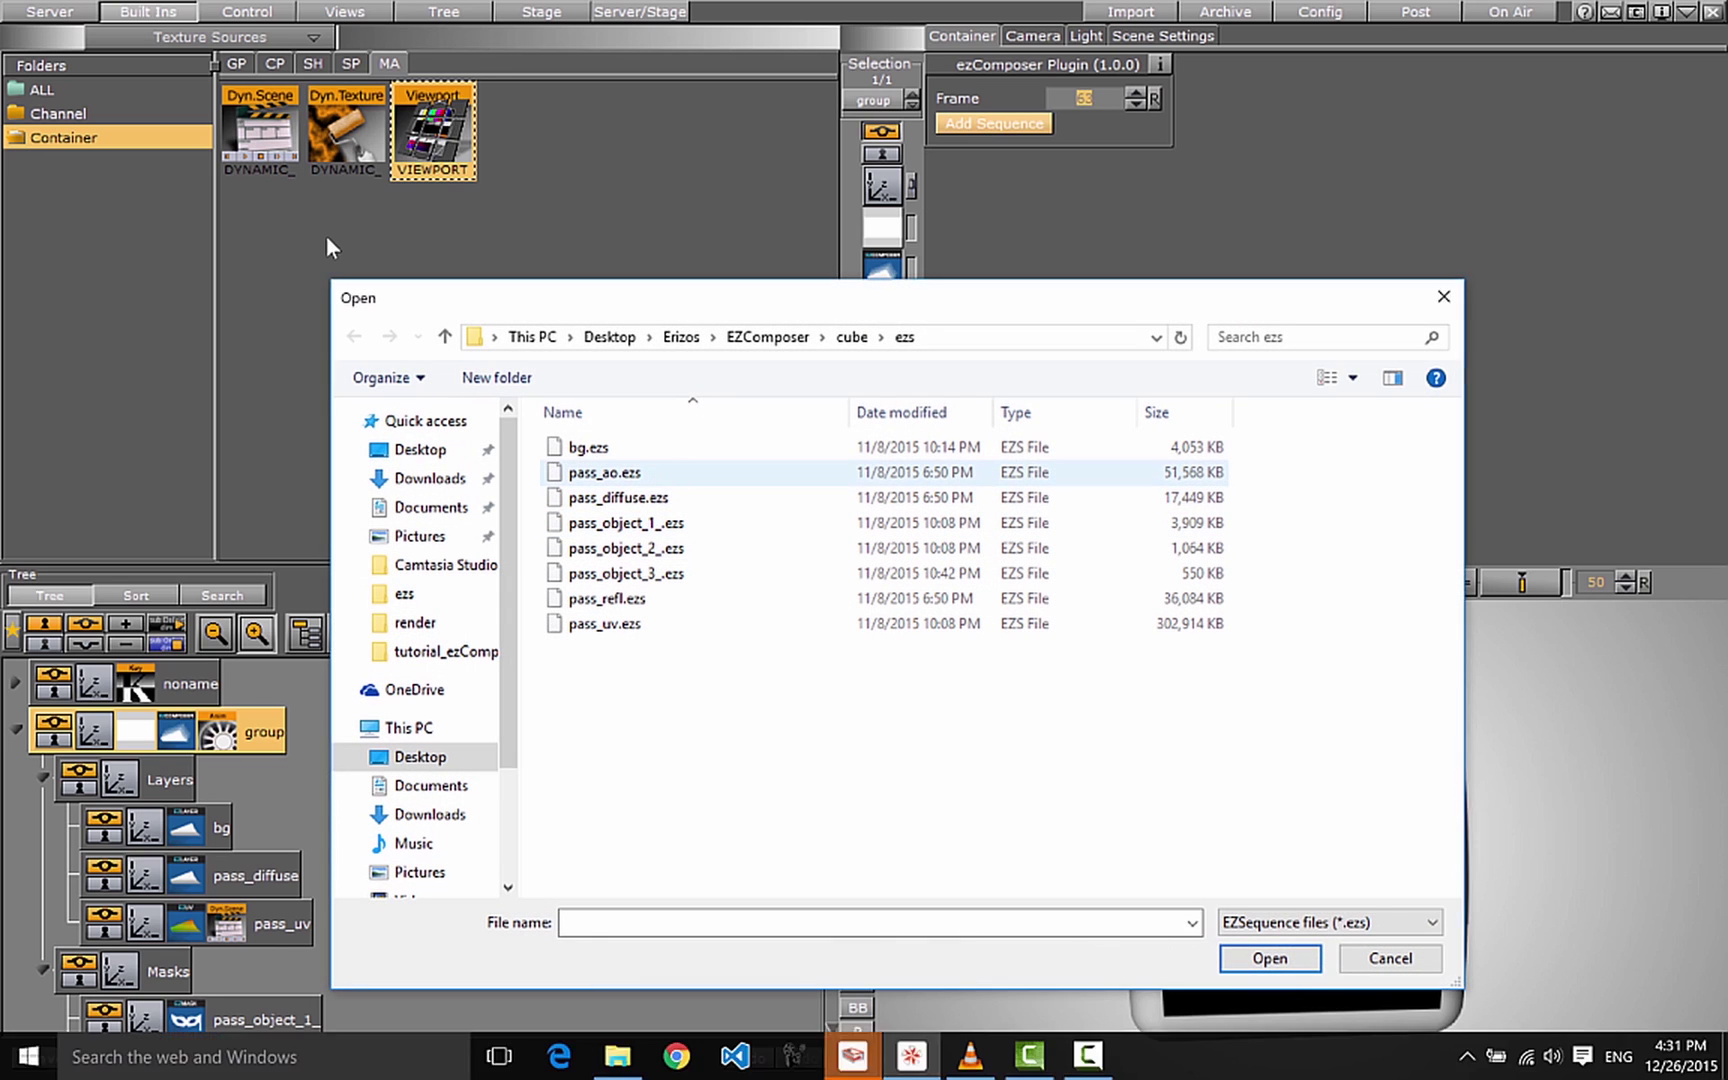
double_click(605, 472)
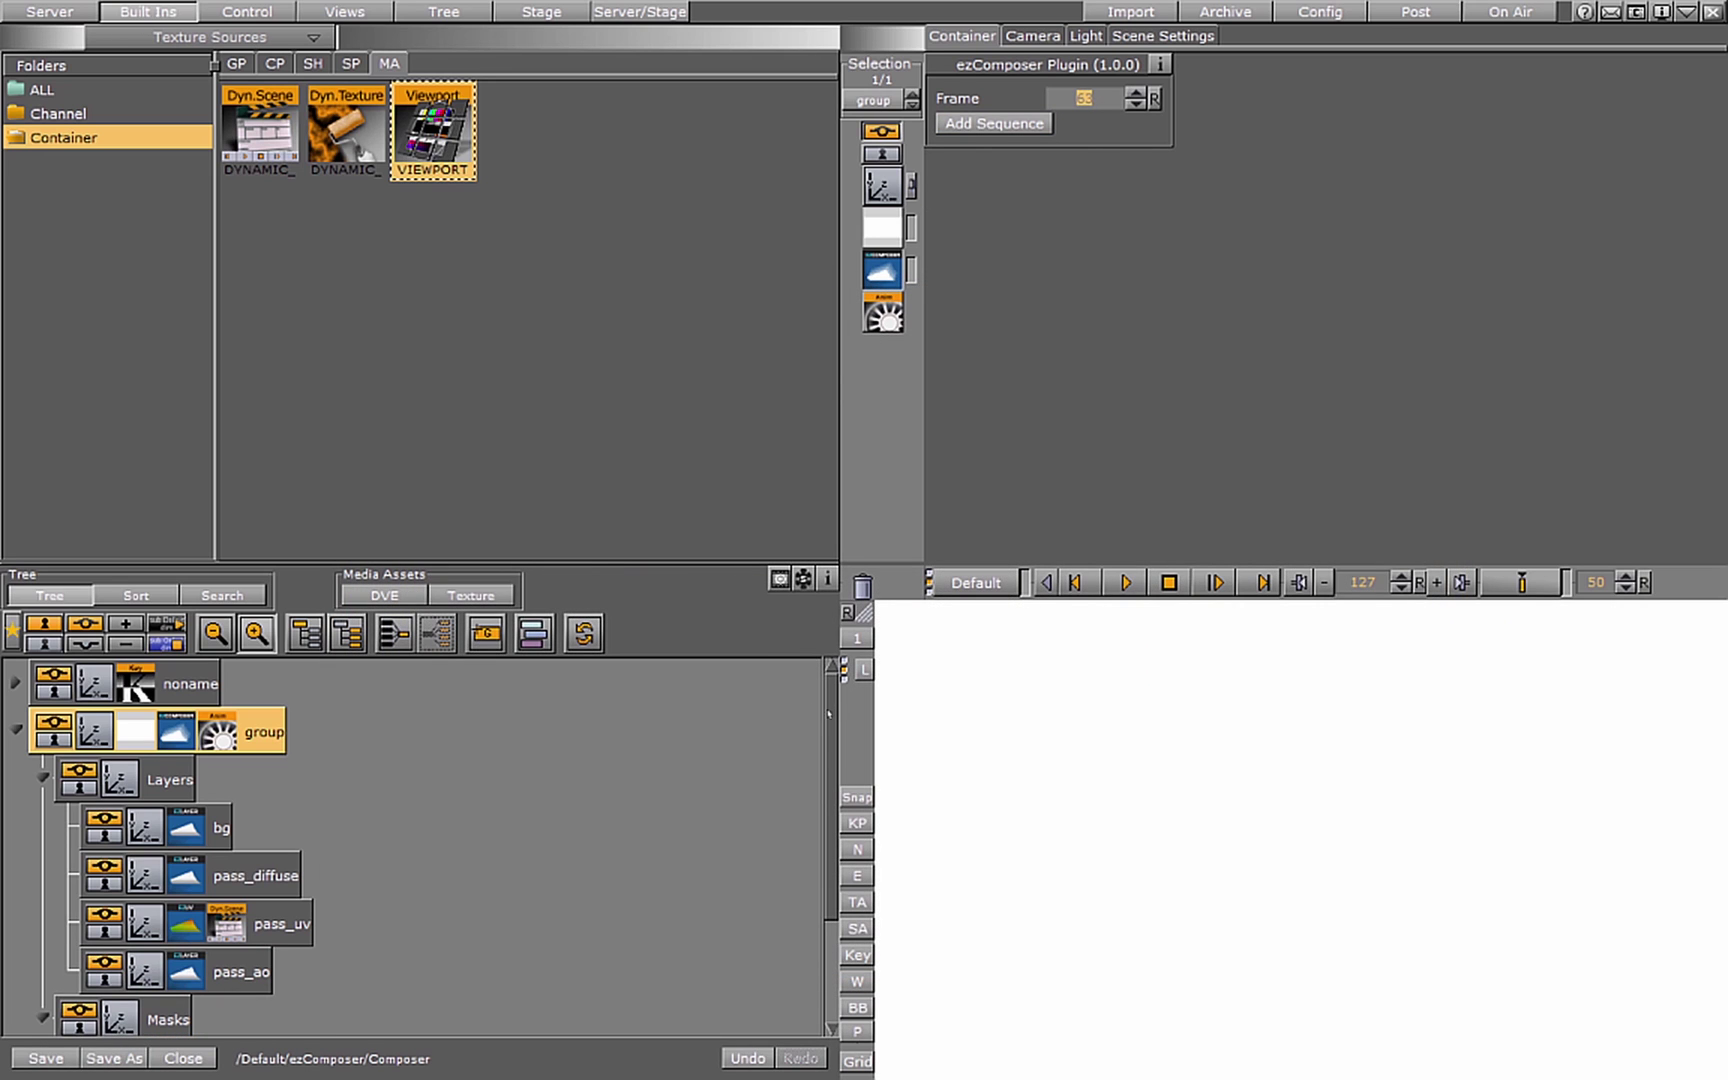
scroll(828, 714, "down", 2)
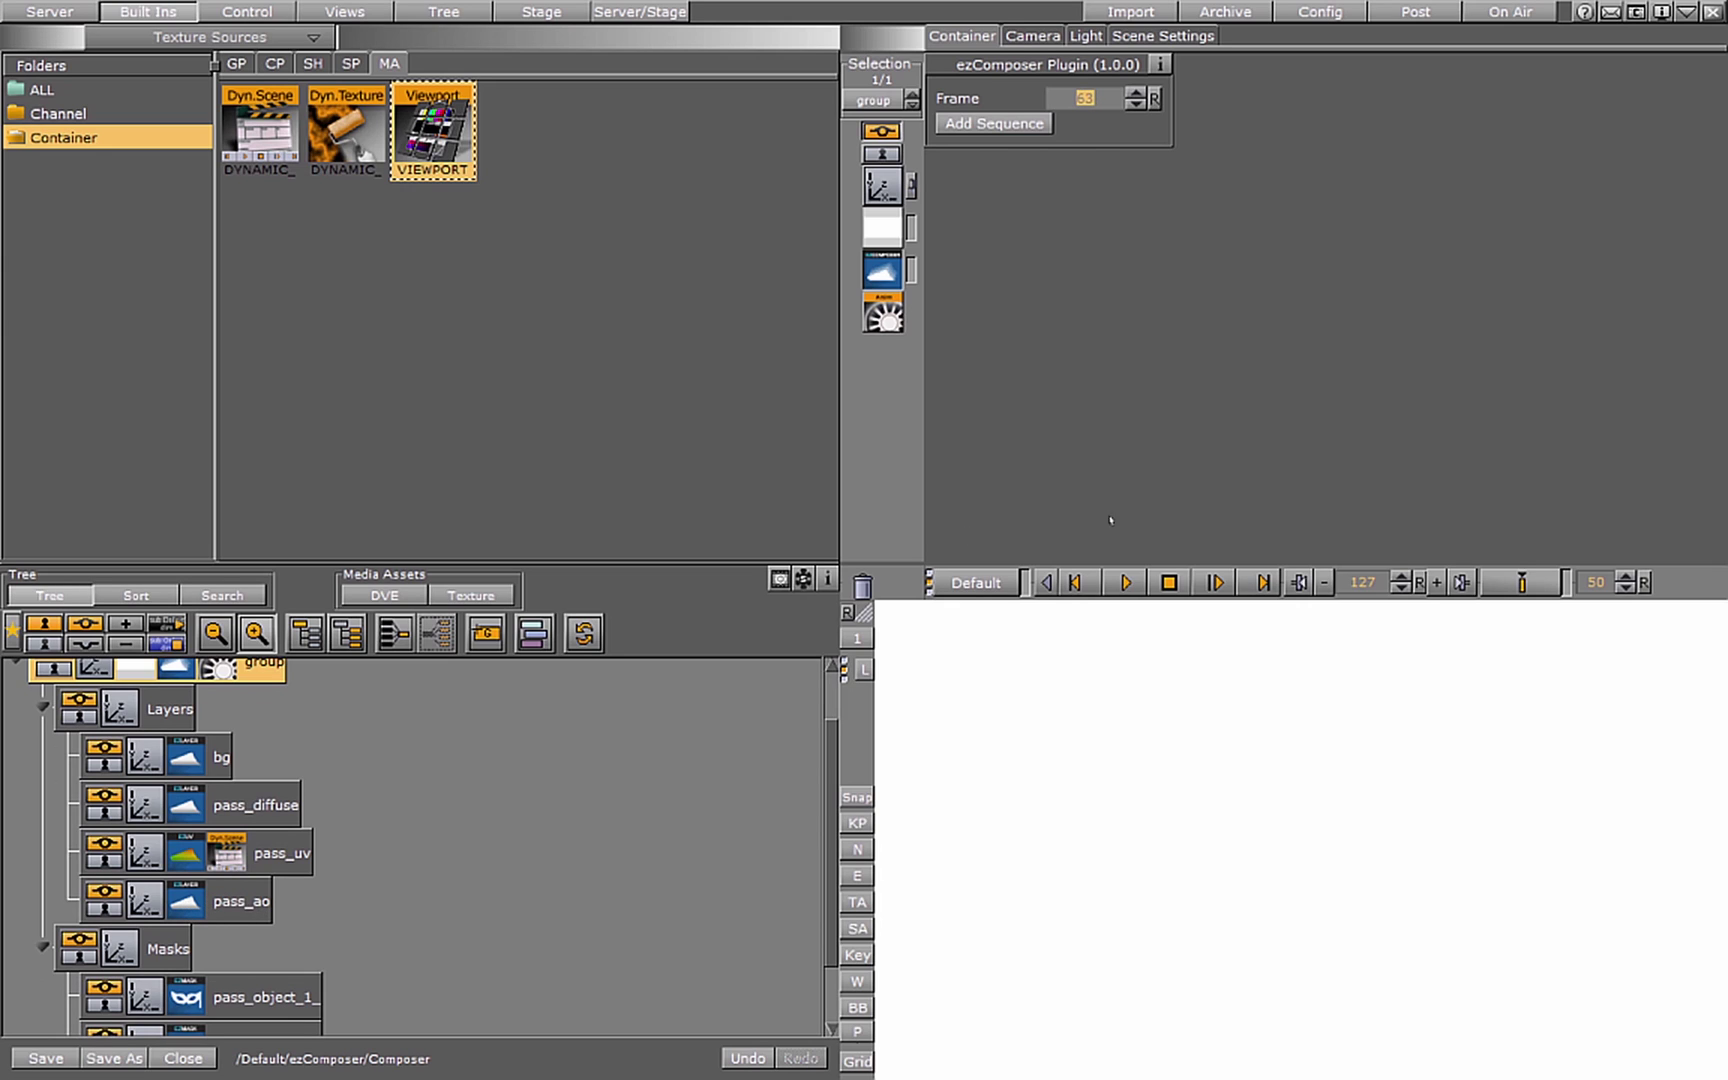
left_click(1125, 582)
left_click(1168, 582)
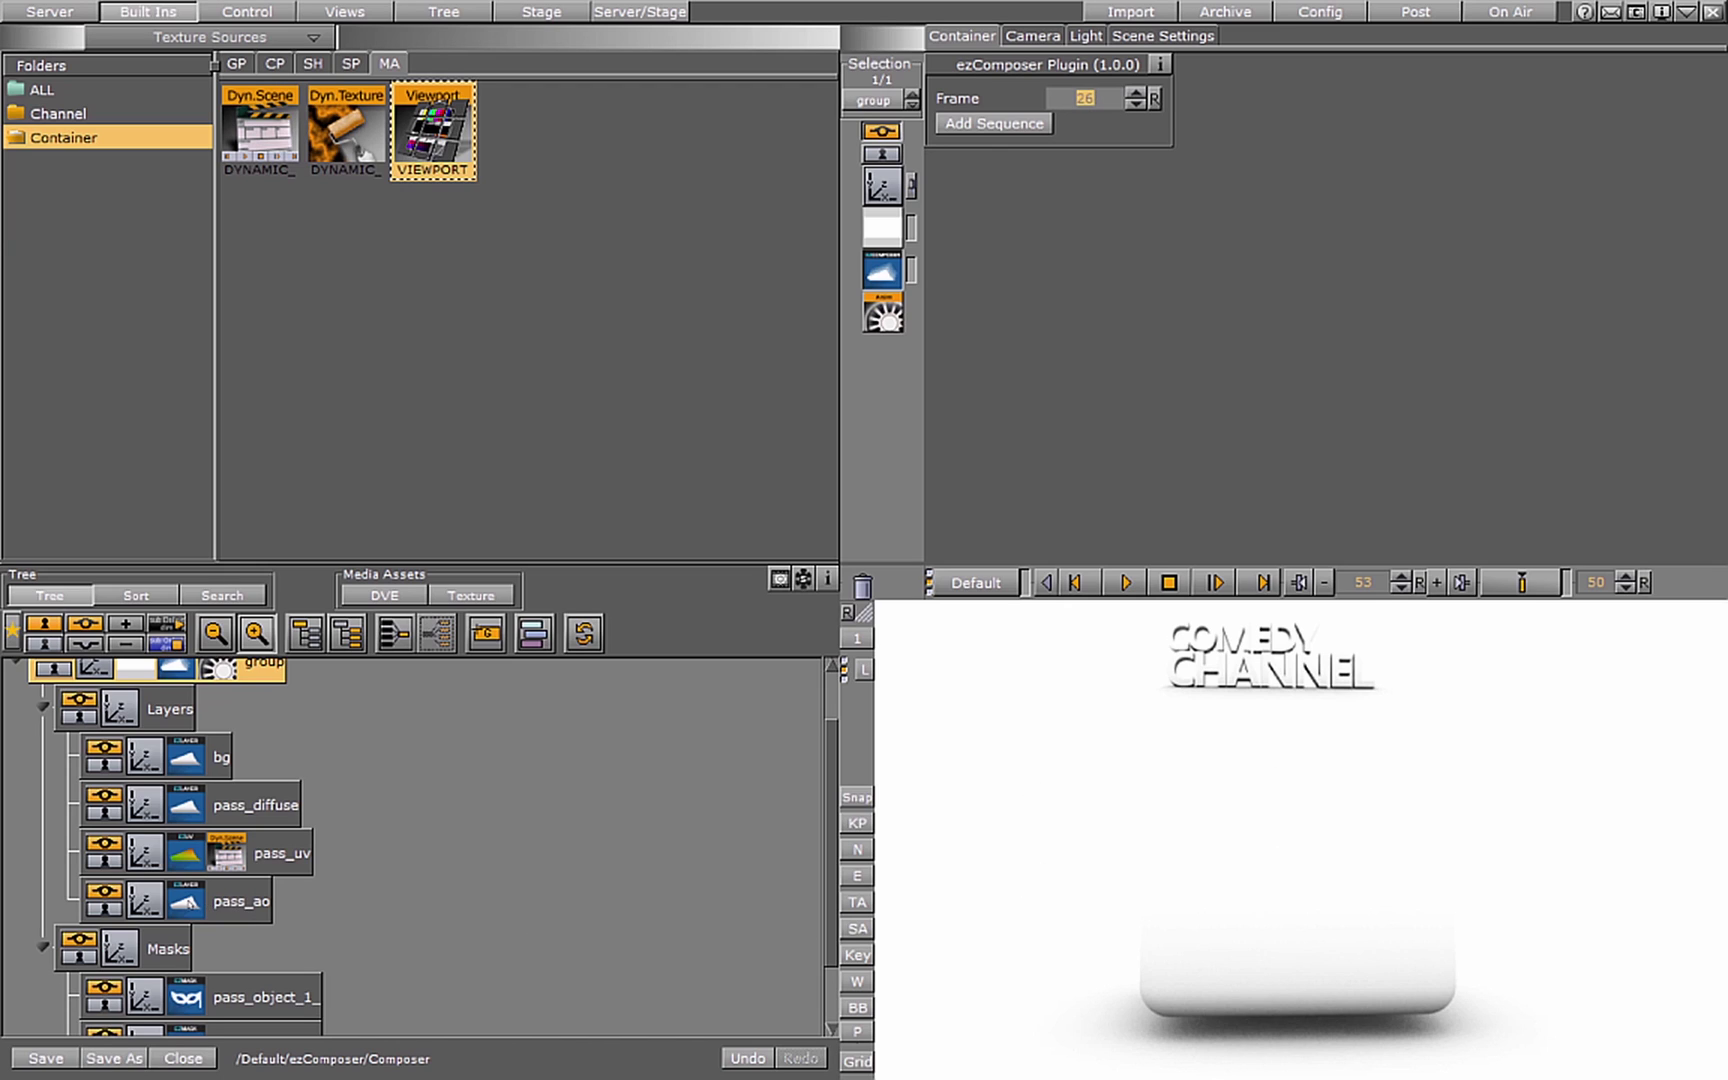
Set the pass_ao layer's Blend Mode to Multiply, check it in playback, and apply mask 3 to the layer.
left_click(240, 901)
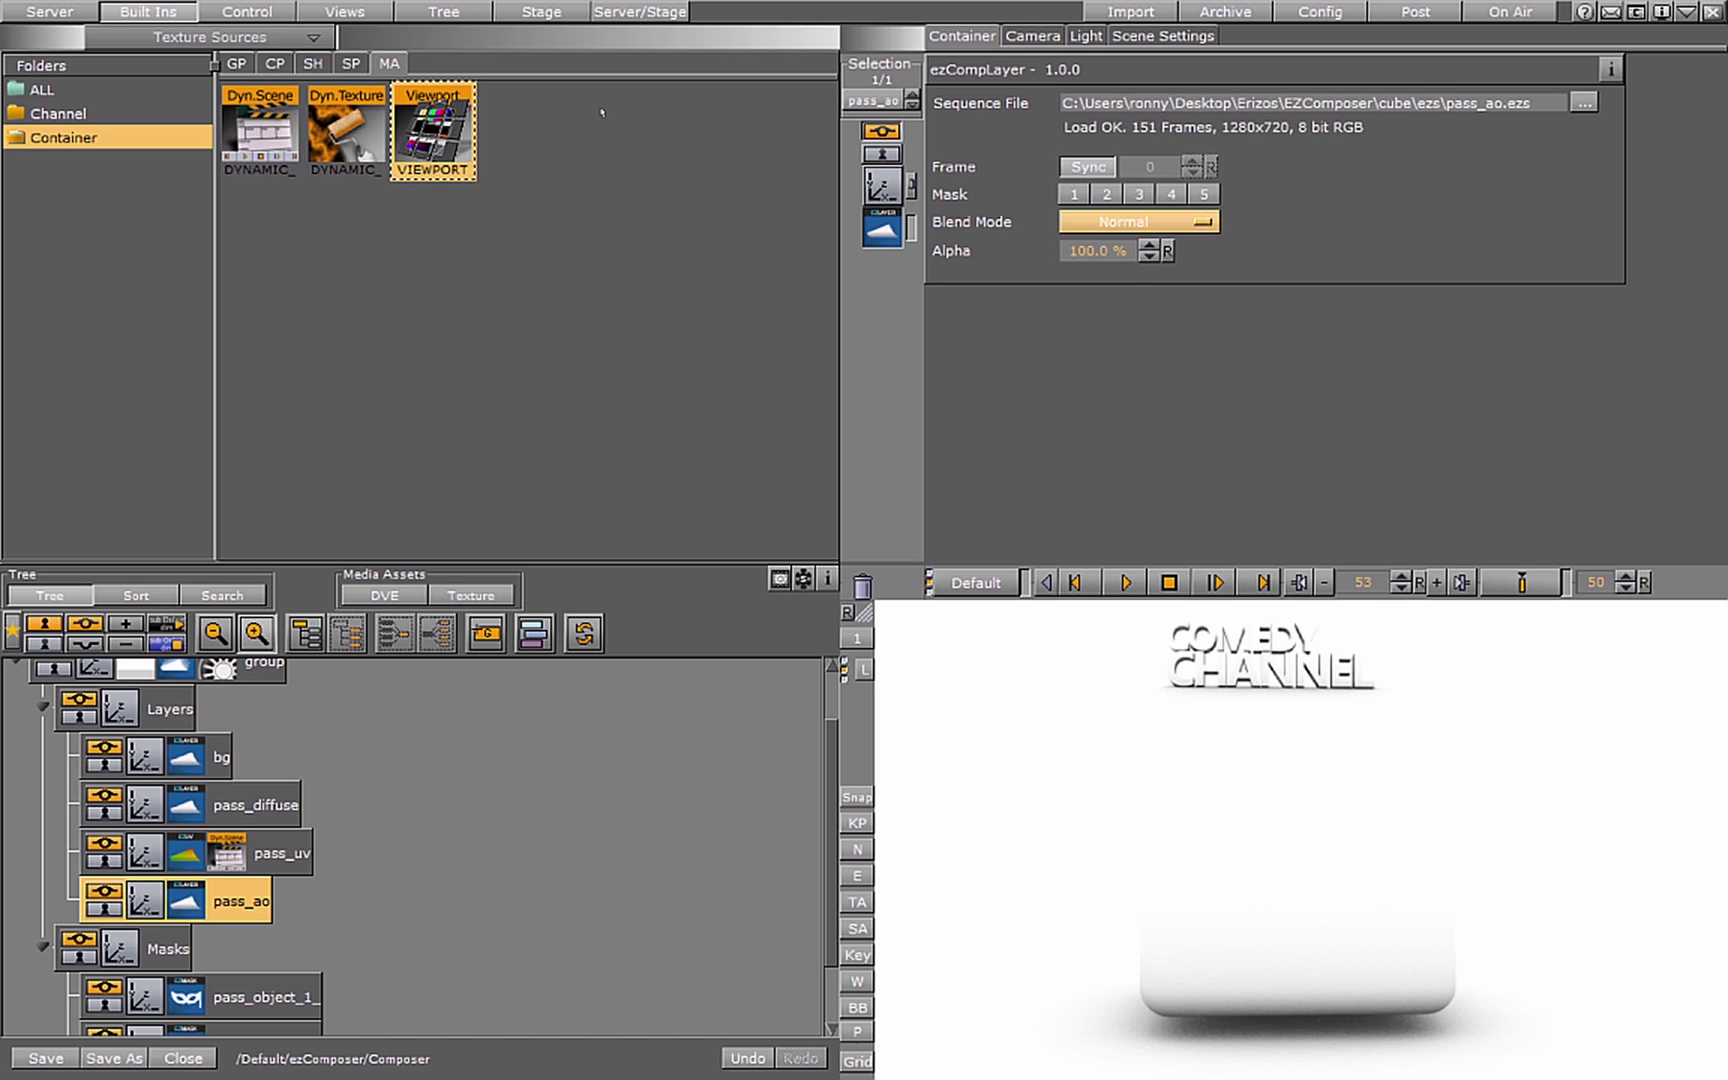
left_click(1200, 222)
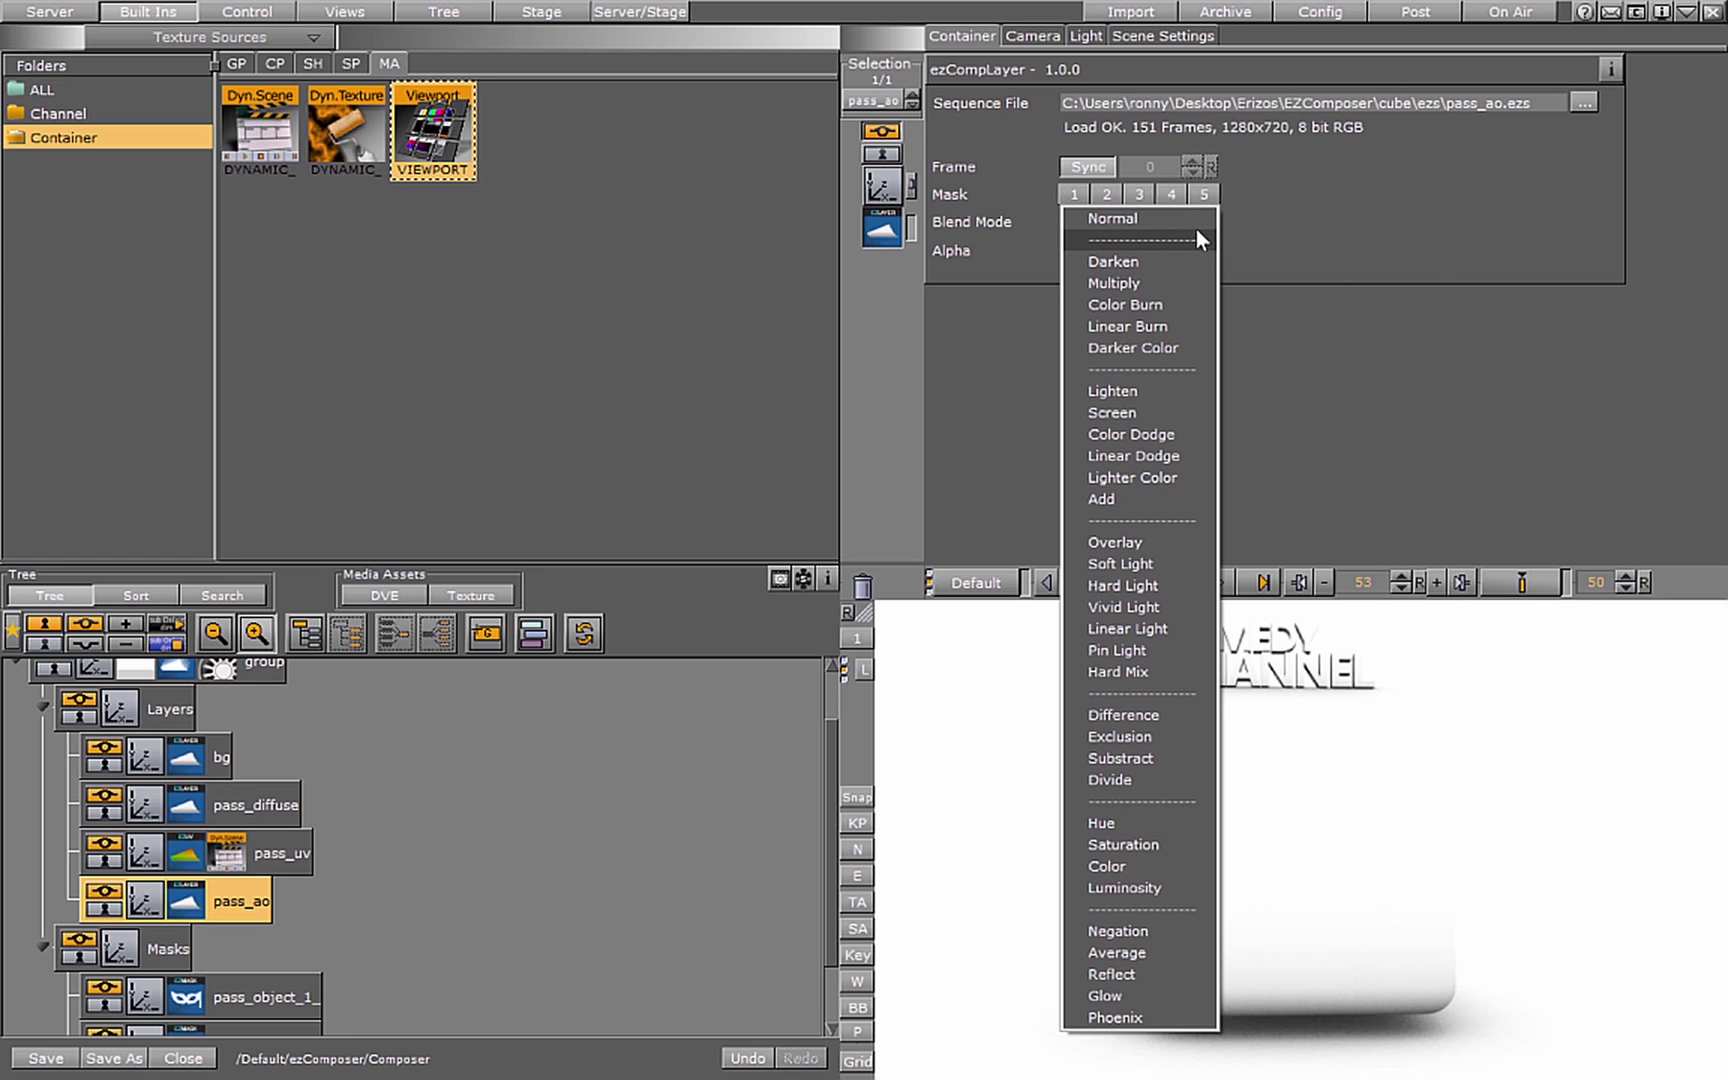
left_click(1177, 283)
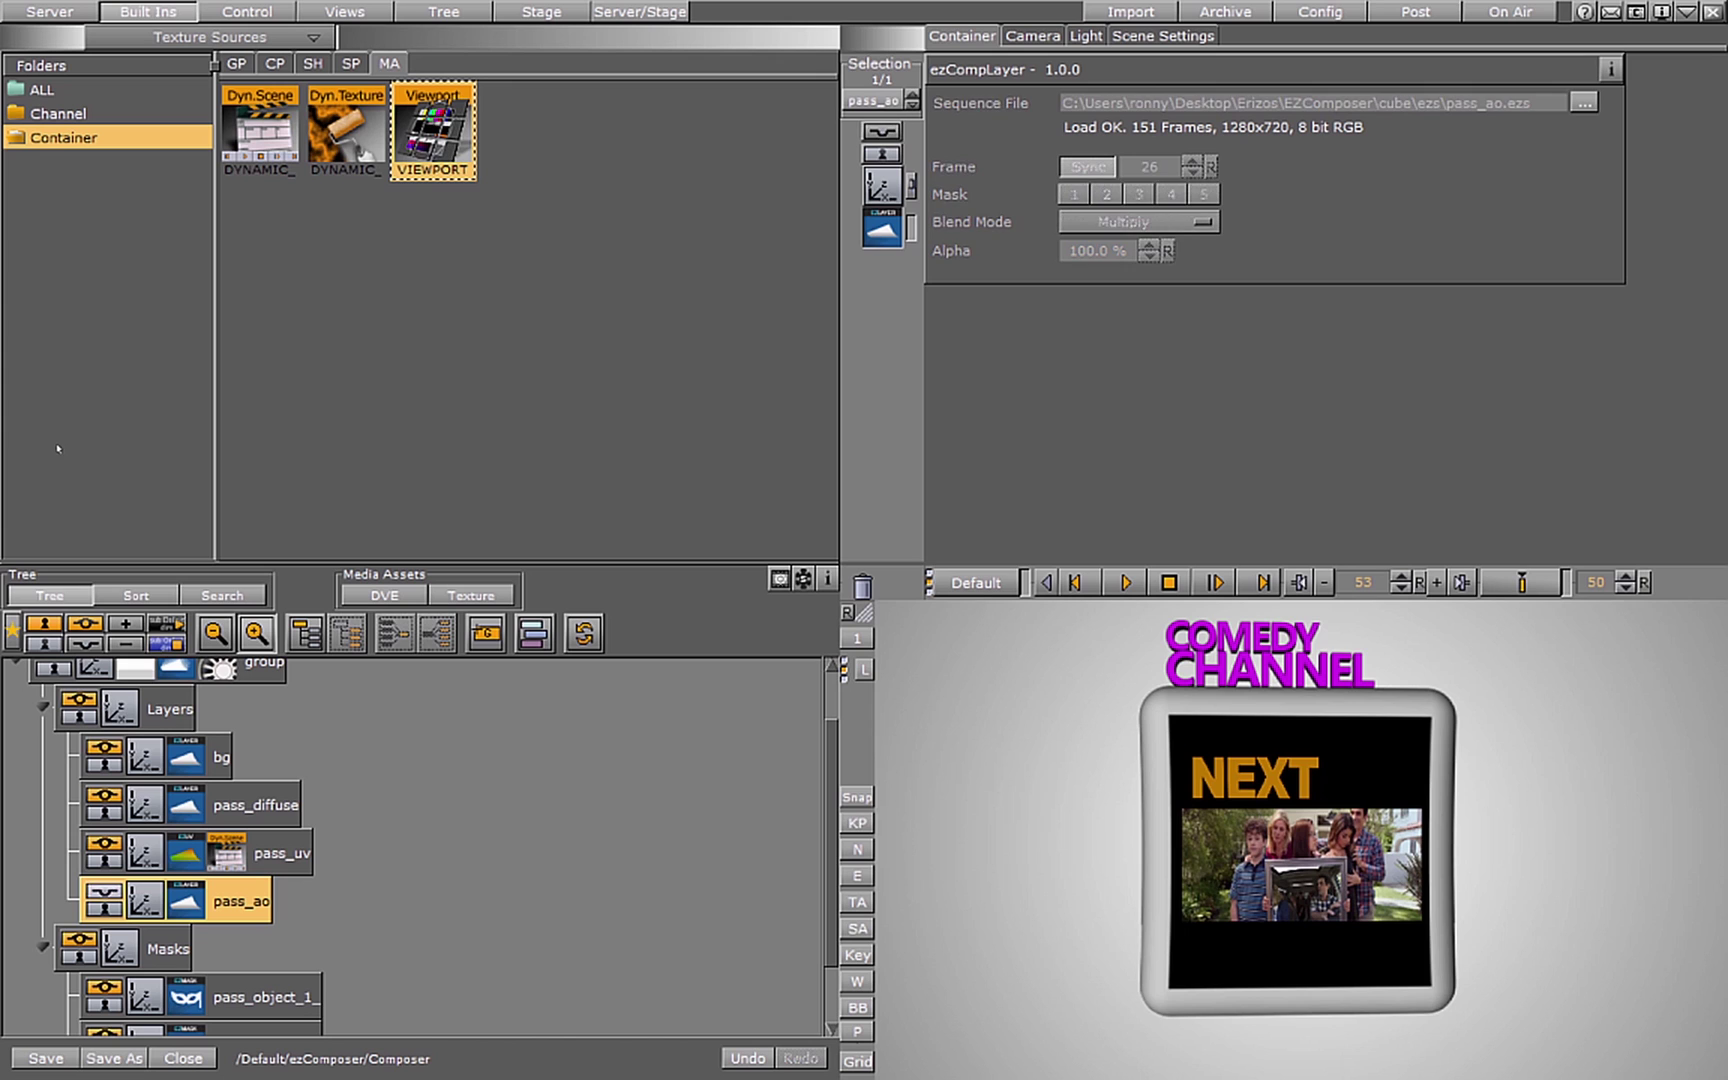
left_click(1126, 584)
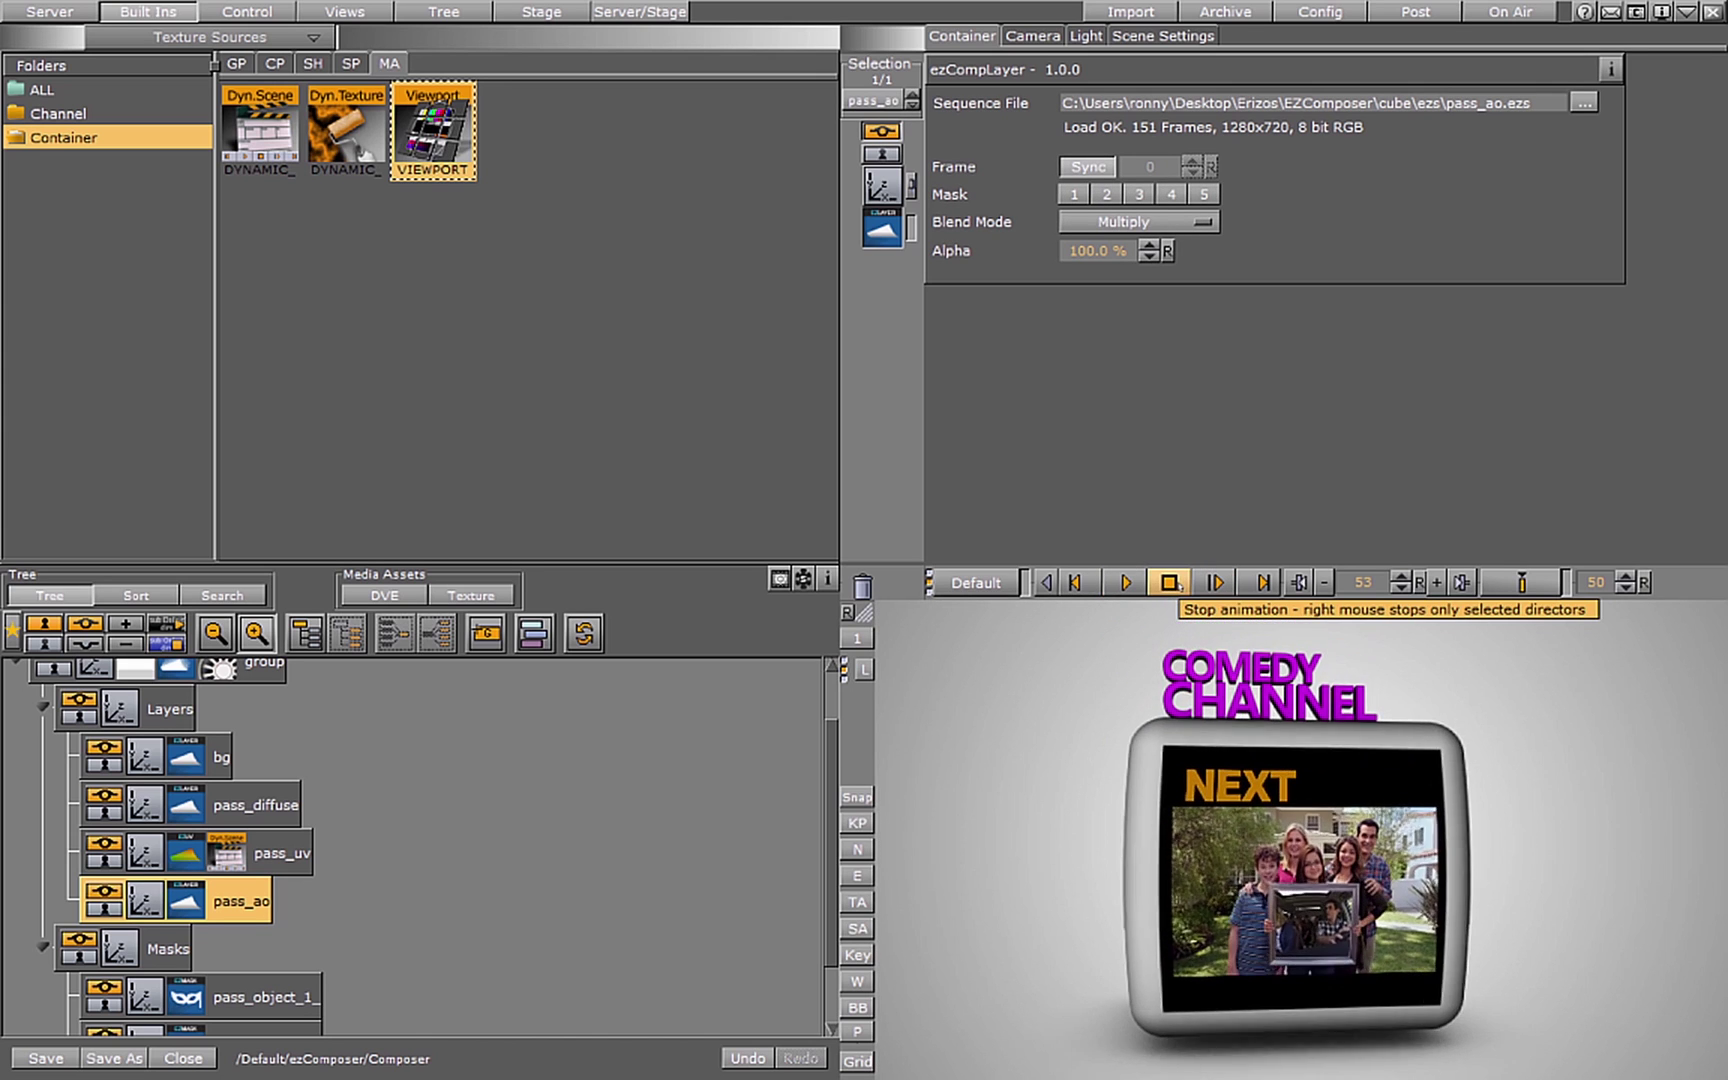
left_click(1169, 583)
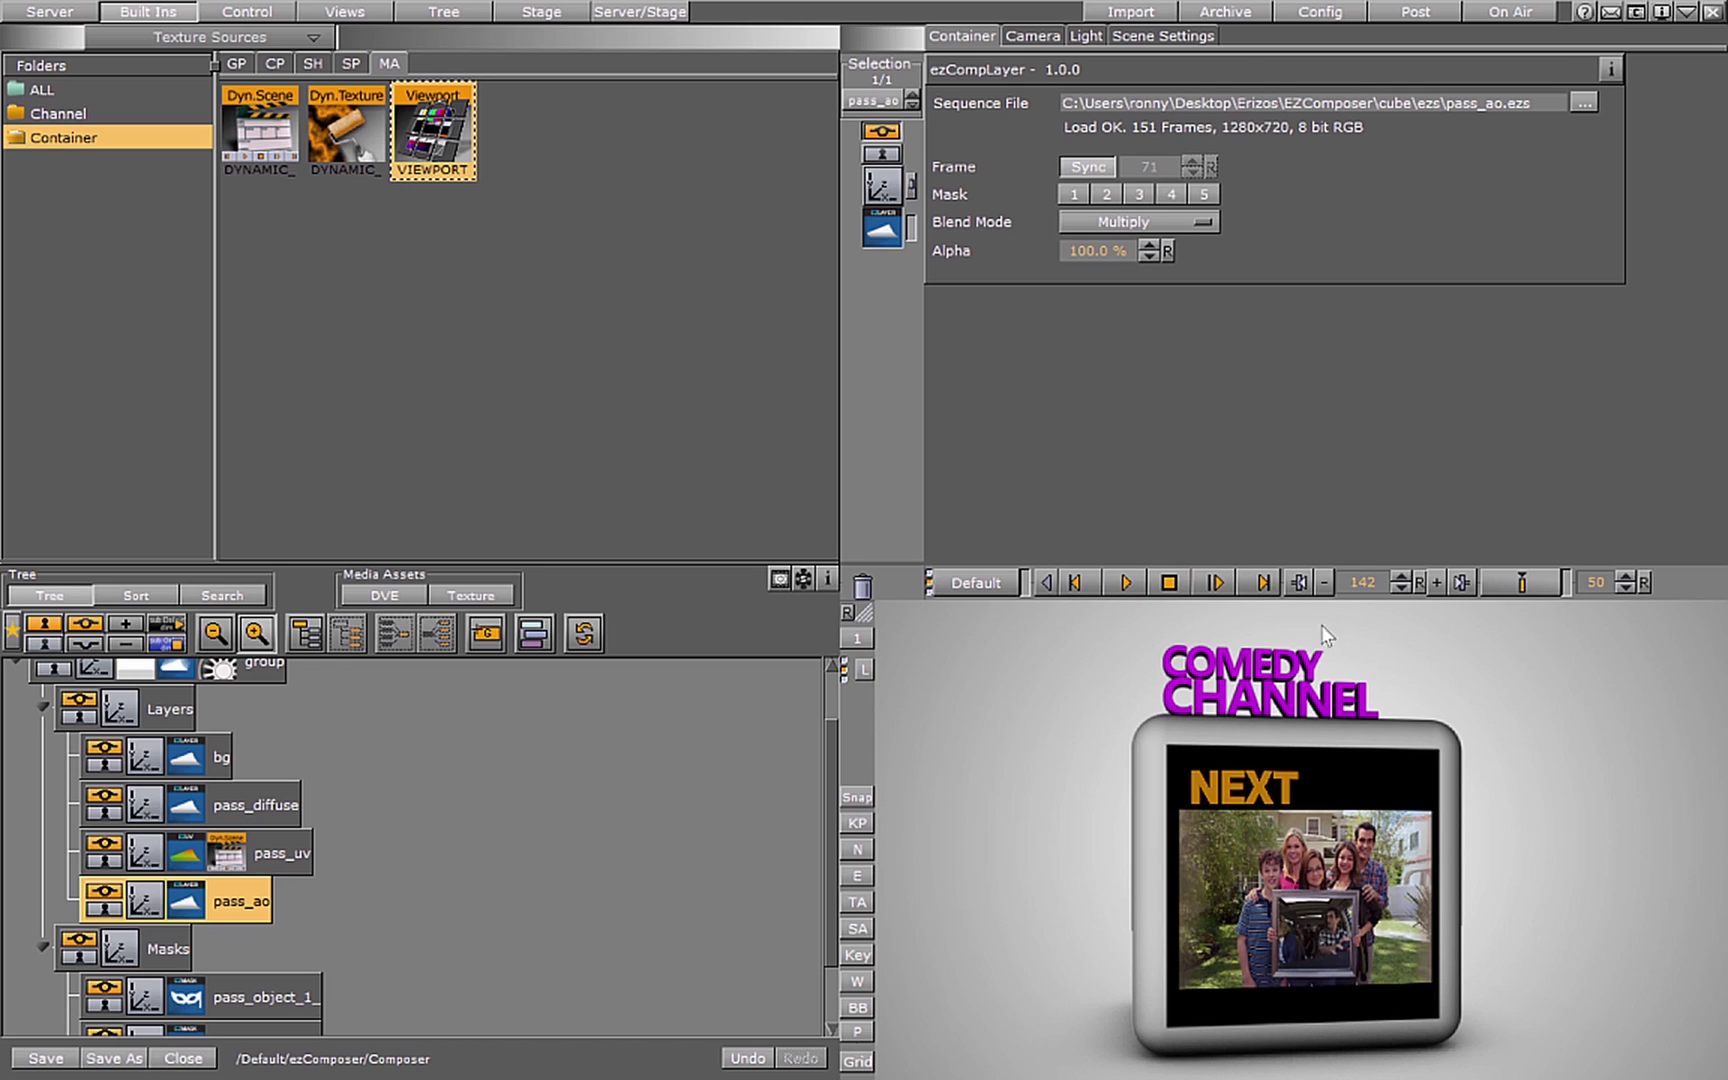
left_click(1139, 194)
left_click(1139, 194)
Add the pass_refl.ezs sequence to the ezComposer group, then play and stop the animation to check the new layer.
scroll(831, 768, "up", 2)
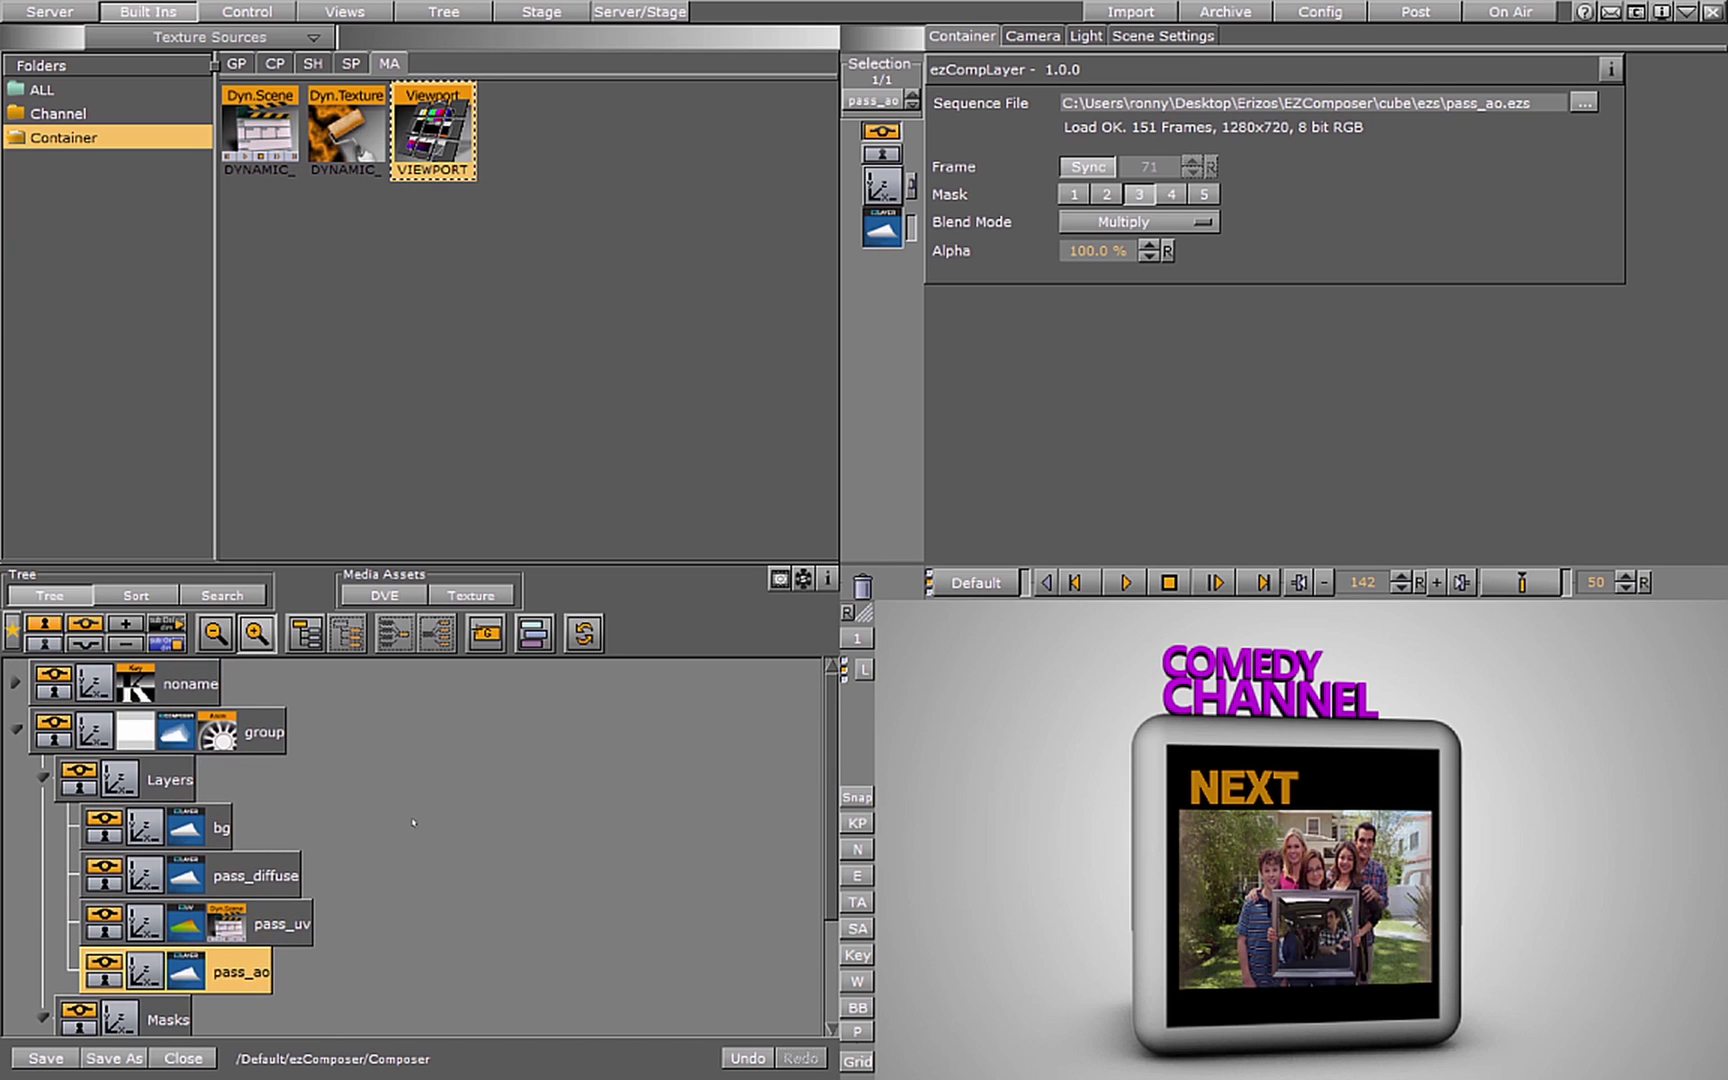
left_click(175, 733)
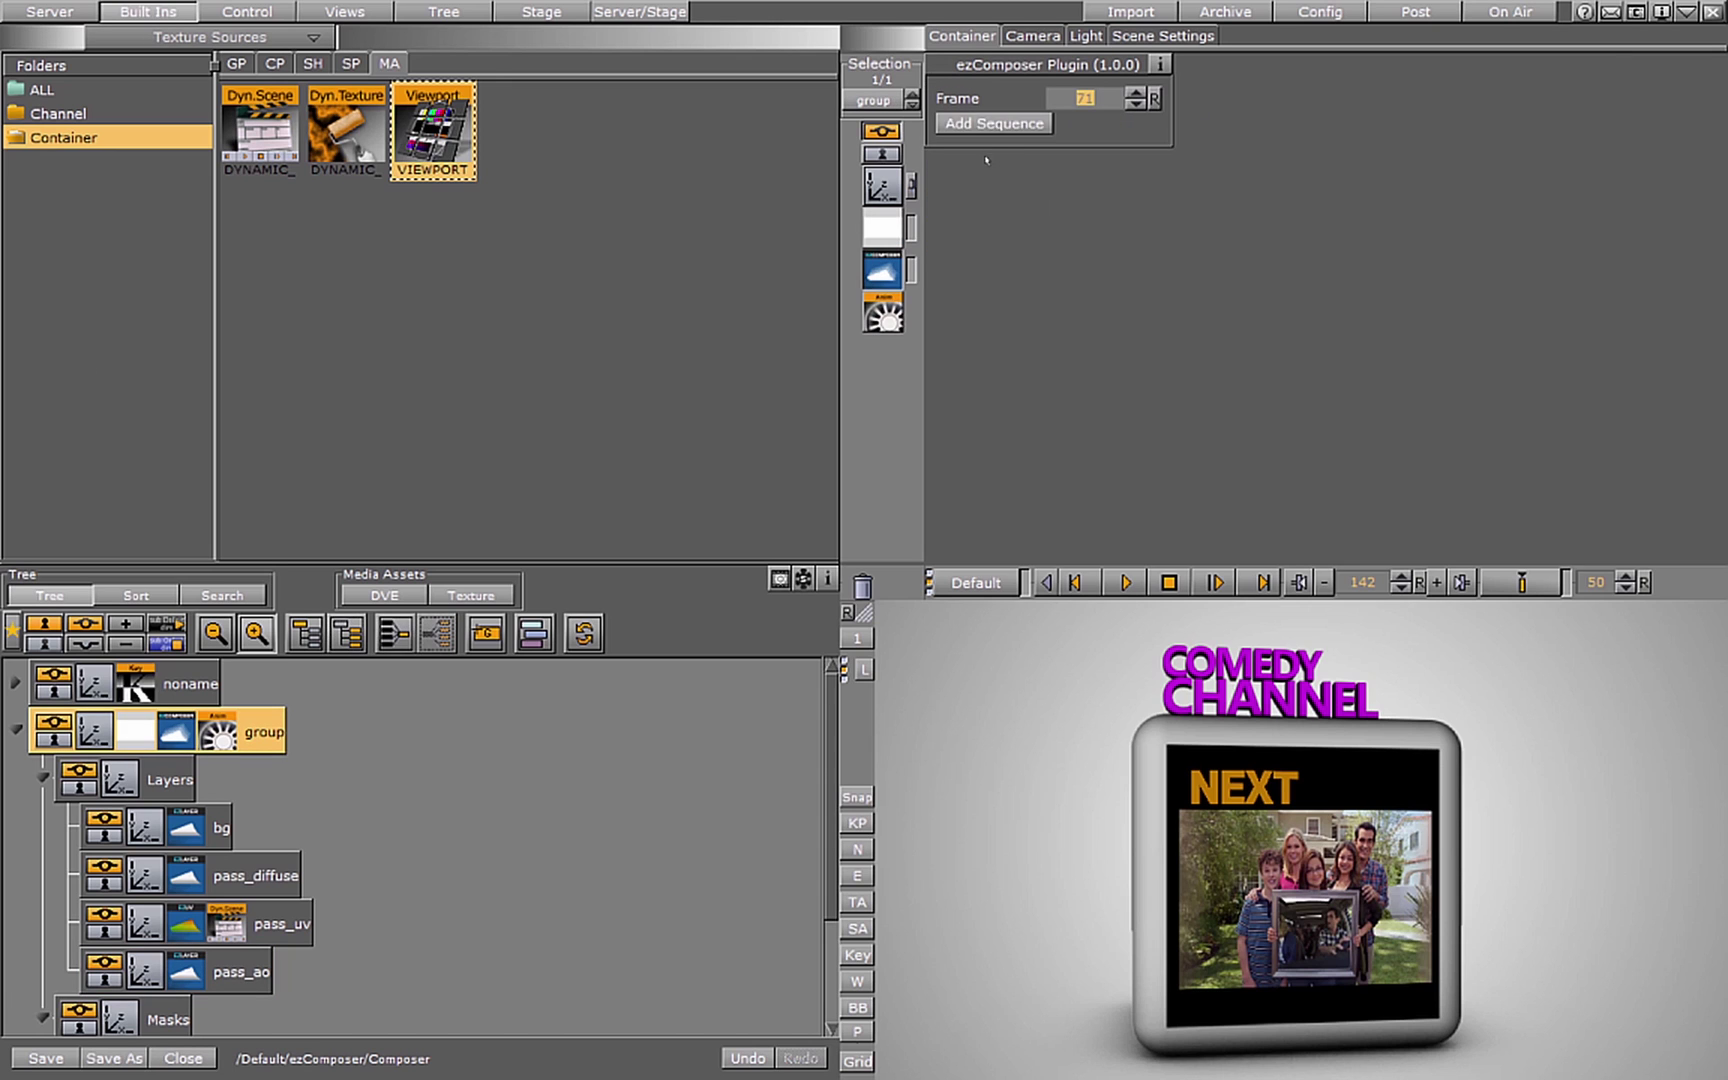
left_click(994, 123)
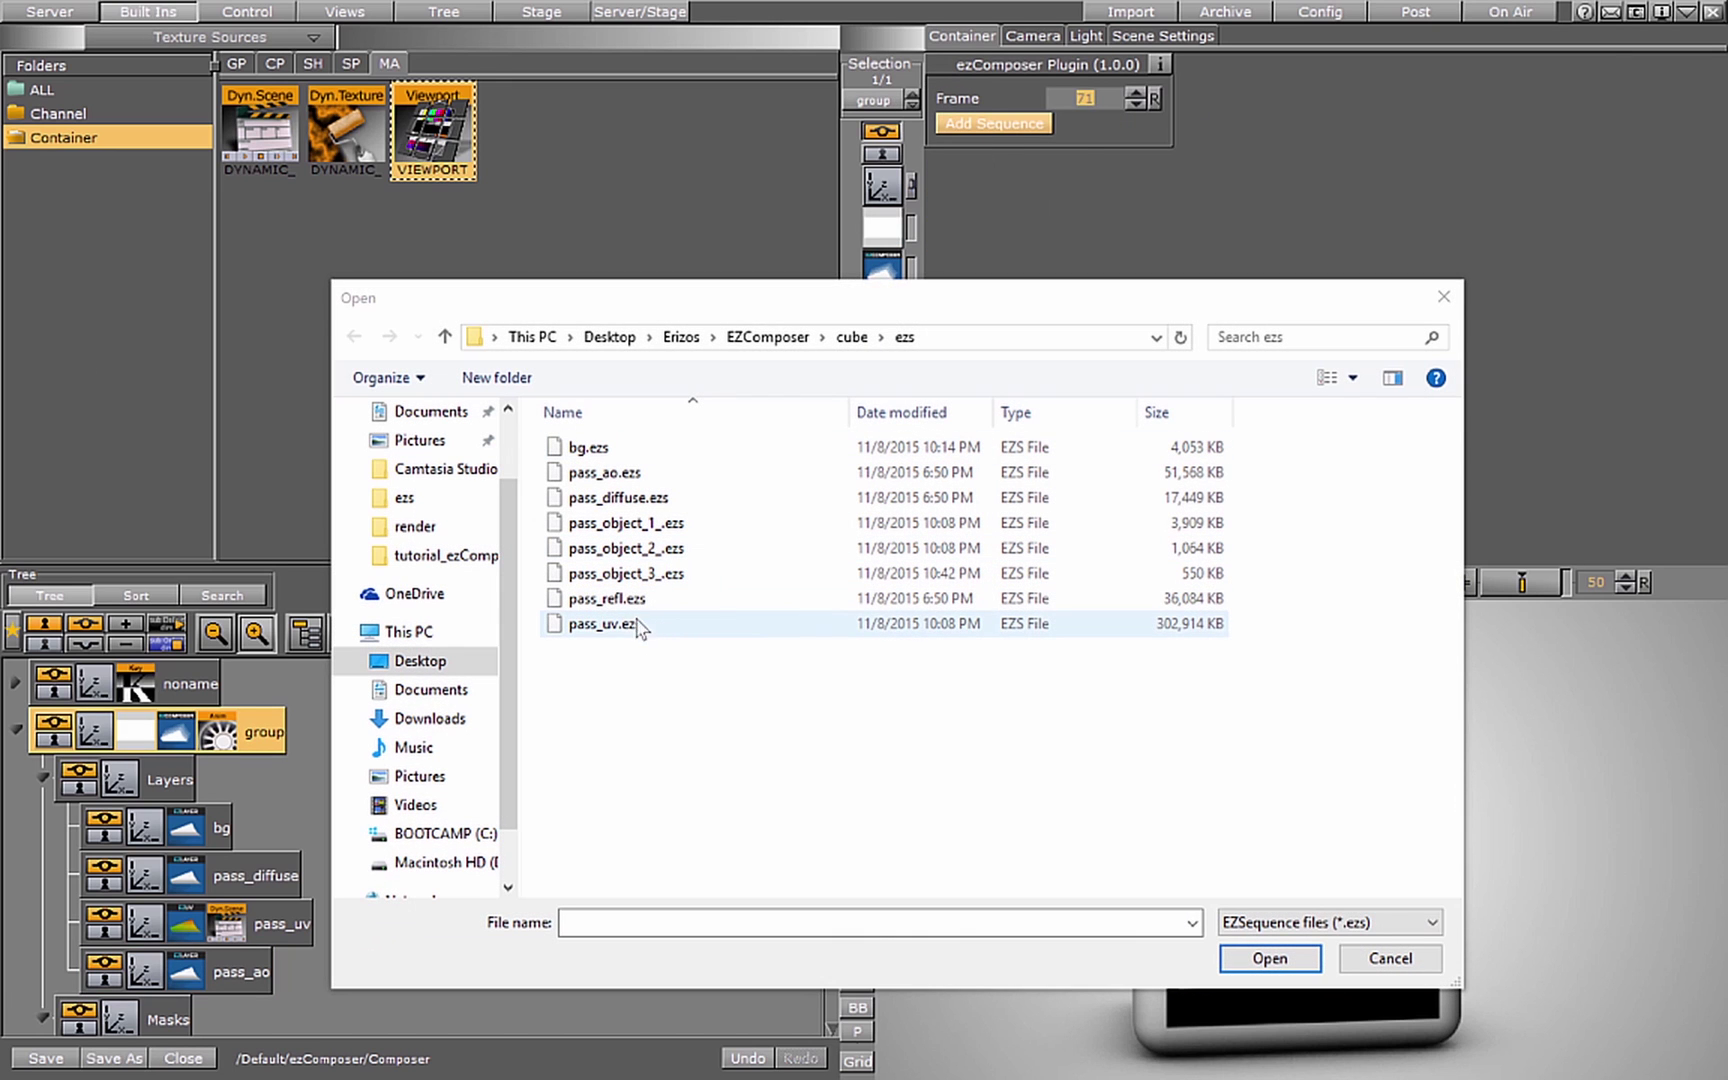
key("Return")
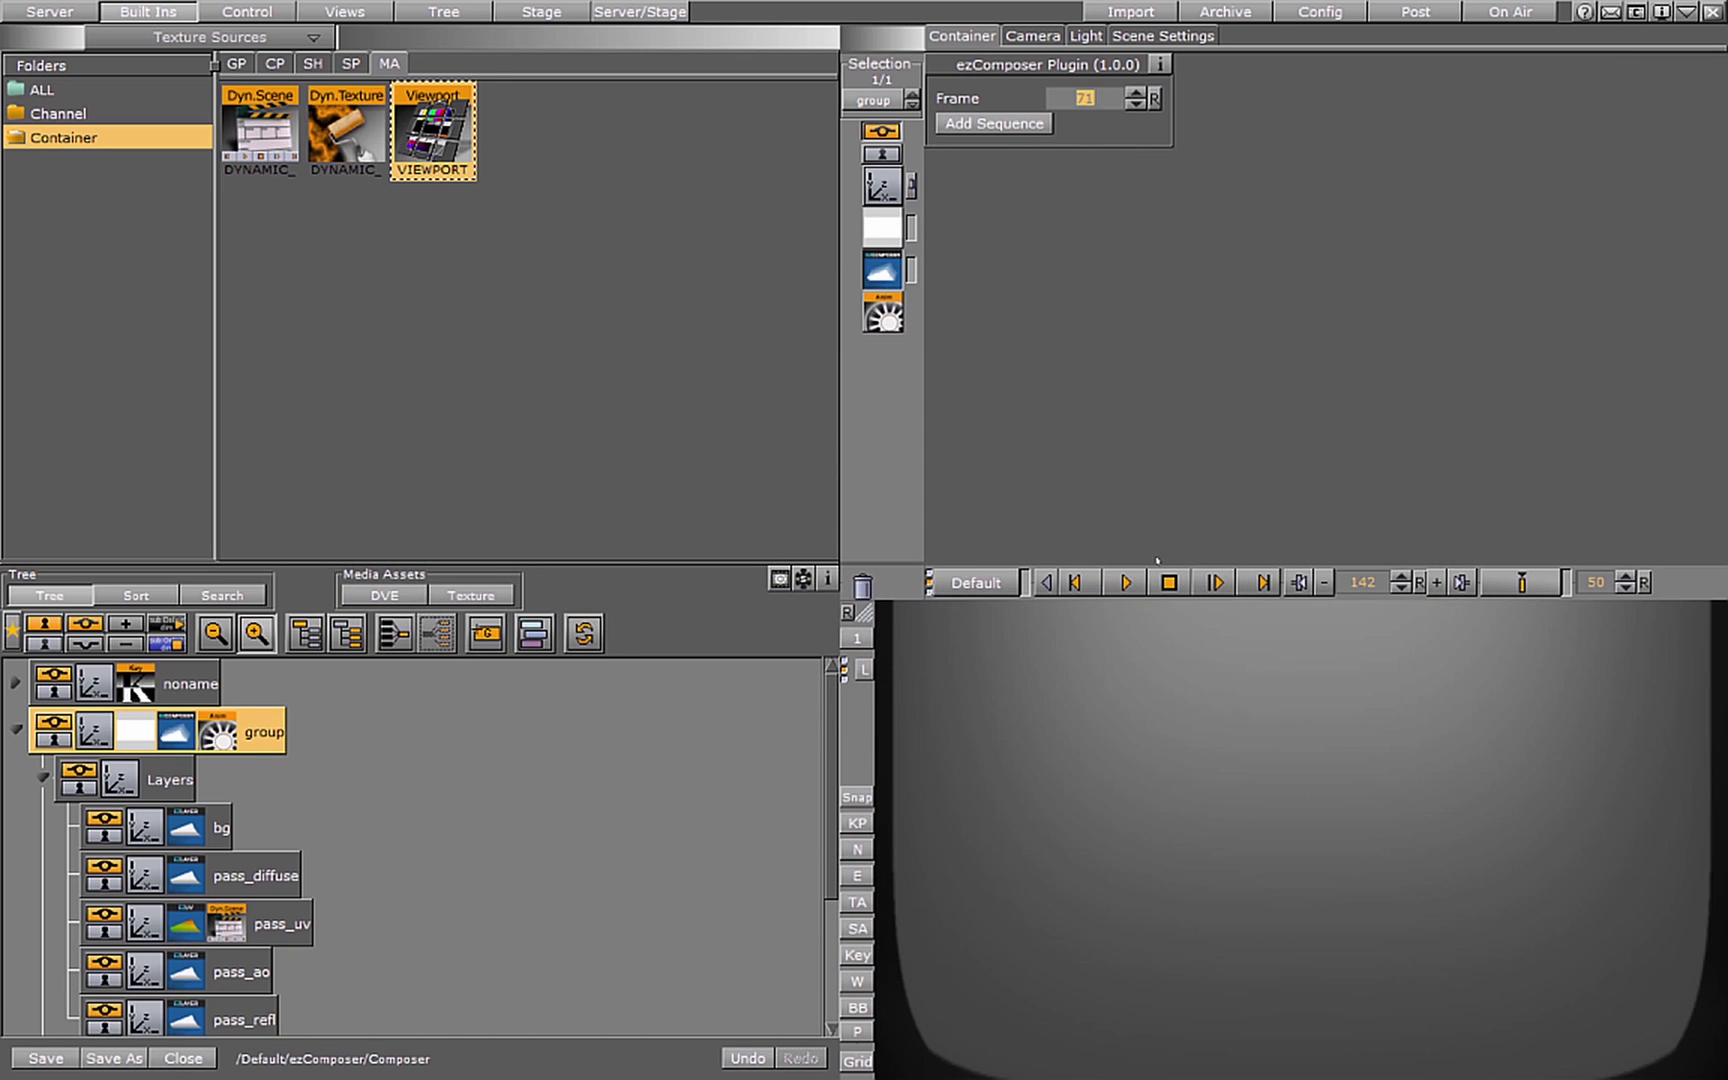
left_click(1125, 582)
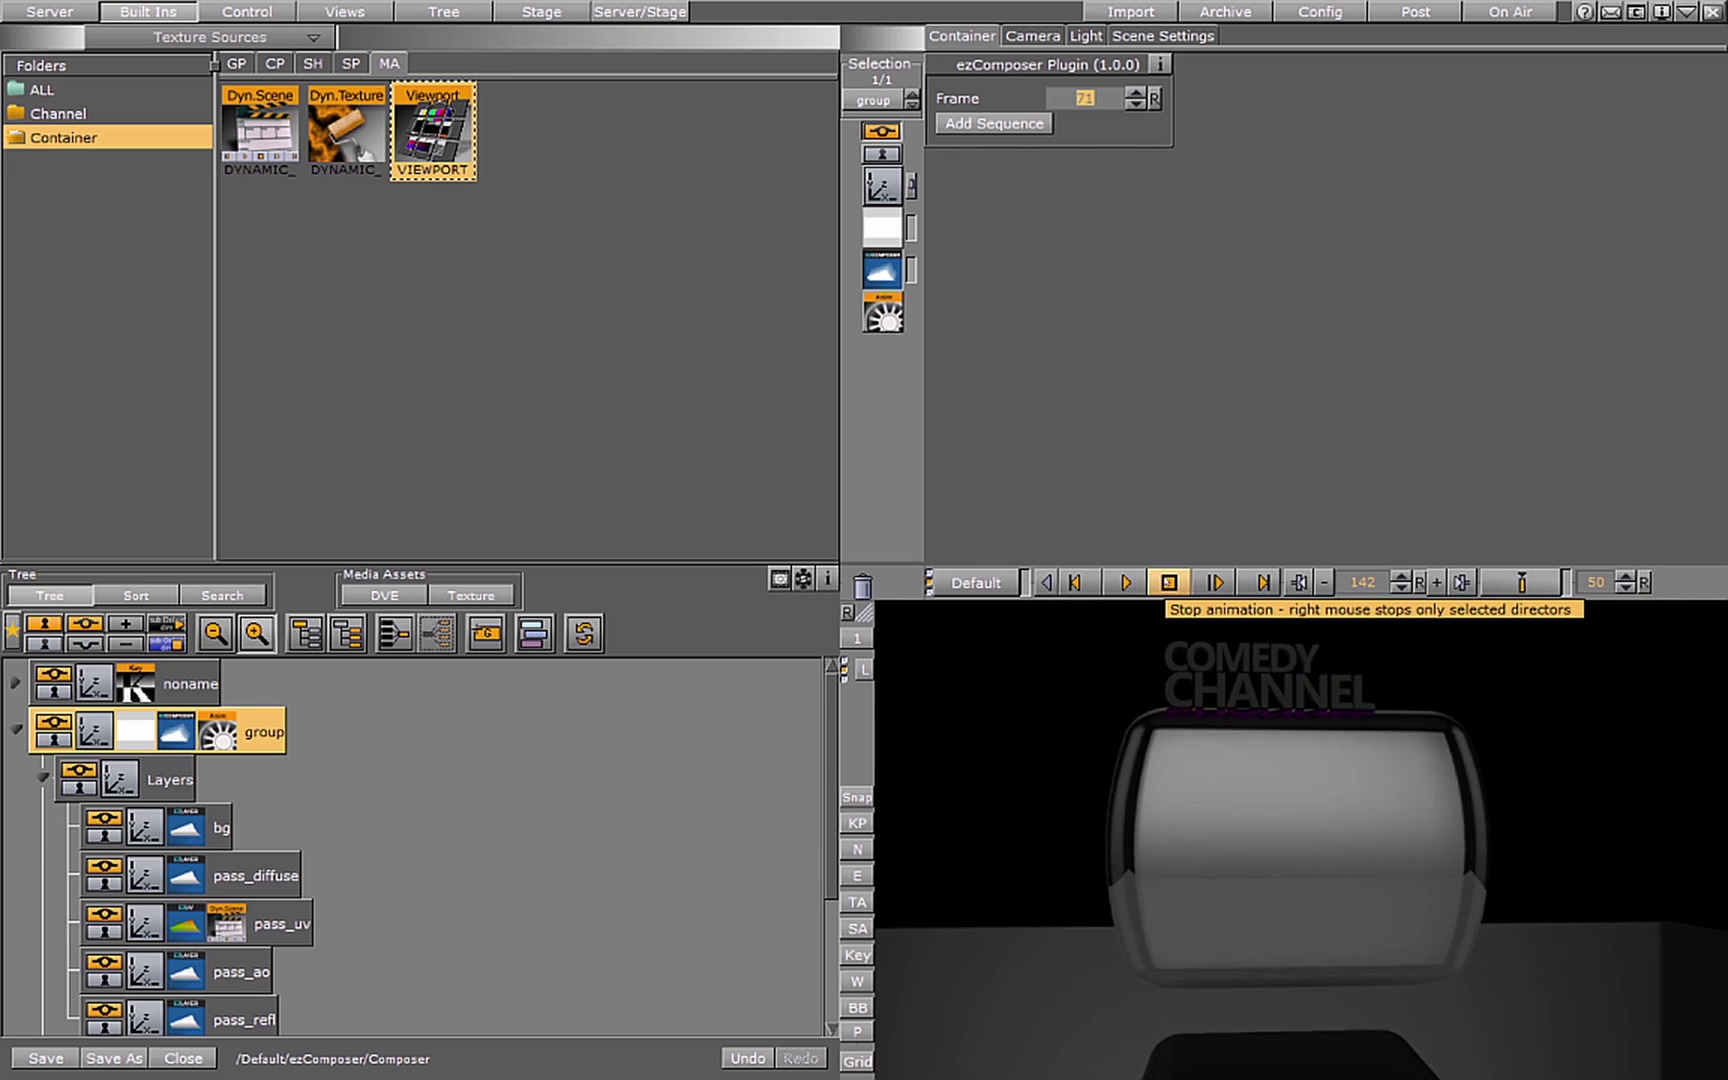
left_click(1169, 582)
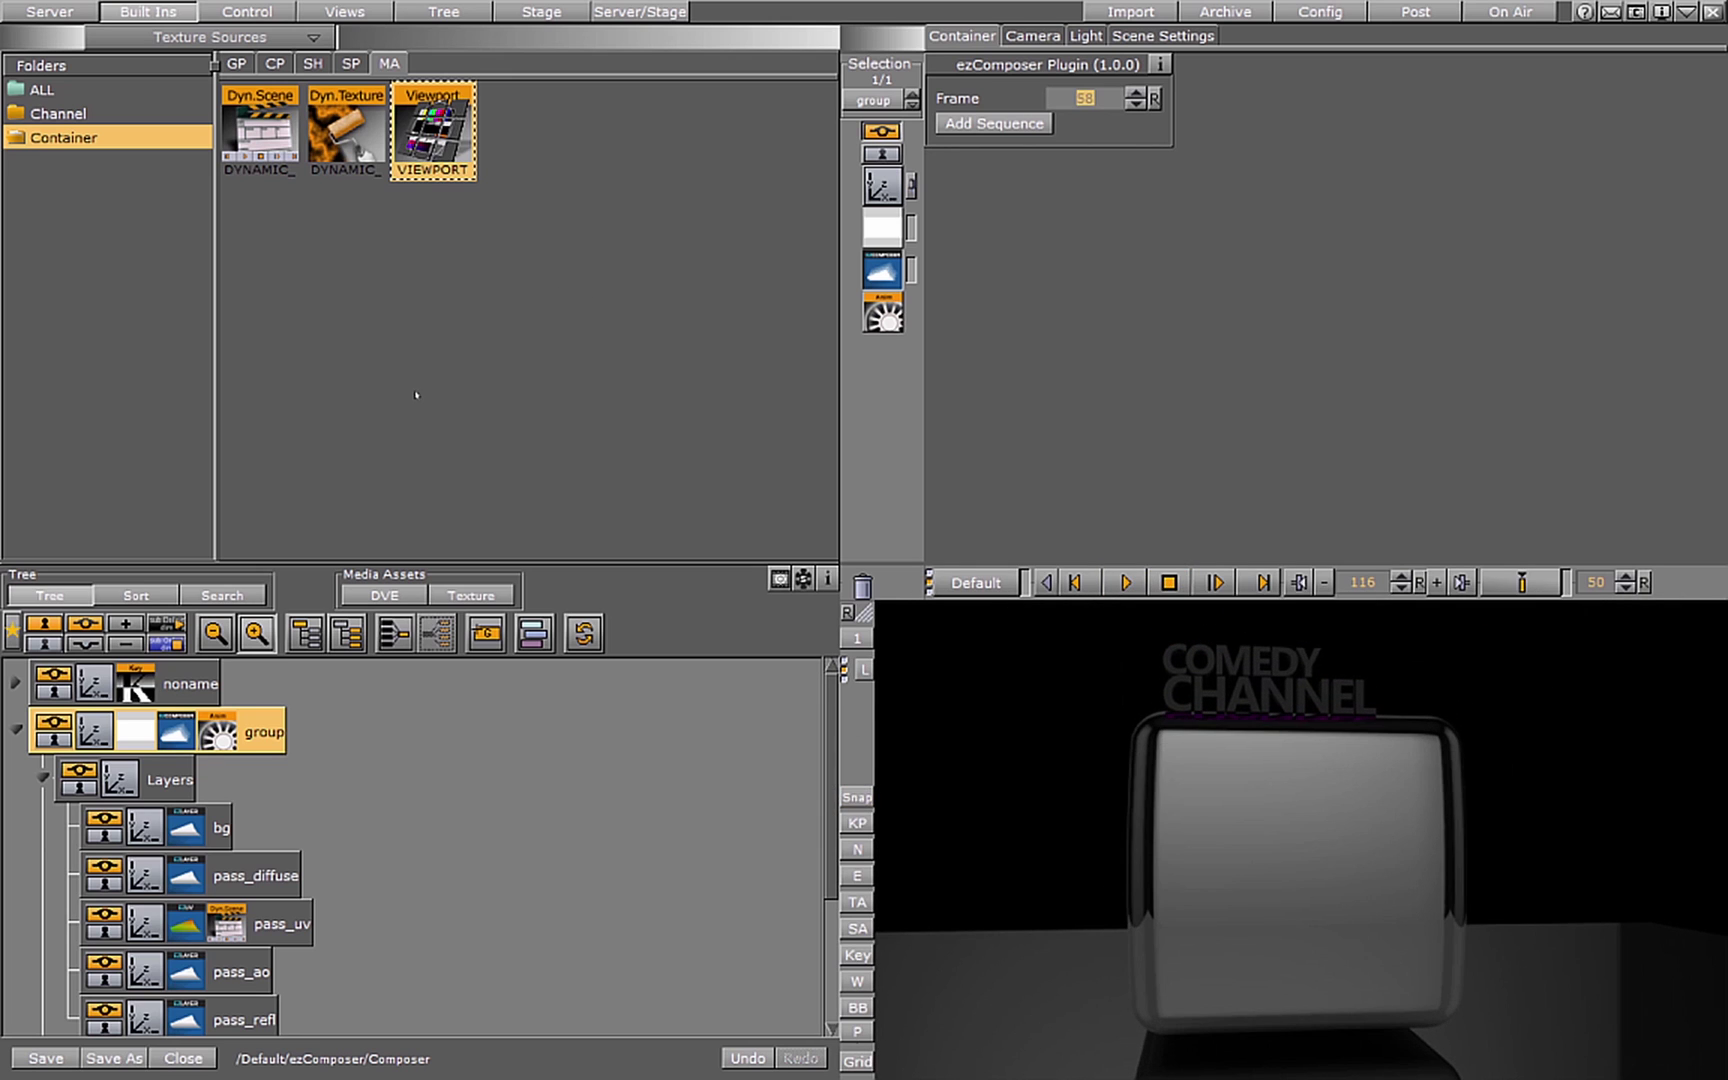
Set the pass_refl layer's Blend Mode to Add and play the animation to check the reflections.
scroll(416, 410, "down", 3)
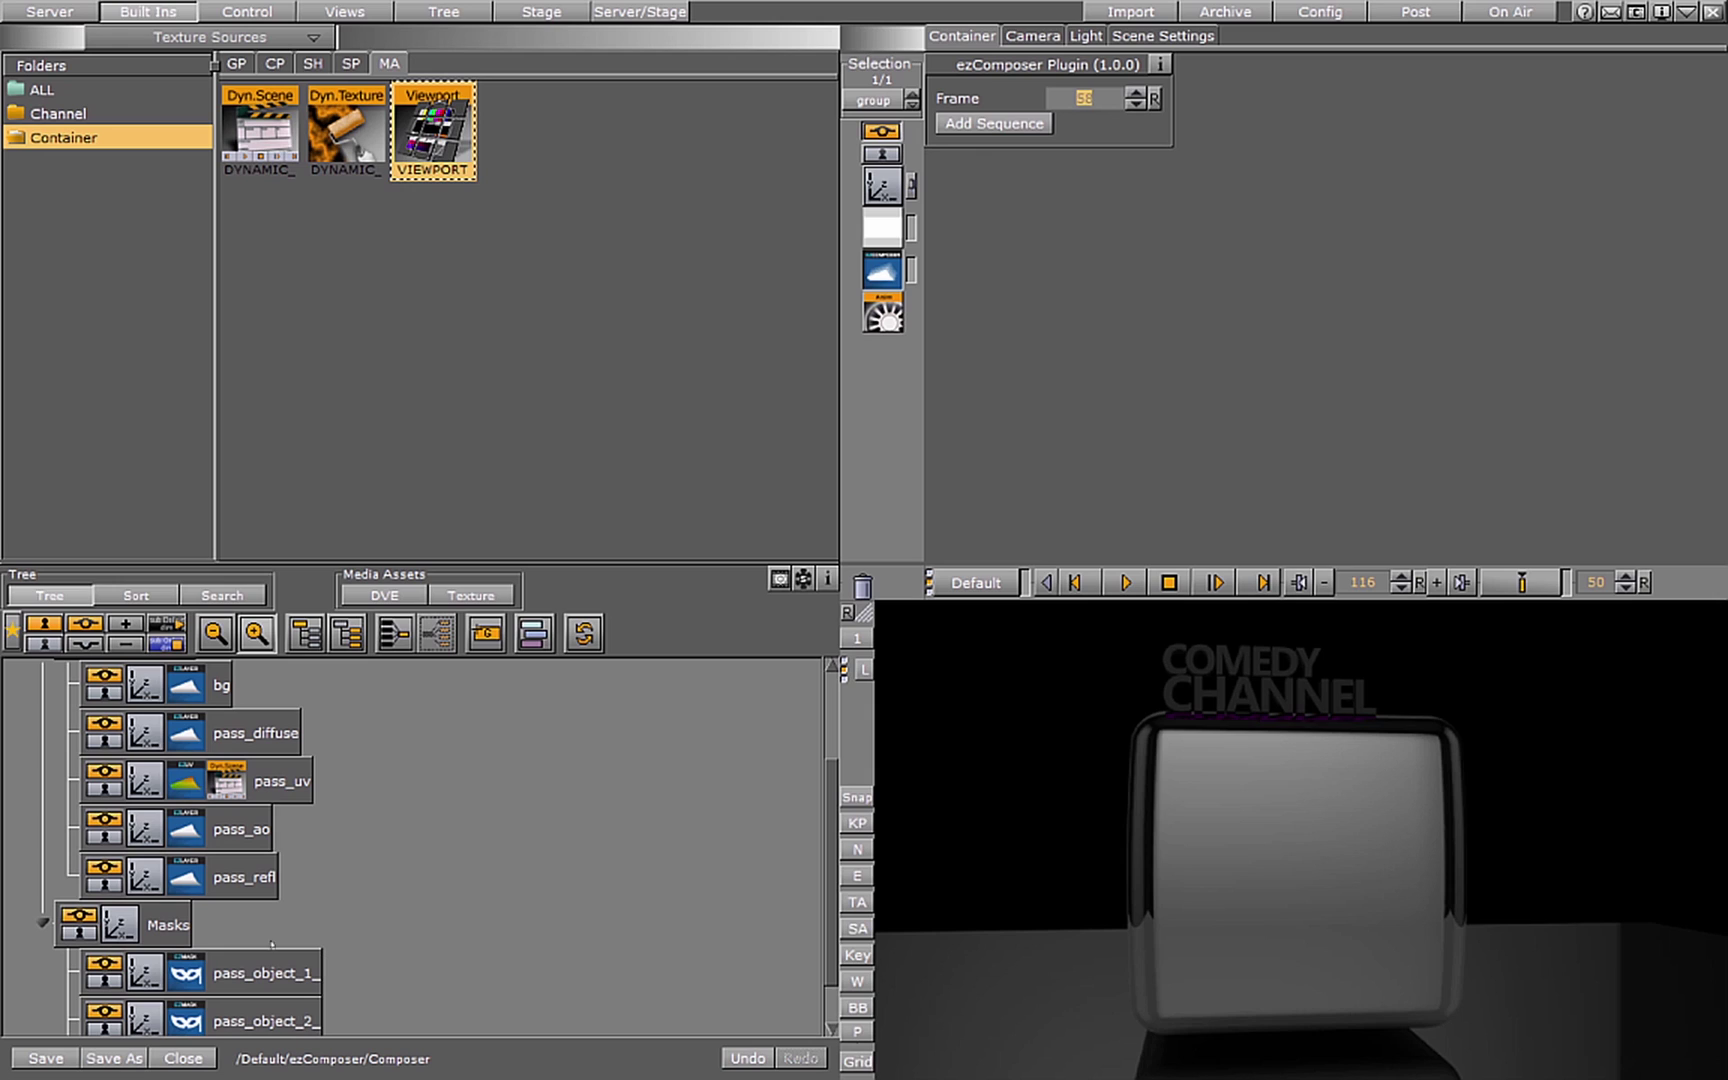
left_click(240, 877)
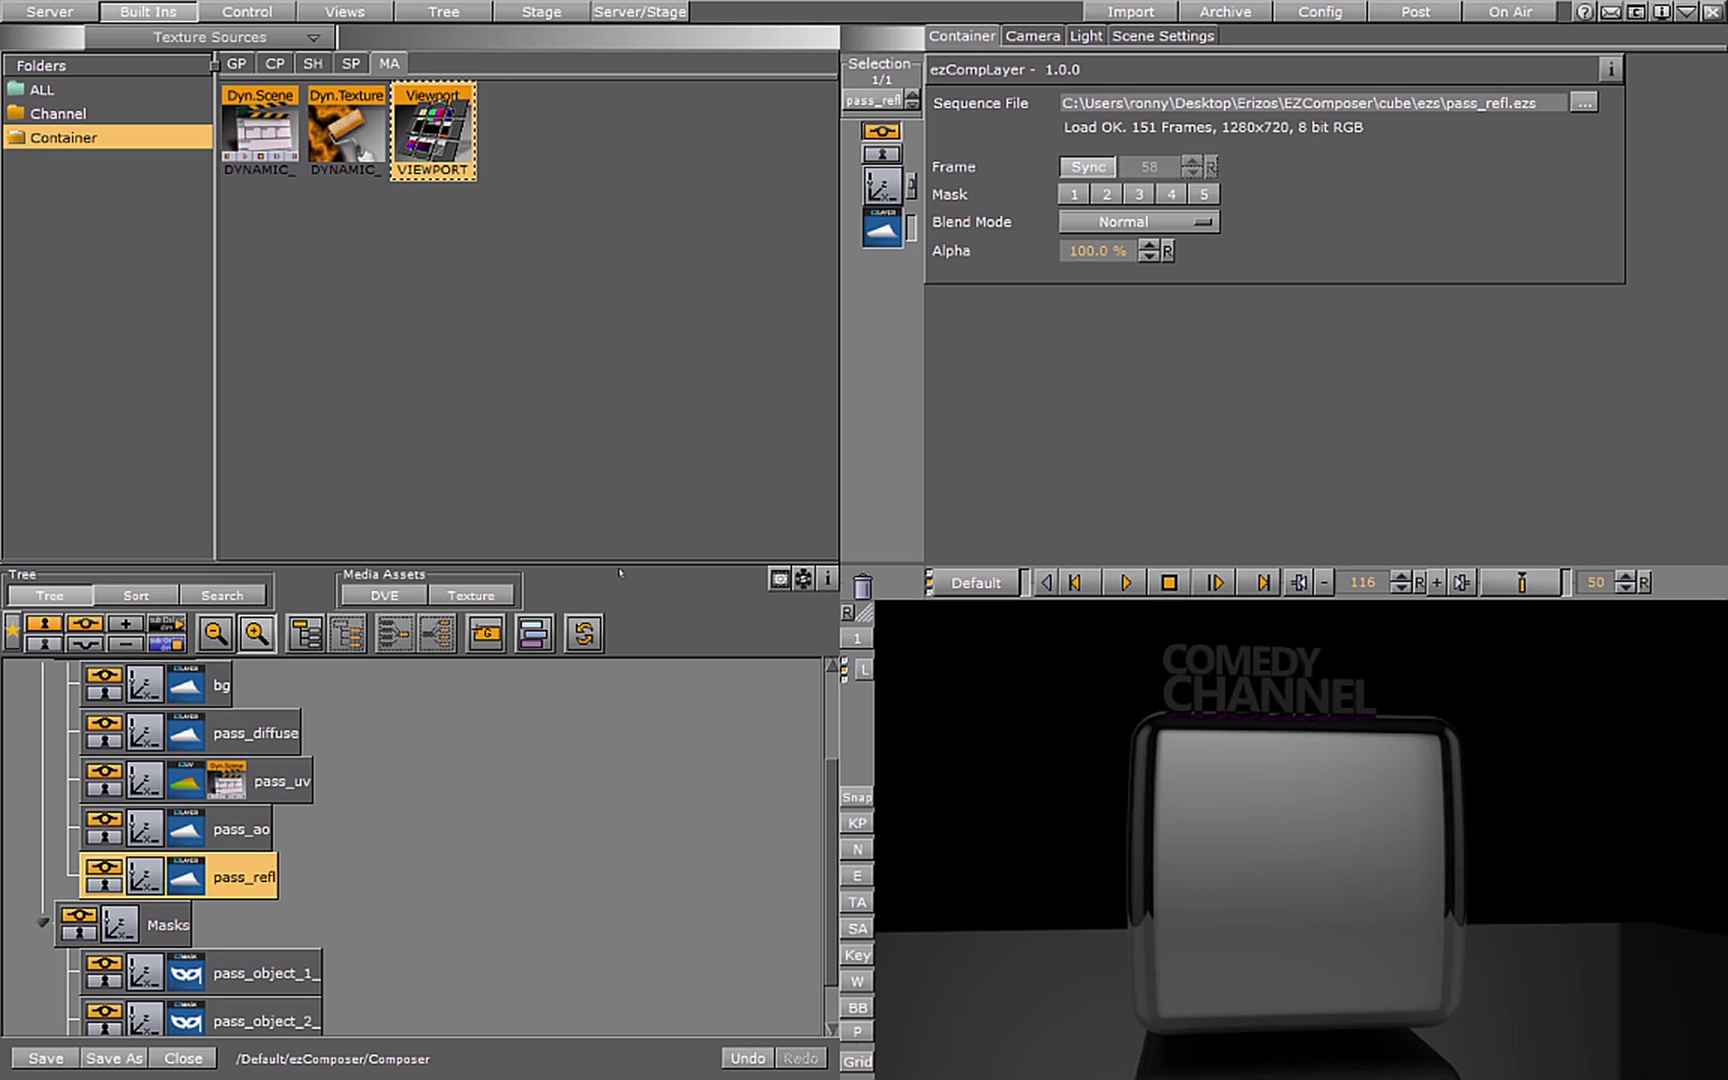
left_click(1138, 221)
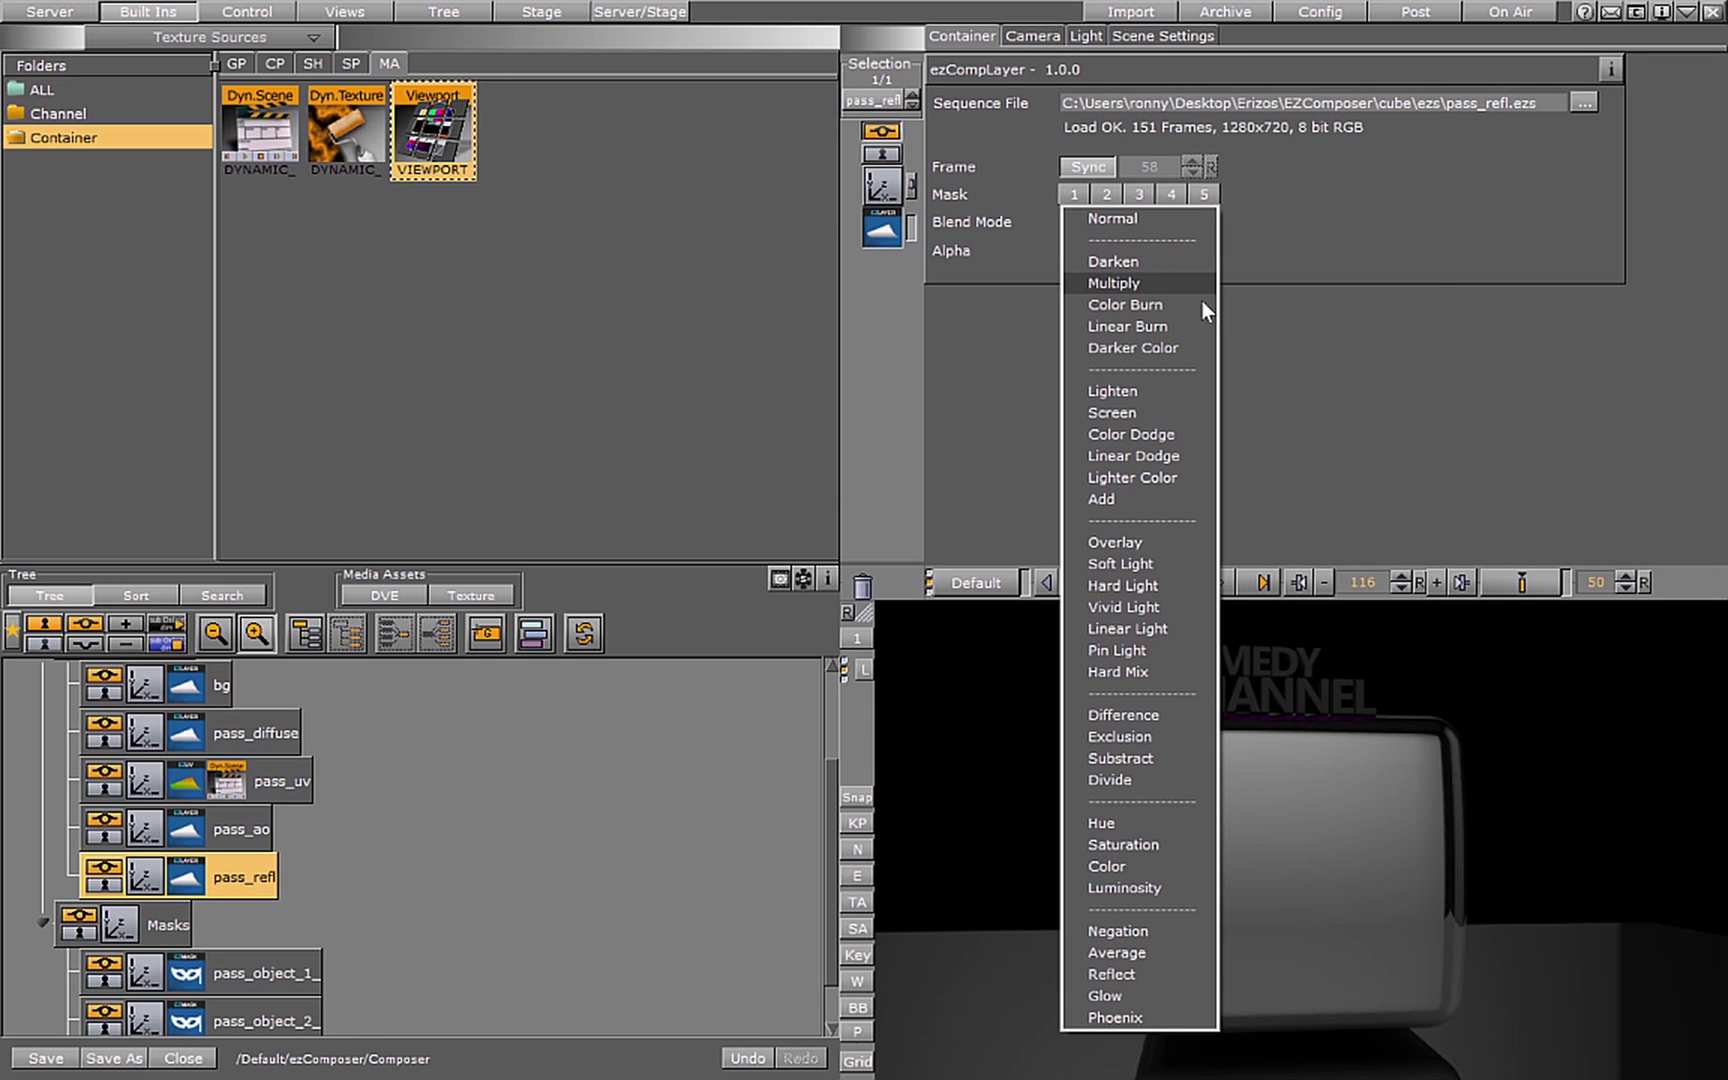
left_click(1115, 494)
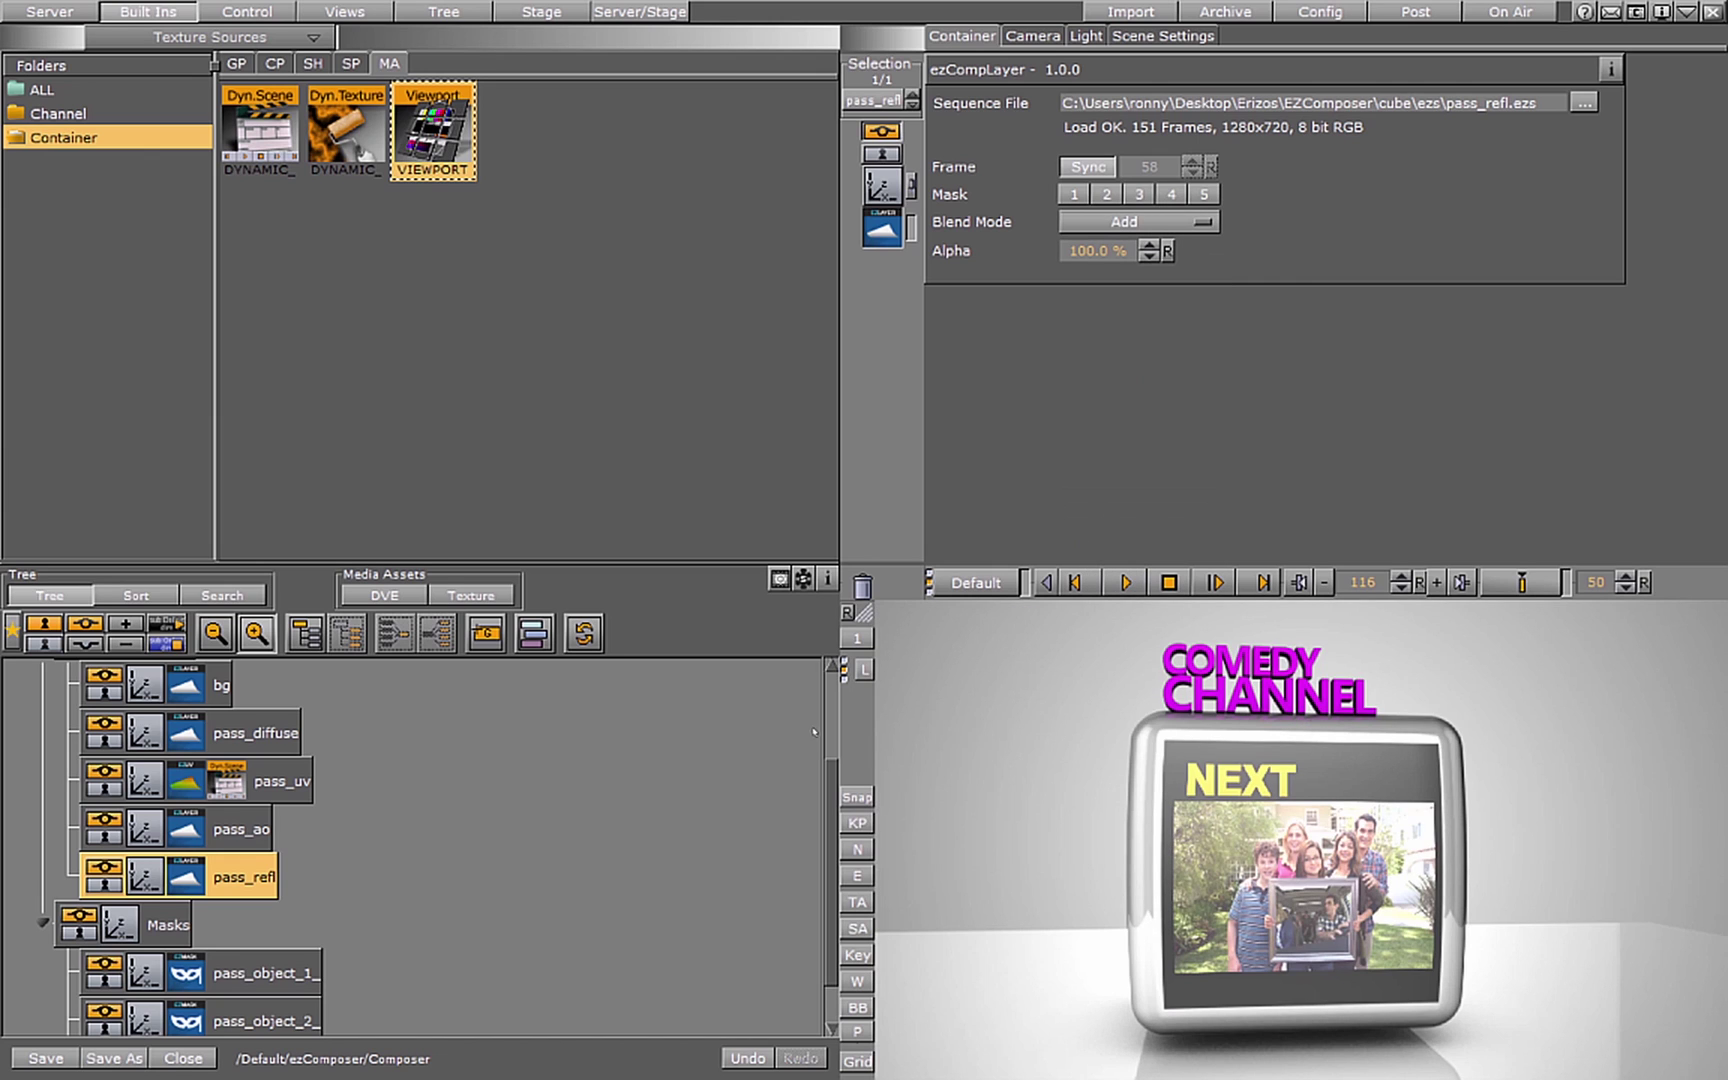
left_click(1125, 582)
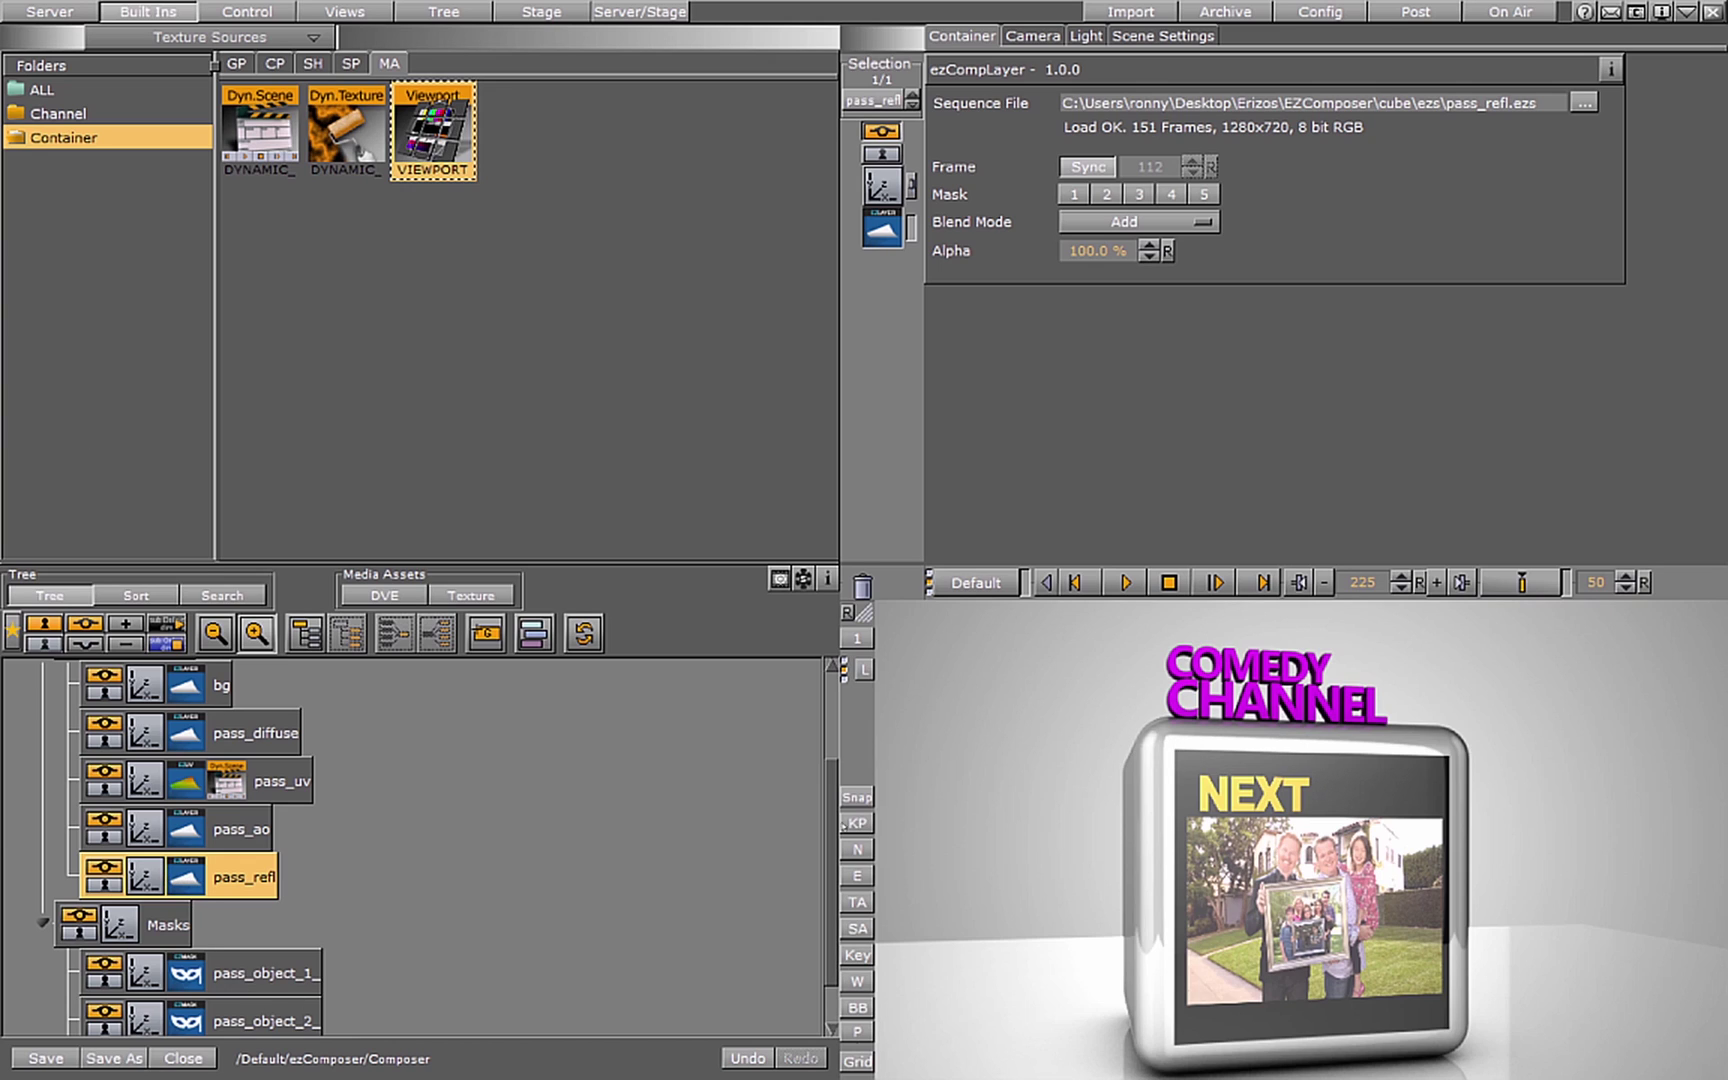
Apply mask 1 to the pass_refl layer and play the animation to check the masked reflections.
left_click(1074, 194)
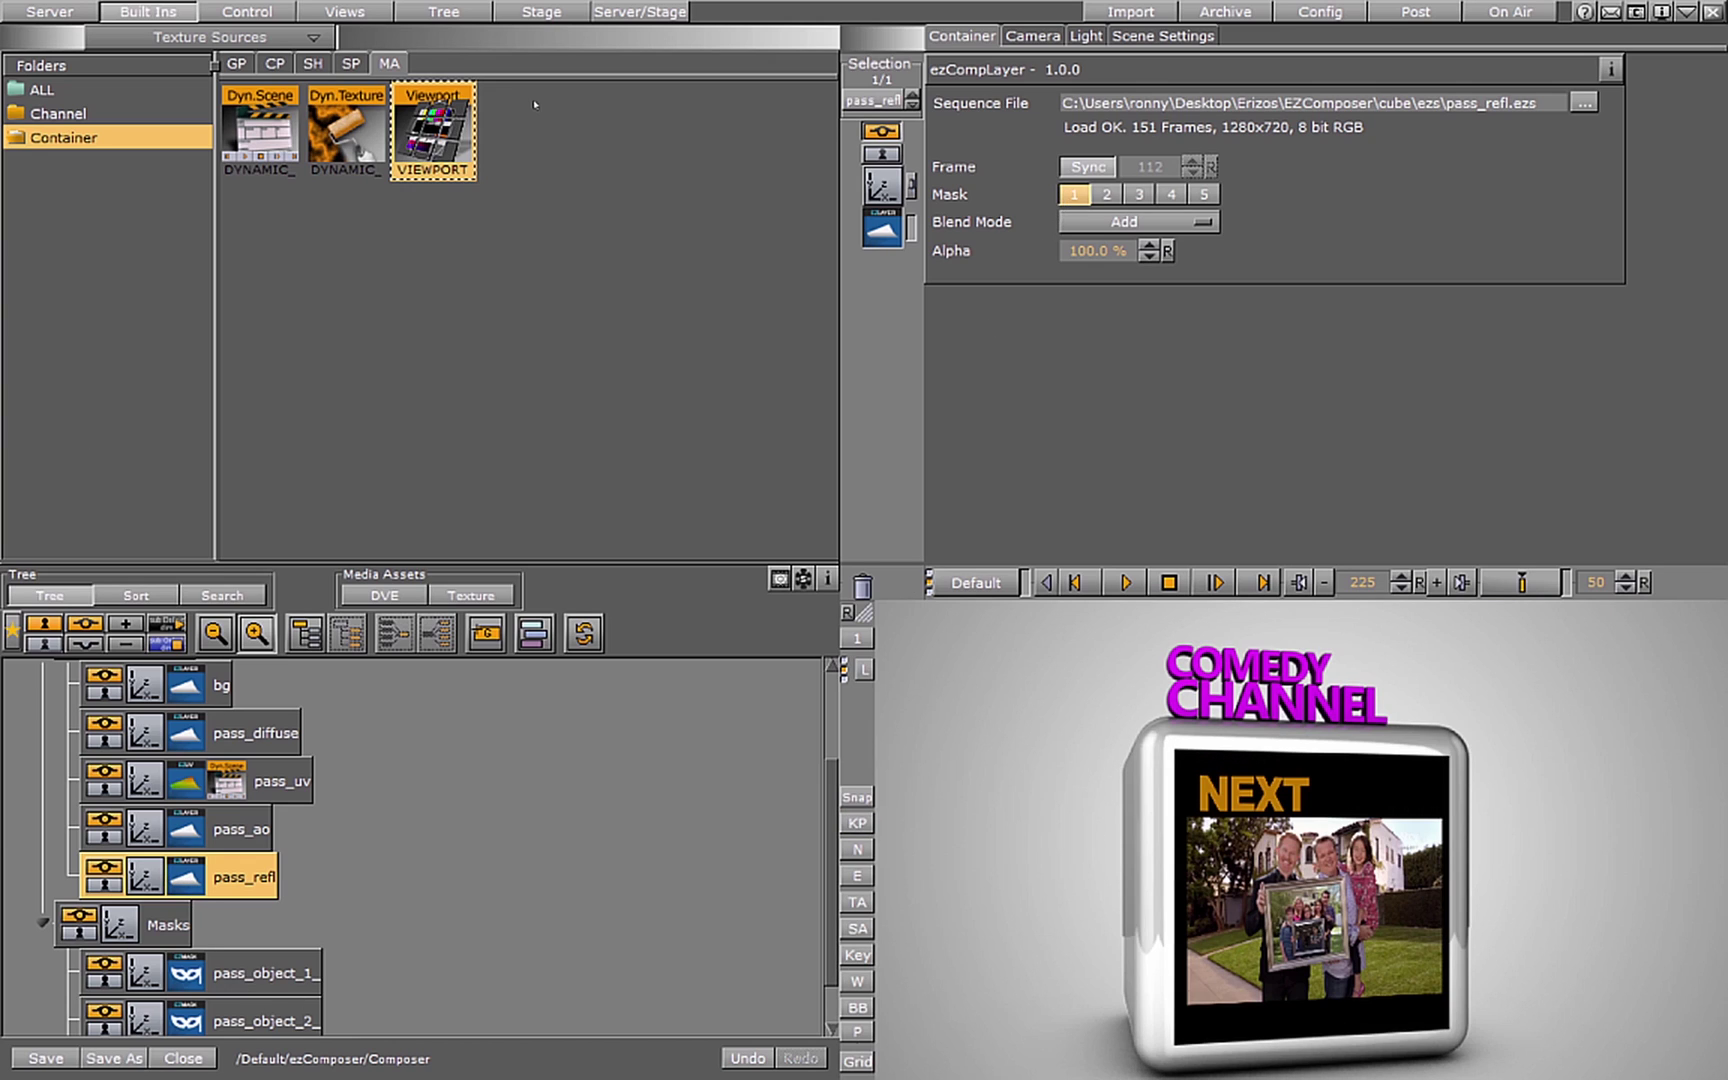
left_click(1074, 194)
left_click(1125, 582)
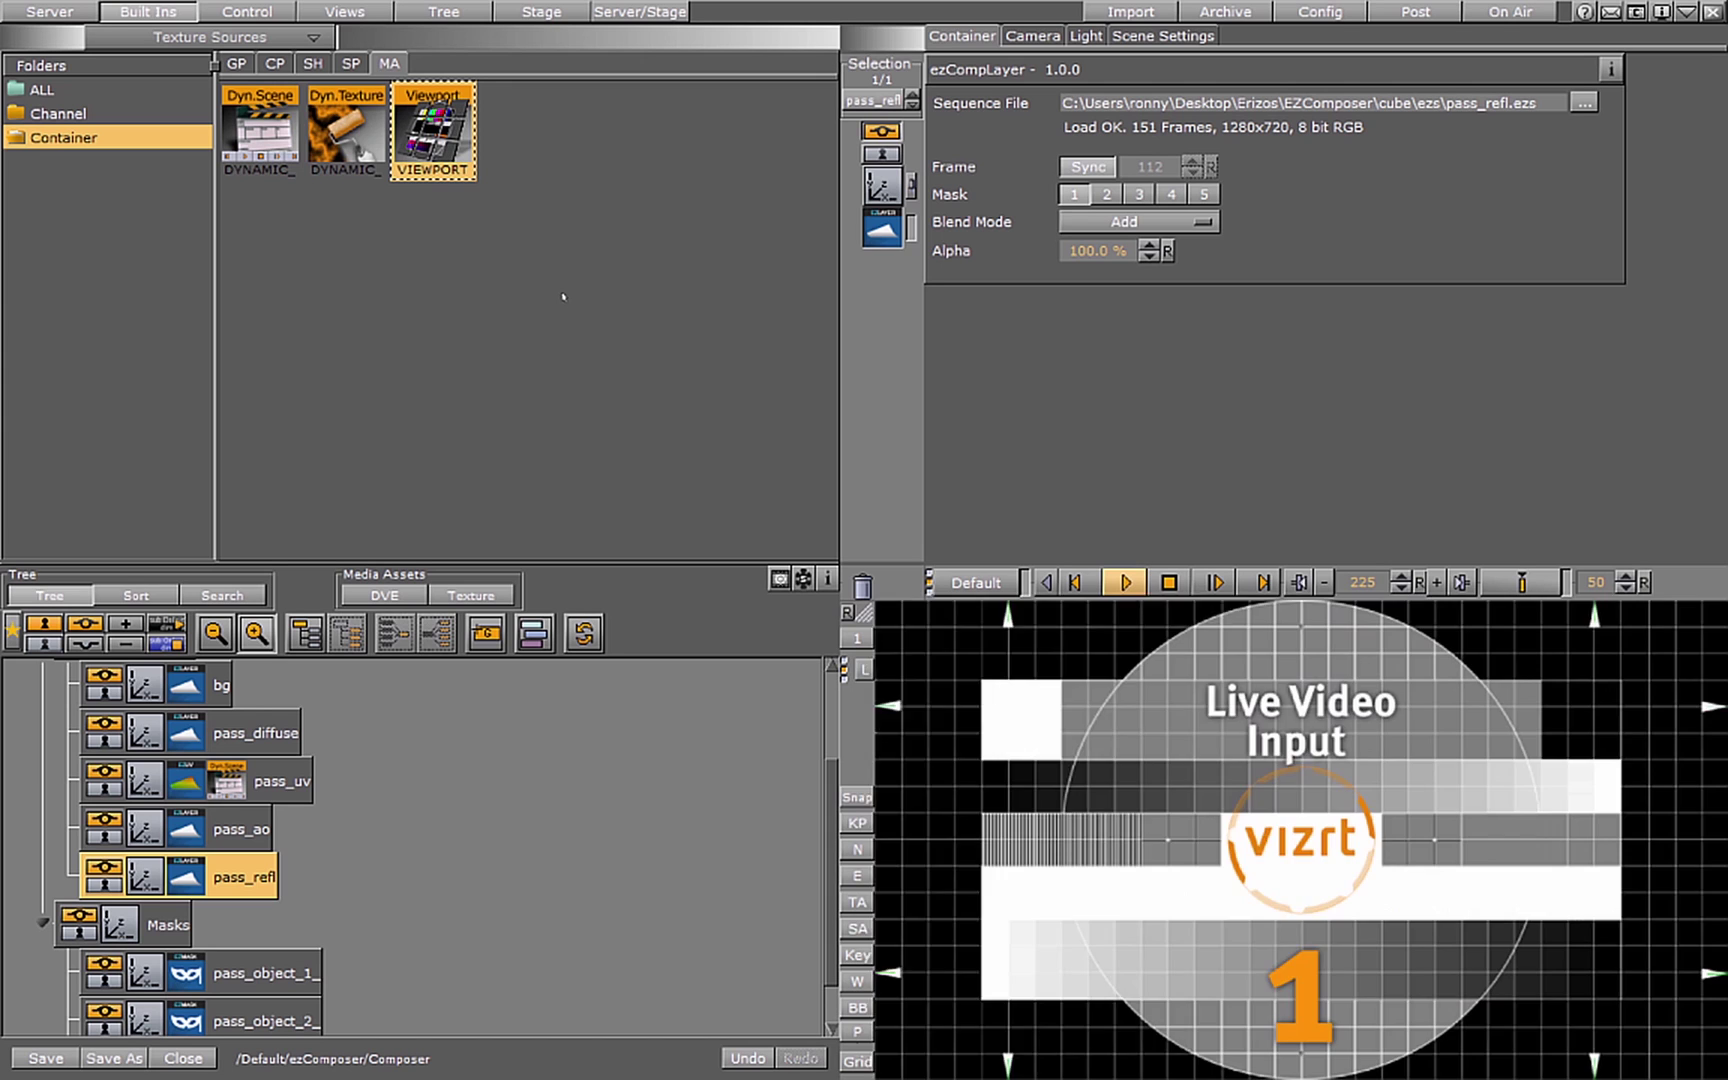